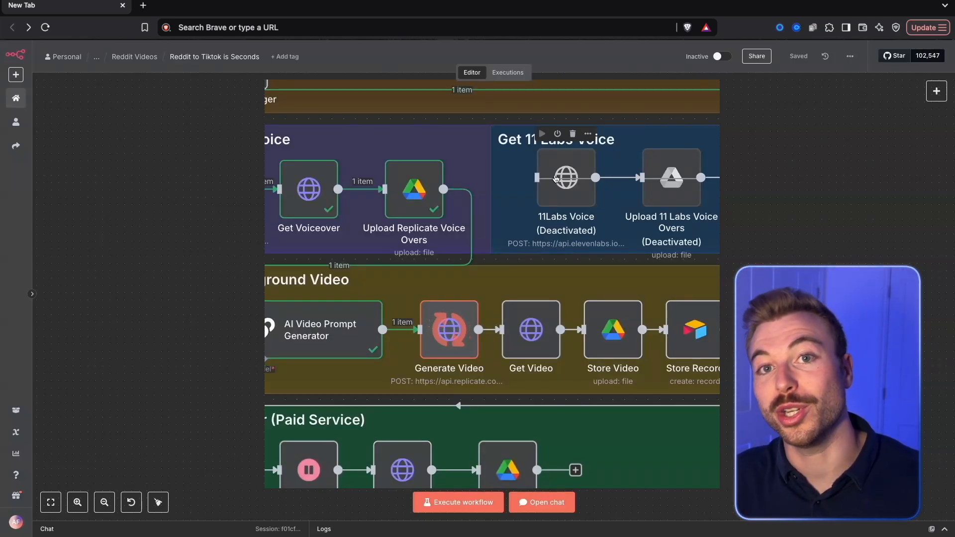
Execute the whole Reddit to Tiktok workflow and follow the run through the Reddit posts and voice sections.
{"action": "key", "text": "1"}
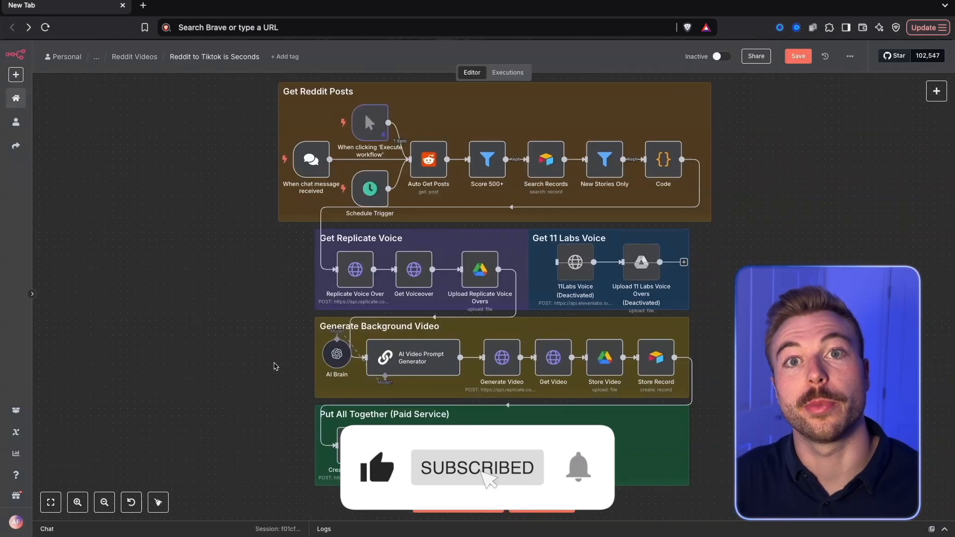
{"action": "key", "text": "ctrl+Return"}
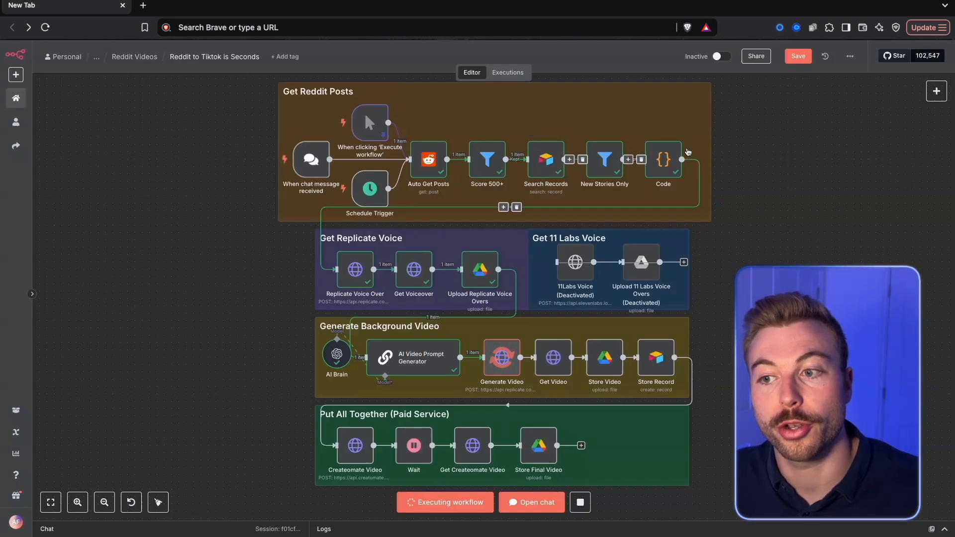
{"action": "scroll", "coordinate": [666, 169], "scroll_direction": "up", "scroll_amount": 3}
{"action": "scroll", "coordinate": [642, 199], "scroll_direction": "down", "scroll_amount": 2}
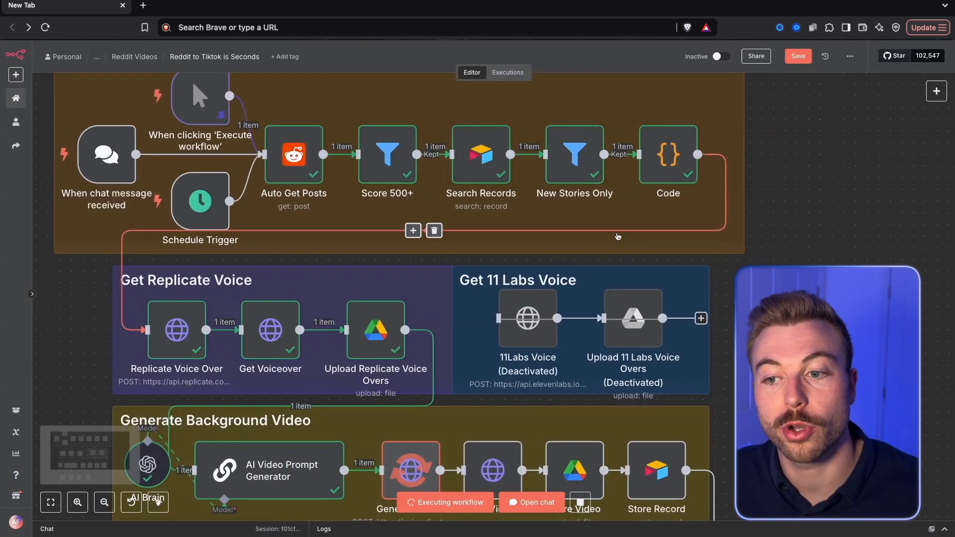
{"action": "scroll", "coordinate": [324, 234], "scroll_direction": "down", "scroll_amount": 5}
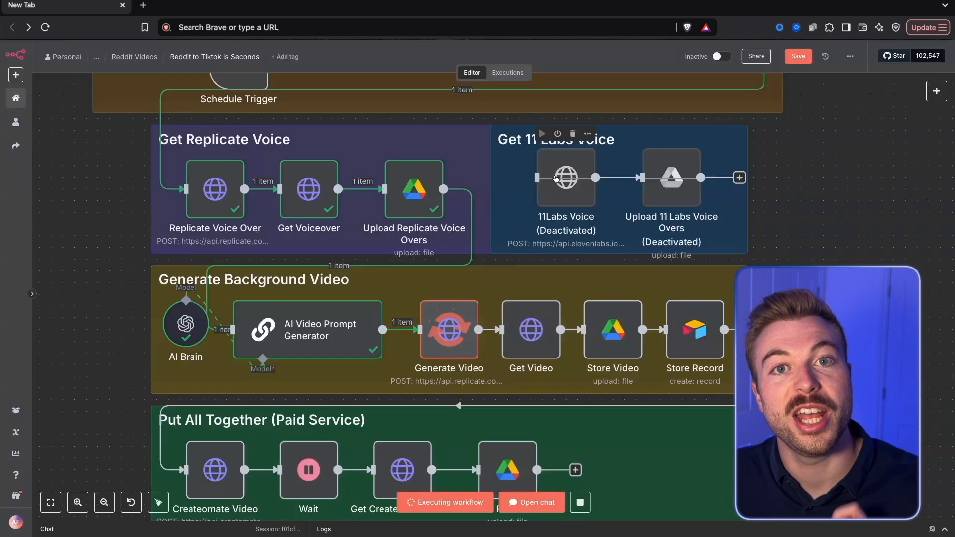
Inspect the output of the AI Video Prompt Generator node and follow the run to the Put All Together section.
{"action": "double_click", "coordinate": [283, 346]}
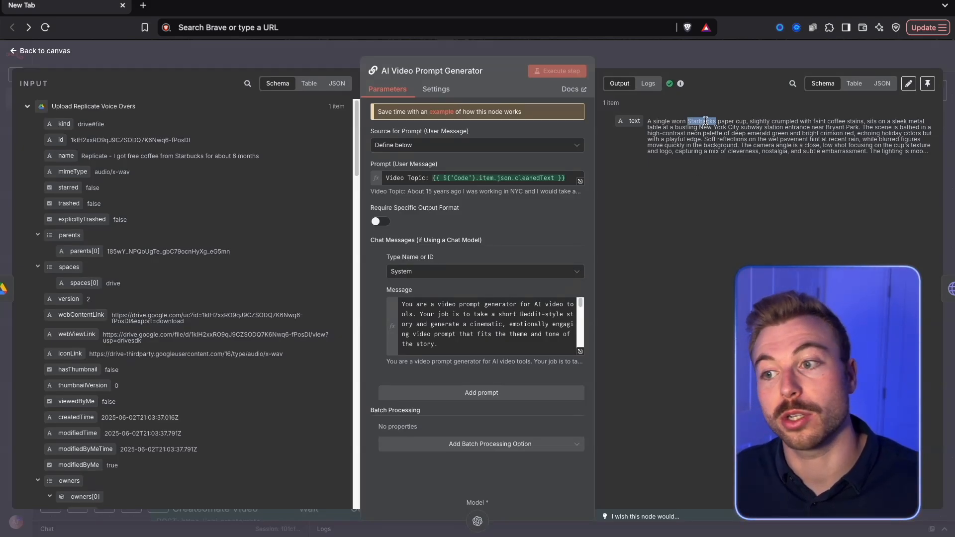
{"action": "key", "text": "Escape"}
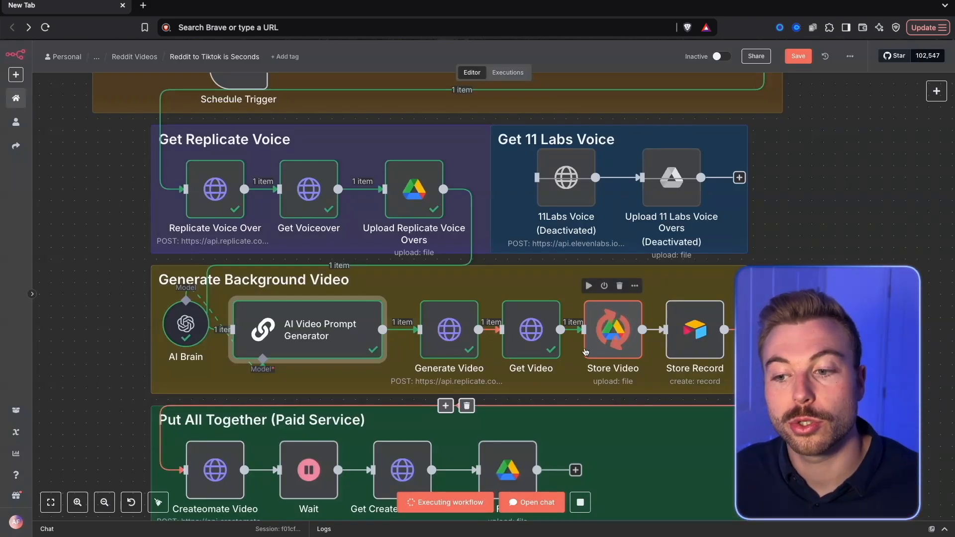
{"action": "scroll", "coordinate": [586, 351], "scroll_direction": "down", "scroll_amount": 3}
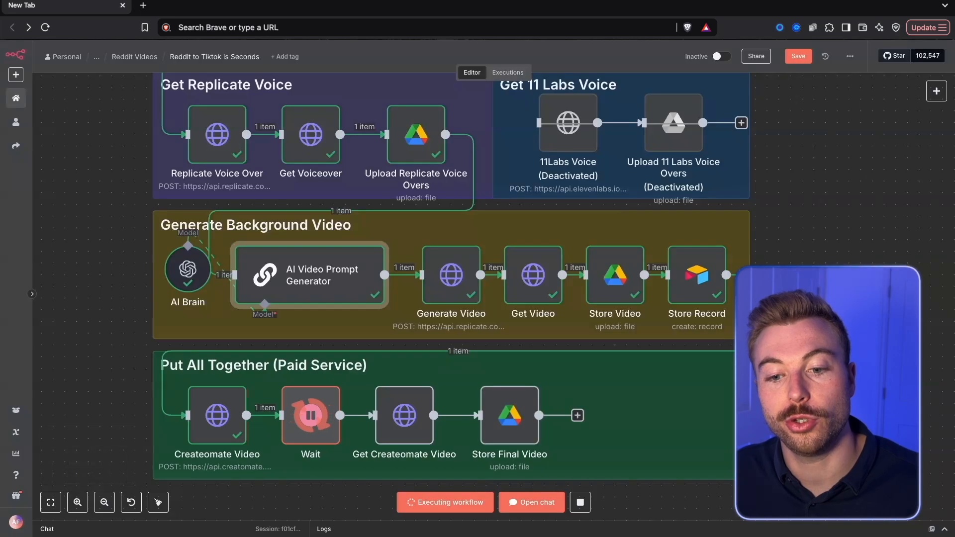
{"action": "scroll", "coordinate": [447, 274], "scroll_direction": "down", "scroll_amount": 1}
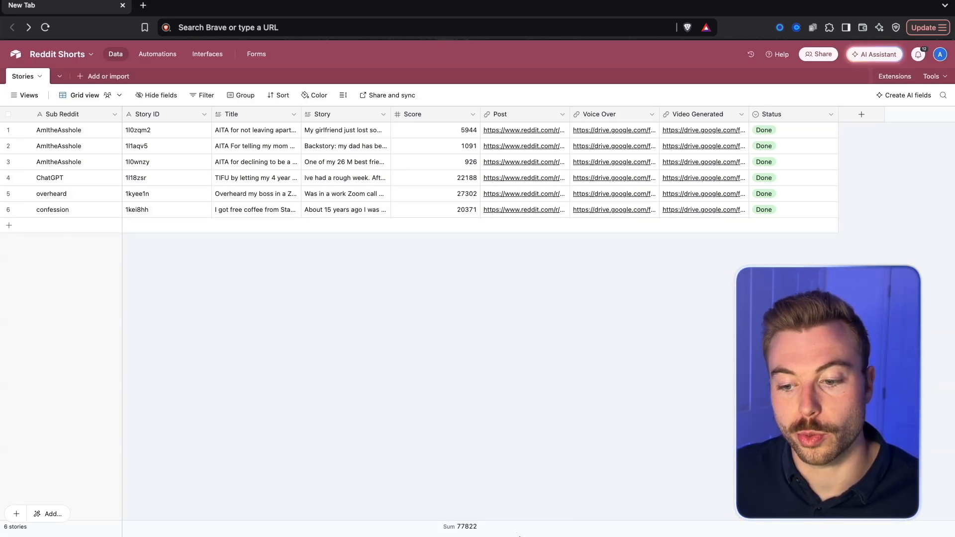
Open the Reddit post of the free Starbucks coffee story from the Stories table and capture a screenshot of the post.
{"action": "left_click", "coordinate": [501, 212]}
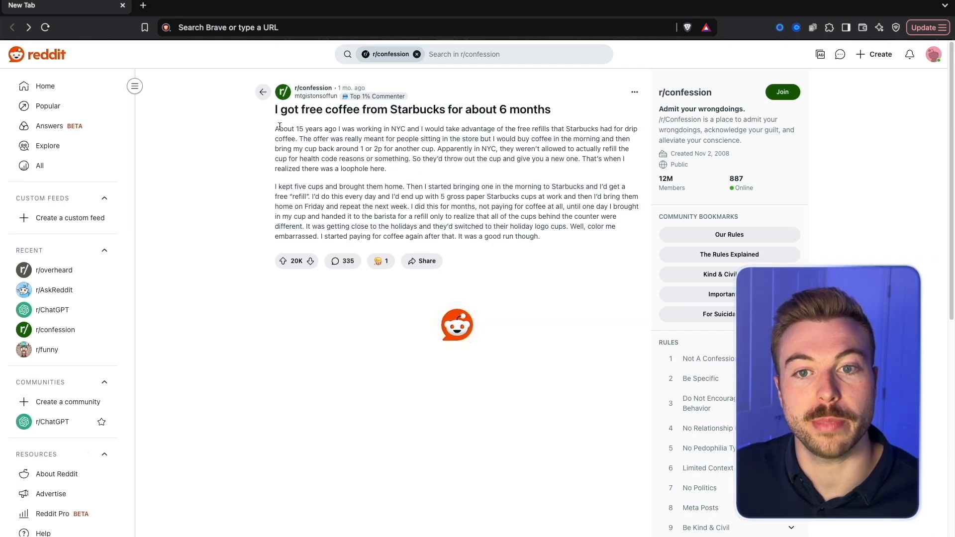
{"action": "left_click_drag", "start_coordinate": [254, 119], "coordinate": [571, 109]}
{"action": "left_click", "coordinate": [508, 155]}
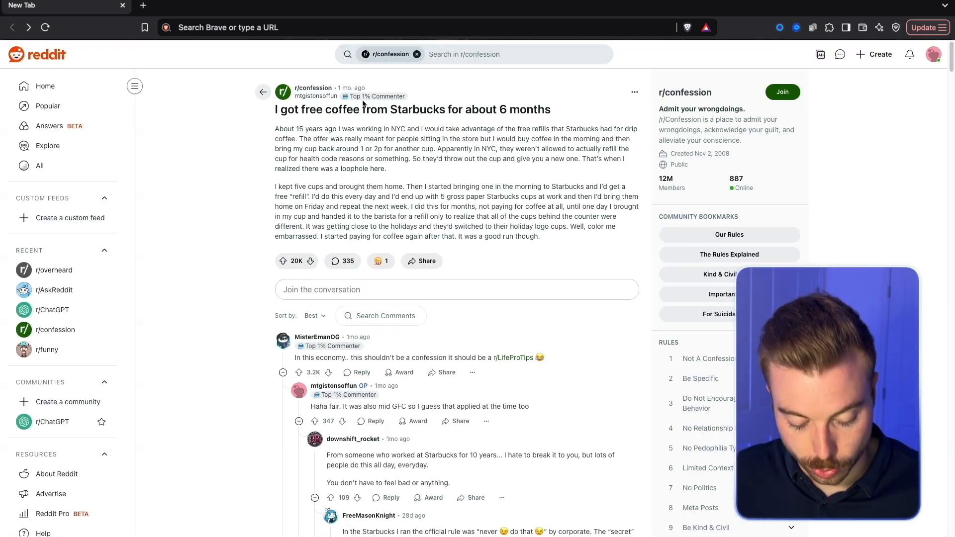
{"action": "left_click_drag", "start_coordinate": [271, 73], "coordinate": [642, 277]}
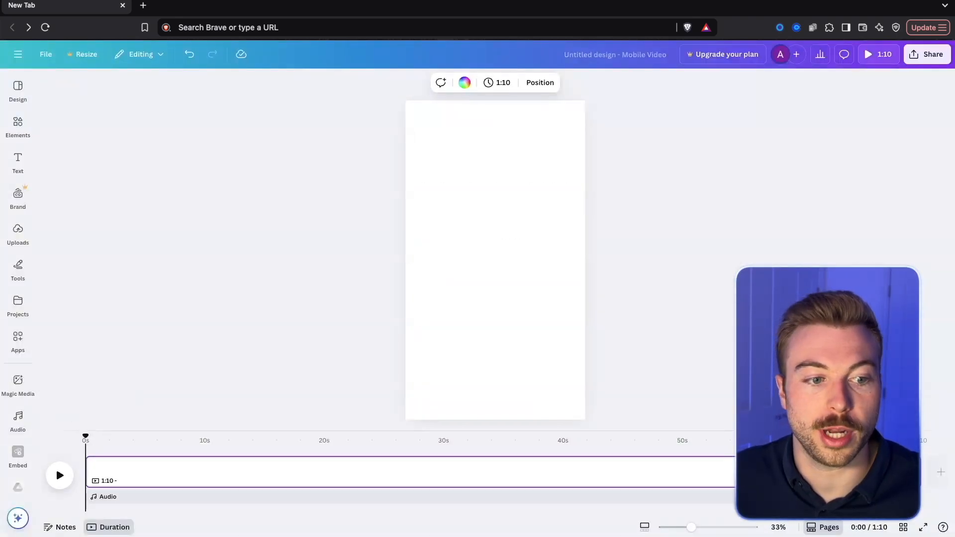
Place the Reddit post screenshot on the blank mobile video page in Canva and enlarge it to nearly the page width.
{"action": "left_click_drag", "start_coordinate": [885, 477], "coordinate": [533, 260]}
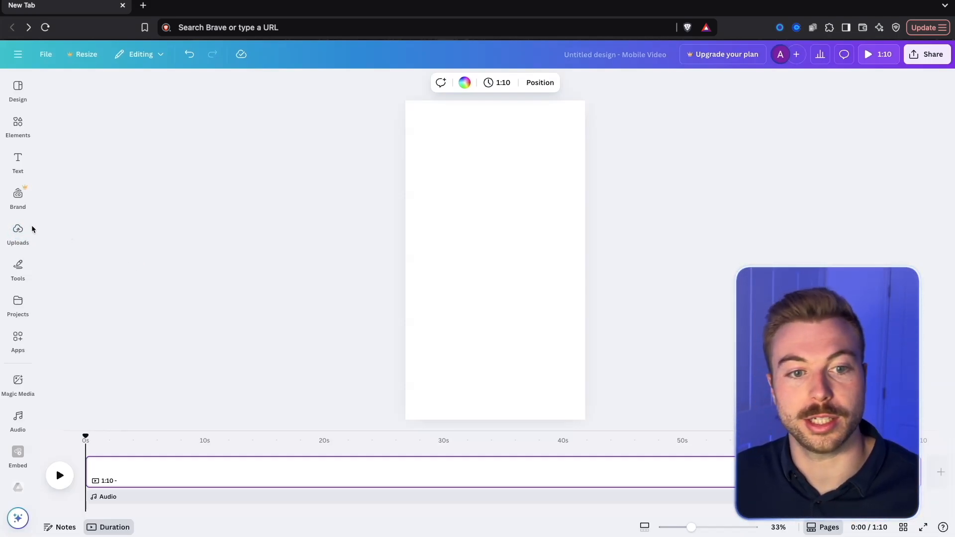
{"action": "left_click", "coordinate": [20, 233]}
{"action": "left_click_drag", "start_coordinate": [75, 199], "coordinate": [593, 208]}
{"action": "left_click_drag", "start_coordinate": [615, 254], "coordinate": [679, 289]}
{"action": "left_click_drag", "start_coordinate": [629, 258], "coordinate": [622, 258]}
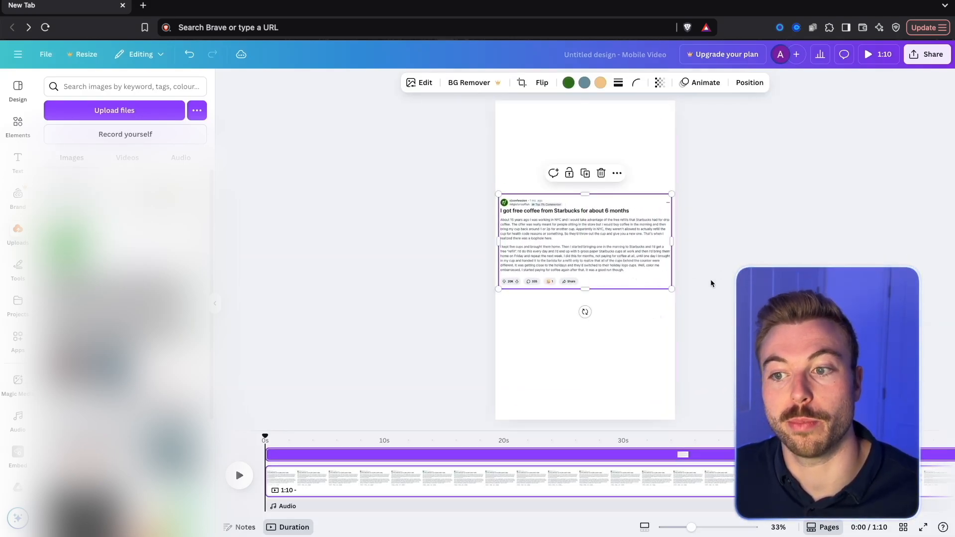
{"action": "left_click", "coordinate": [710, 278]}
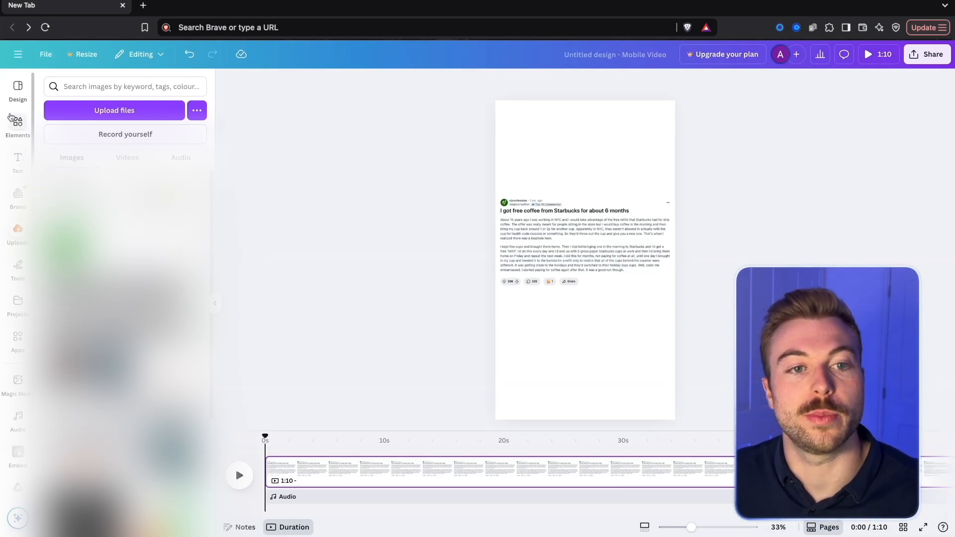
Open Google Drive for the finalised Starbucks background video and play back the first 12 seconds of the combined design.
{"action": "scroll", "coordinate": [15, 343], "scroll_direction": "down", "scroll_amount": 1}
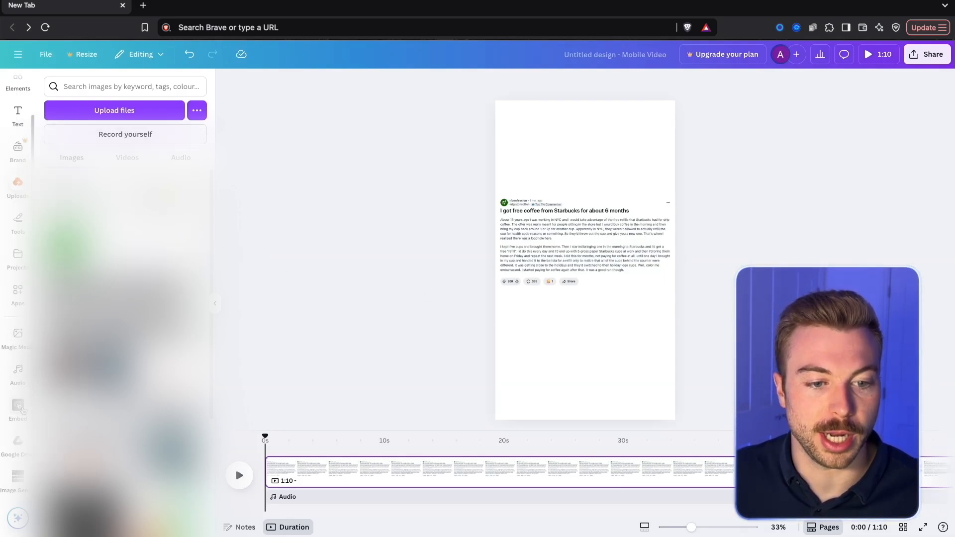
{"action": "left_click", "coordinate": [18, 441]}
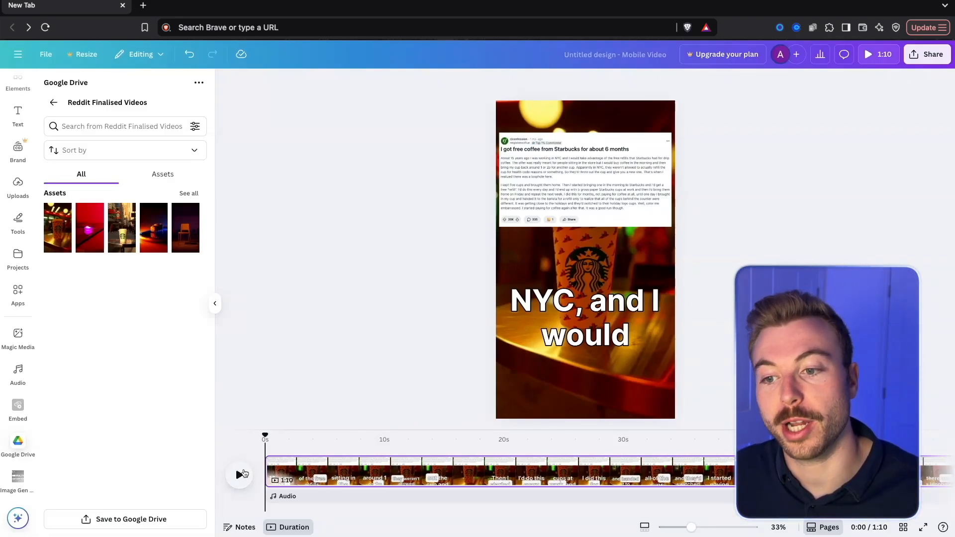
{"action": "left_click", "coordinate": [240, 474]}
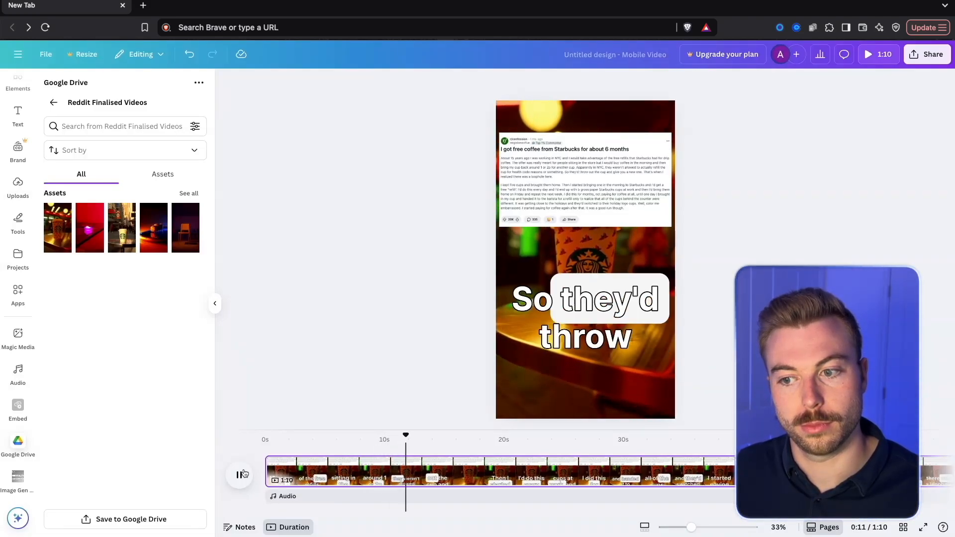
{"action": "left_click", "coordinate": [241, 474]}
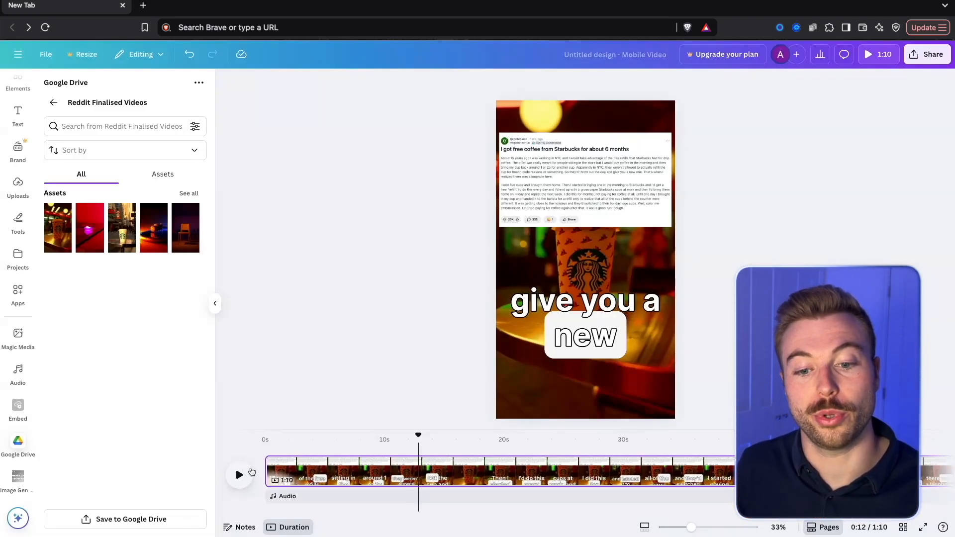
Split the video page on the timeline and cut the design to 40.3 s.
{"action": "scroll", "coordinate": [380, 445], "scroll_direction": "down", "scroll_amount": 5}
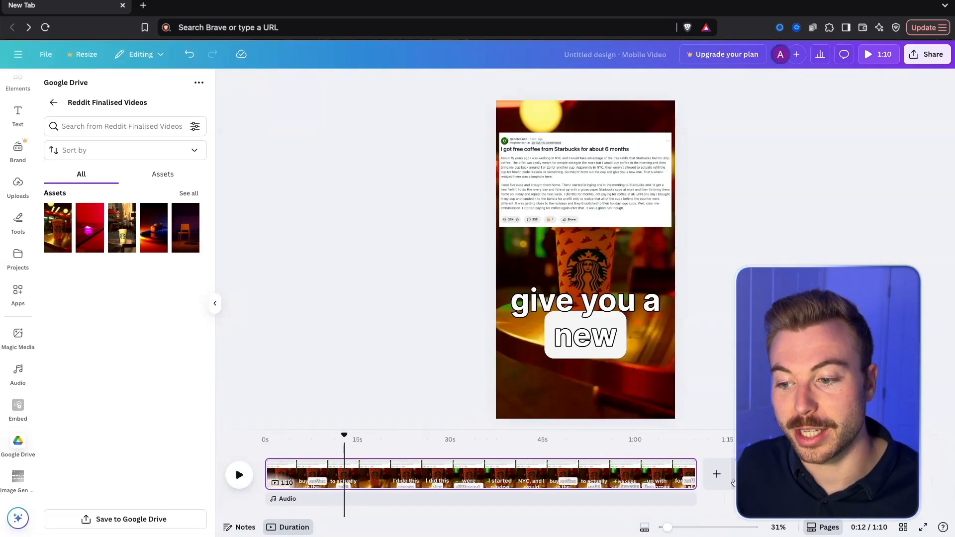
{"action": "scroll", "coordinate": [498, 448], "scroll_direction": "up", "scroll_amount": 5}
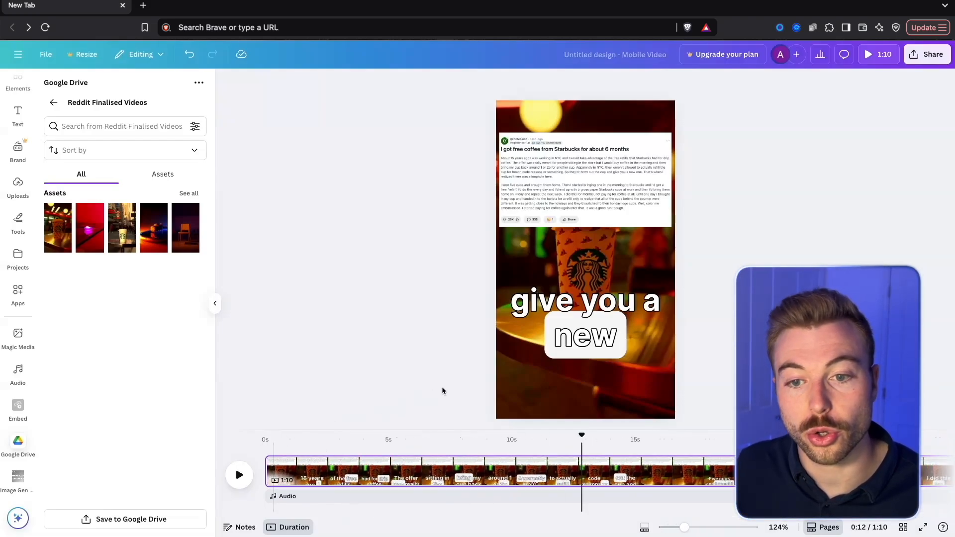
{"action": "right_click", "coordinate": [423, 470]}
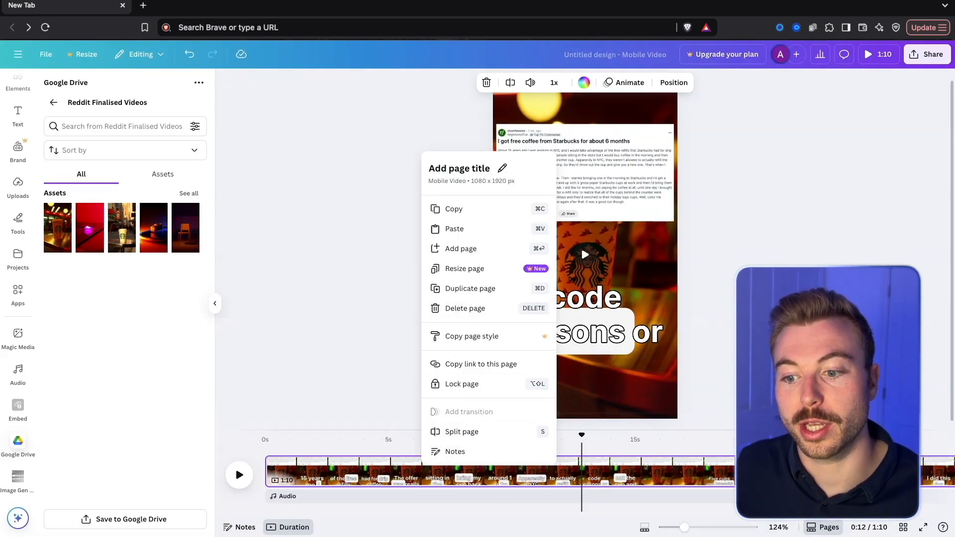
{"action": "left_click", "coordinate": [461, 432]}
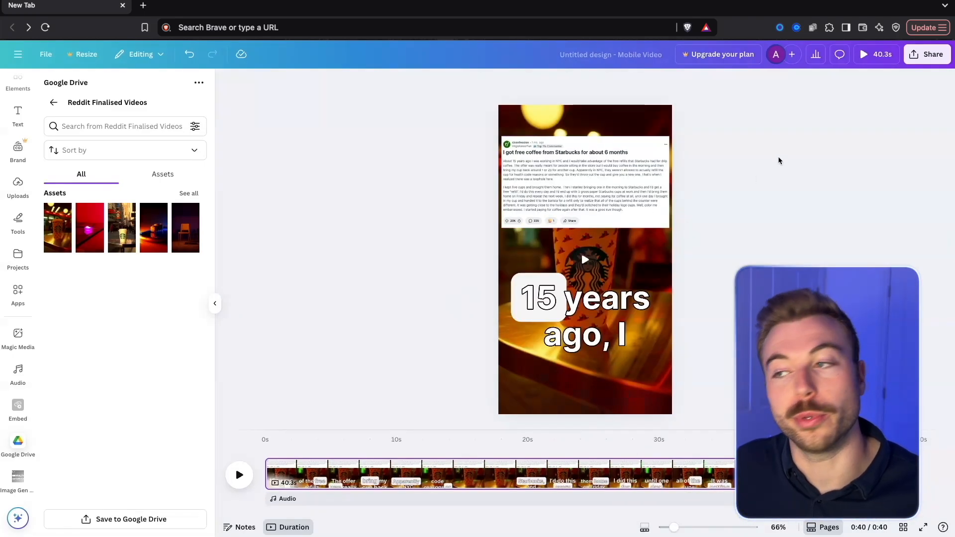
Open the sharing options of the finished mobile video design.
{"action": "left_click", "coordinate": [928, 55]}
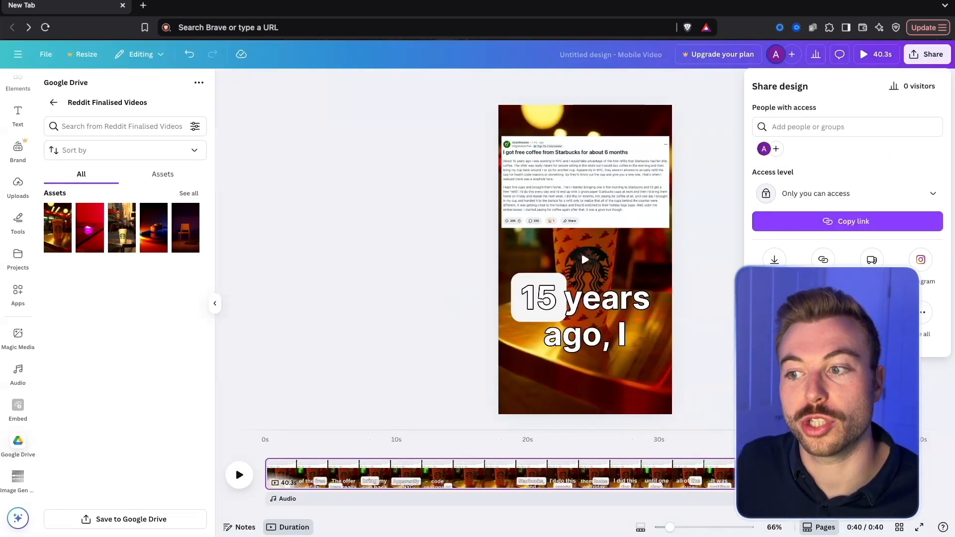
{"action": "left_click", "coordinate": [347, 156]}
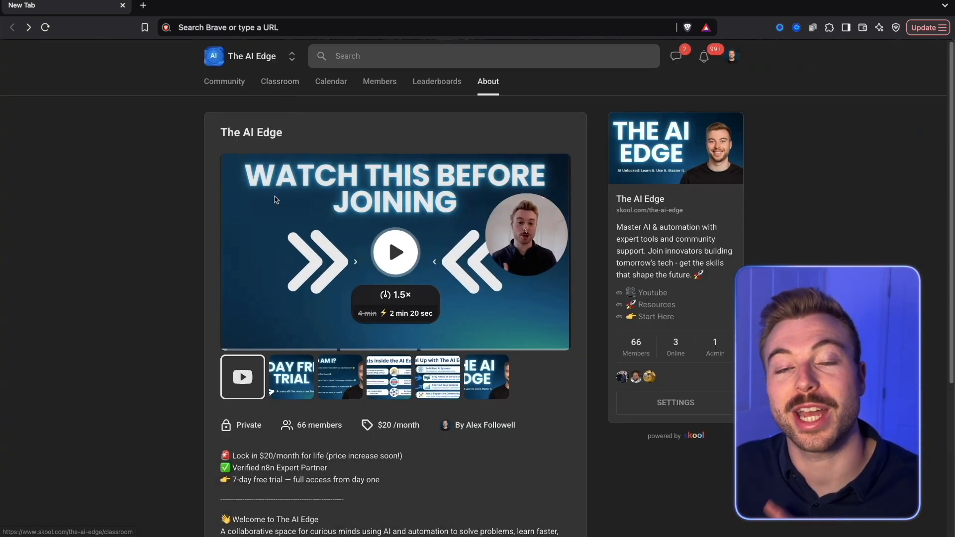
Open the AI Video Creation course from the classroom of The AI Edge community.
{"action": "left_click", "coordinate": [307, 384]}
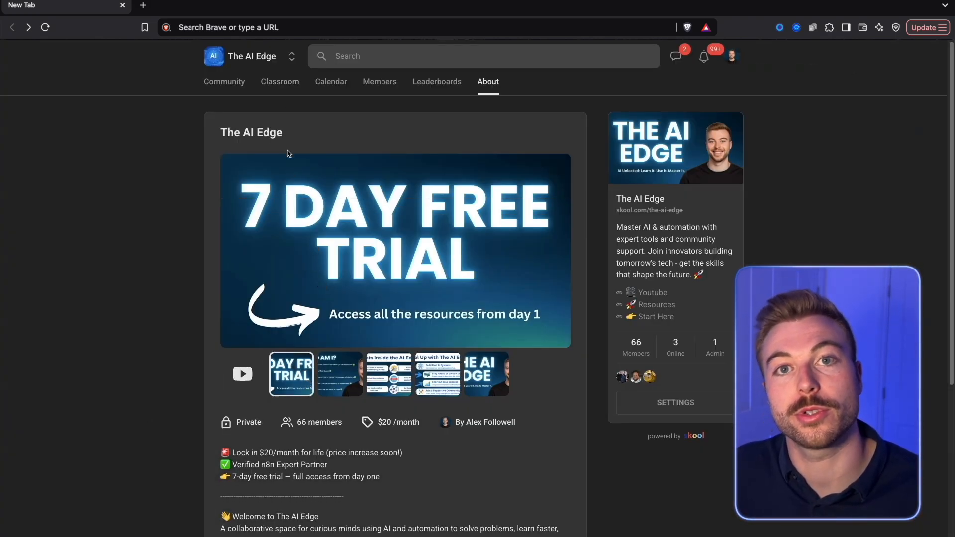
{"action": "left_click", "coordinate": [280, 81]}
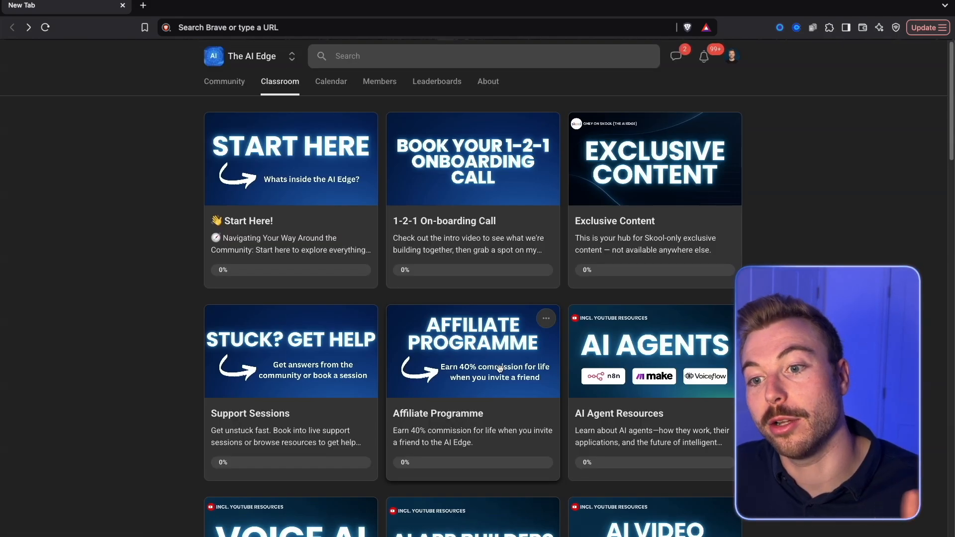
{"action": "scroll", "coordinate": [500, 369], "scroll_direction": "down", "scroll_amount": 1}
{"action": "scroll", "coordinate": [501, 369], "scroll_direction": "down", "scroll_amount": 6}
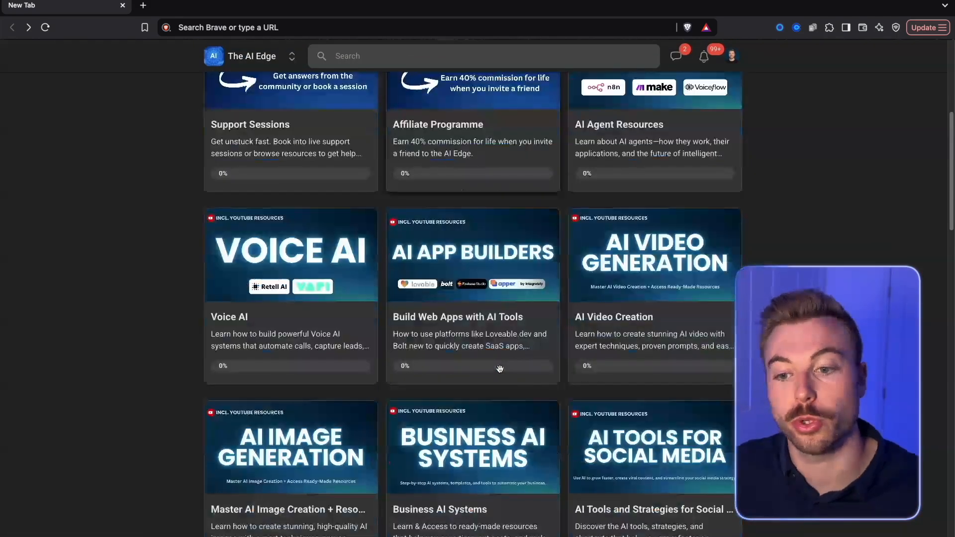
{"action": "scroll", "coordinate": [656, 318], "scroll_direction": "down", "scroll_amount": 6}
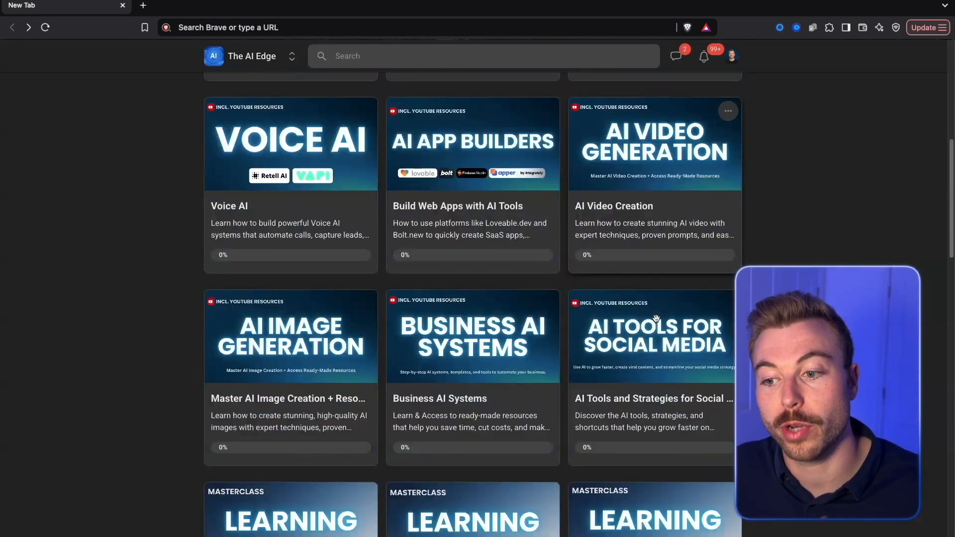
{"action": "scroll", "coordinate": [656, 318], "scroll_direction": "up", "scroll_amount": 5}
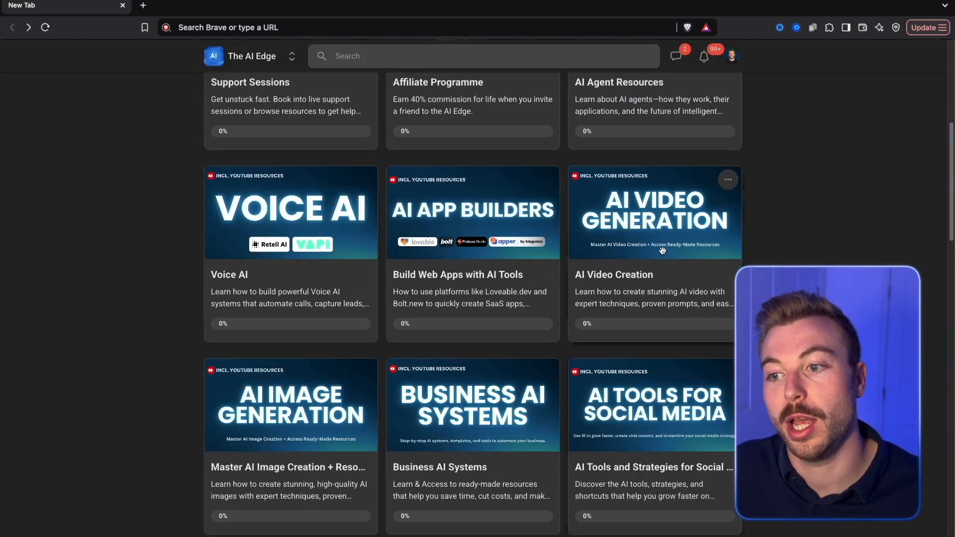
{"action": "left_click", "coordinate": [656, 268]}
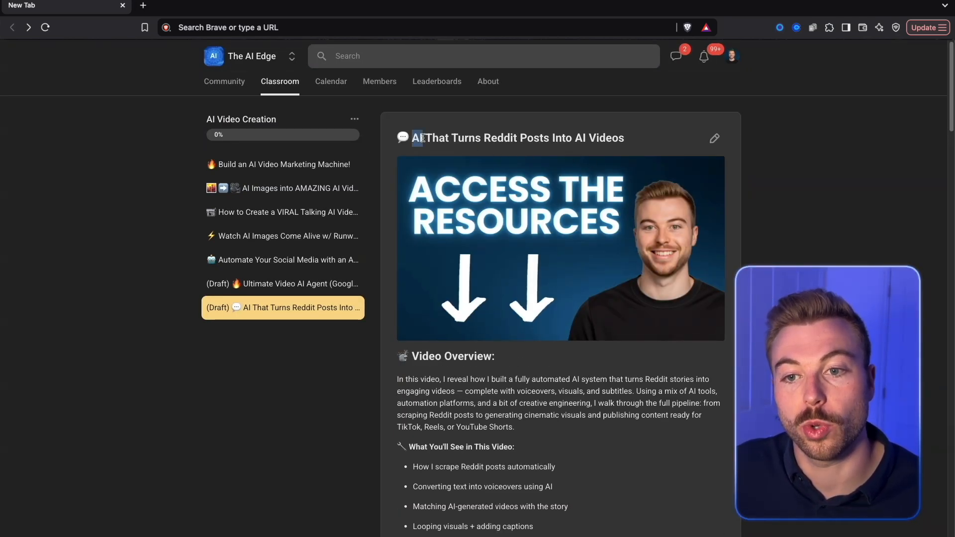
Download the BLP - Reddit Posts Into AI Videos blueprint from the resources of the AI That Turns Reddit Posts Into AI Videos lesson.
{"action": "left_click_drag", "start_coordinate": [412, 138], "coordinate": [497, 139]}
{"action": "scroll", "coordinate": [536, 183], "scroll_direction": "down", "scroll_amount": 8}
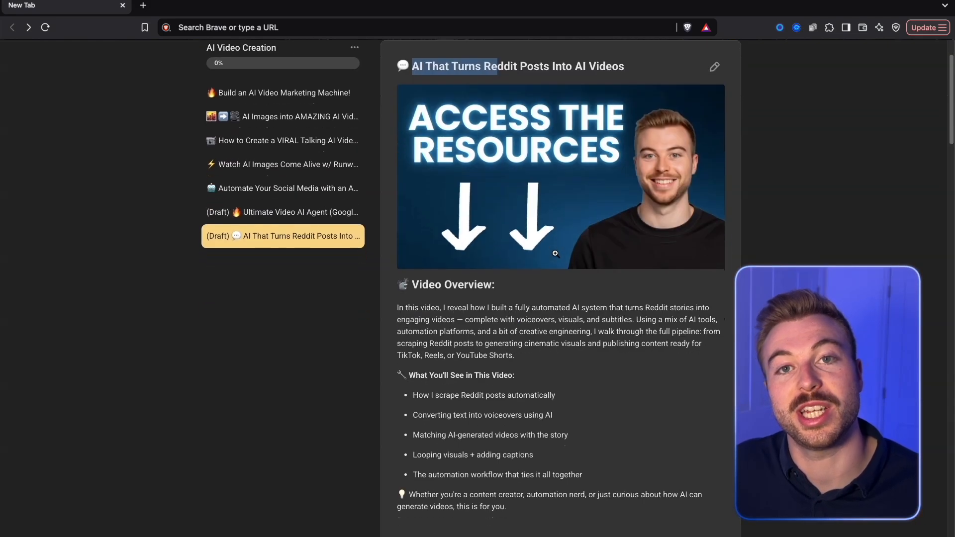
{"action": "scroll", "coordinate": [557, 259], "scroll_direction": "down", "scroll_amount": 10}
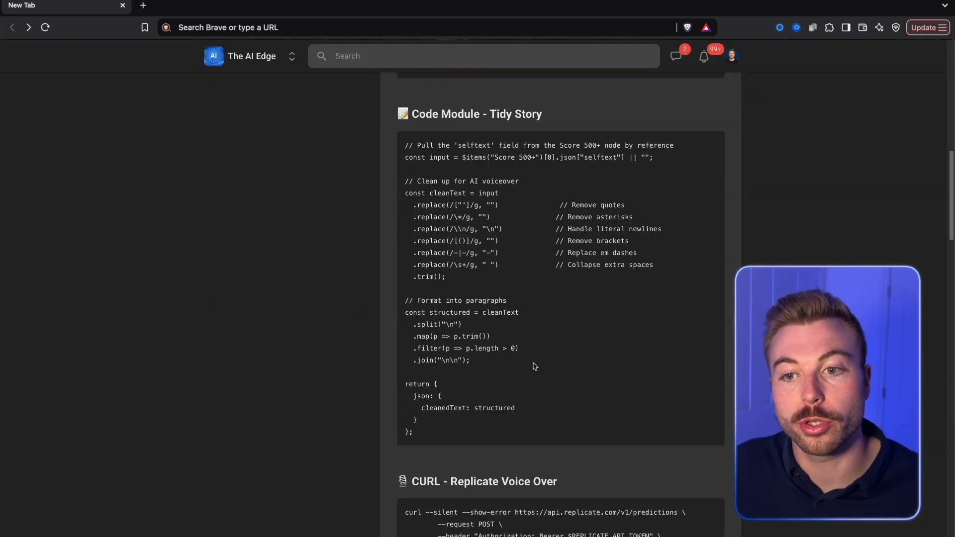
{"action": "scroll", "coordinate": [536, 360], "scroll_direction": "down", "scroll_amount": 15}
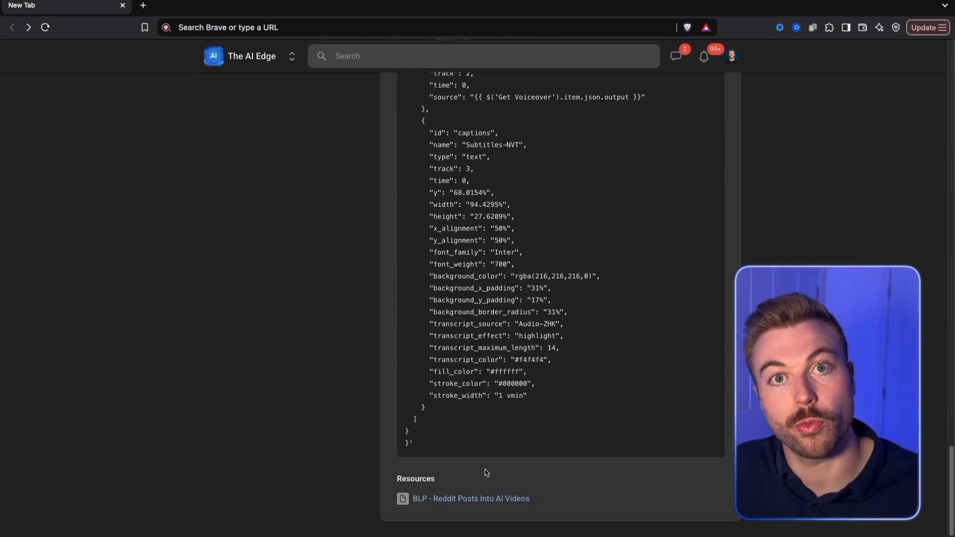
{"action": "left_click", "coordinate": [492, 507]}
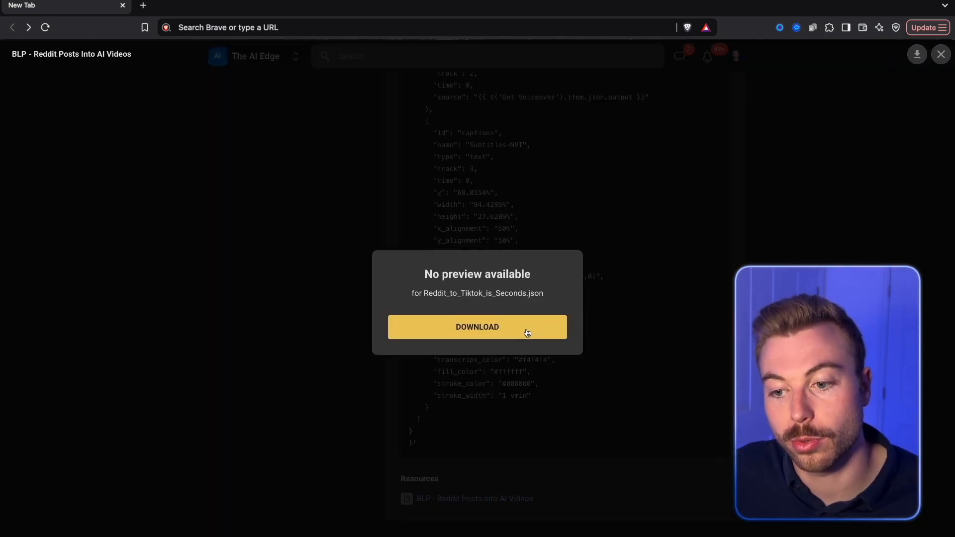
{"action": "left_click", "coordinate": [470, 323]}
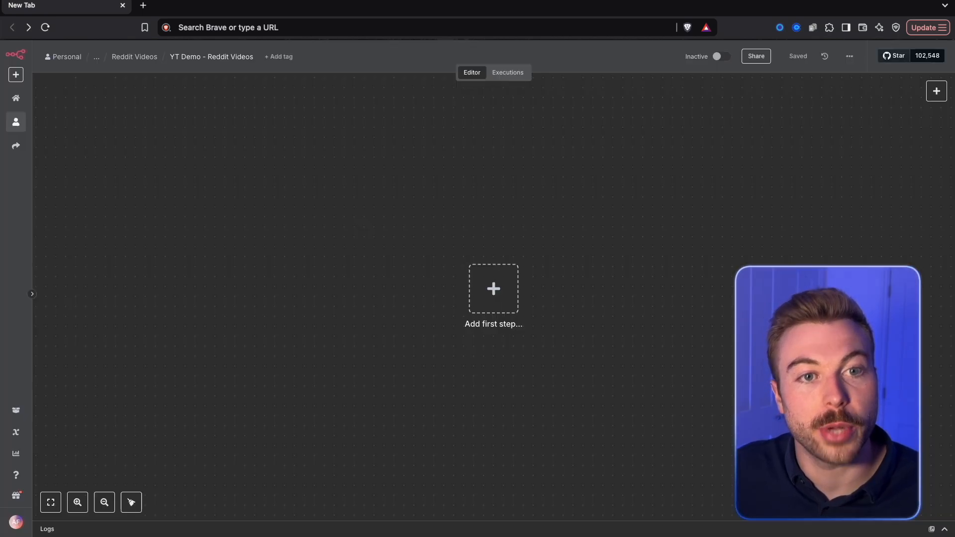
Import the downloaded Reddit posts to AI videos blueprint file into the YT Demo - Reddit Videos workflow.
{"action": "left_click", "coordinate": [849, 56]}
{"action": "left_click", "coordinate": [850, 140]}
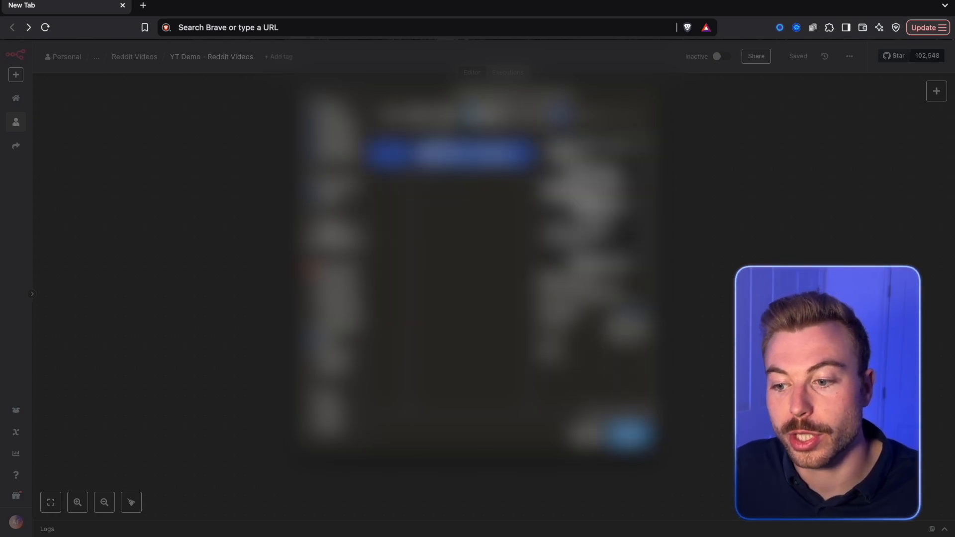
{"action": "key", "text": "Return"}
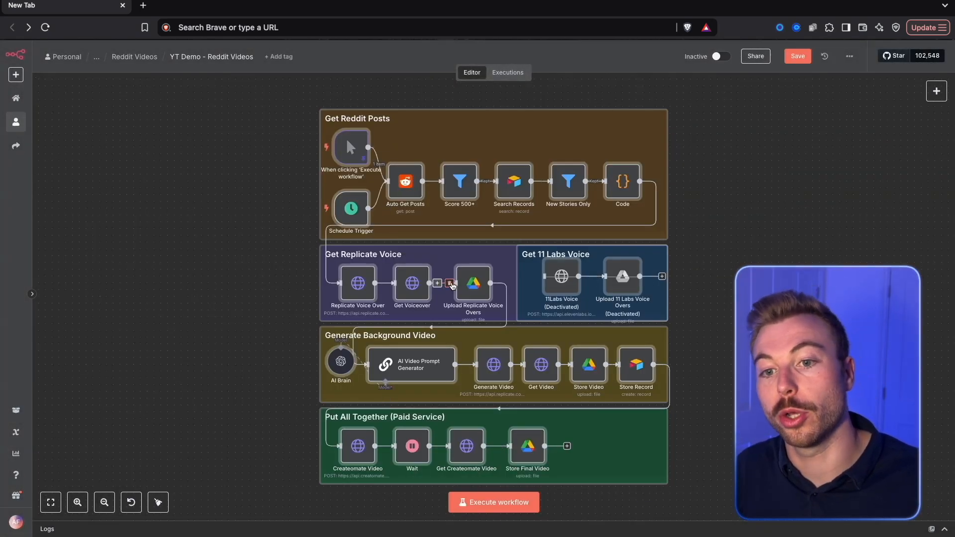
Delete all imported nodes and sticky notes from the workflow canvas.
{"action": "left_click", "coordinate": [231, 208]}
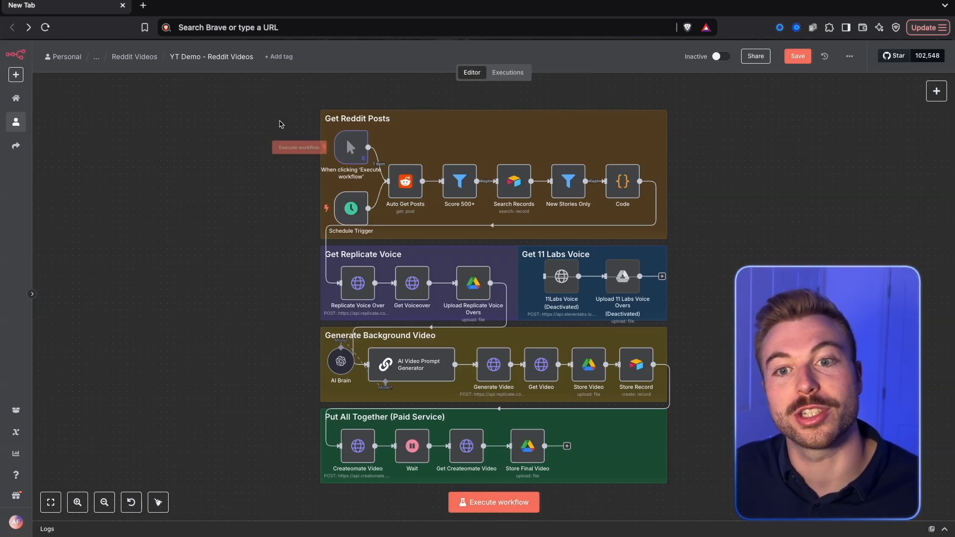
{"action": "left_click_drag", "start_coordinate": [279, 94], "coordinate": [737, 531]}
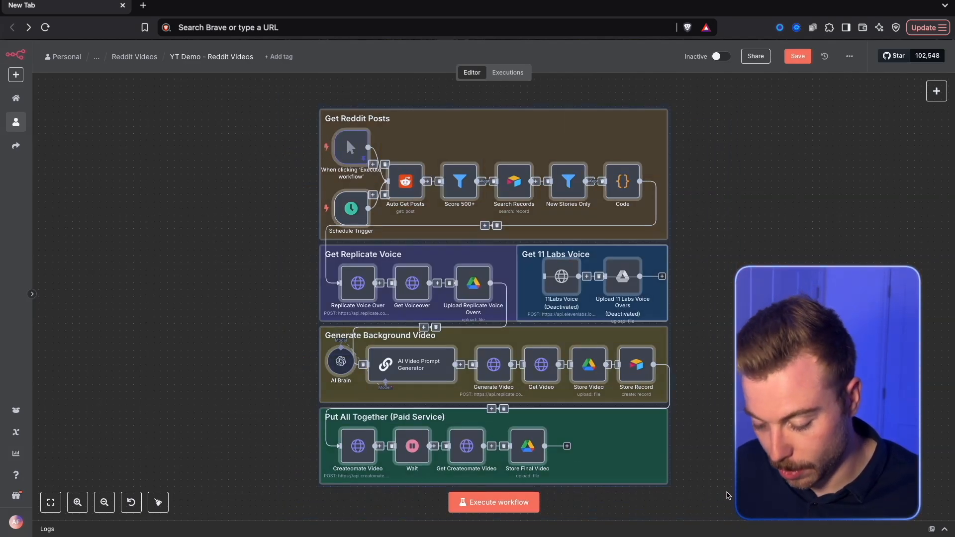
{"action": "key", "text": "Delete"}
Add a Manual Trigger as the first step of the empty workflow.
{"action": "left_click", "coordinate": [498, 291]}
{"action": "type", "text": "manu"}
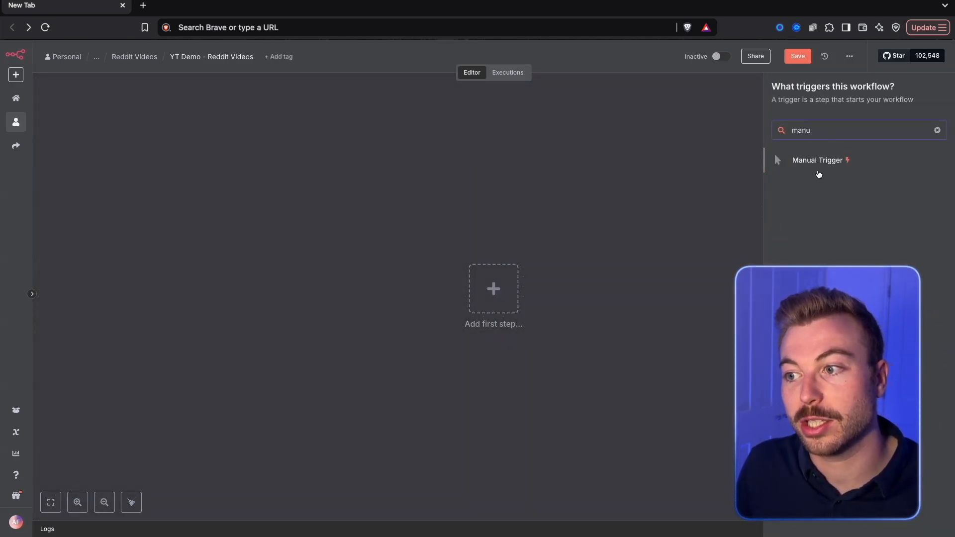
{"action": "left_click", "coordinate": [822, 160]}
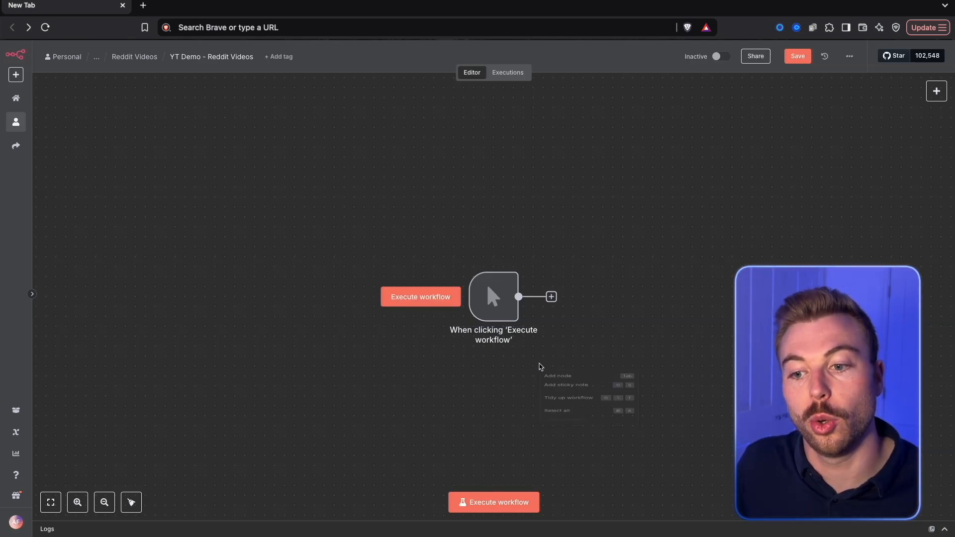
Add a Chat Trigger node to the workflow and return to the canvas.
{"action": "left_click", "coordinate": [575, 379]}
{"action": "type", "text": "chat"}
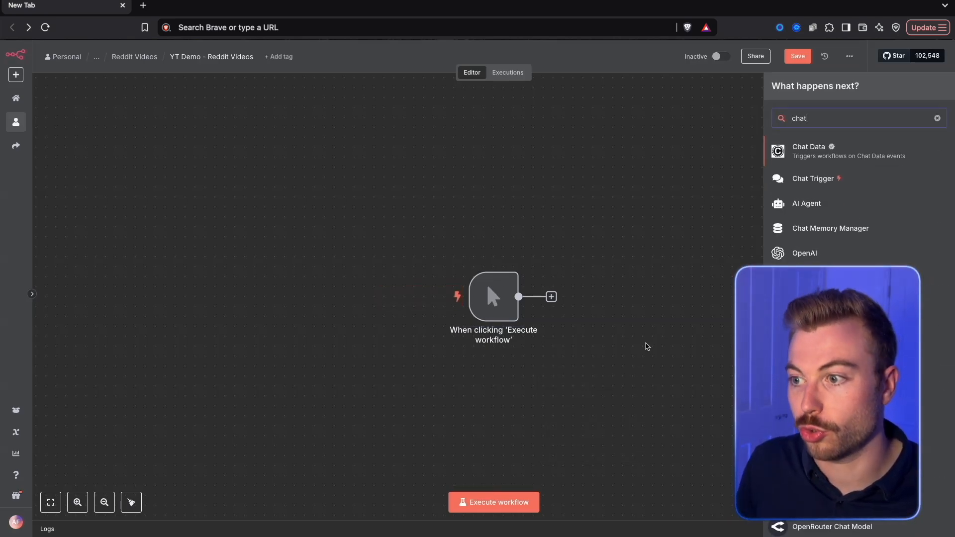
{"action": "left_click", "coordinate": [907, 181]}
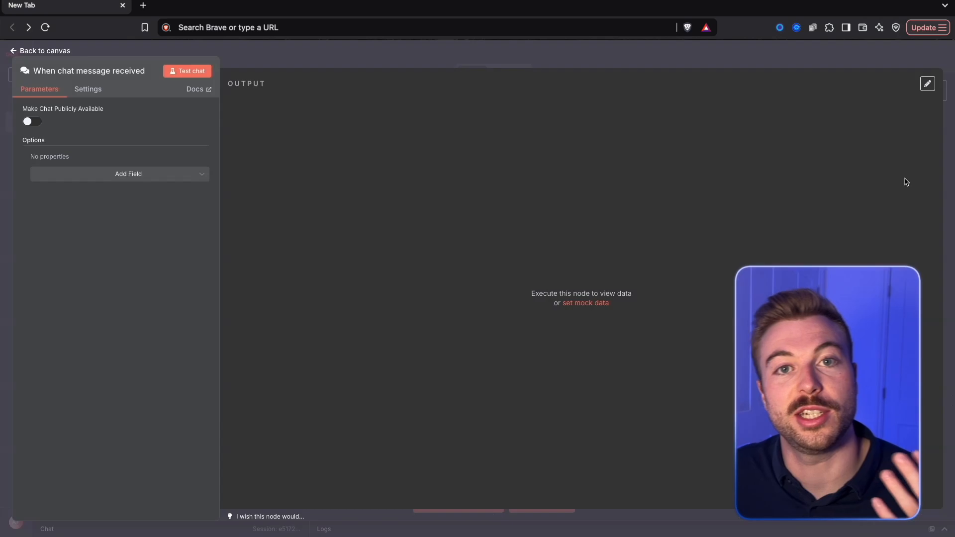
{"action": "left_click", "coordinate": [687, 28]}
{"action": "left_click", "coordinate": [817, 54]}
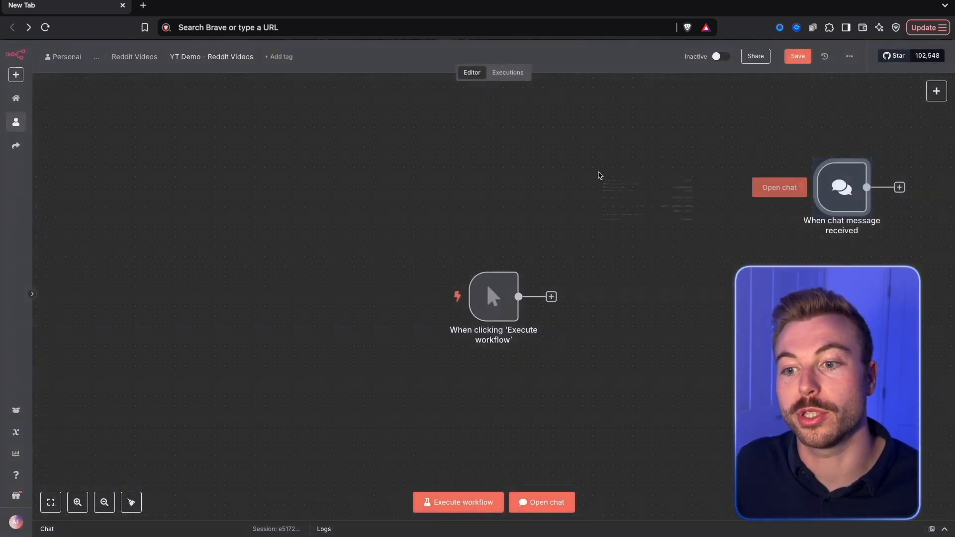
Add a Schedule Trigger node with its default daily rule and return to the canvas.
{"action": "right_click", "coordinate": [599, 178]}
{"action": "left_click", "coordinate": [616, 164]}
{"action": "key", "text": "Tab"}
{"action": "type", "text": "sch"}
{"action": "key", "text": "Return"}
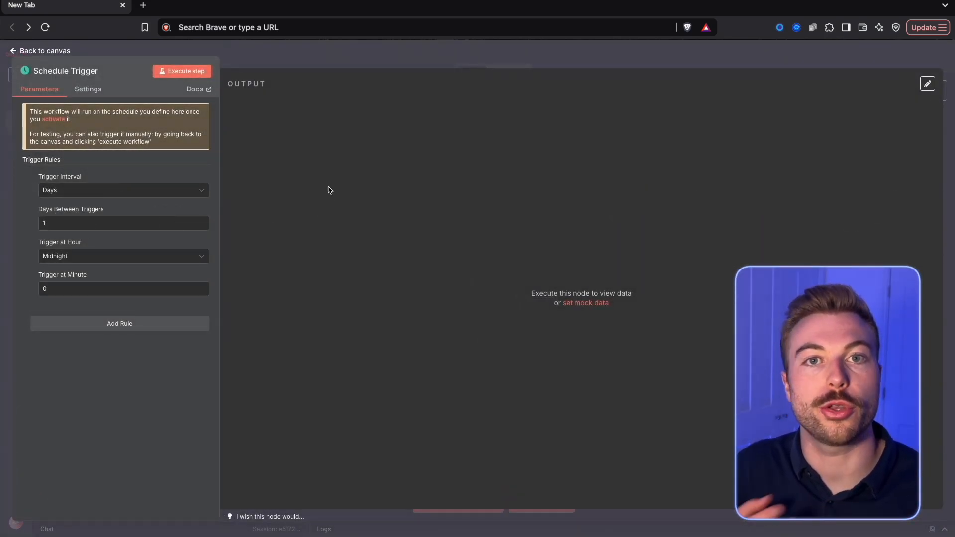
{"action": "left_click", "coordinate": [352, 53]}
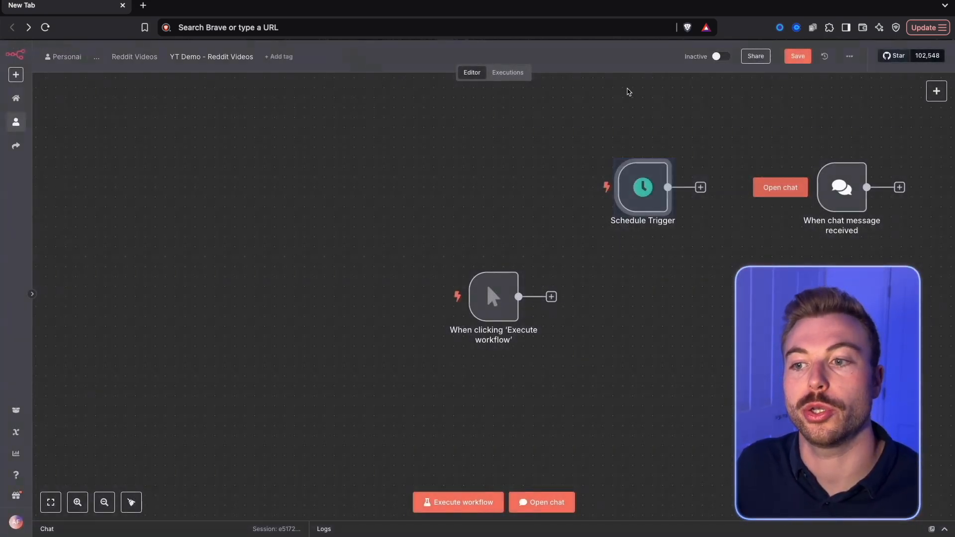
Delete the Schedule Trigger and chat message trigger nodes, keeping only the manual trigger.
{"action": "right_click", "coordinate": [649, 199]}
{"action": "left_click", "coordinate": [672, 374]}
{"action": "right_click", "coordinate": [837, 196]}
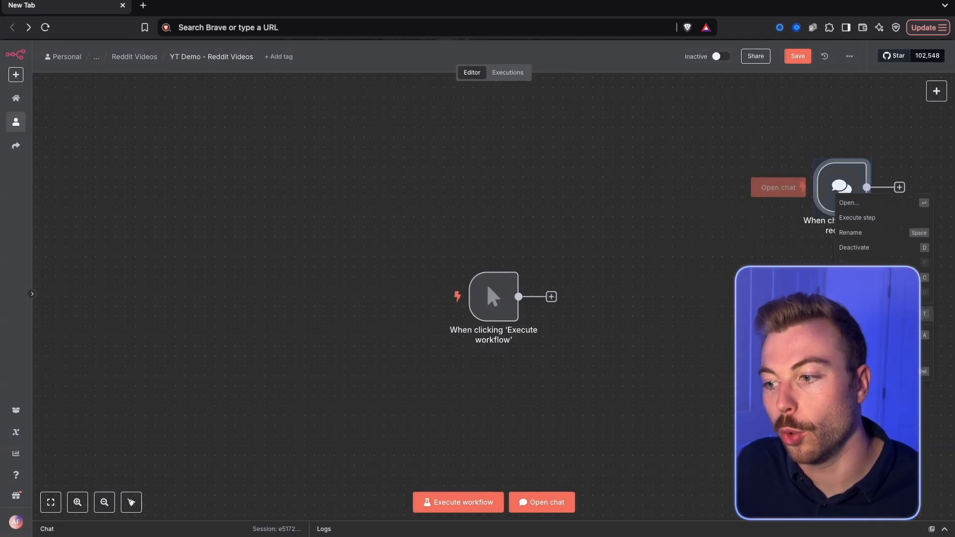
{"action": "left_click", "coordinate": [848, 372]}
Add a Reddit node with the Get many posts action after the manual trigger and execute it.
{"action": "scroll", "coordinate": [676, 324], "scroll_direction": "right", "scroll_amount": 5}
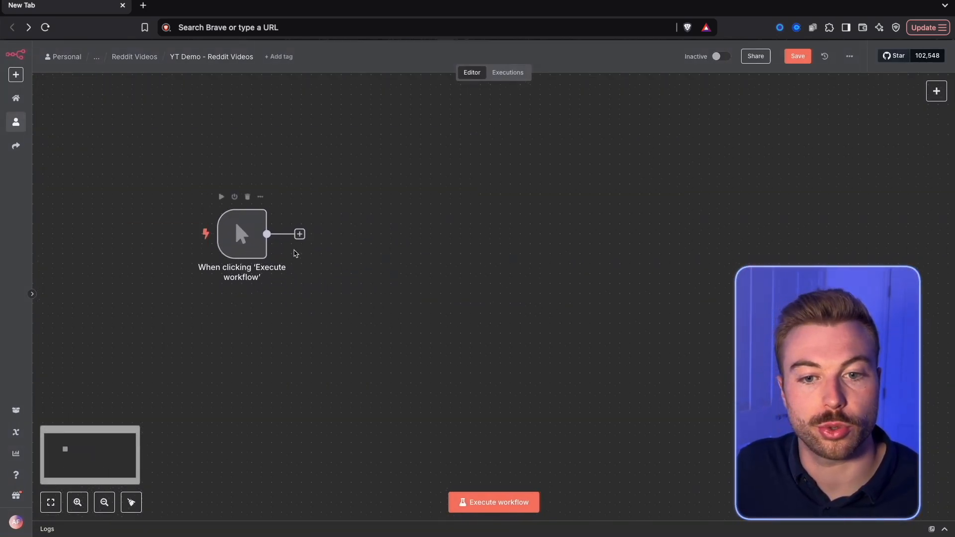
{"action": "left_click", "coordinate": [301, 235]}
{"action": "type", "text": "reddit"}
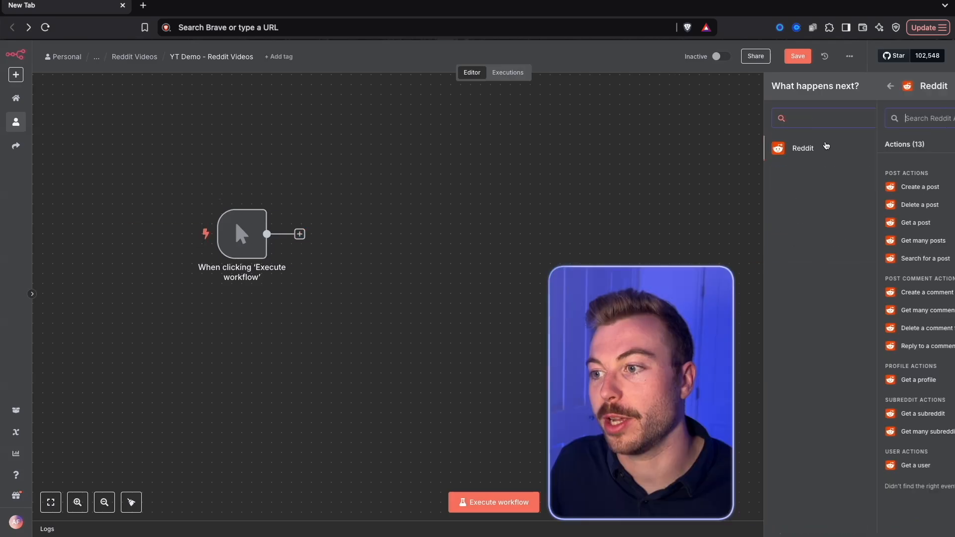
{"action": "left_click", "coordinate": [826, 147]}
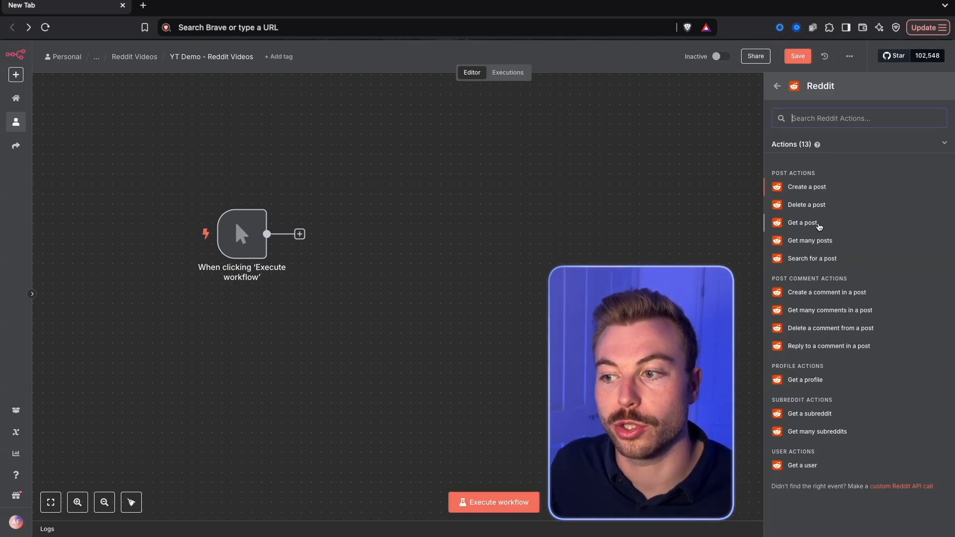
{"action": "left_click", "coordinate": [823, 241]}
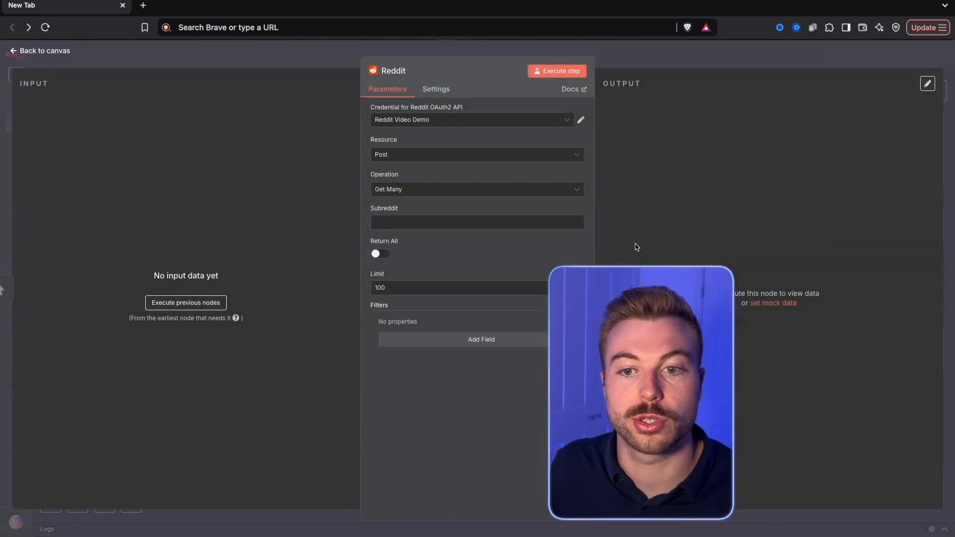
{"action": "left_click", "coordinate": [557, 71]}
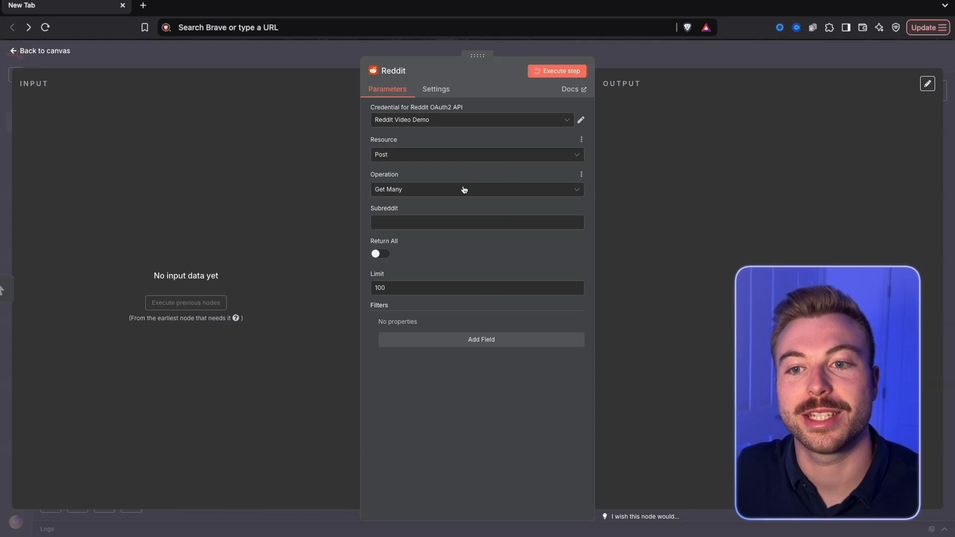
Start a new Reddit OAuth2 API credential for the Reddit node and copy its OAuth Redirect URL.
{"action": "left_click", "coordinate": [453, 125]}
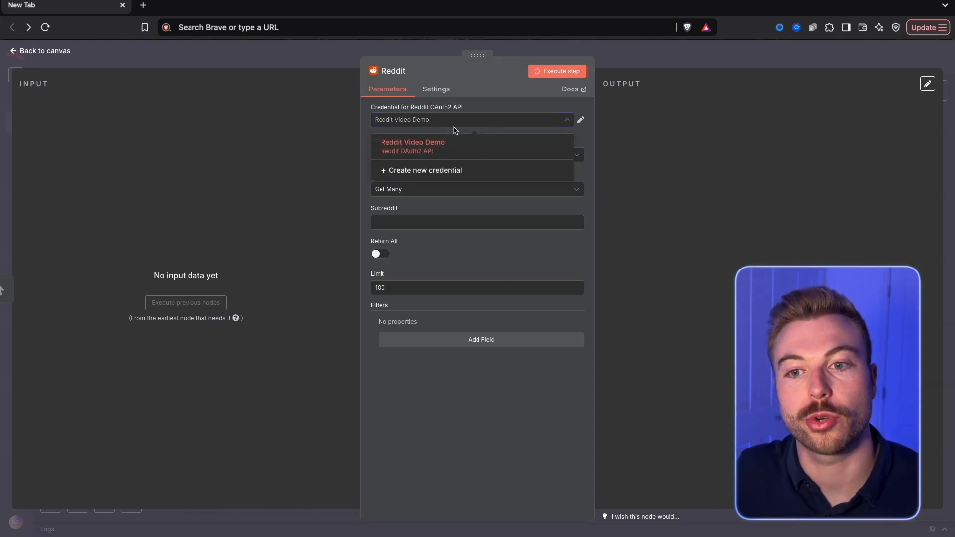
{"action": "left_click", "coordinate": [470, 169]}
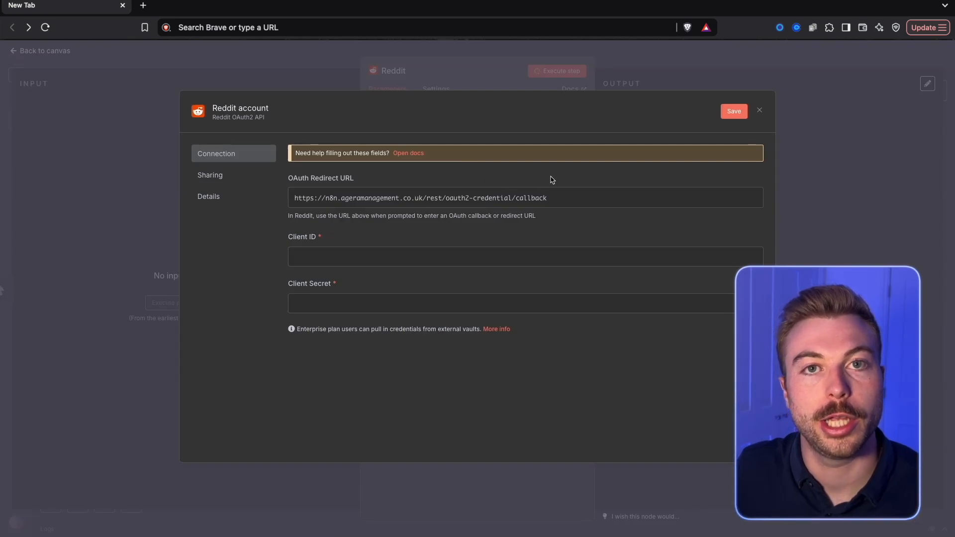
{"action": "right_click", "coordinate": [394, 199]}
{"action": "left_click", "coordinate": [237, 247]}
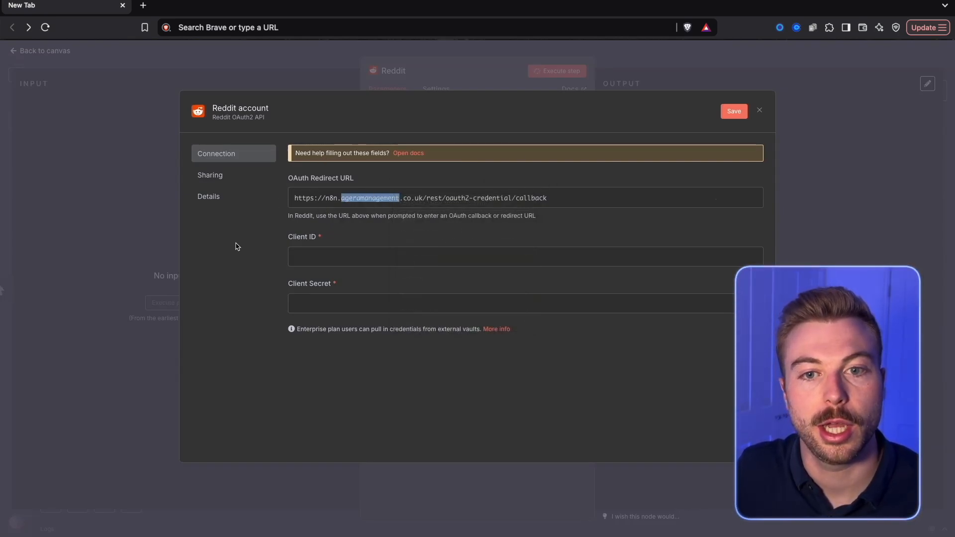
{"action": "left_click", "coordinate": [251, 257]}
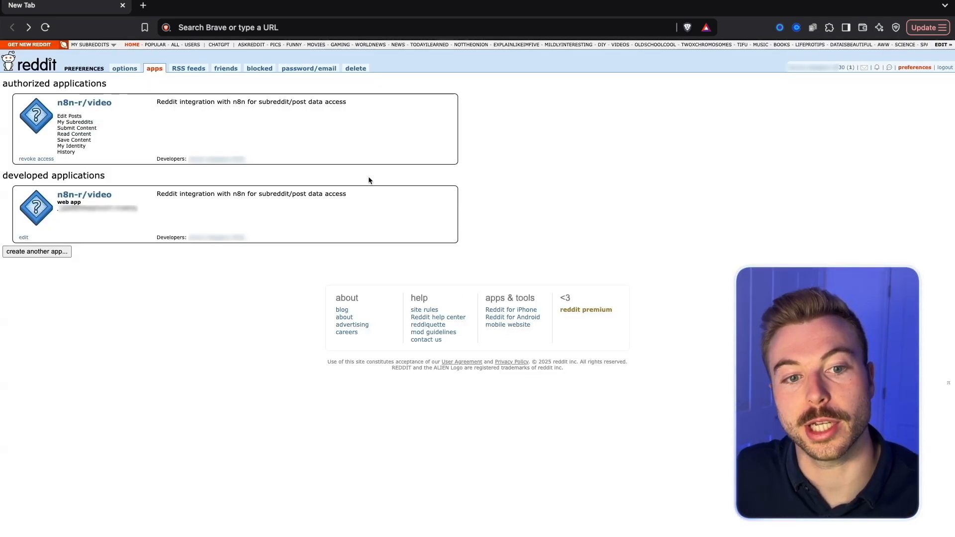
{"action": "left_click", "coordinate": [59, 253]}
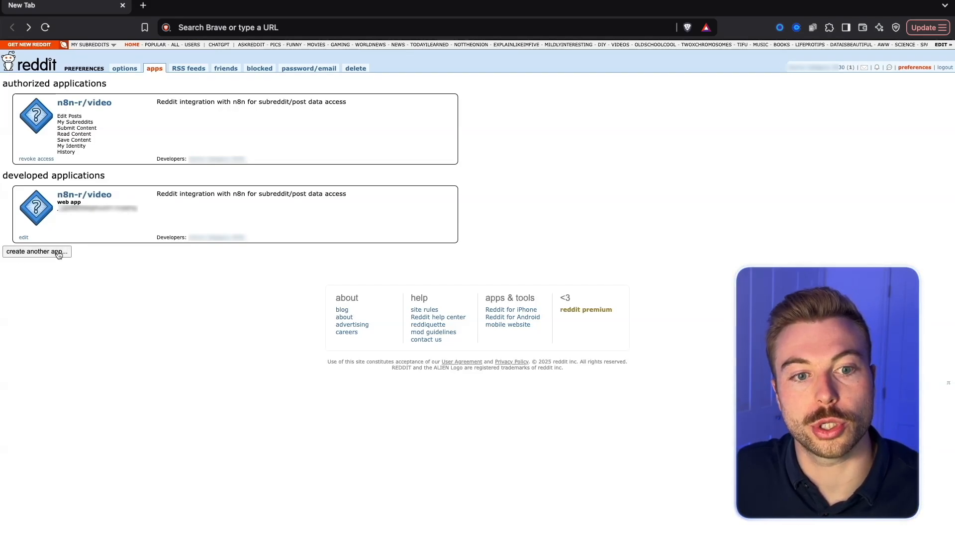
{"action": "scroll", "coordinate": [93, 332], "scroll_direction": "down", "scroll_amount": 2}
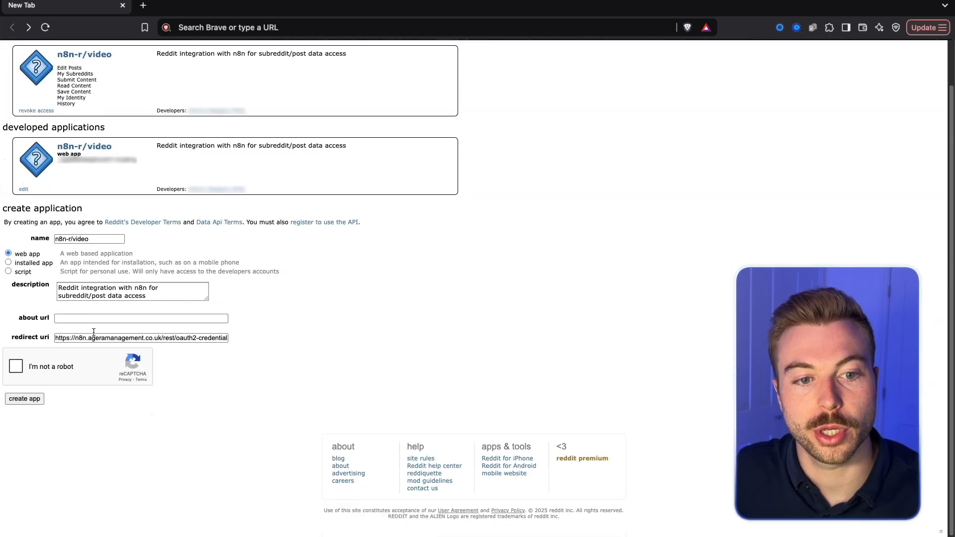
{"action": "left_click", "coordinate": [91, 239]}
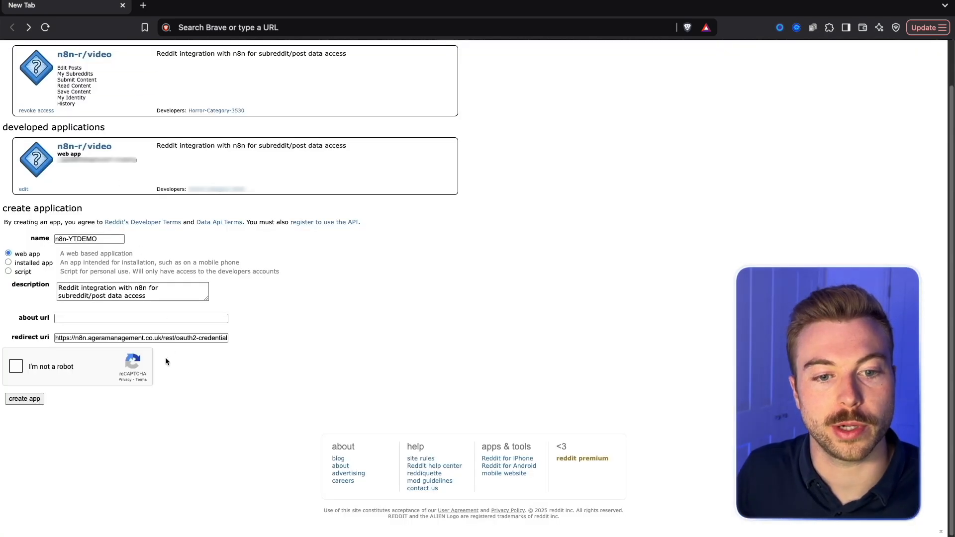
{"action": "left_click", "coordinate": [168, 338]}
{"action": "key", "text": "ctrl+v"}
{"action": "key", "text": "super+a"}
{"action": "type", "text": "https://n8n.ageramanagement.co.uk/rest/oauth2-credential/callback"}
{"action": "left_click", "coordinate": [275, 357]}
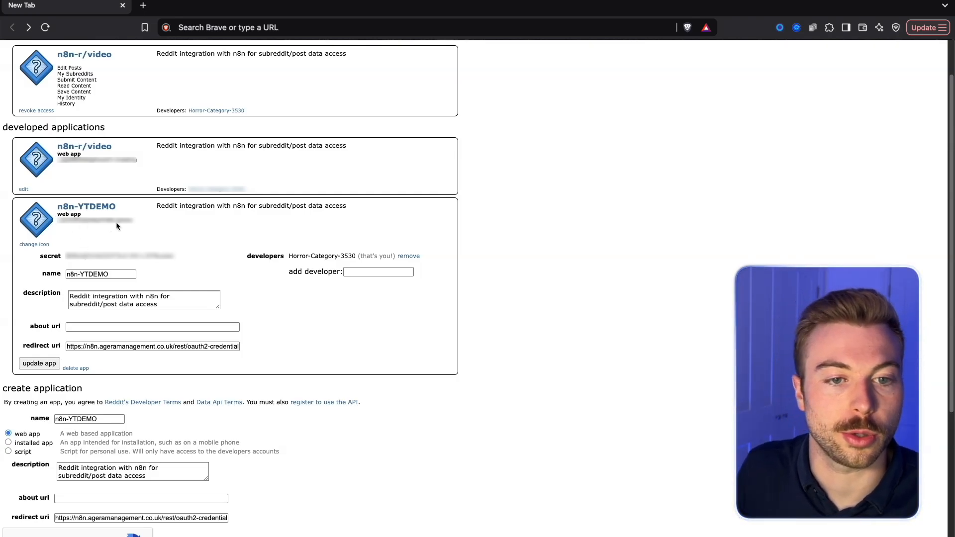
Copy the n8n-YTDEMO app's client ID and secret into the Client ID and Client Secret fields of the n8n Reddit credential.
{"action": "left_click_drag", "start_coordinate": [134, 221], "coordinate": [44, 225]}
{"action": "left_click", "coordinate": [58, 223]}
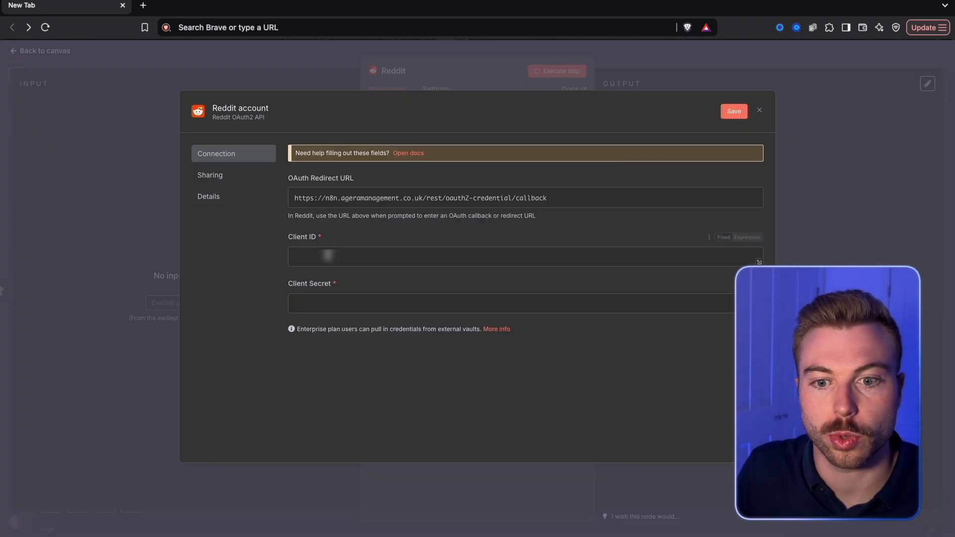
{"action": "key", "text": "ctrl+v"}
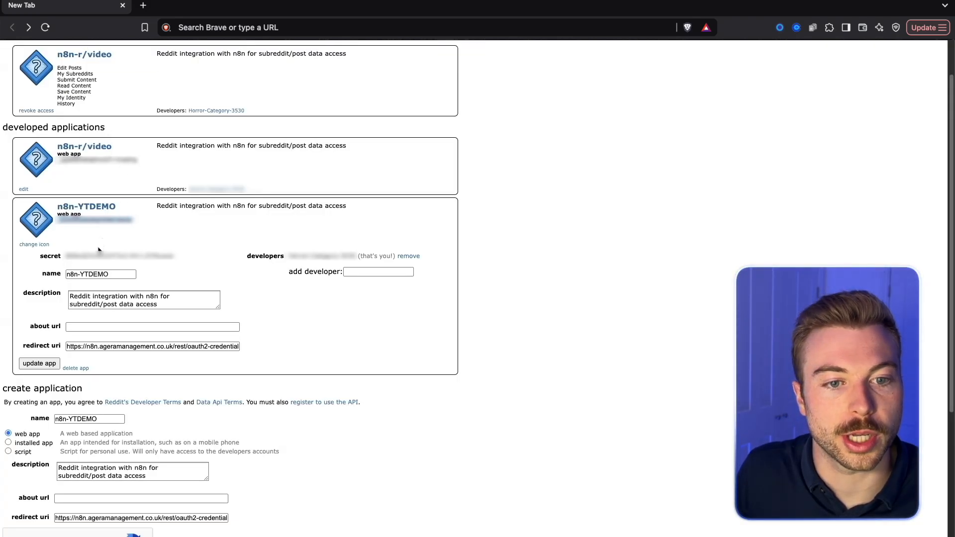
{"action": "double_click", "coordinate": [99, 255]}
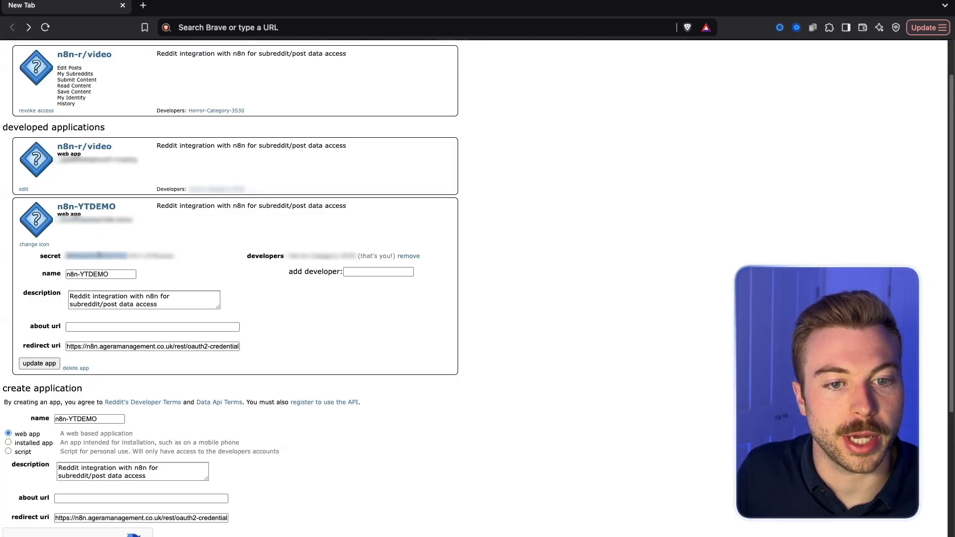
{"action": "triple_click", "coordinate": [85, 251]}
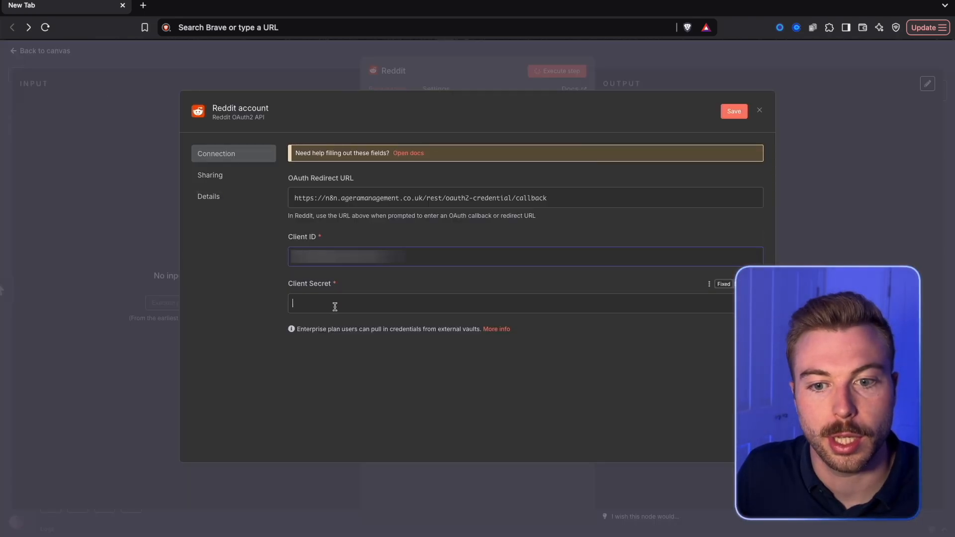
{"action": "key", "text": "ctrl+v"}
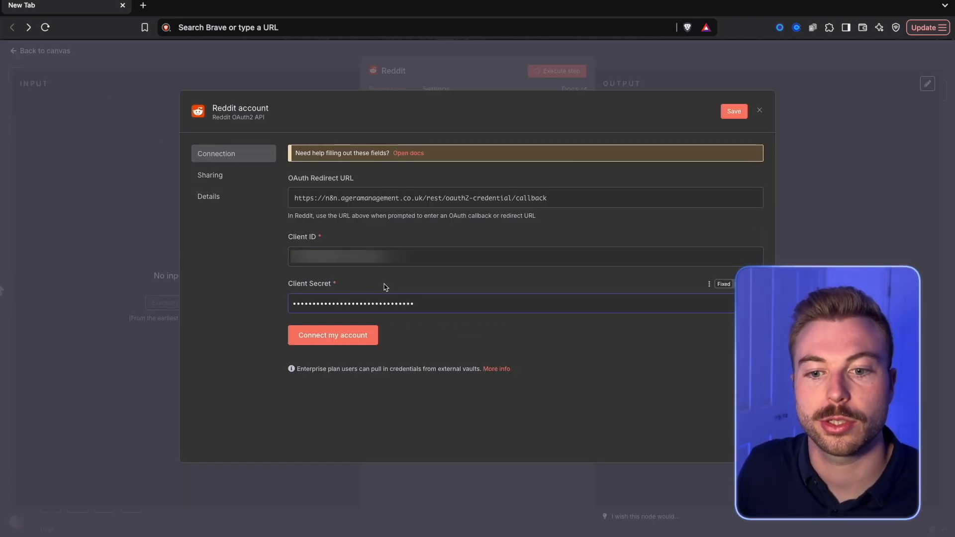
Connect the Reddit account to the credential, allow n8n-YTDEMO access on Reddit, and keep editing the credential.
{"action": "left_click", "coordinate": [341, 334]}
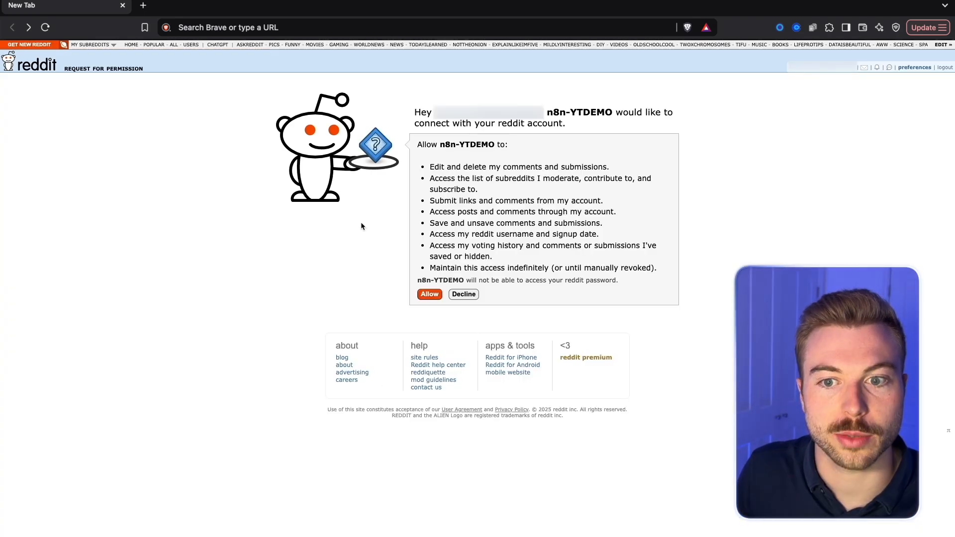
{"action": "left_click", "coordinate": [430, 295]}
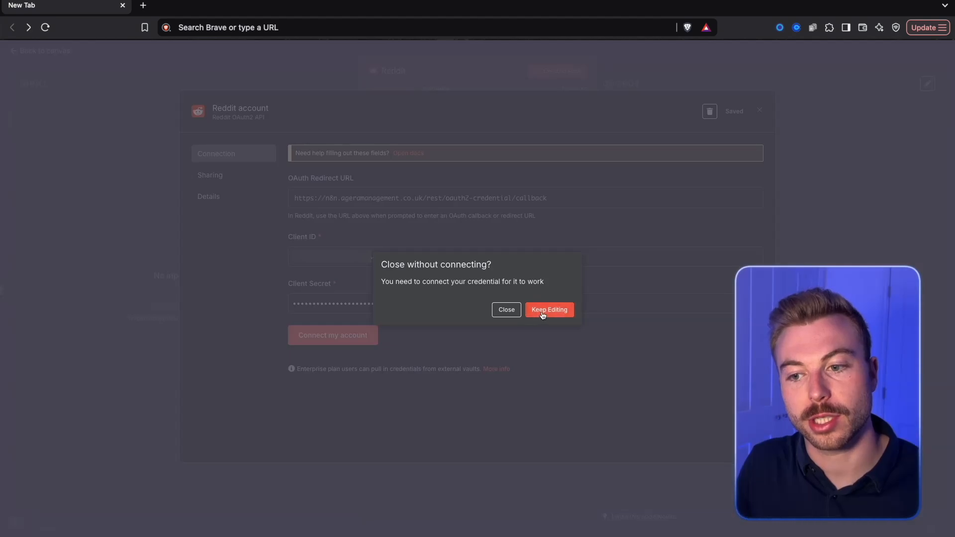
{"action": "left_click", "coordinate": [542, 312]}
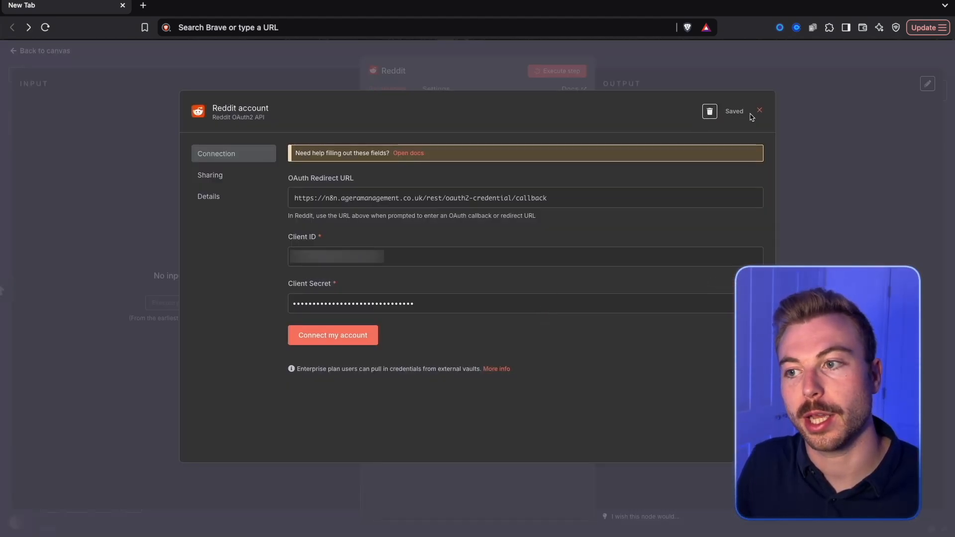
Close the Reddit account credential without connecting and use the Reddit Video Demo credential for the Reddit node.
{"action": "left_click", "coordinate": [759, 111]}
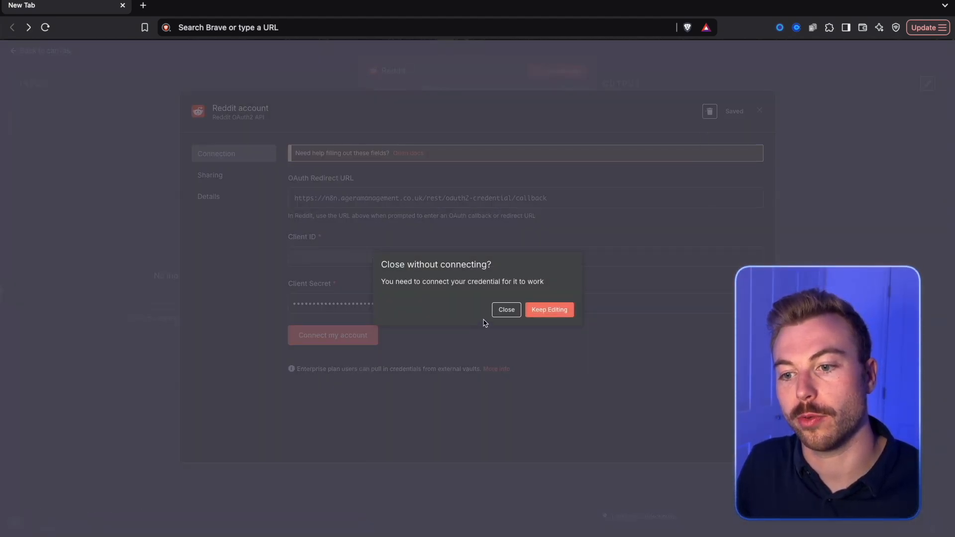
{"action": "left_click", "coordinate": [506, 309]}
{"action": "left_click", "coordinate": [457, 120]}
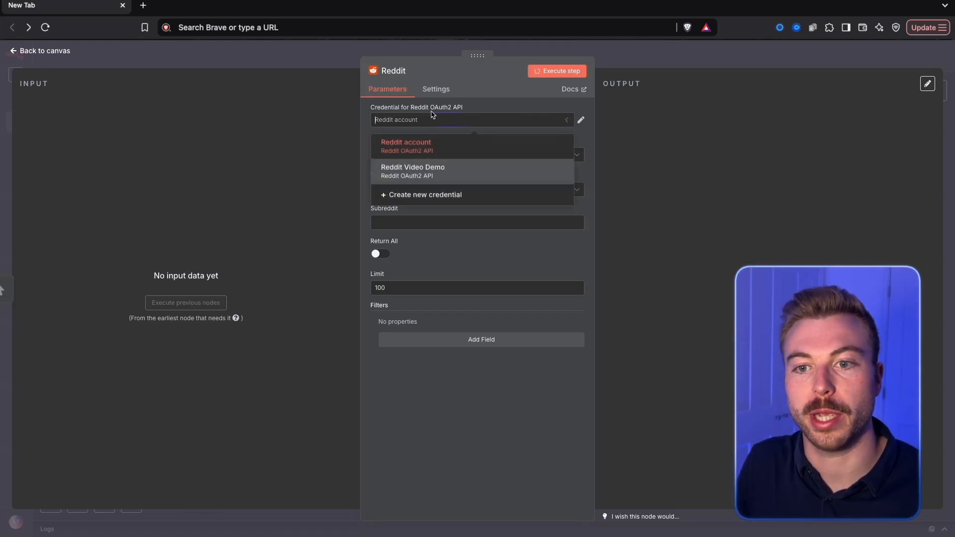
{"action": "left_click", "coordinate": [458, 166]}
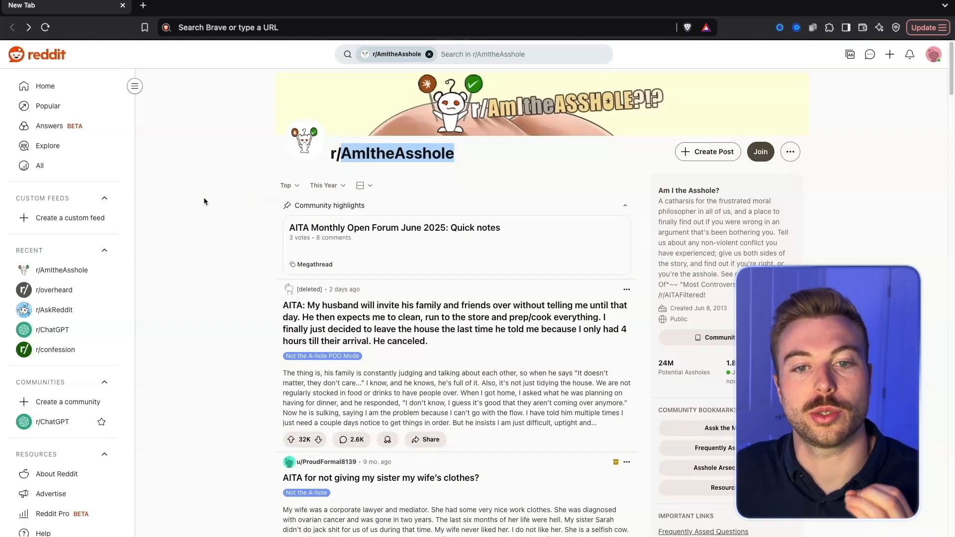
Set the Reddit node's Subreddit to AmItheAsshole, copied from the subreddit page, and add a Category filter of Top Posts.
{"action": "double_click", "coordinate": [431, 146]}
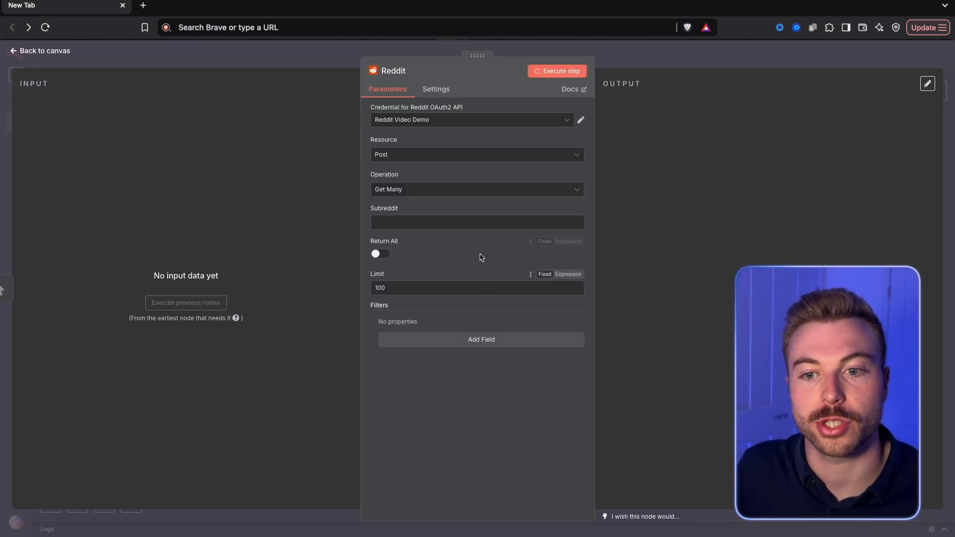
{"action": "left_click", "coordinate": [474, 227]}
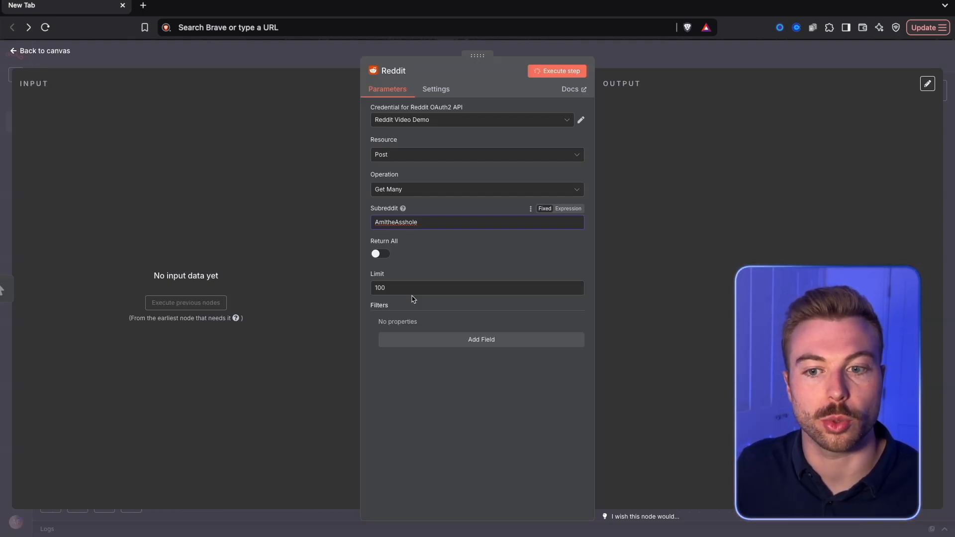
{"action": "left_click", "coordinate": [456, 338]}
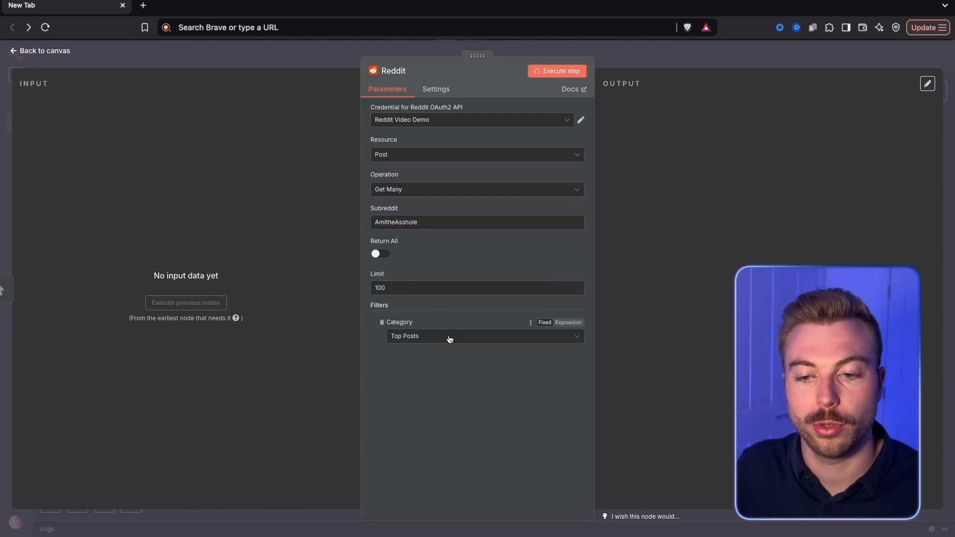
{"action": "left_click", "coordinate": [450, 338]}
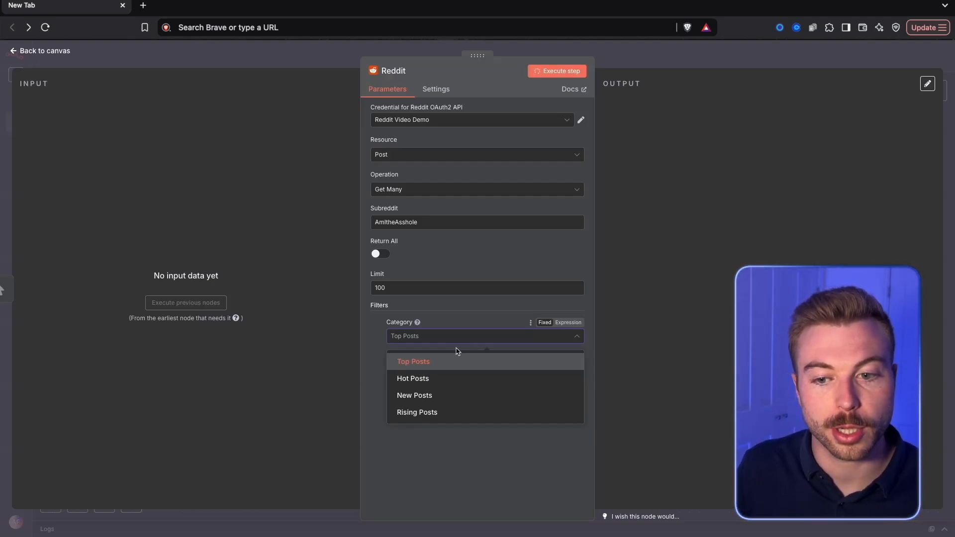
{"action": "left_click", "coordinate": [467, 316]}
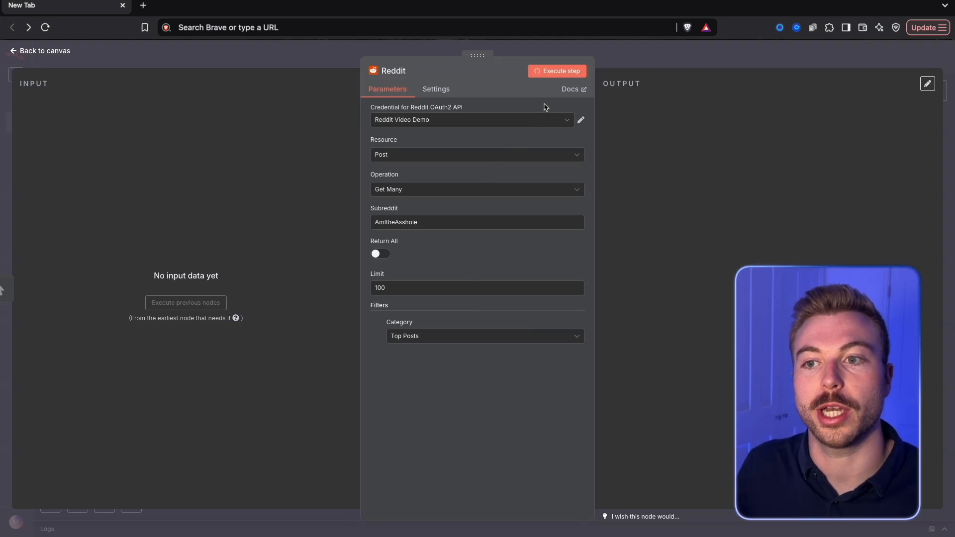
Run the Reddit node, reduce its Limit to 10, run it again, and return to the canvas.
{"action": "left_click", "coordinate": [562, 71]}
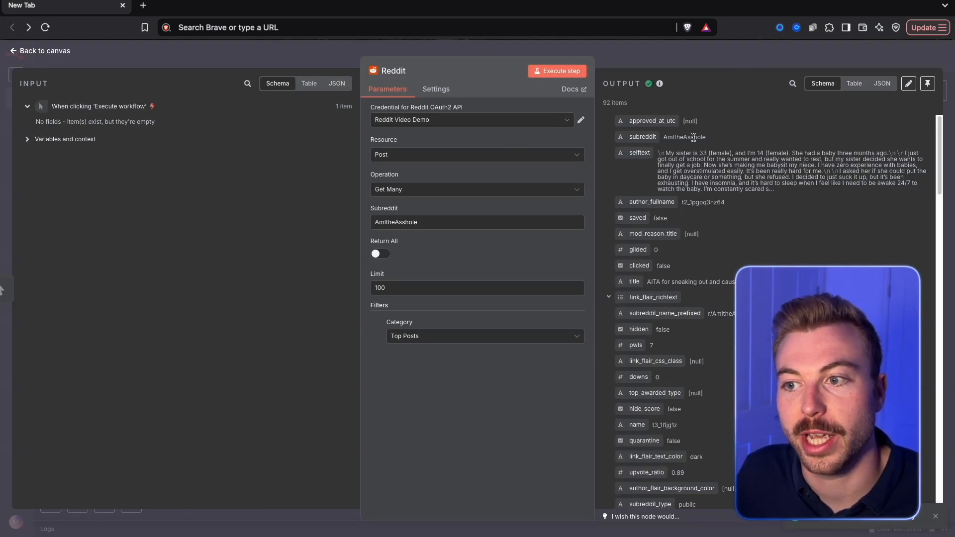
{"action": "left_click_drag", "start_coordinate": [633, 104], "coordinate": [607, 102]}
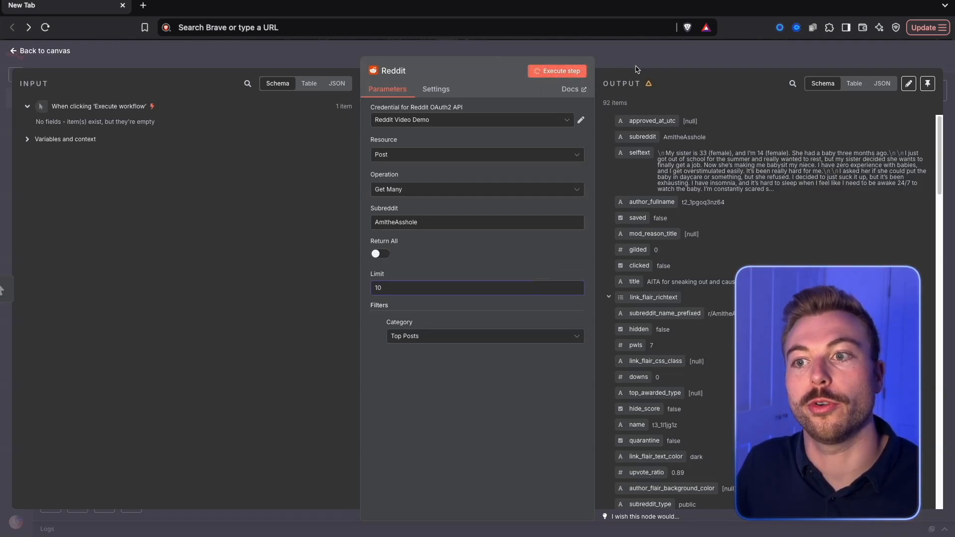
{"action": "left_click", "coordinate": [667, 63]}
Add a Filter node after the Reddit node.
{"action": "left_click_drag", "start_coordinate": [611, 373], "coordinate": [431, 327]}
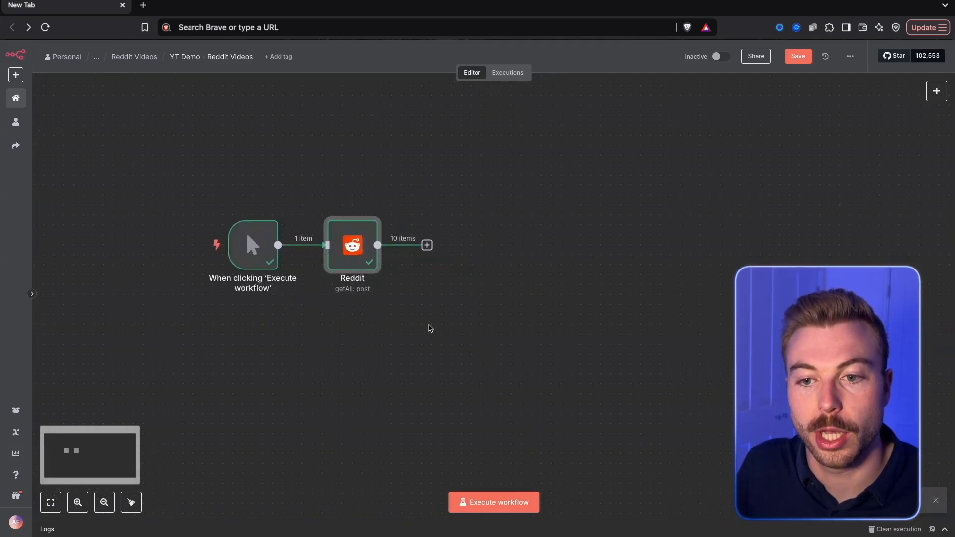
{"action": "scroll", "coordinate": [429, 312], "scroll_direction": "up", "scroll_amount": 2}
{"action": "left_click", "coordinate": [427, 224]}
{"action": "type", "text": "fi"}
{"action": "left_click", "coordinate": [831, 163]}
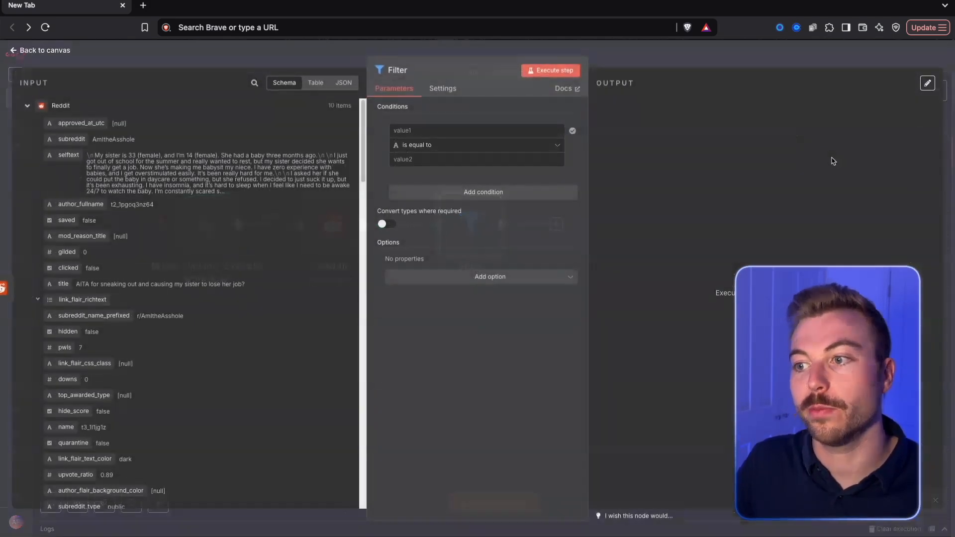
Set the Filter condition to keep posts whose score is greater than or equal to 500, run it, and return to the canvas.
{"action": "scroll", "coordinate": [256, 186], "scroll_direction": "down", "scroll_amount": 7}
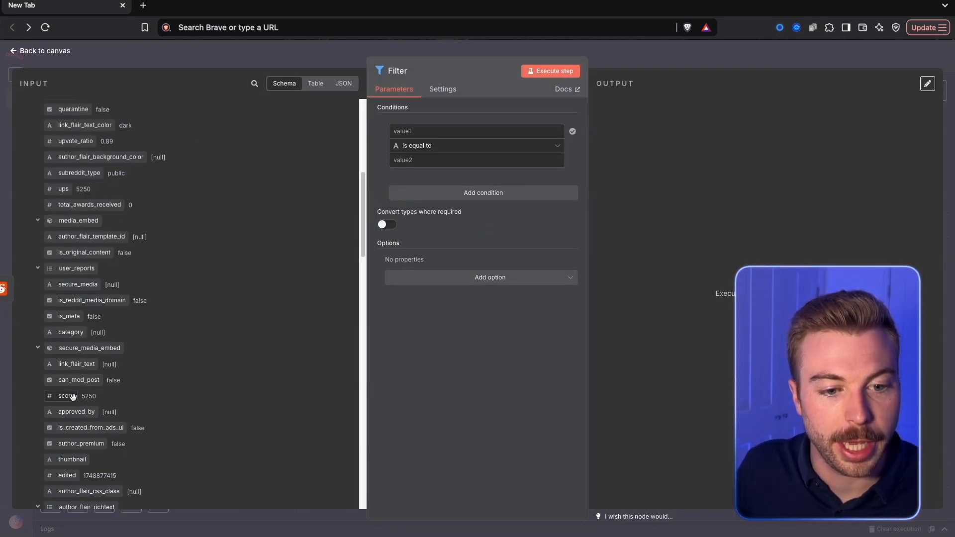
{"action": "left_click_drag", "start_coordinate": [62, 400], "coordinate": [457, 132]}
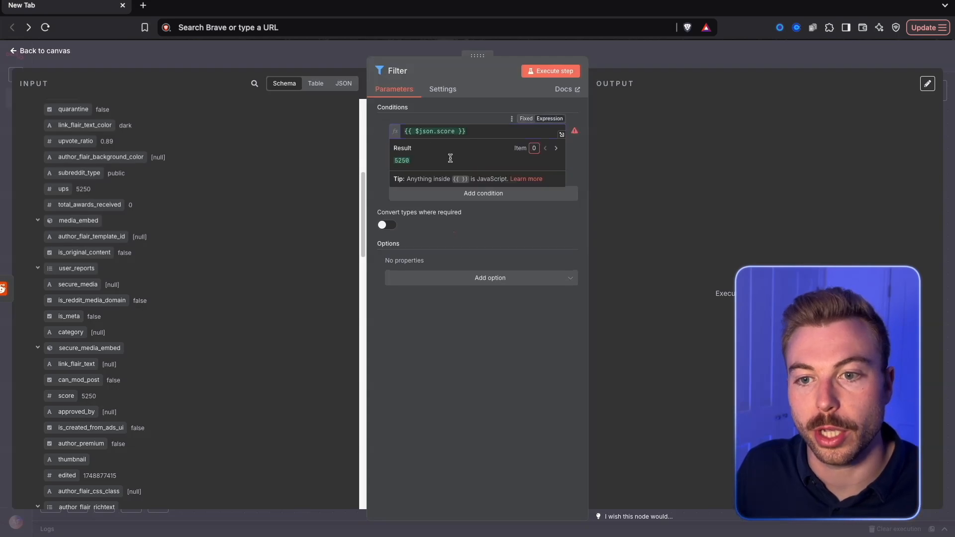
{"action": "left_click", "coordinate": [450, 145]}
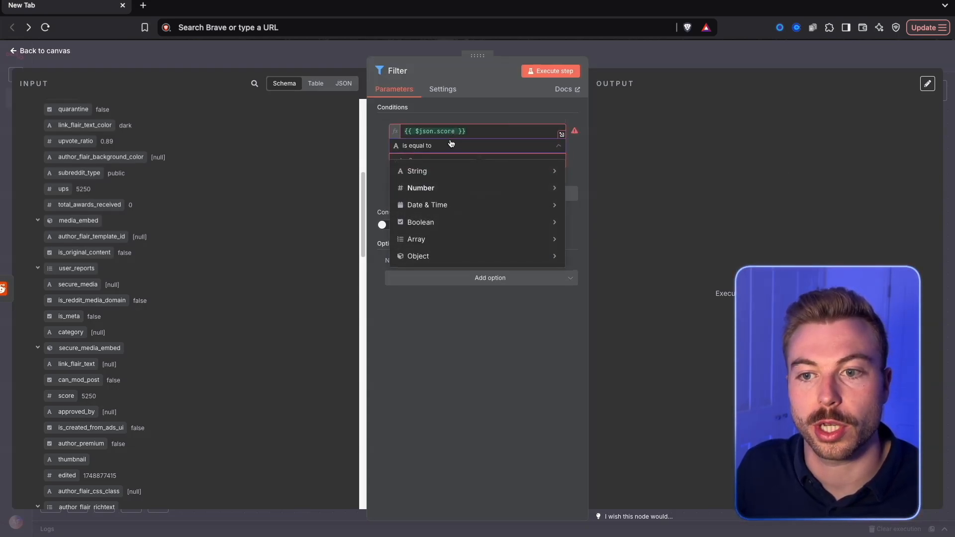
{"action": "mouse_move", "coordinate": [549, 205]}
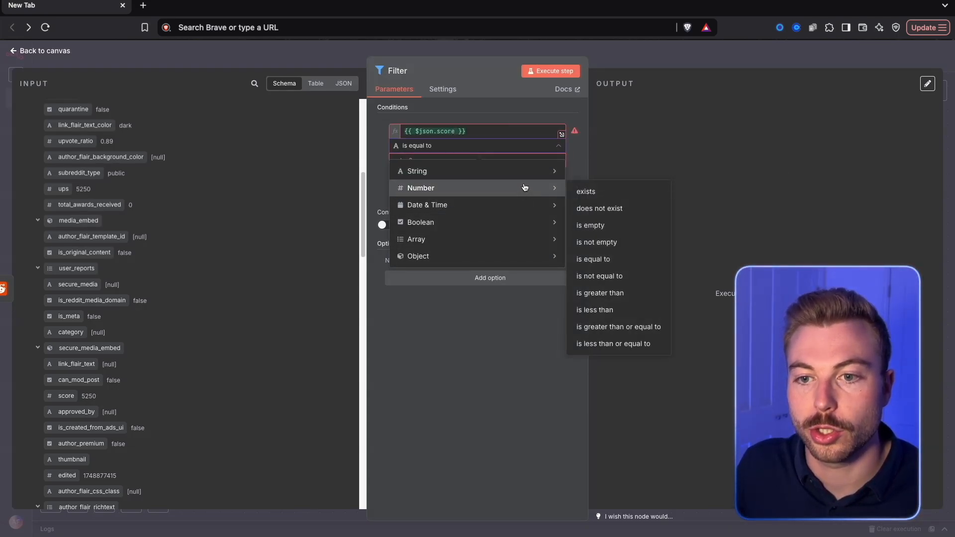
{"action": "mouse_move", "coordinate": [547, 188]}
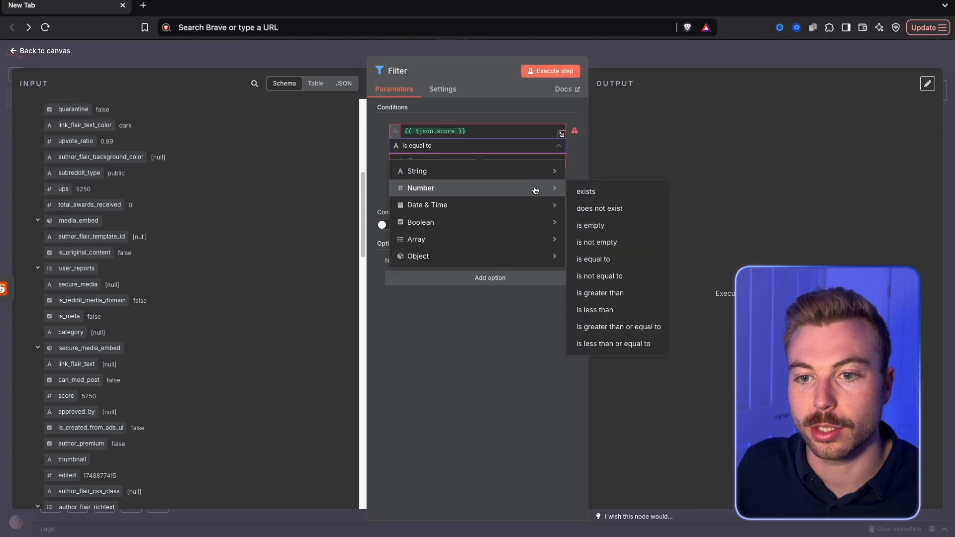
{"action": "left_click", "coordinate": [602, 328]}
{"action": "left_click", "coordinate": [447, 157]}
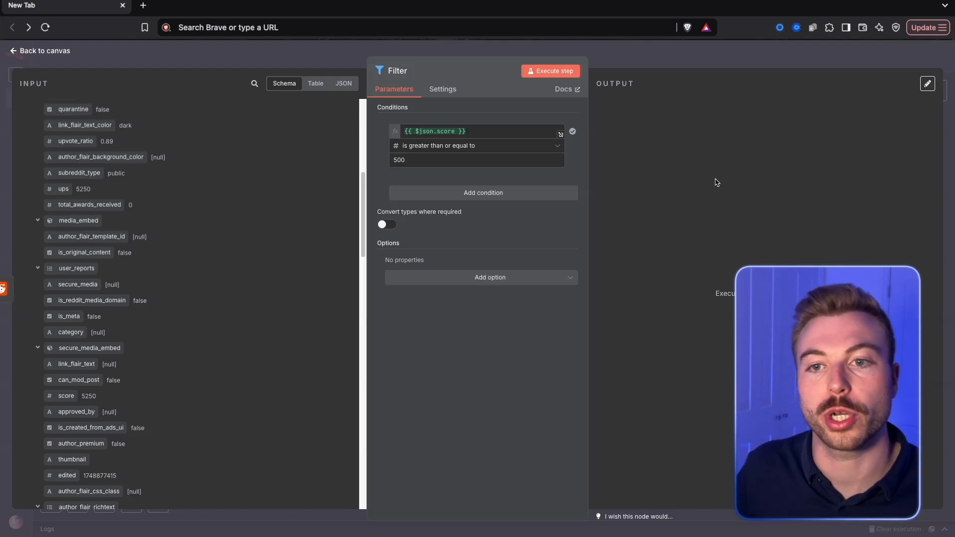
{"action": "left_click", "coordinate": [560, 73]}
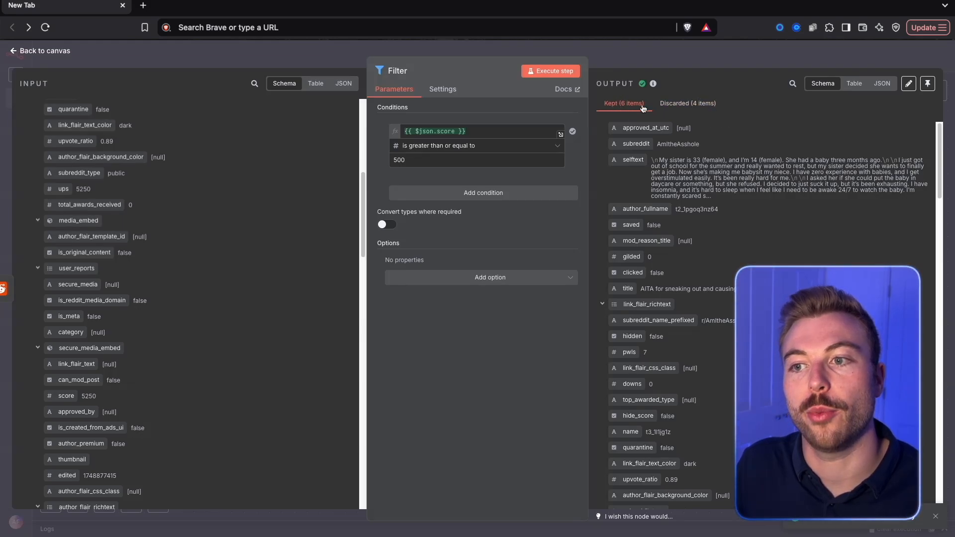
{"action": "key", "text": "Escape"}
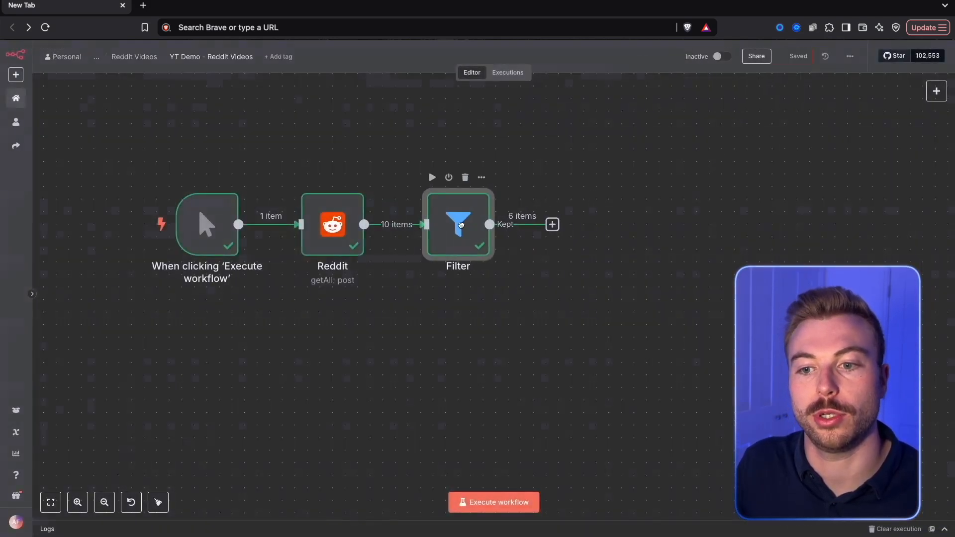
Add an Airtable node with the Search records action after the Filter node.
{"action": "left_click", "coordinate": [552, 224]}
{"action": "type", "text": "air"}
{"action": "left_click", "coordinate": [810, 173]}
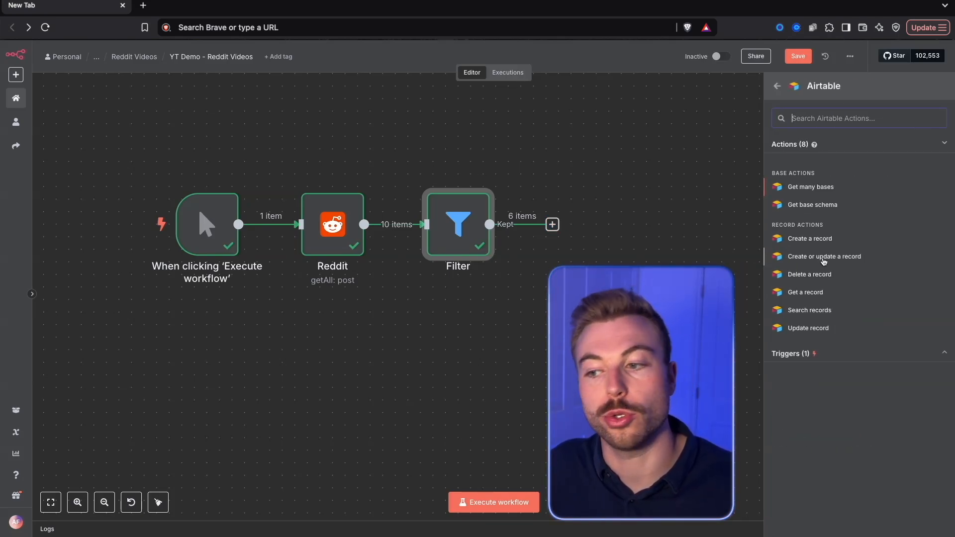
{"action": "left_click", "coordinate": [817, 311]}
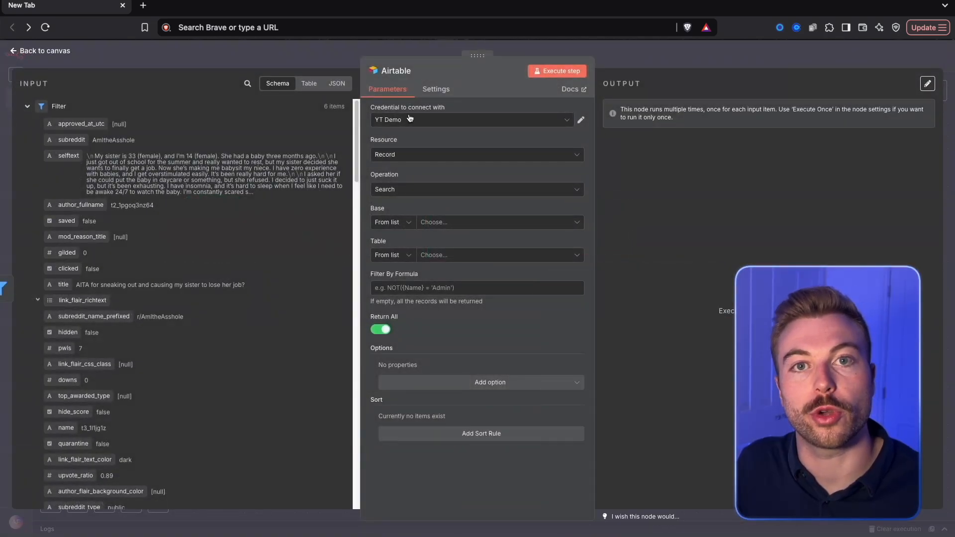
{"action": "left_click", "coordinate": [413, 120]}
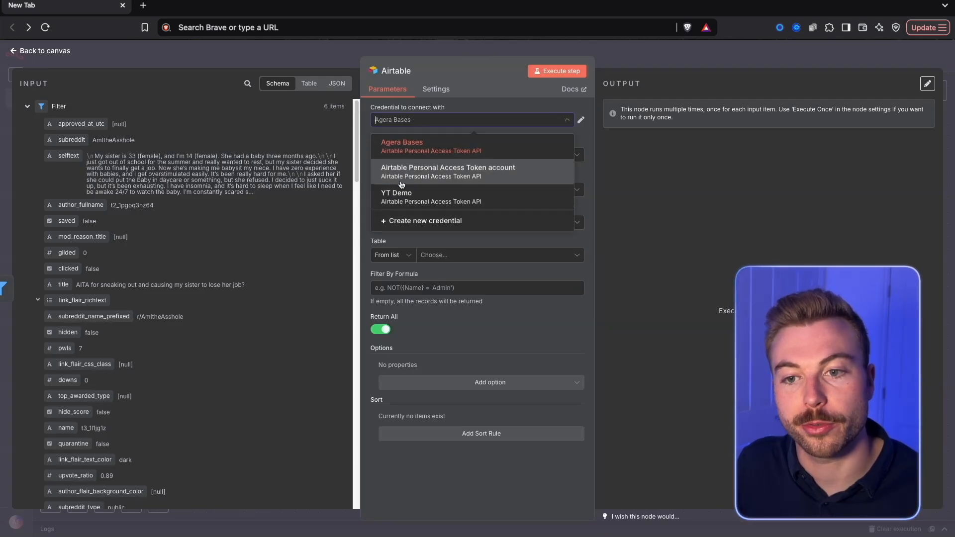
{"action": "left_click", "coordinate": [399, 223]}
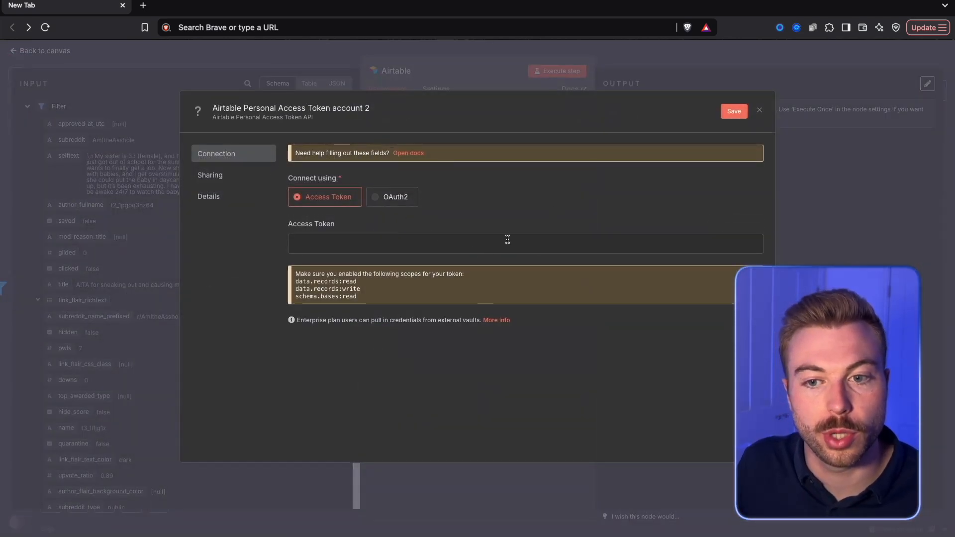
{"action": "left_click", "coordinate": [388, 197]}
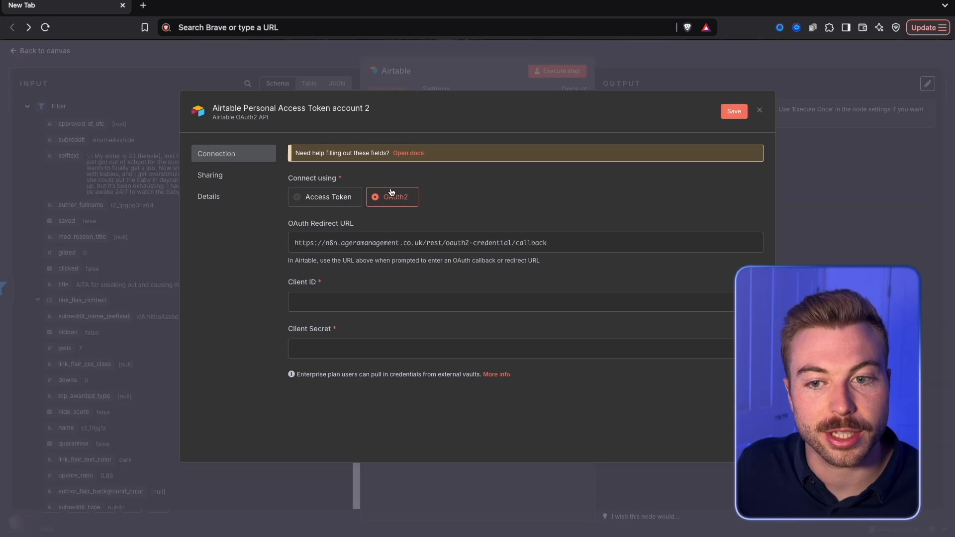
{"action": "left_click", "coordinate": [326, 197]}
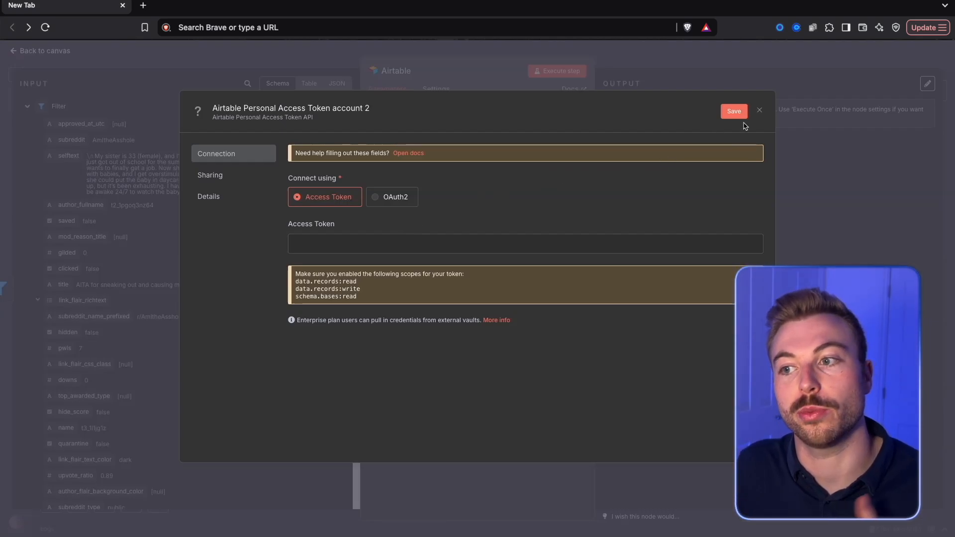
{"action": "left_click", "coordinate": [759, 112]}
Point the Airtable search at the Reddit Shorts base and its Stories table.
{"action": "left_click", "coordinate": [498, 222]}
{"action": "type", "text": "reddit s"}
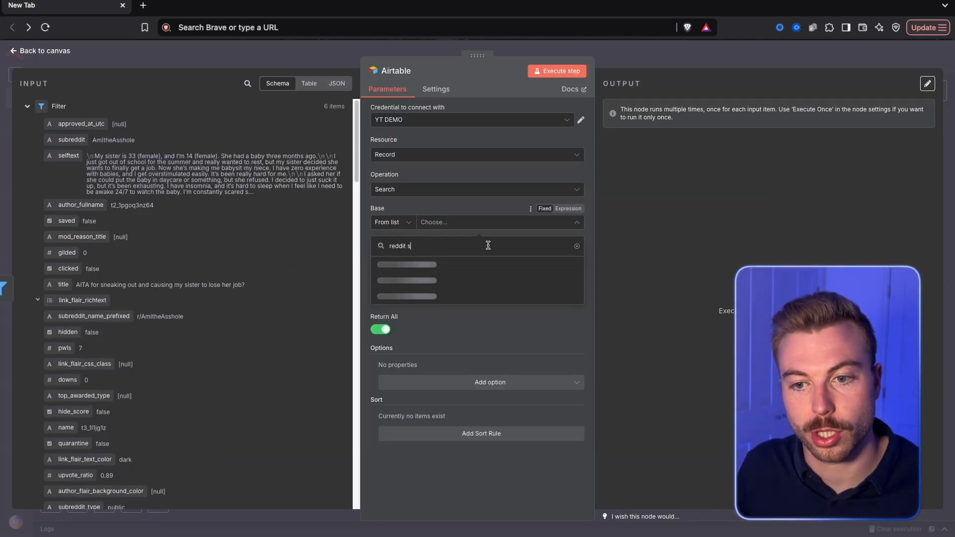
{"action": "left_click", "coordinate": [413, 263]}
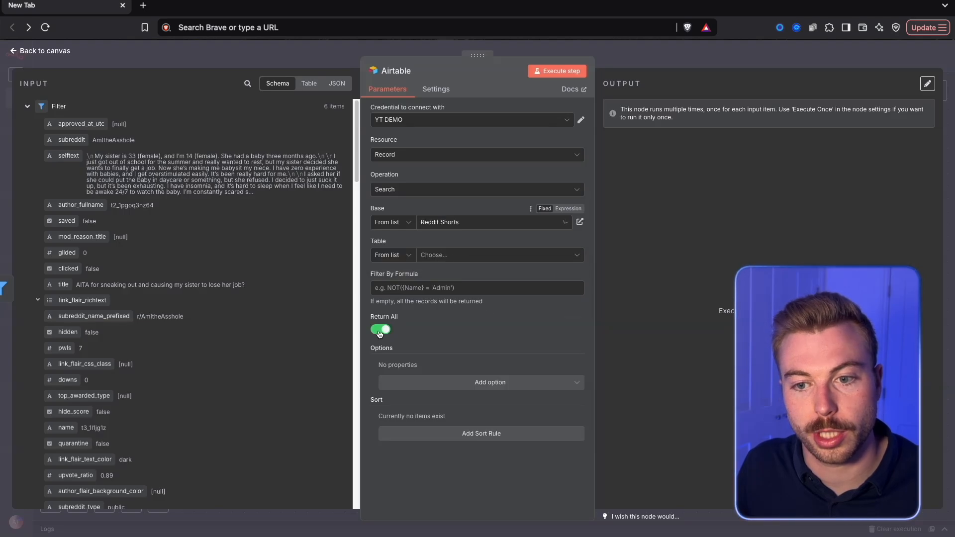
{"action": "left_click", "coordinate": [458, 255]}
{"action": "left_click", "coordinate": [407, 297]}
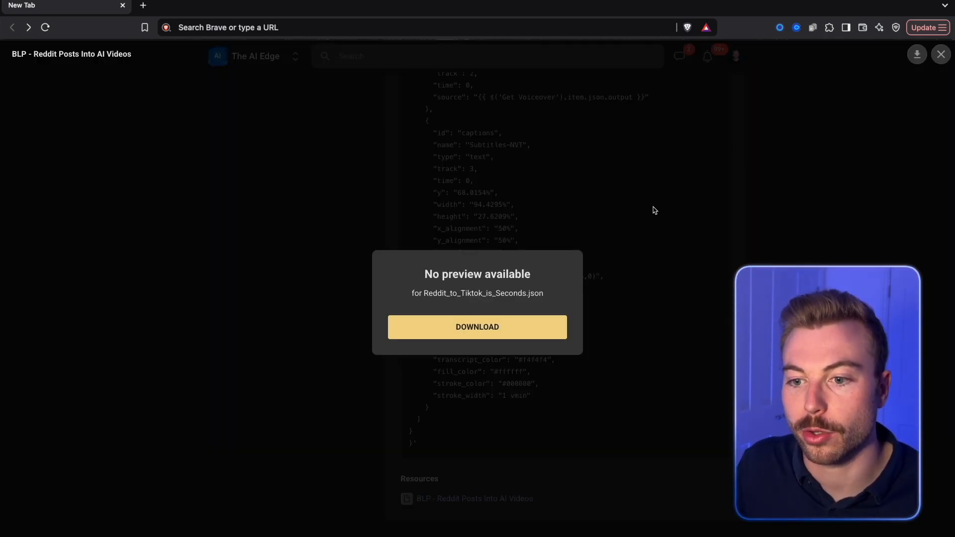
Copy the Story ID filter formula from the AI Edge classroom lesson and paste it into the Airtable node's Filter By Formula.
{"action": "left_click", "coordinate": [652, 209]}
{"action": "scroll", "coordinate": [557, 328], "scroll_direction": "up", "scroll_amount": 15}
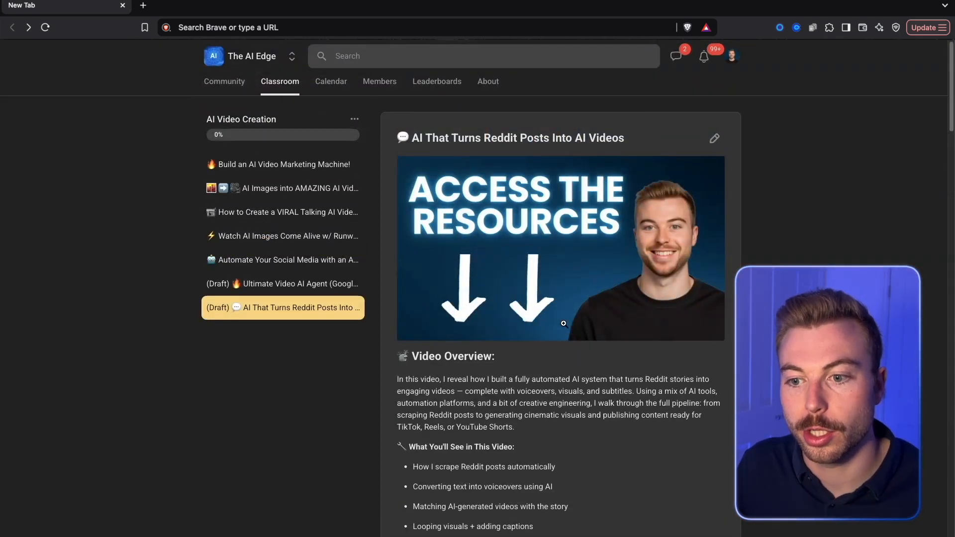
{"action": "scroll", "coordinate": [563, 323], "scroll_direction": "down", "scroll_amount": 10}
{"action": "left_click_drag", "start_coordinate": [613, 127], "coordinate": [402, 131]}
{"action": "key", "text": "ctrl+c"}
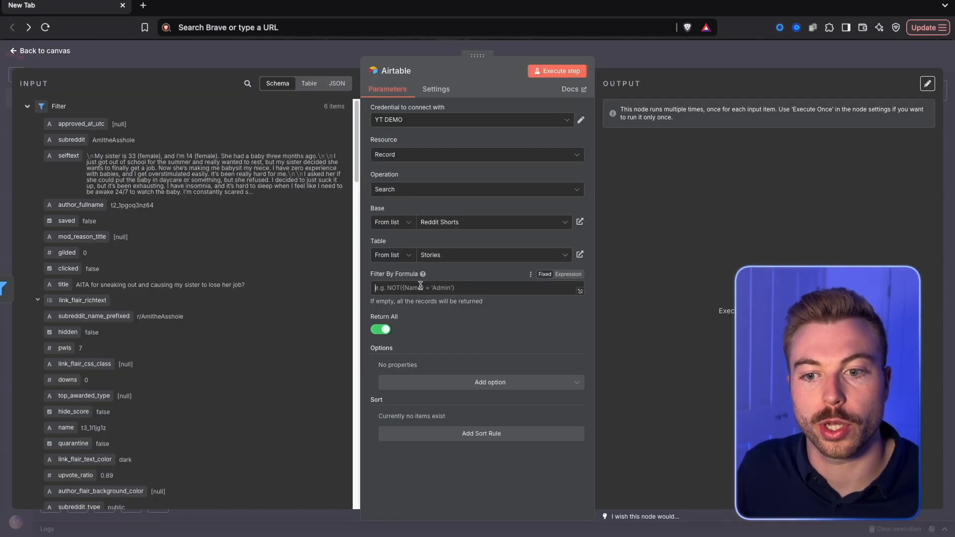
{"action": "left_click", "coordinate": [501, 284]}
{"action": "key", "text": "ctrl+v"}
{"action": "left_click", "coordinate": [655, 289]}
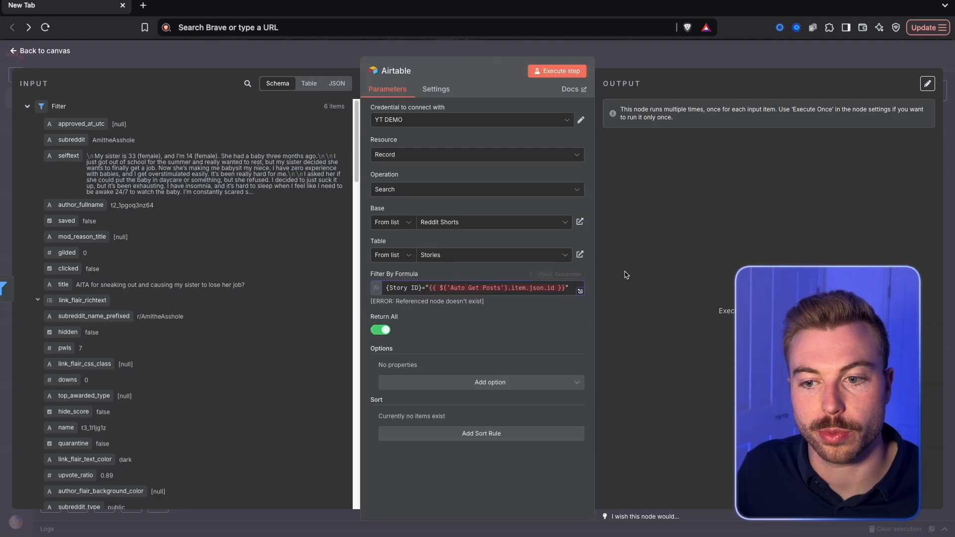
Replace the broken node reference inside the quotes of the Airtable Filter By Formula with the Filter node's id field.
{"action": "left_click_drag", "start_coordinate": [566, 289], "coordinate": [430, 283]}
{"action": "key", "text": "BackSpace"}
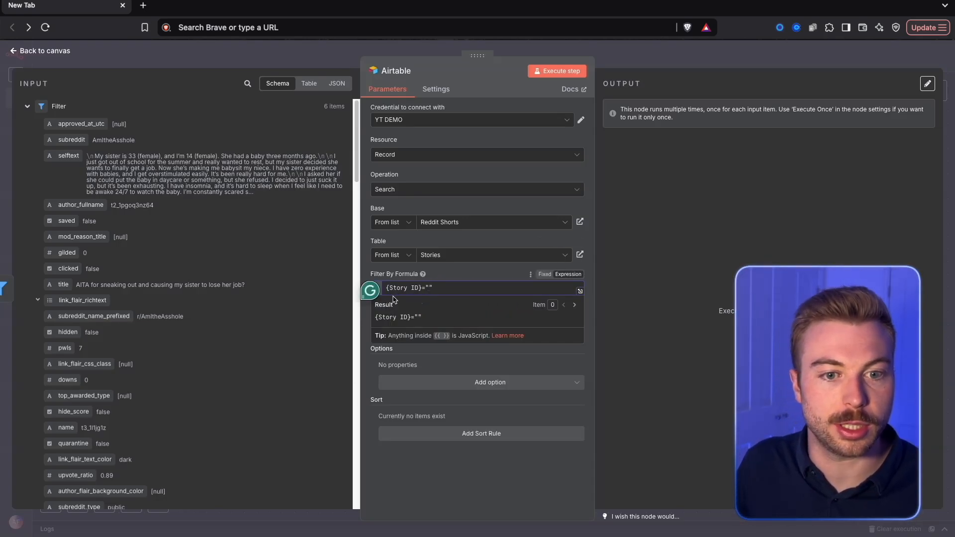
{"action": "scroll", "coordinate": [194, 280], "scroll_direction": "down", "scroll_amount": 2}
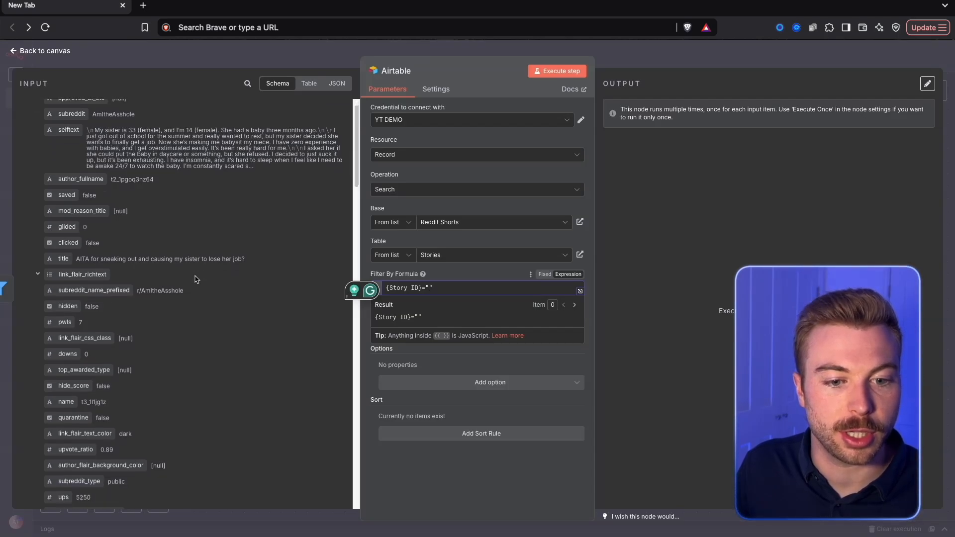
{"action": "scroll", "coordinate": [106, 257], "scroll_direction": "down", "scroll_amount": 5}
{"action": "scroll", "coordinate": [171, 288], "scroll_direction": "down", "scroll_amount": 9}
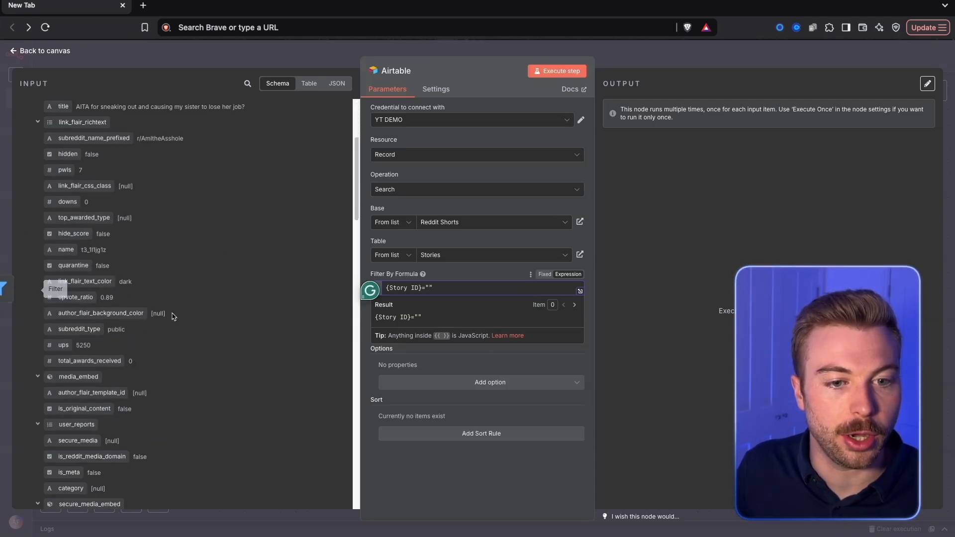
{"action": "scroll", "coordinate": [173, 317], "scroll_direction": "down", "scroll_amount": 8}
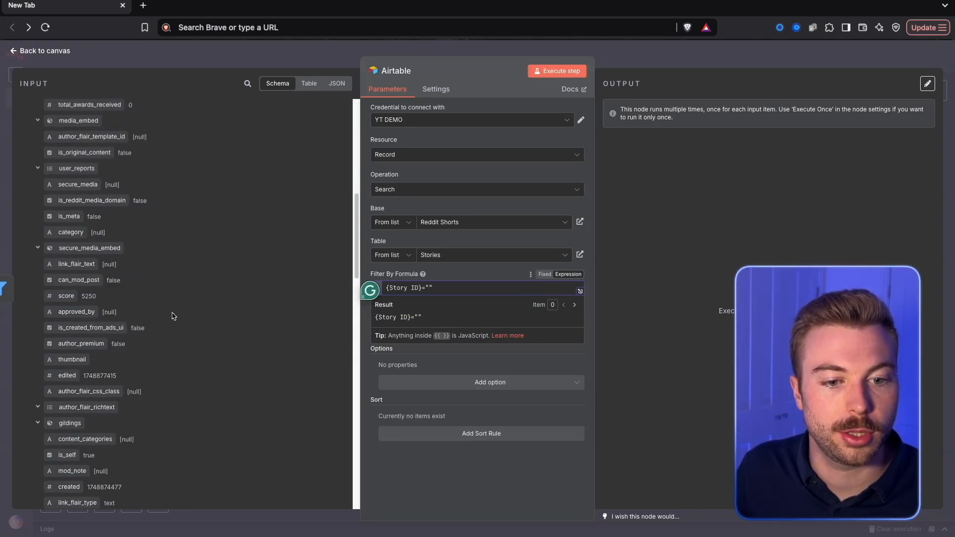
{"action": "scroll", "coordinate": [173, 316], "scroll_direction": "down", "scroll_amount": 20}
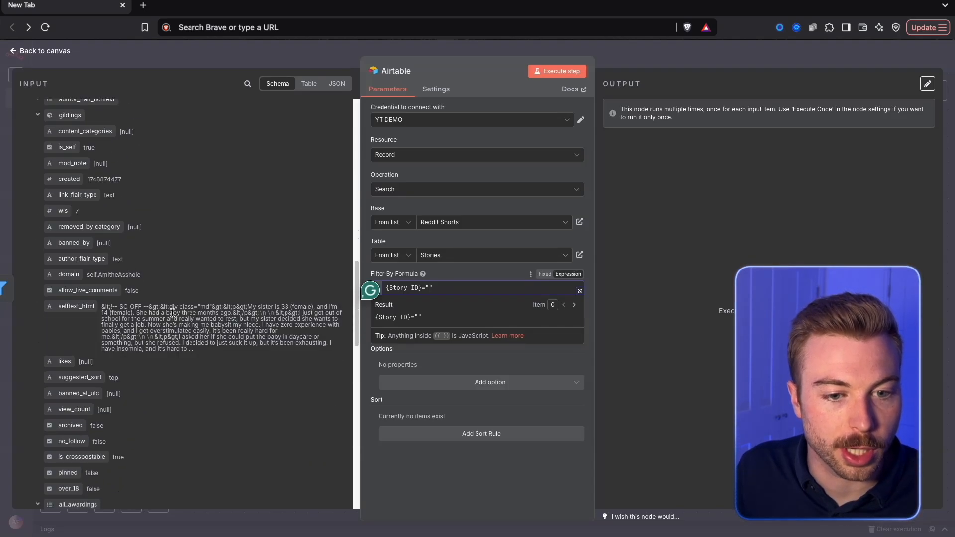
{"action": "scroll", "coordinate": [173, 317], "scroll_direction": "down", "scroll_amount": 2}
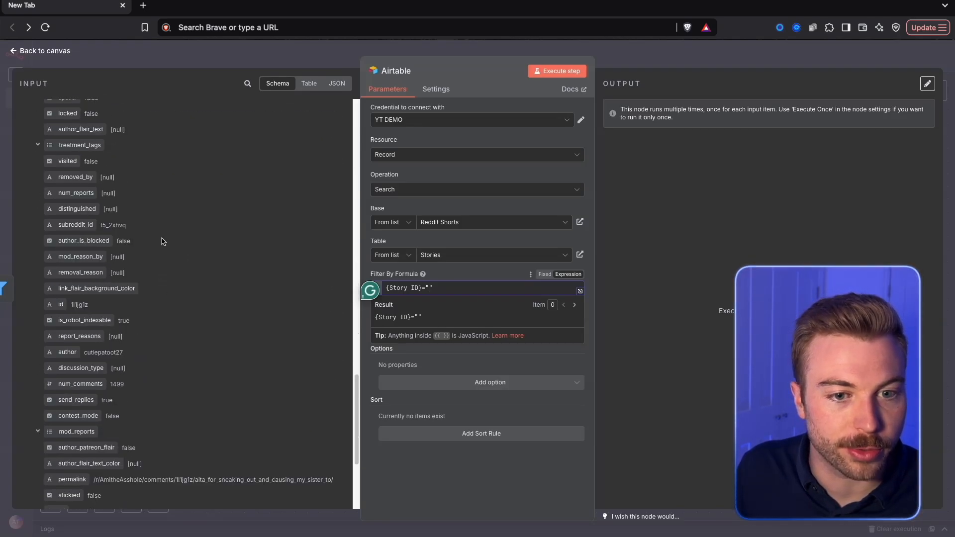
{"action": "left_click_drag", "start_coordinate": [63, 304], "coordinate": [423, 284]}
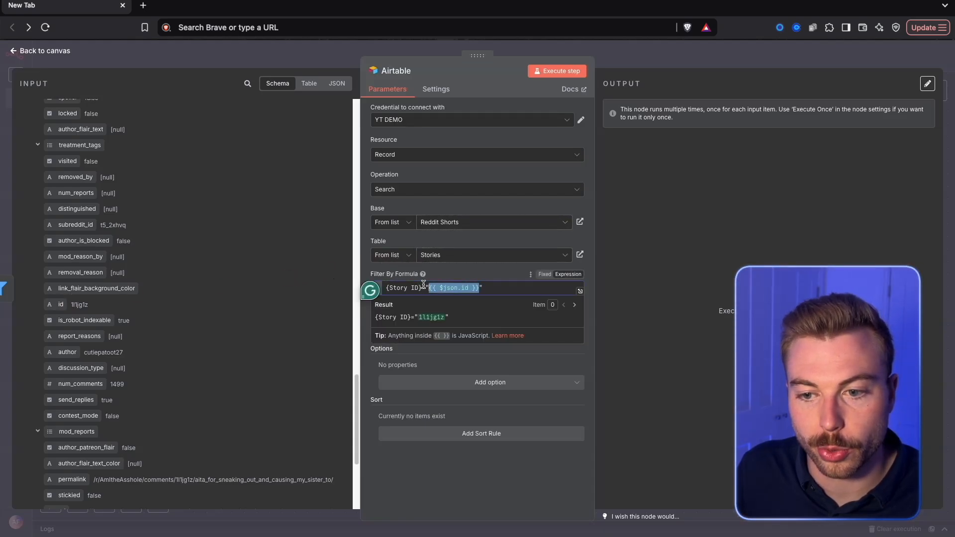
{"action": "left_click", "coordinate": [720, 273]}
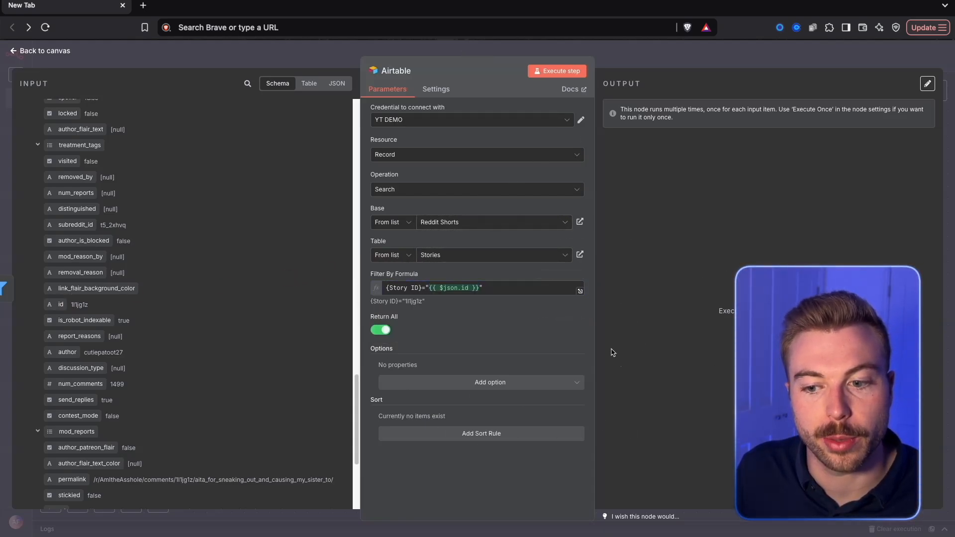
Run the Airtable search step, then save the workflow from the canvas.
{"action": "left_click", "coordinate": [572, 73]}
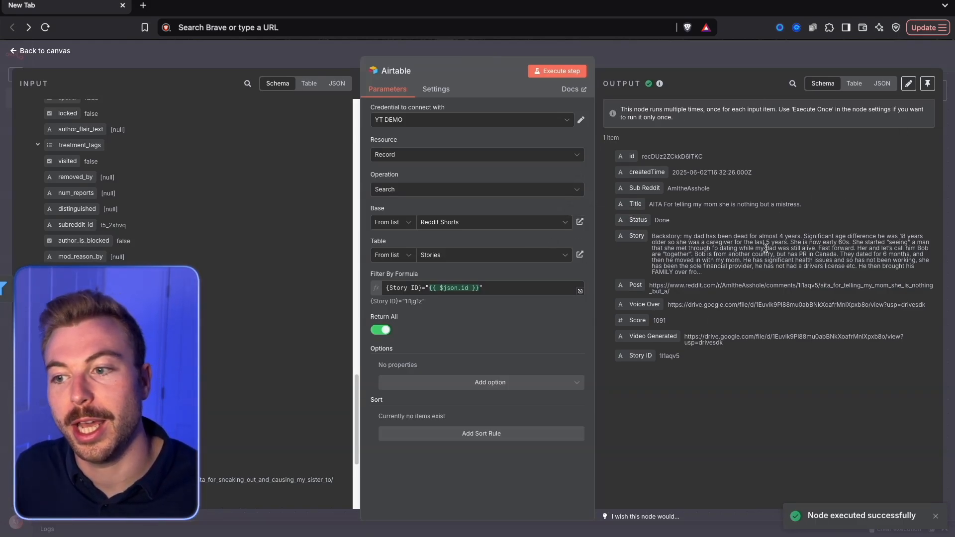
{"action": "left_click", "coordinate": [705, 60]}
{"action": "left_click", "coordinate": [800, 60]}
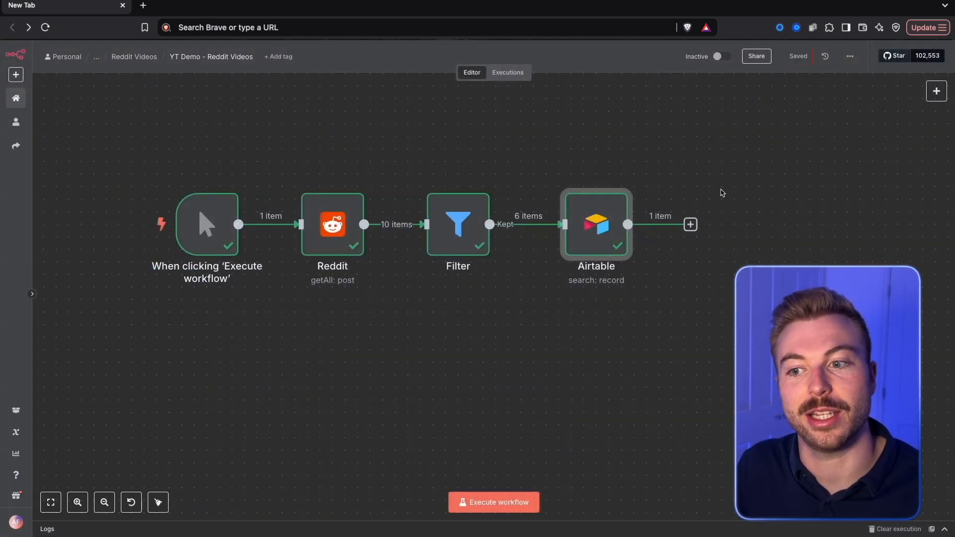
In Airtable's Stories table, widen the Title column and clear the Story ID of the second record.
{"action": "scroll", "coordinate": [642, 269], "scroll_direction": "right", "scroll_amount": 3}
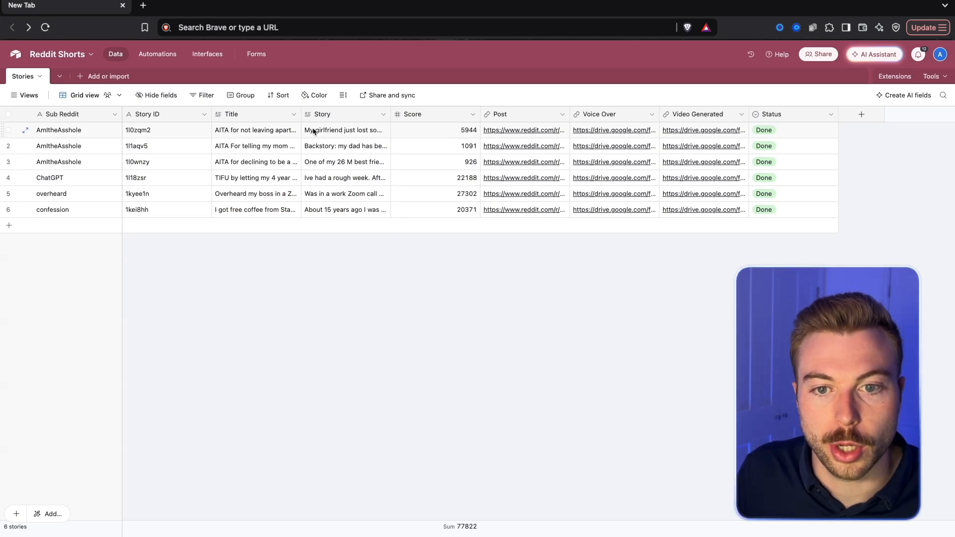
{"action": "left_click_drag", "start_coordinate": [301, 113], "coordinate": [433, 114]}
{"action": "left_click", "coordinate": [165, 145]}
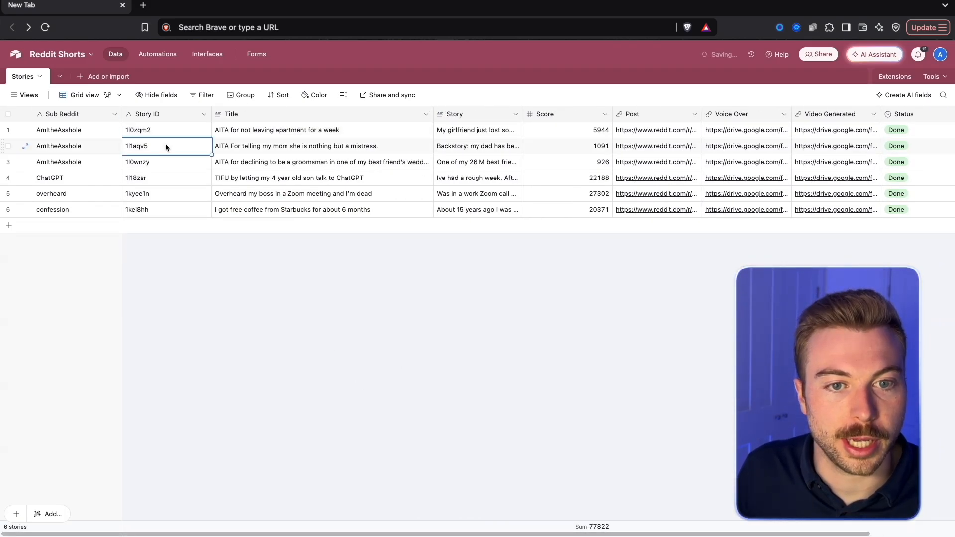
{"action": "key", "text": "Delete"}
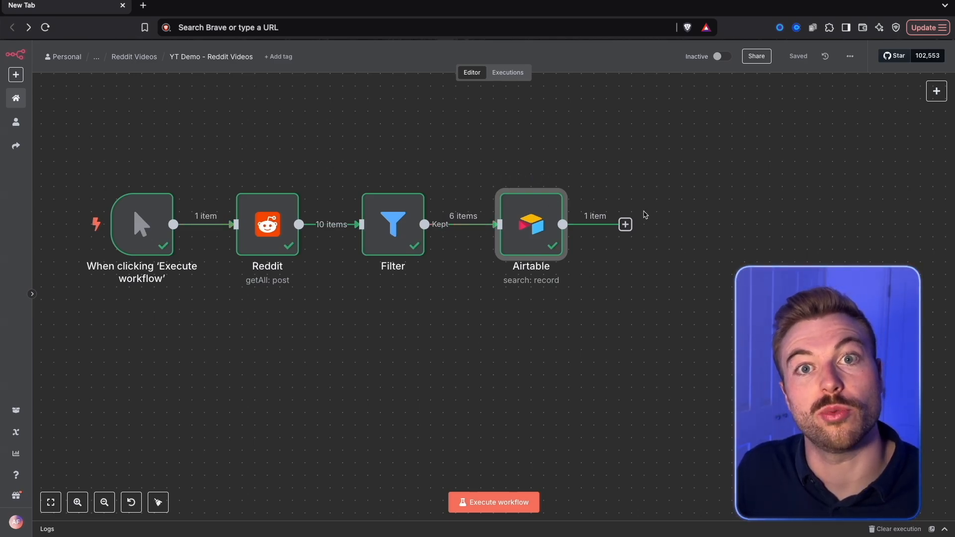
Add a second Filter node after the Airtable search in n8n, keeping items whose id does not exist.
{"action": "left_click", "coordinate": [625, 225]}
{"action": "type", "text": "filt"}
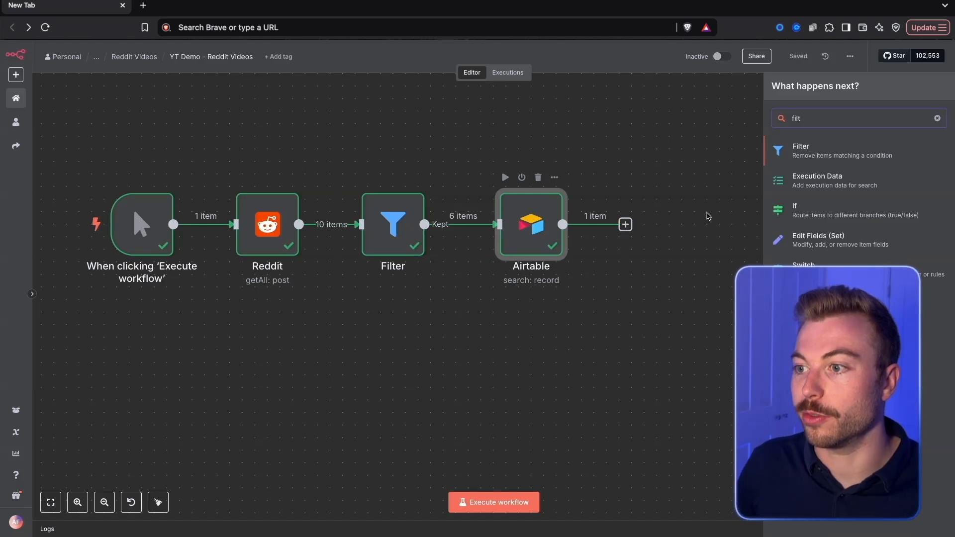
{"action": "left_click", "coordinate": [805, 149]}
{"action": "left_click_drag", "start_coordinate": [57, 124], "coordinate": [454, 133]}
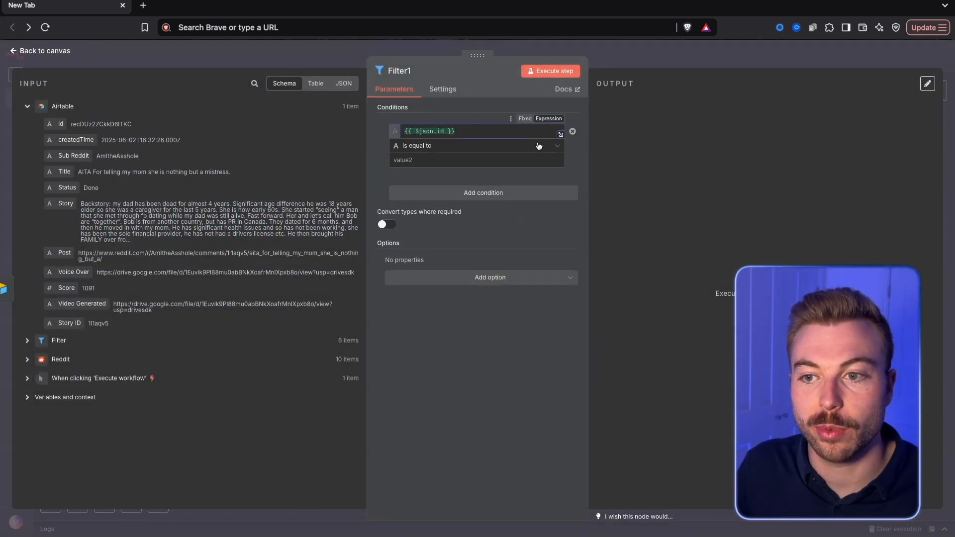
{"action": "left_click", "coordinate": [527, 146]}
{"action": "mouse_move", "coordinate": [411, 172]}
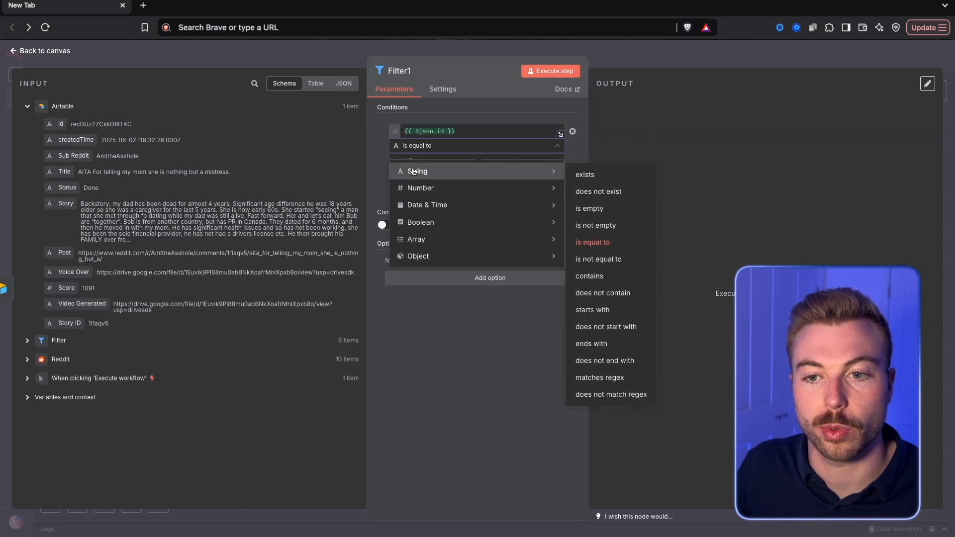
{"action": "left_click", "coordinate": [598, 191]}
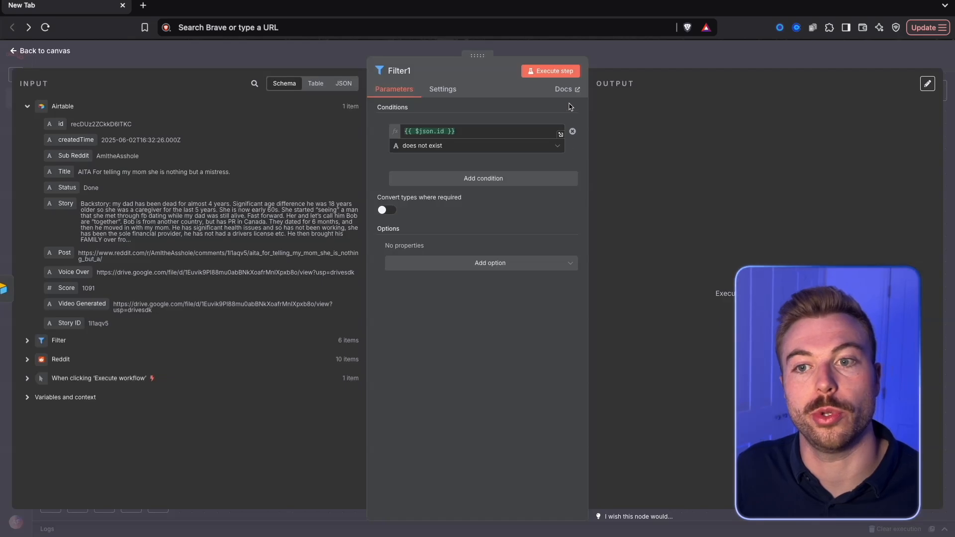
Run the second filter, compare its discarded and kept items, and return to the canvas.
{"action": "left_click", "coordinate": [556, 71]}
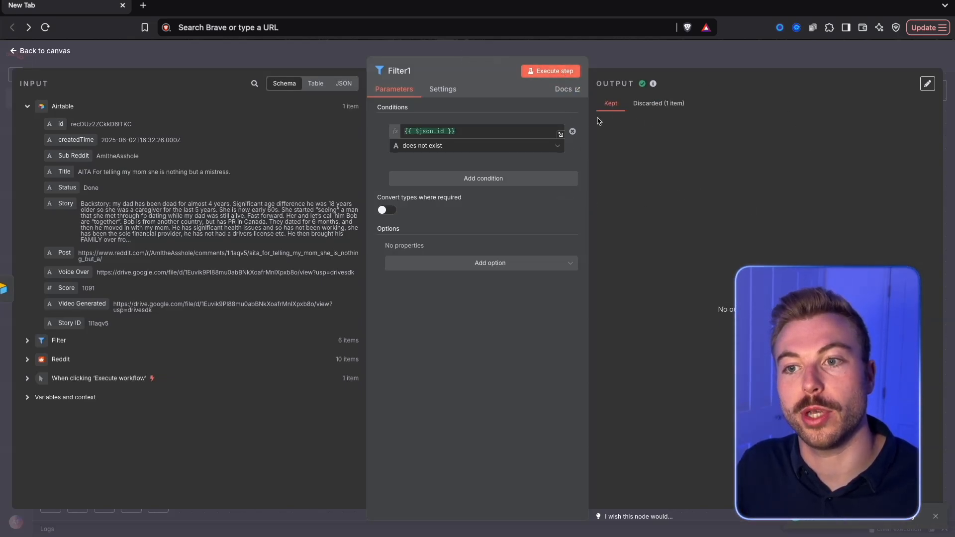
{"action": "left_click", "coordinate": [656, 104]}
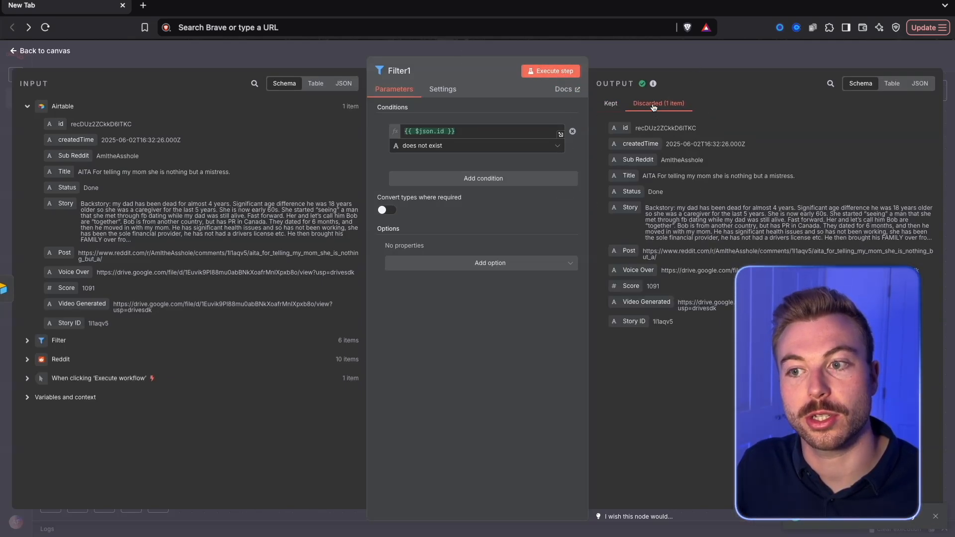
{"action": "left_click", "coordinate": [604, 107]}
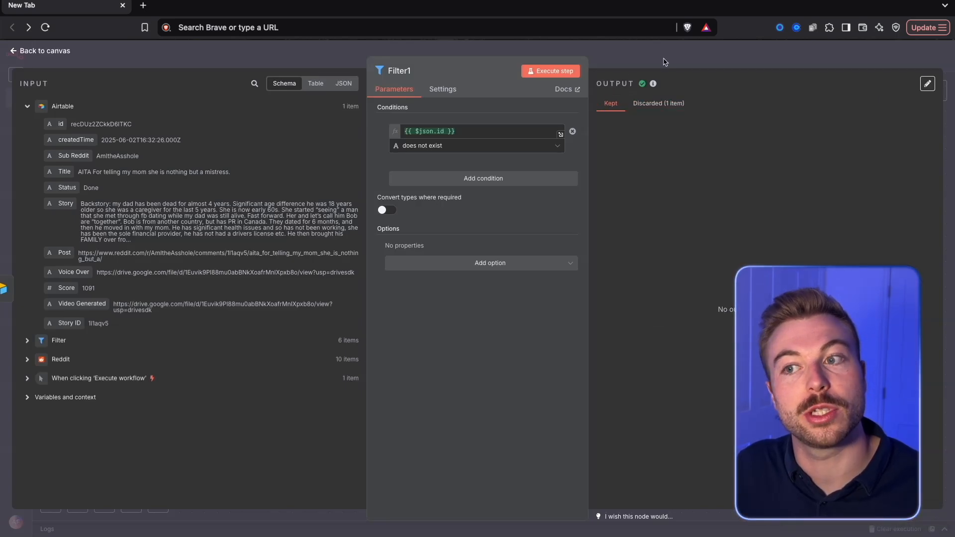
{"action": "left_click", "coordinate": [661, 59]}
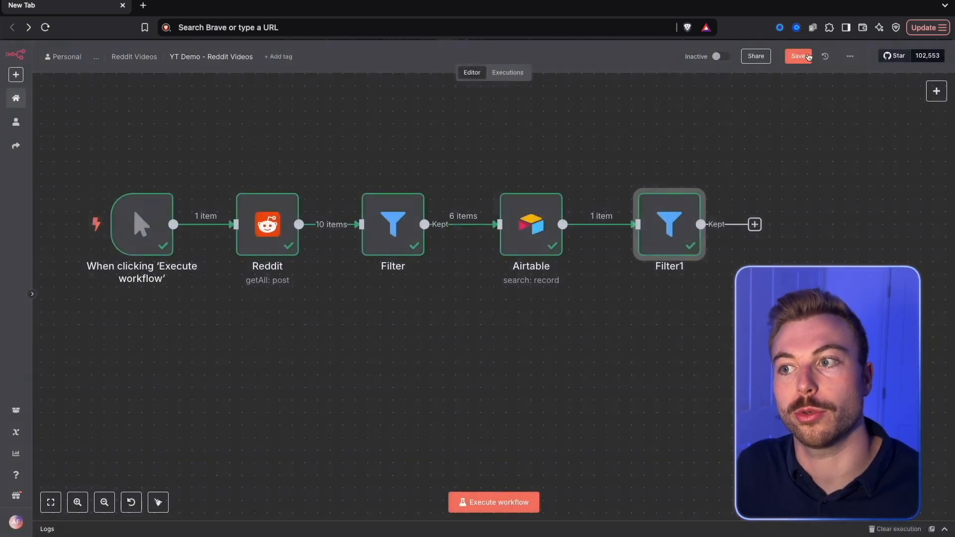
Rerun the Airtable search and turn on Always Output Data for that node.
{"action": "right_click", "coordinate": [527, 238]}
{"action": "left_click", "coordinate": [564, 263]}
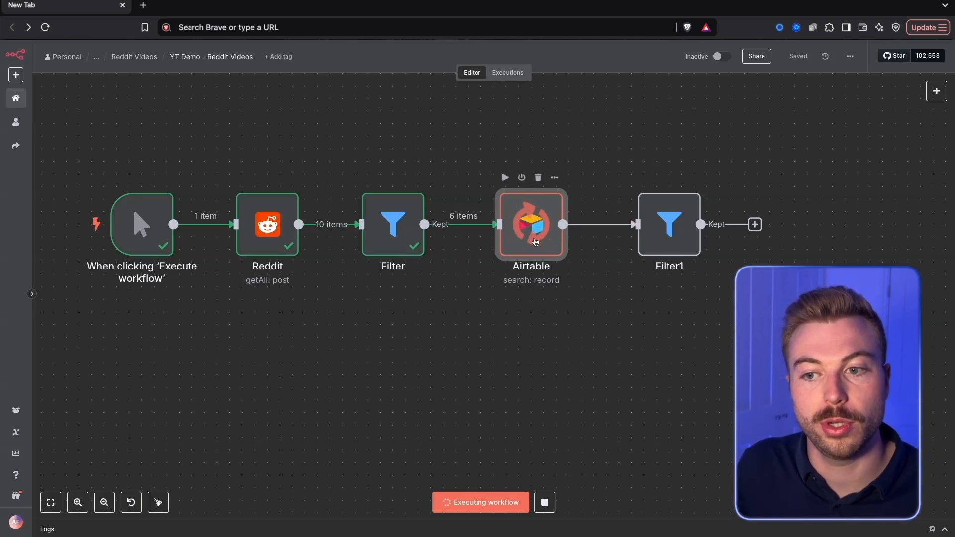
{"action": "double_click", "coordinate": [536, 203]}
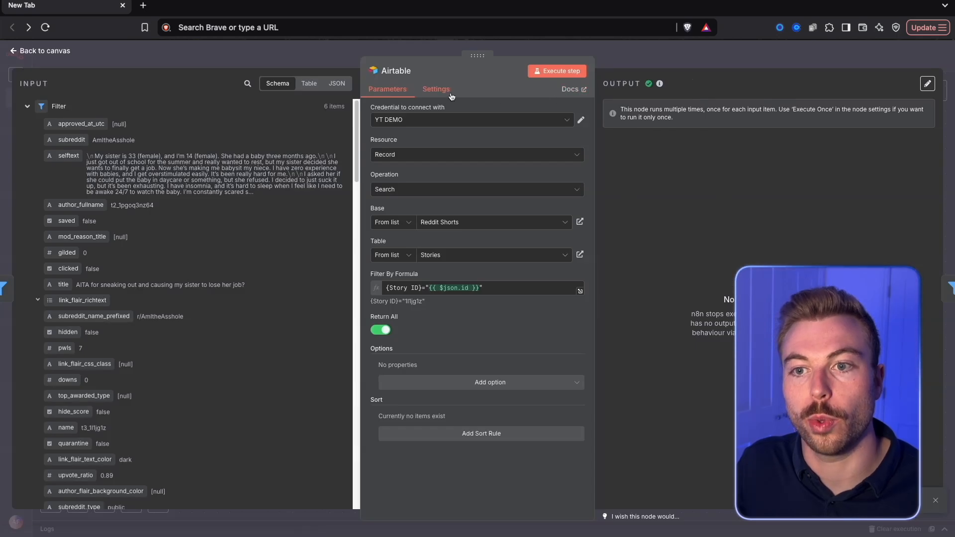
{"action": "left_click", "coordinate": [434, 90]}
{"action": "left_click", "coordinate": [381, 123]}
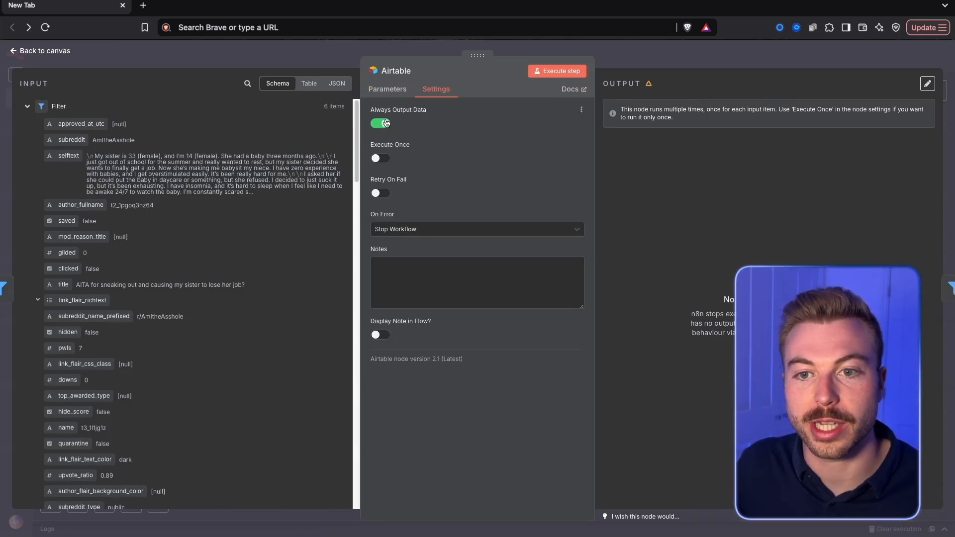
{"action": "left_click_drag", "start_coordinate": [389, 89], "coordinate": [550, 197]}
{"action": "left_click", "coordinate": [395, 90]}
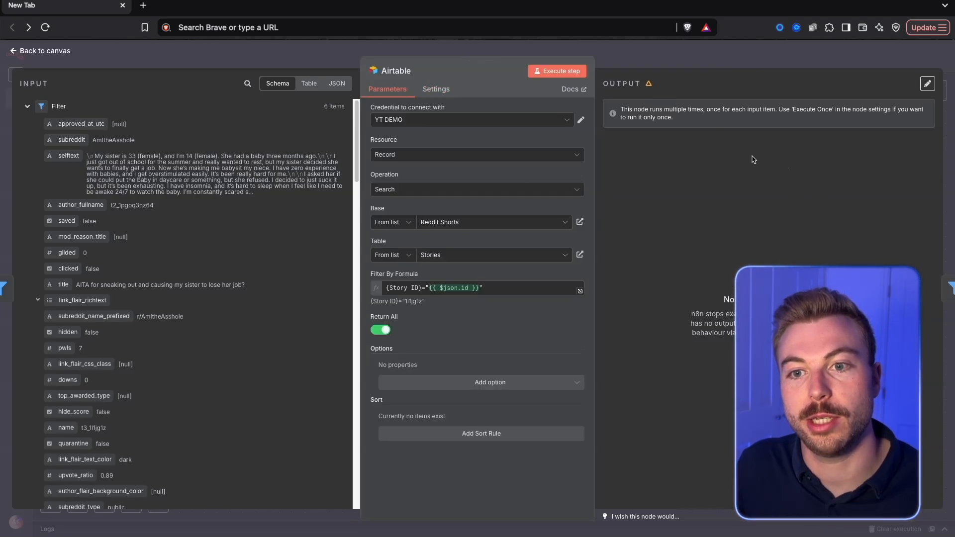
Check the Airtable input of the second filter, run the filter again and return to the canvas.
{"action": "left_click", "coordinate": [696, 56]}
{"action": "double_click", "coordinate": [670, 221]}
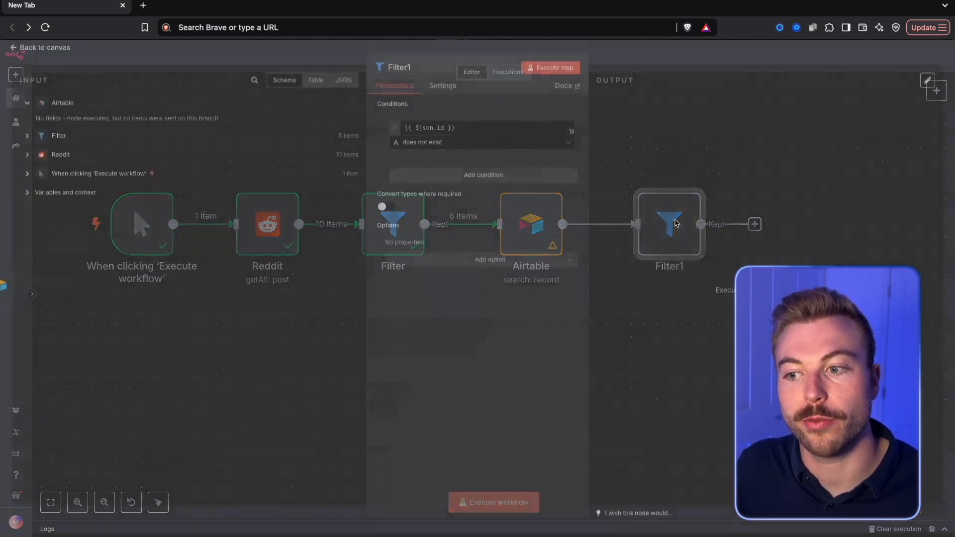
{"action": "left_click_drag", "start_coordinate": [249, 121], "coordinate": [31, 124]}
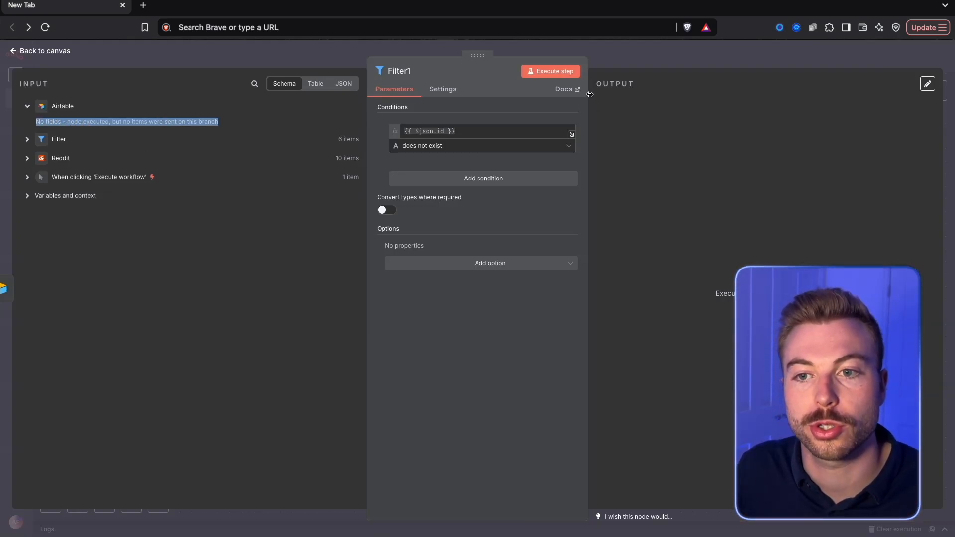
{"action": "left_click", "coordinate": [570, 75]}
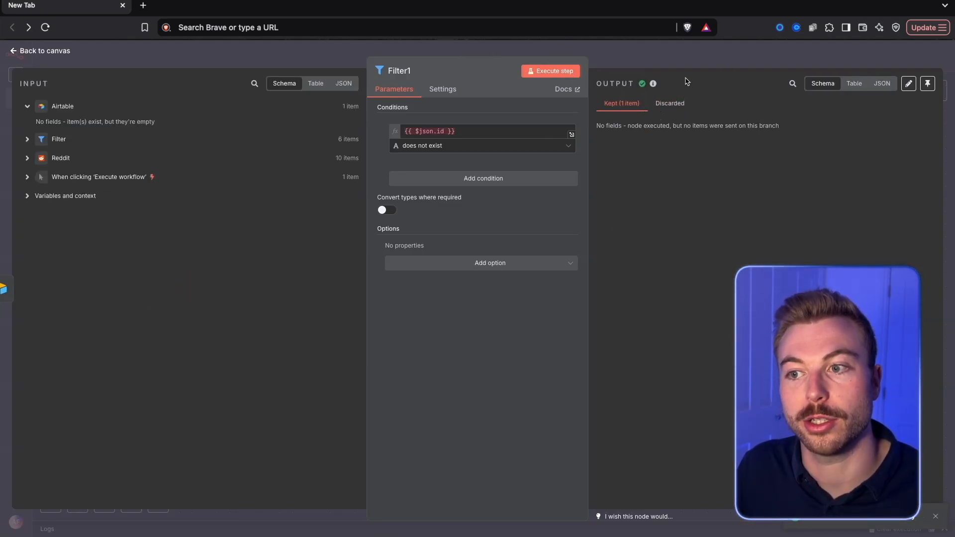
{"action": "left_click", "coordinate": [722, 55]}
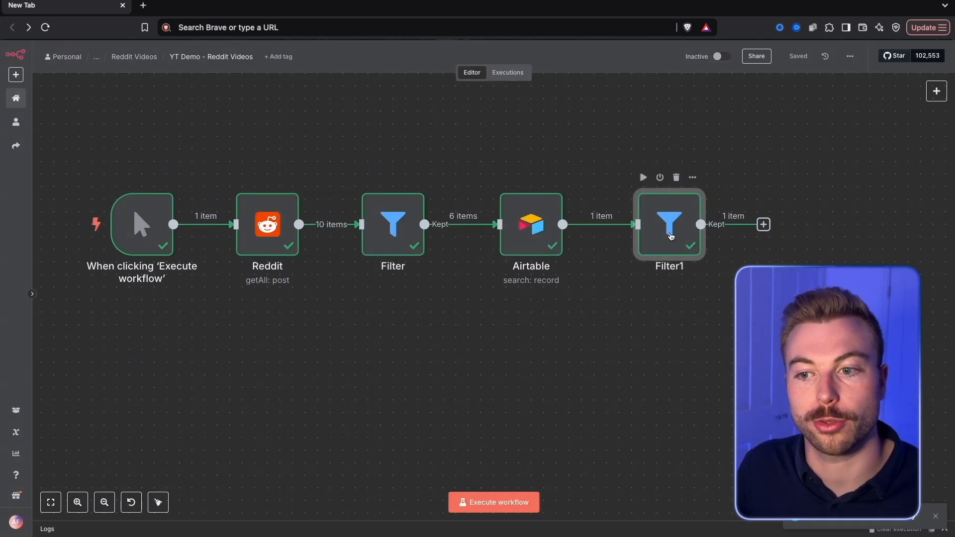
Add a Code node after the New Stories Only filter.
{"action": "left_click", "coordinate": [763, 224]}
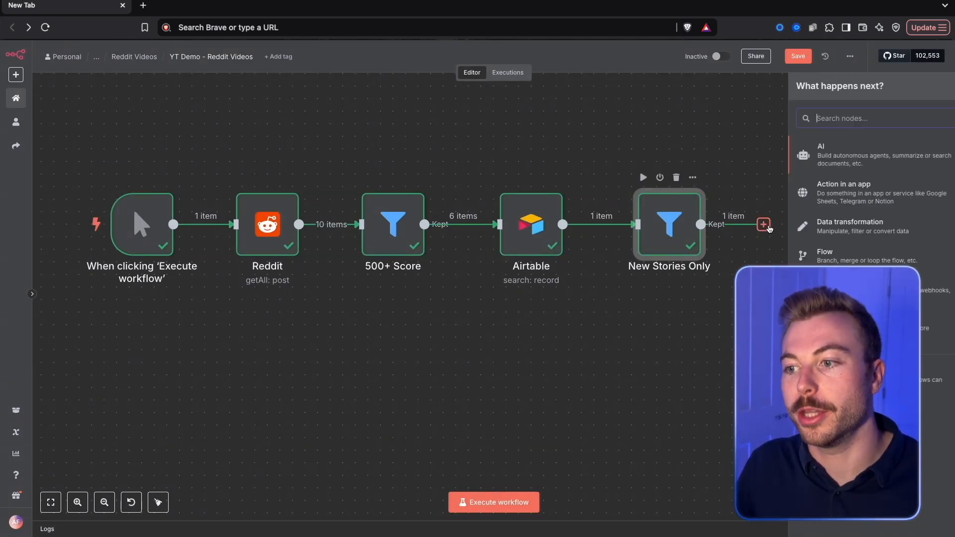
{"action": "type", "text": "code"}
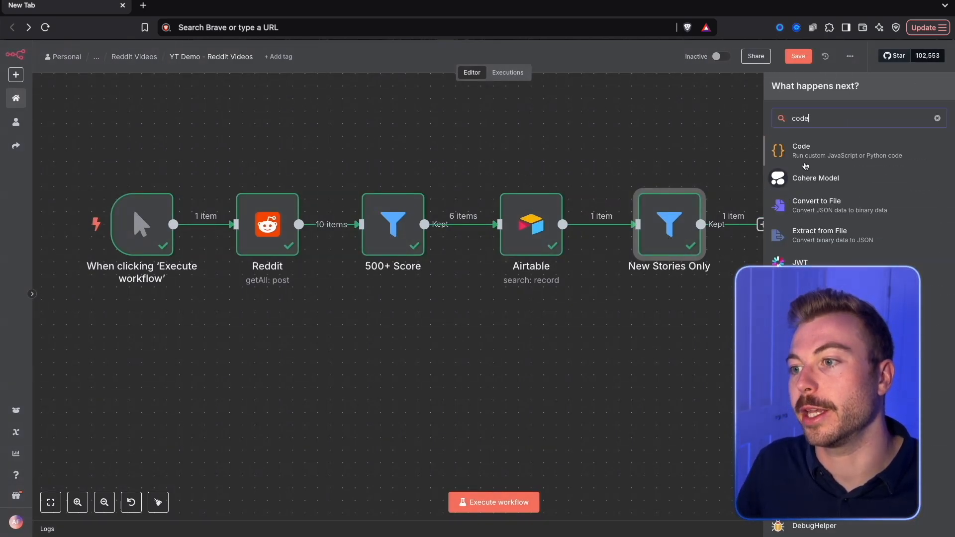
{"action": "left_click", "coordinate": [805, 164]}
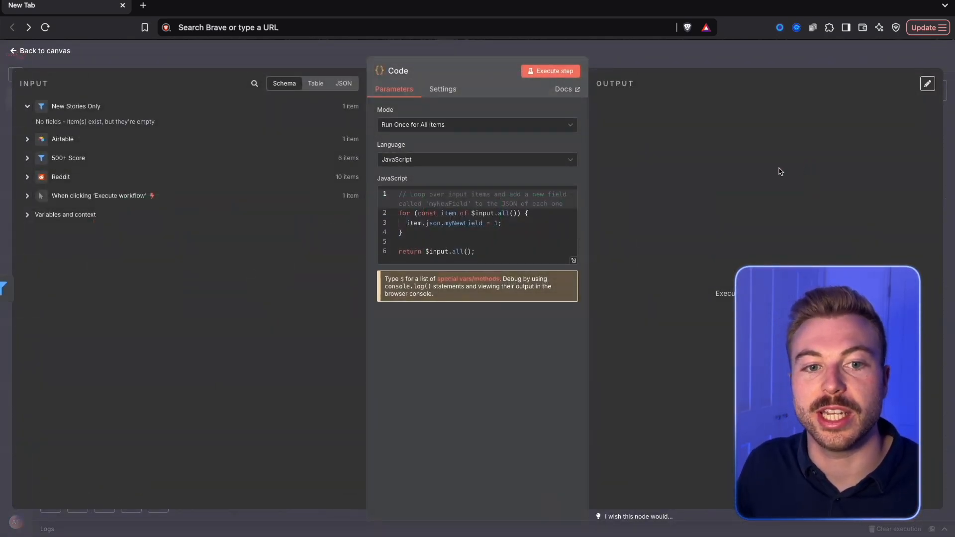
Inspect the Reddit selftext input, and replace the Code node's default script with the Tidy Story code copied from The AI Edge resource page.
{"action": "left_click", "coordinate": [28, 177]}
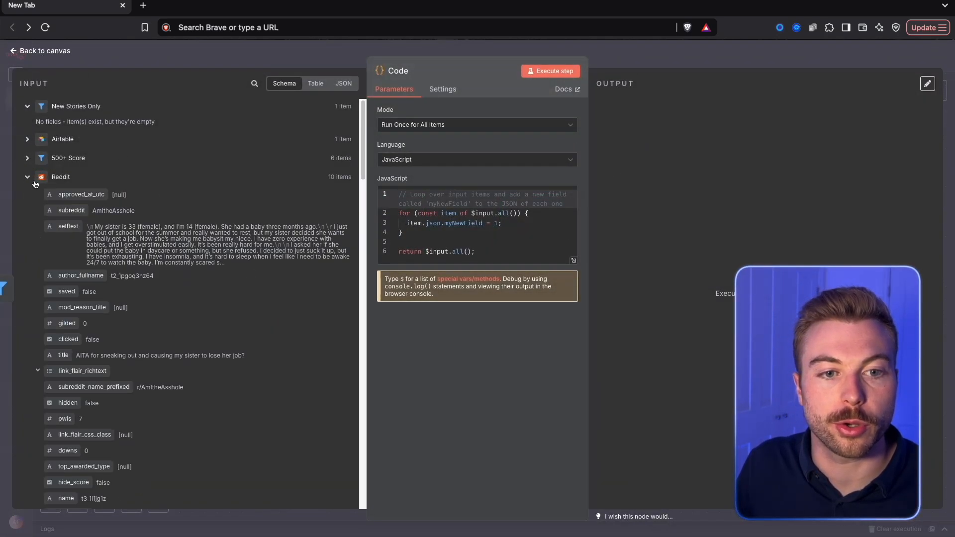
{"action": "left_click_drag", "start_coordinate": [109, 225], "coordinate": [214, 258]}
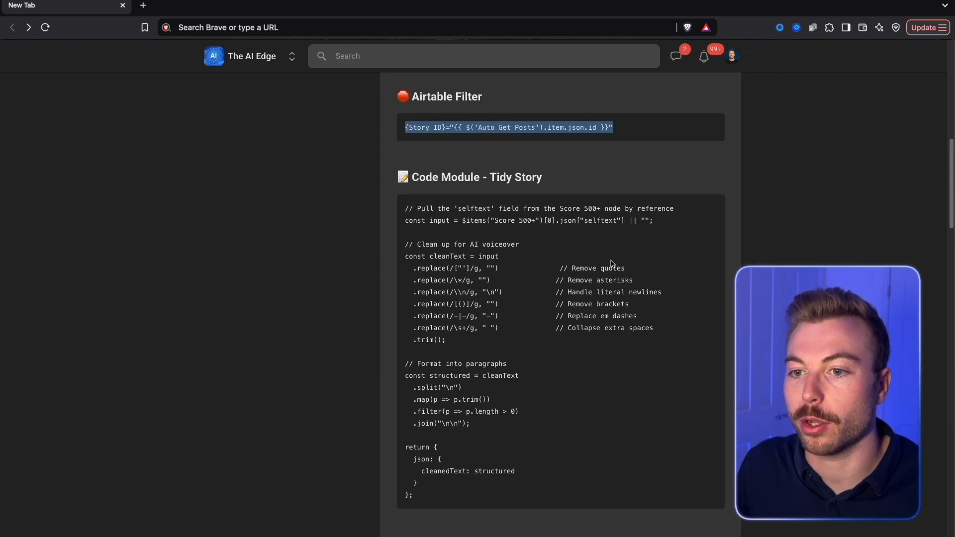
{"action": "scroll", "coordinate": [612, 263], "scroll_direction": "down", "scroll_amount": 1}
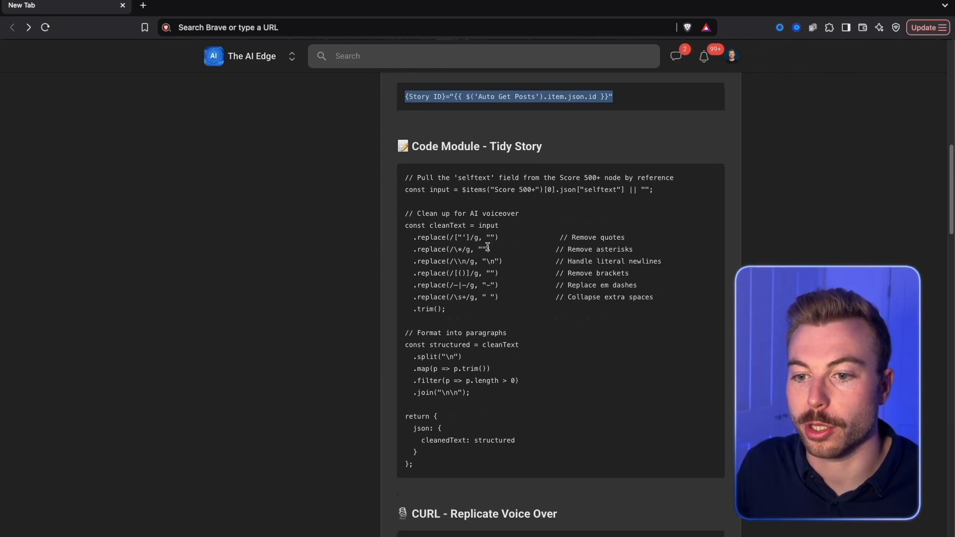
{"action": "left_click_drag", "start_coordinate": [415, 465], "coordinate": [403, 175]}
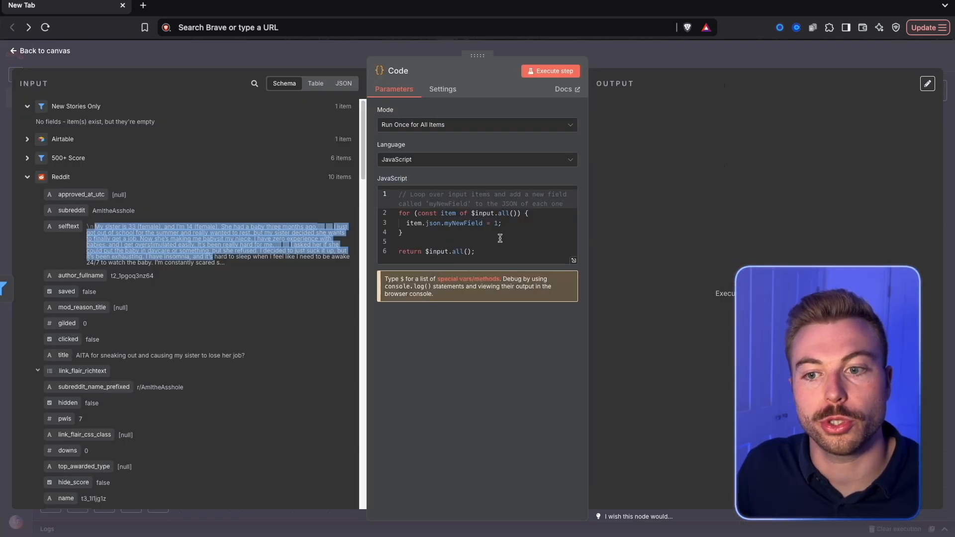
{"action": "left_click", "coordinate": [500, 238]}
{"action": "key", "text": "ctrl+a"}
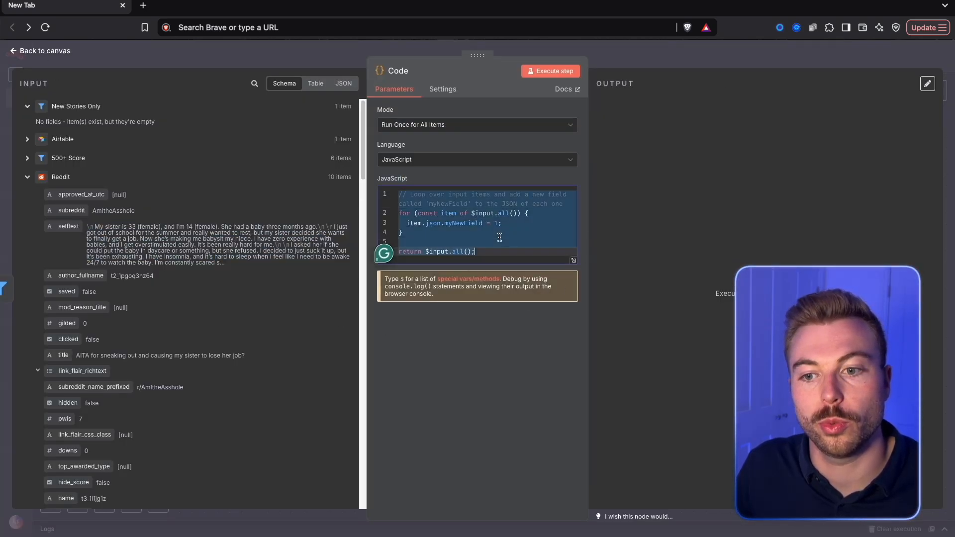
{"action": "key", "text": "ctrl+v"}
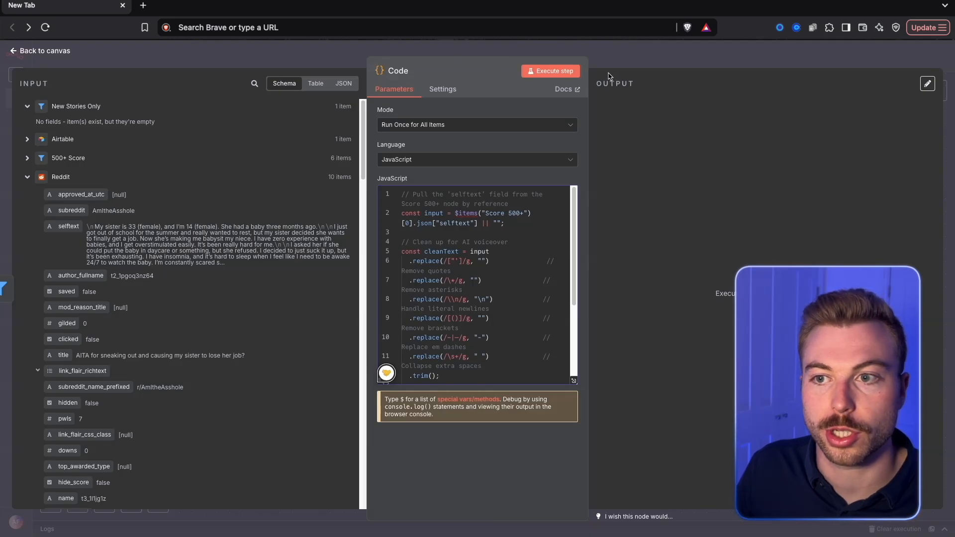
Test the pasted script and change the node name referenced in its input line to "500+ Score".
{"action": "left_click", "coordinate": [551, 70]}
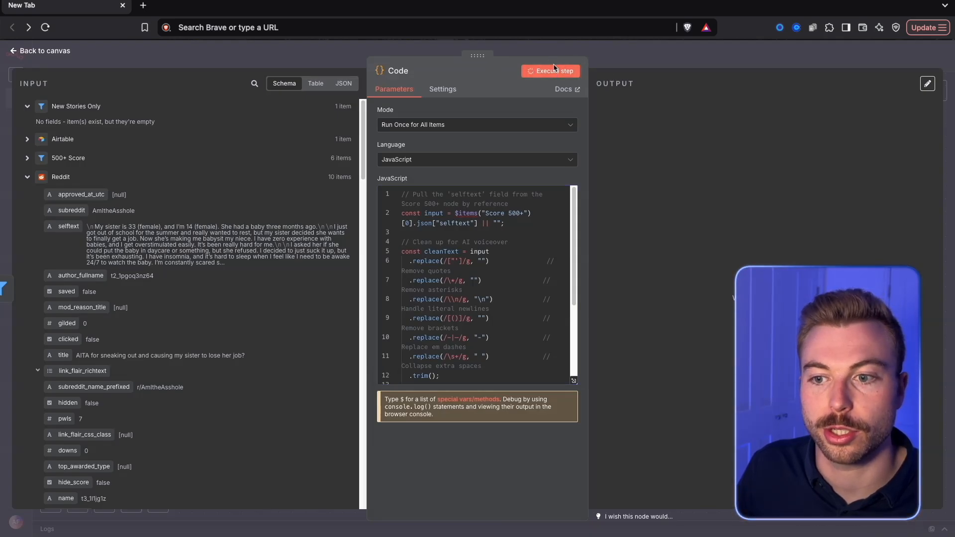
{"action": "double_click", "coordinate": [488, 213]}
{"action": "key", "text": "BackSpace"}
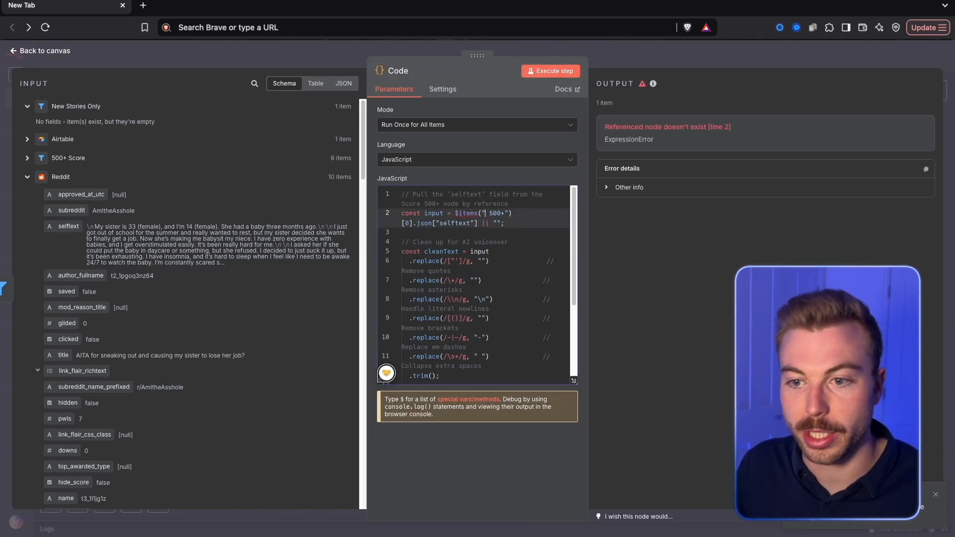
{"action": "key", "text": "Delete"}
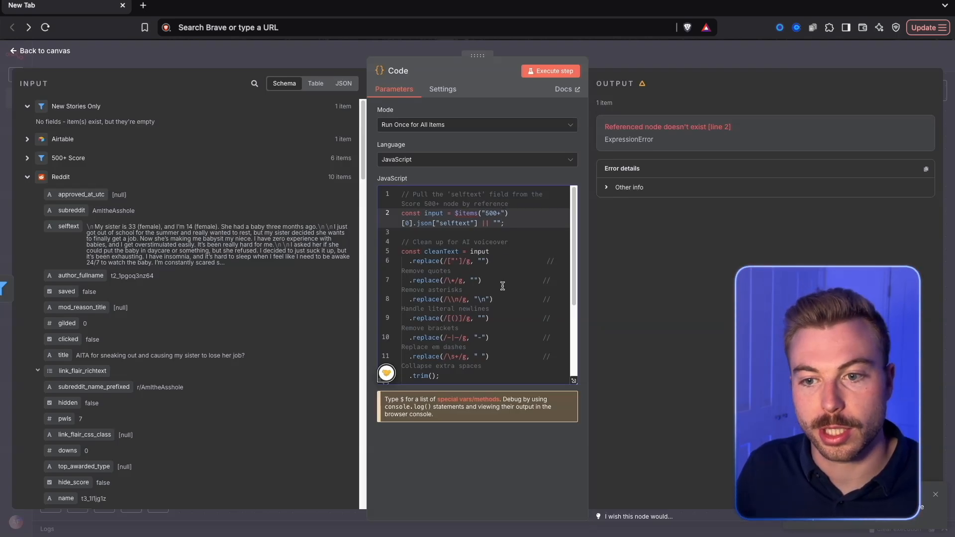
{"action": "type", "text": "Score"}
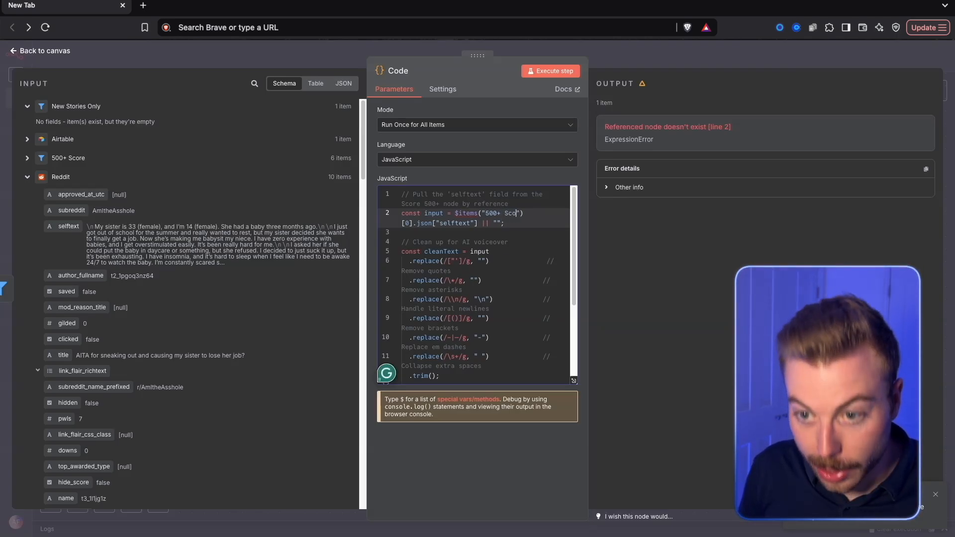
Rerun the Code node to compare its cleanedText with the 500+ Score selftext, and save the workflow.
{"action": "left_click", "coordinate": [33, 177]}
{"action": "left_click", "coordinate": [71, 157]}
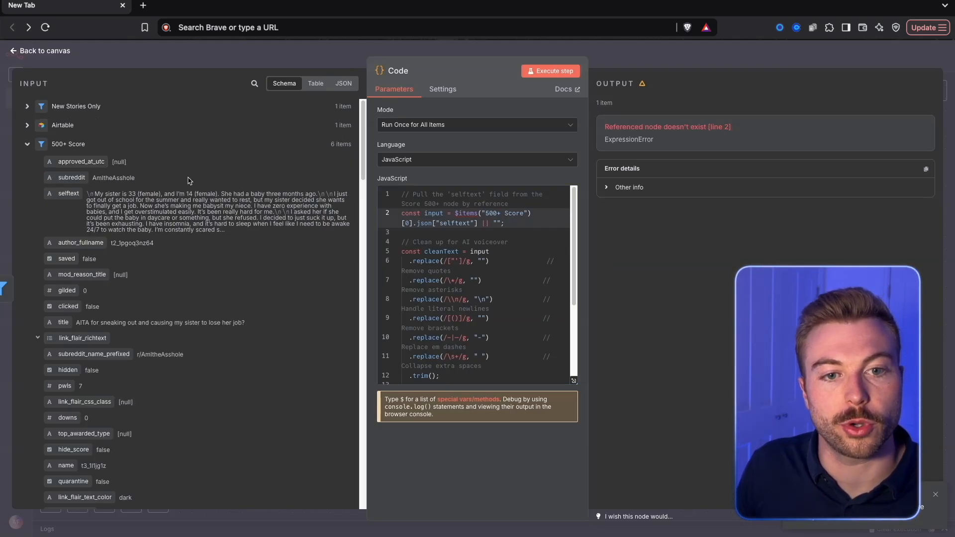
{"action": "left_click_drag", "start_coordinate": [229, 227], "coordinate": [88, 194]}
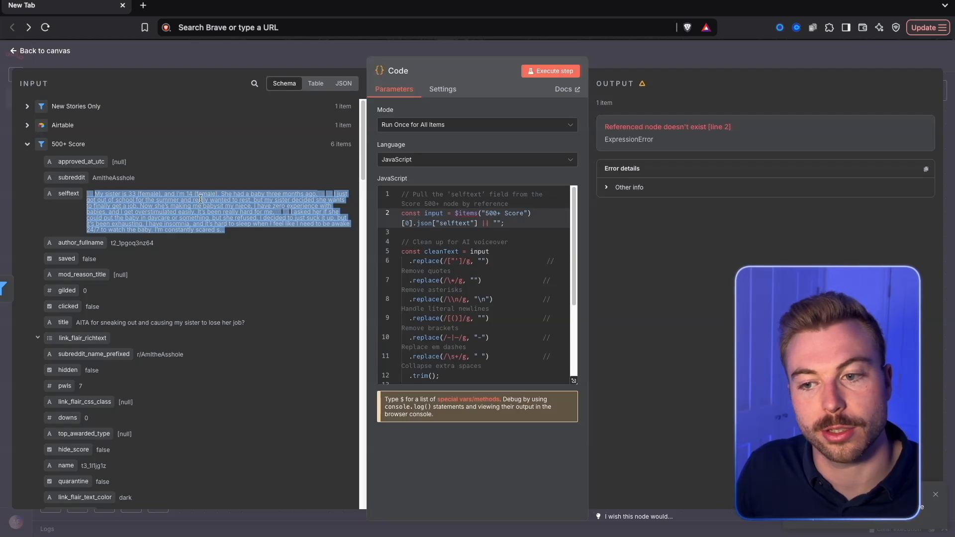
{"action": "left_click", "coordinate": [557, 71]}
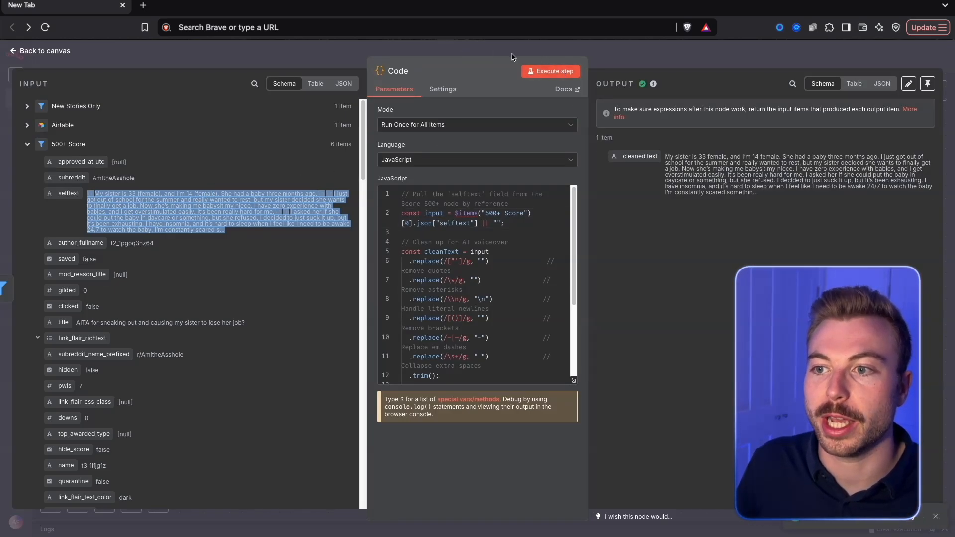
{"action": "left_click", "coordinate": [712, 156]}
{"action": "left_click_drag", "start_coordinate": [274, 212], "coordinate": [294, 212]}
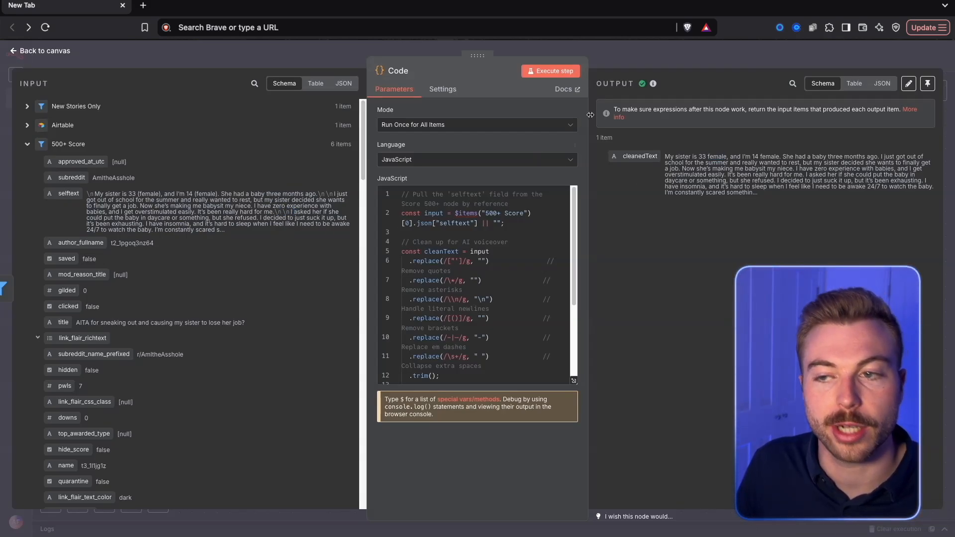
{"action": "key", "text": "Escape"}
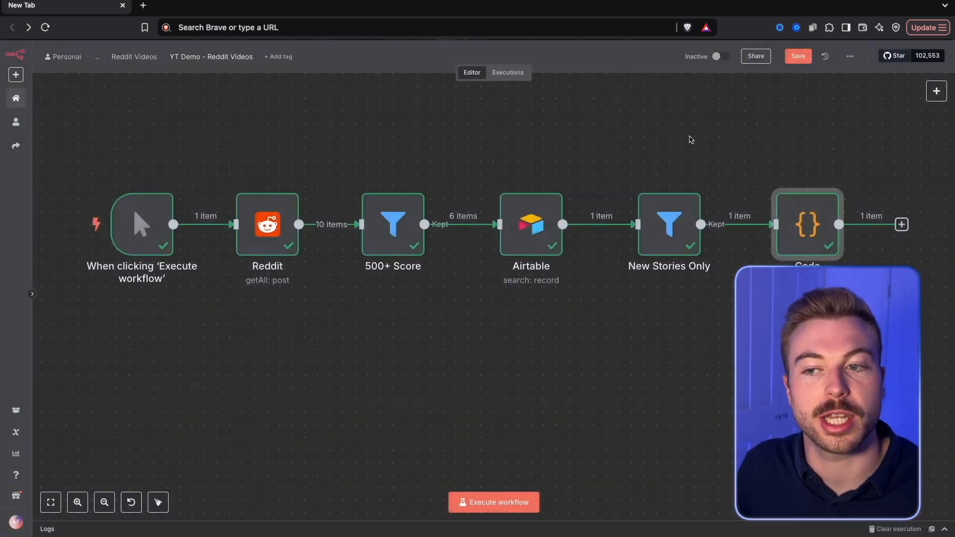
{"action": "left_click", "coordinate": [795, 56]}
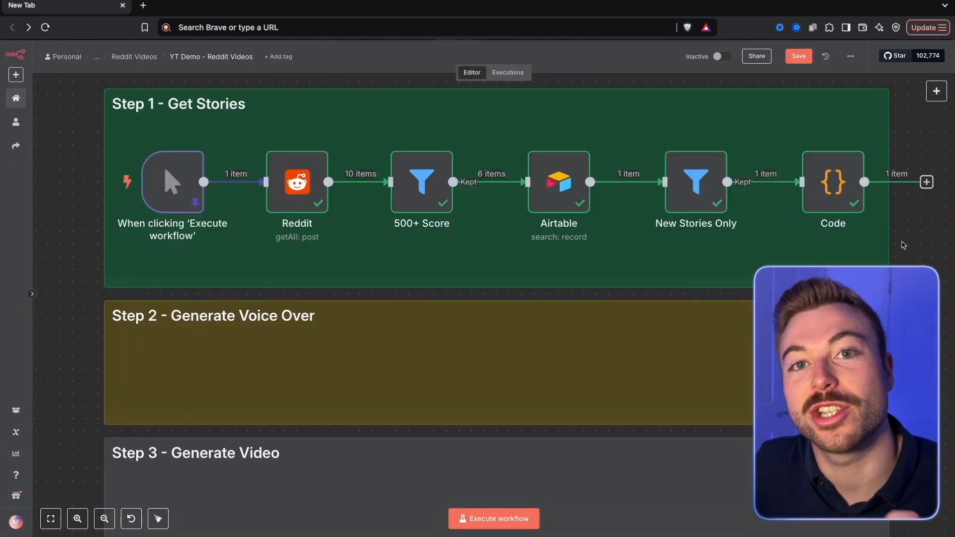
Connect a new HTTP Request node after the Code node for the Step 2 - Generate Voice Over section.
{"action": "scroll", "coordinate": [458, 356], "scroll_direction": "down", "scroll_amount": 6}
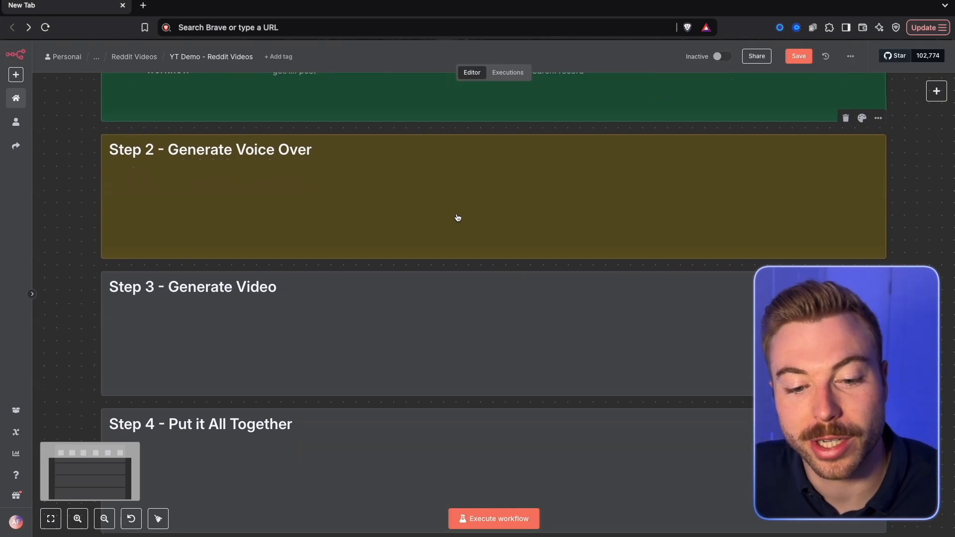
{"action": "left_click_drag", "start_coordinate": [458, 225], "coordinate": [465, 380]}
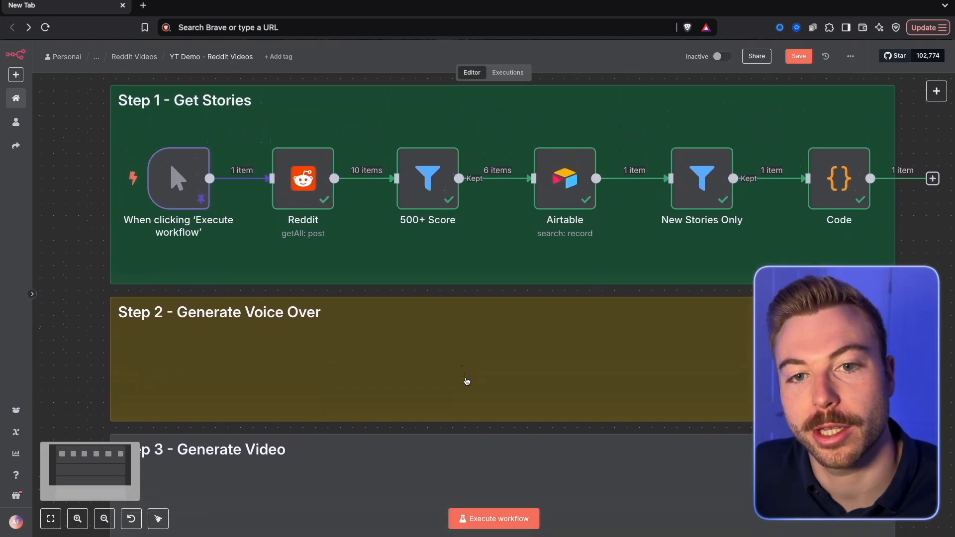
{"action": "left_click_drag", "start_coordinate": [870, 178], "coordinate": [169, 363]}
{"action": "type", "text": "http"}
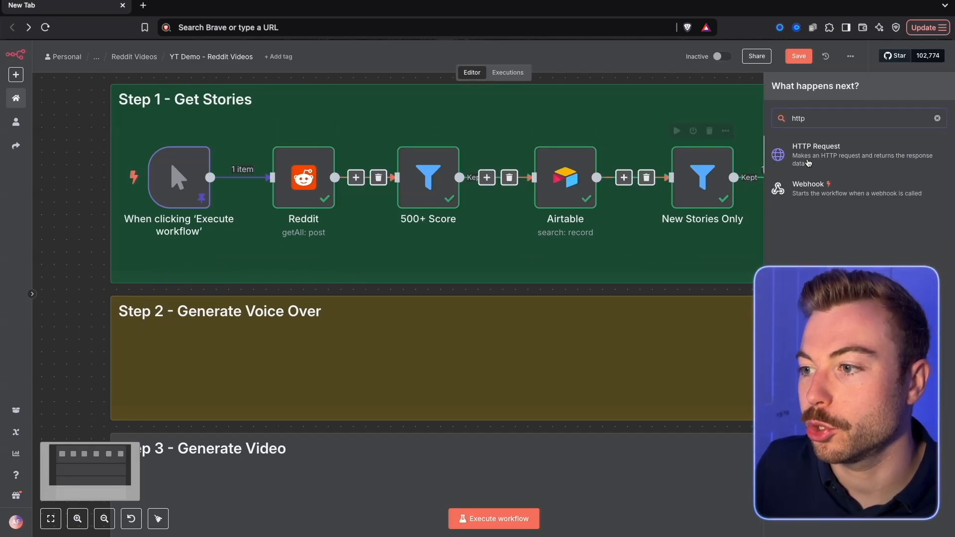
{"action": "left_click", "coordinate": [812, 163]}
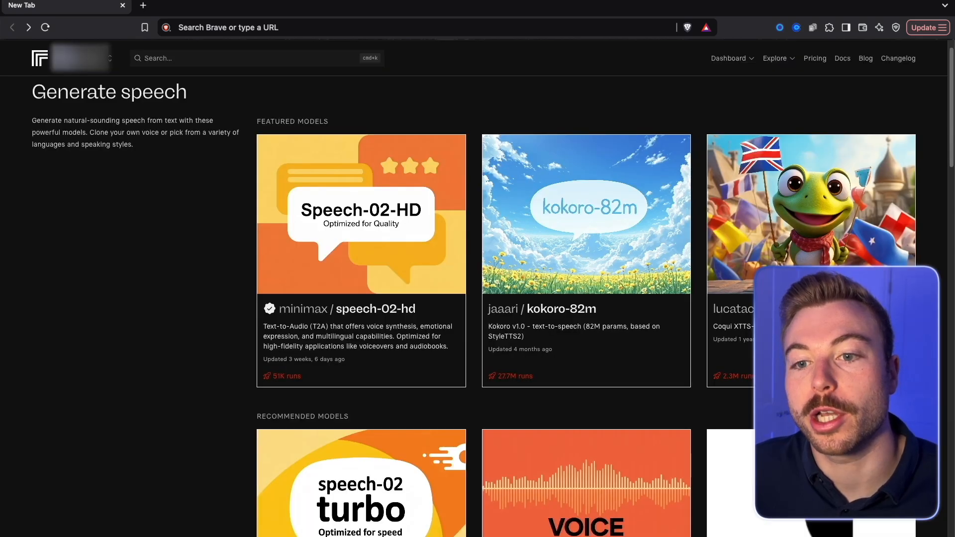
Browse Replicate's Generate speech collection and open the jaaari/kokoro-82m model page.
{"action": "scroll", "coordinate": [621, 224], "scroll_direction": "up", "scroll_amount": 1}
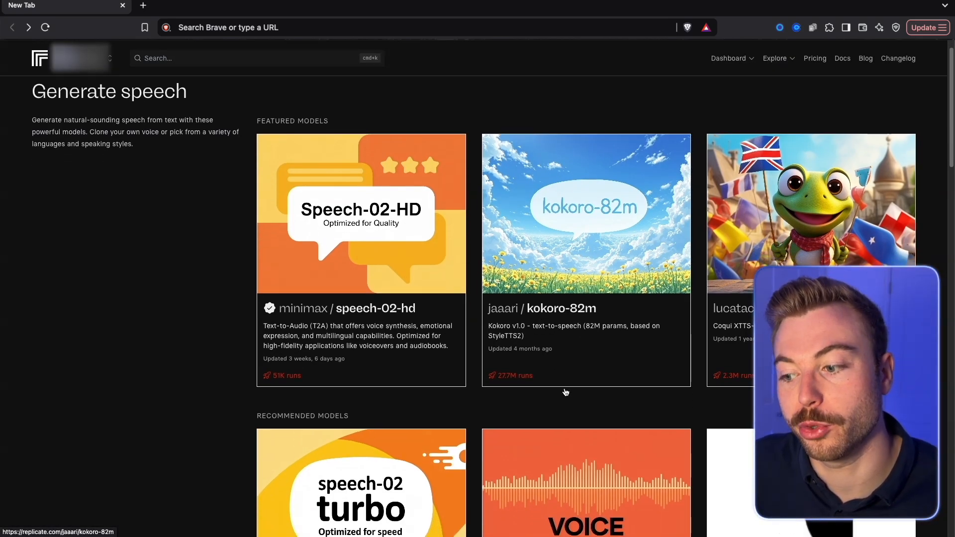
{"action": "scroll", "coordinate": [565, 392], "scroll_direction": "down", "scroll_amount": 2}
{"action": "scroll", "coordinate": [563, 378], "scroll_direction": "down", "scroll_amount": 1}
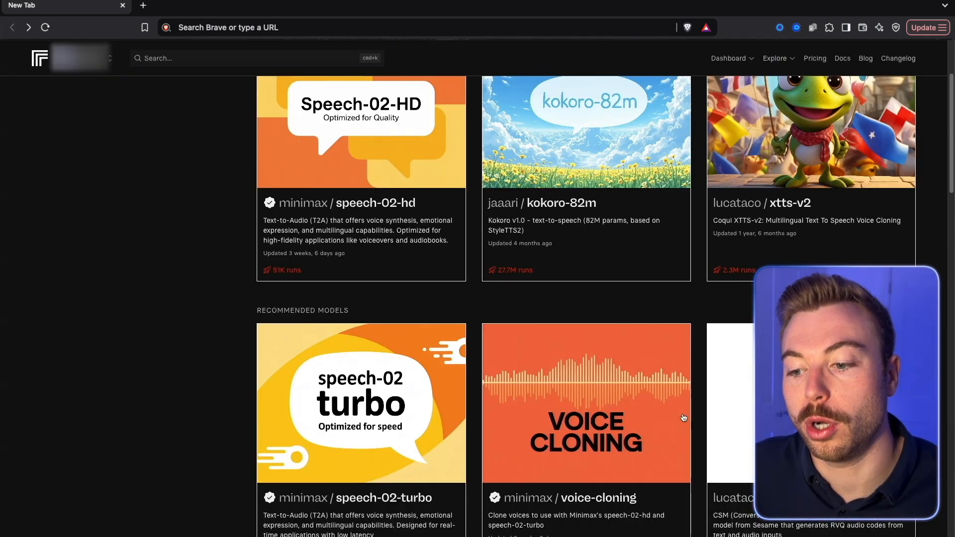
{"action": "scroll", "coordinate": [686, 408], "scroll_direction": "down", "scroll_amount": 6}
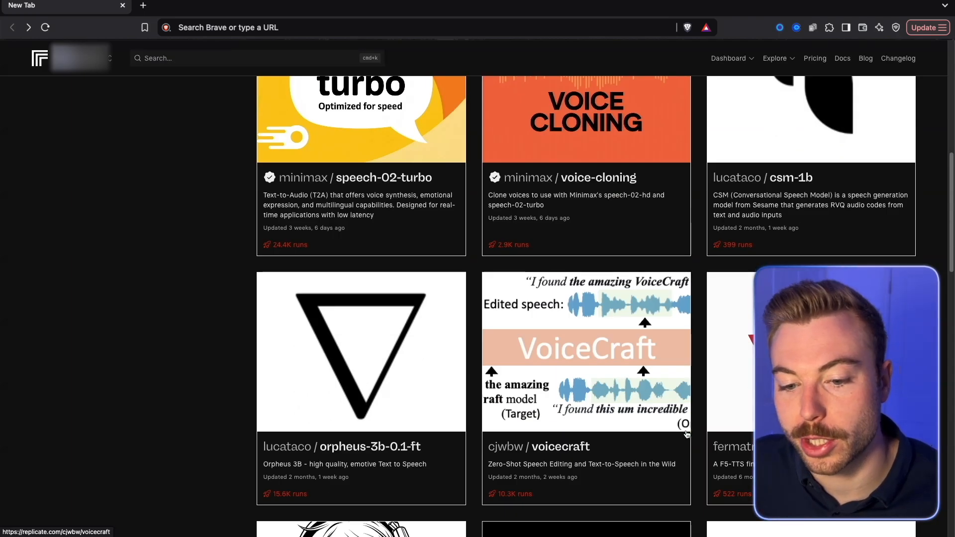
{"action": "scroll", "coordinate": [687, 433], "scroll_direction": "down", "scroll_amount": 7}
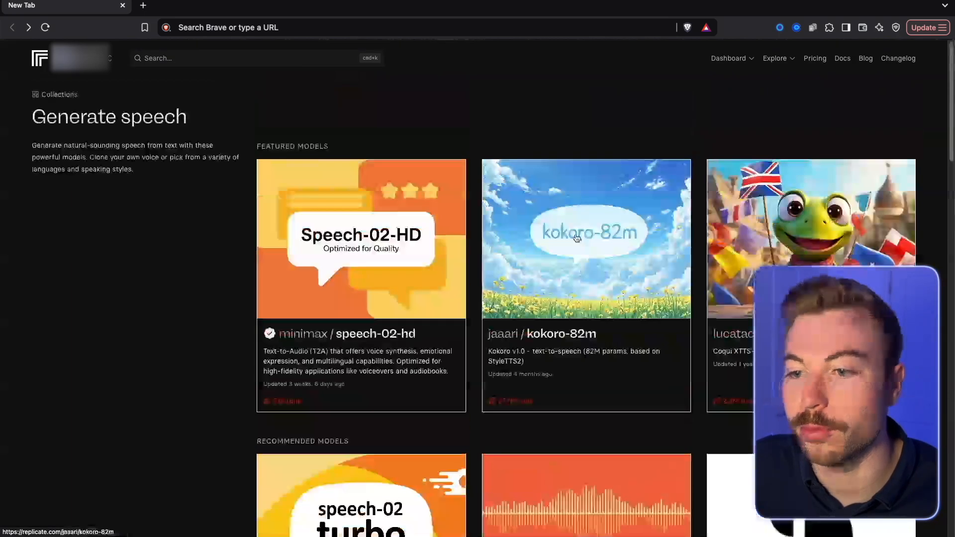
{"action": "left_click", "coordinate": [617, 266]}
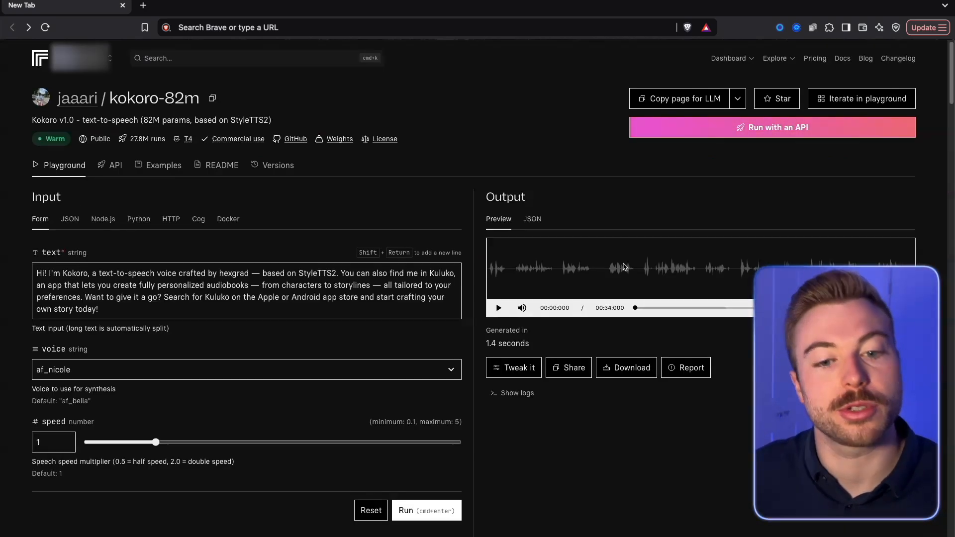
Check the kokoro-82m model's run time and cost, and return to its playground inputs.
{"action": "scroll", "coordinate": [439, 170], "scroll_direction": "down", "scroll_amount": 10}
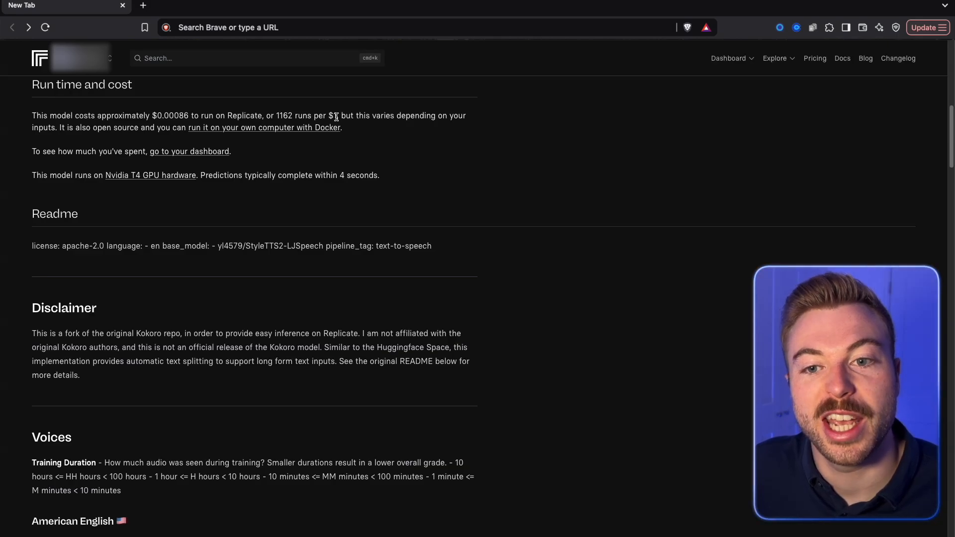
{"action": "scroll", "coordinate": [425, 195], "scroll_direction": "up", "scroll_amount": 2}
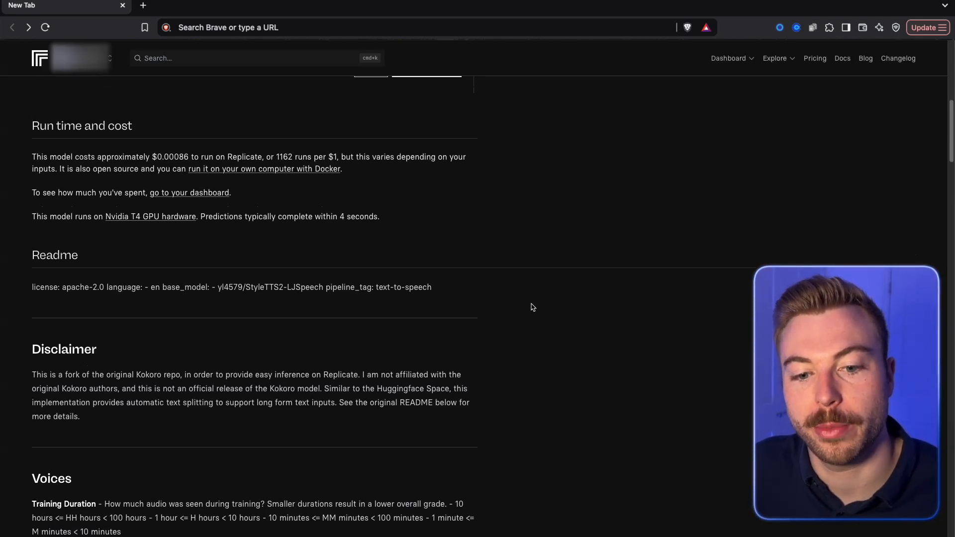
{"action": "scroll", "coordinate": [470, 372], "scroll_direction": "up", "scroll_amount": 10}
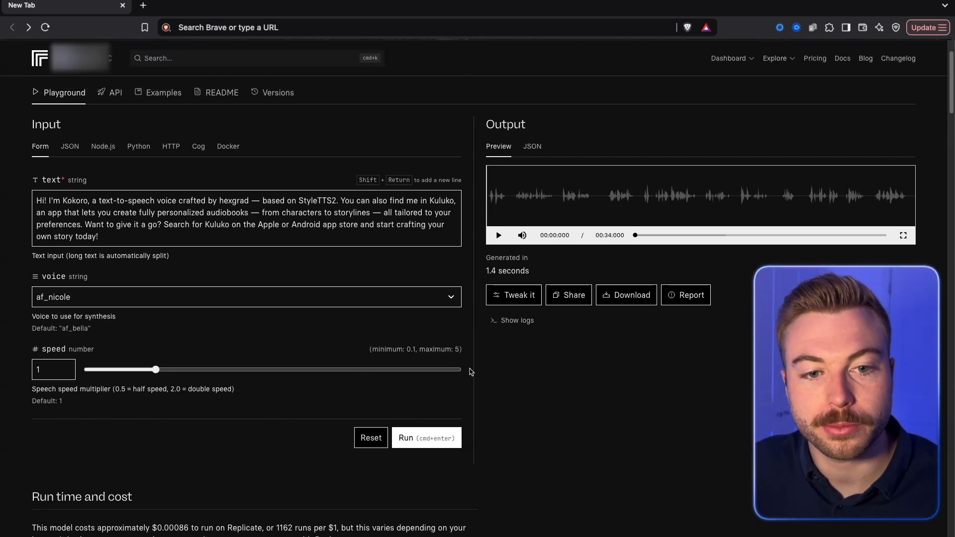
Examine the kokoro-82m voice tables by language, comparing voice names, target quality and overall grades.
{"action": "scroll", "coordinate": [470, 372], "scroll_direction": "down", "scroll_amount": 6}
{"action": "scroll", "coordinate": [470, 372], "scroll_direction": "down", "scroll_amount": 15}
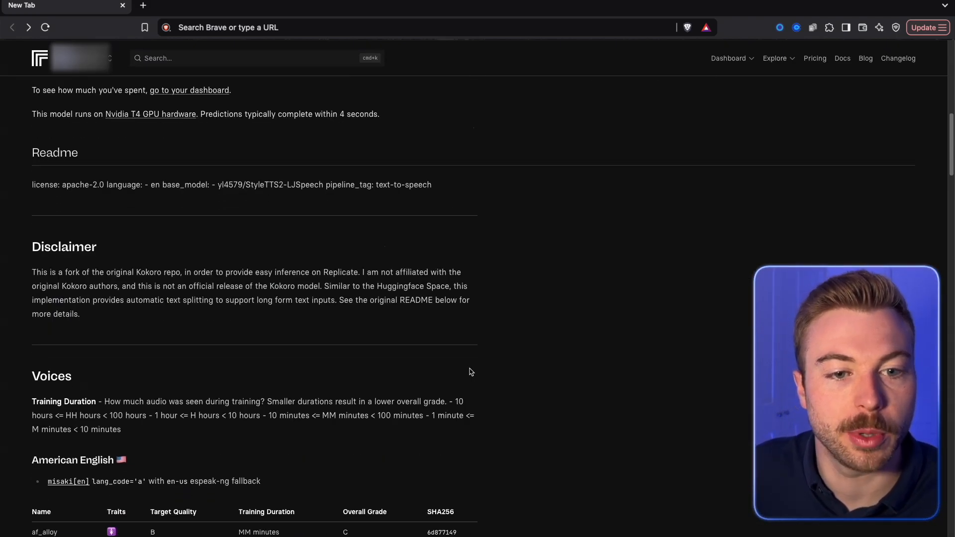
{"action": "scroll", "coordinate": [470, 372], "scroll_direction": "down", "scroll_amount": 8}
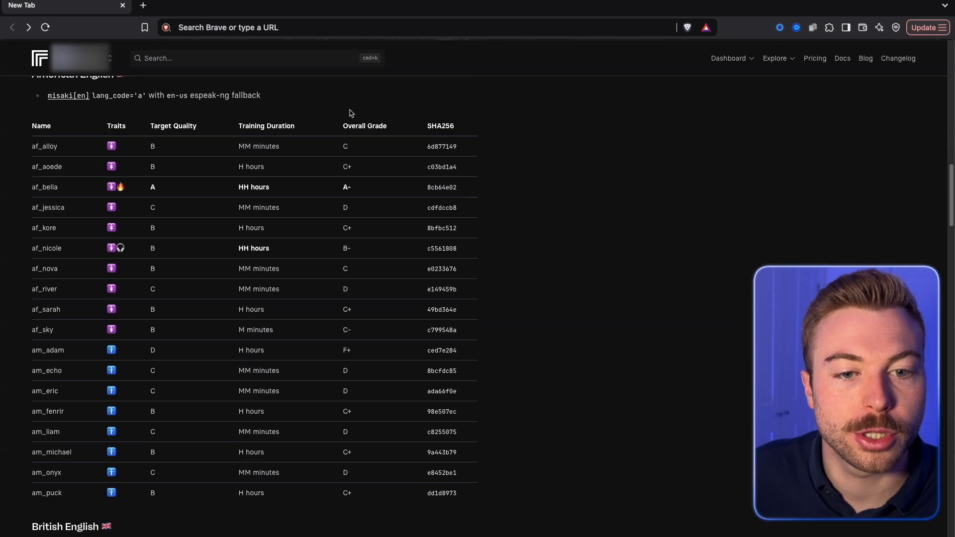
{"action": "left_click_drag", "start_coordinate": [64, 188], "coordinate": [31, 188]}
{"action": "scroll", "coordinate": [484, 284], "scroll_direction": "down", "scroll_amount": 6}
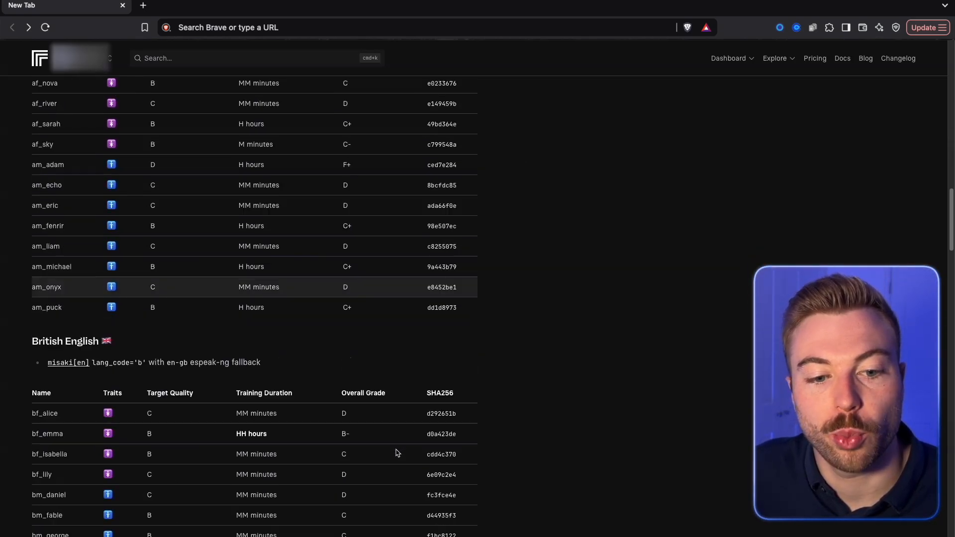
{"action": "scroll", "coordinate": [397, 453], "scroll_direction": "down", "scroll_amount": 8}
{"action": "scroll", "coordinate": [260, 423], "scroll_direction": "down", "scroll_amount": 10}
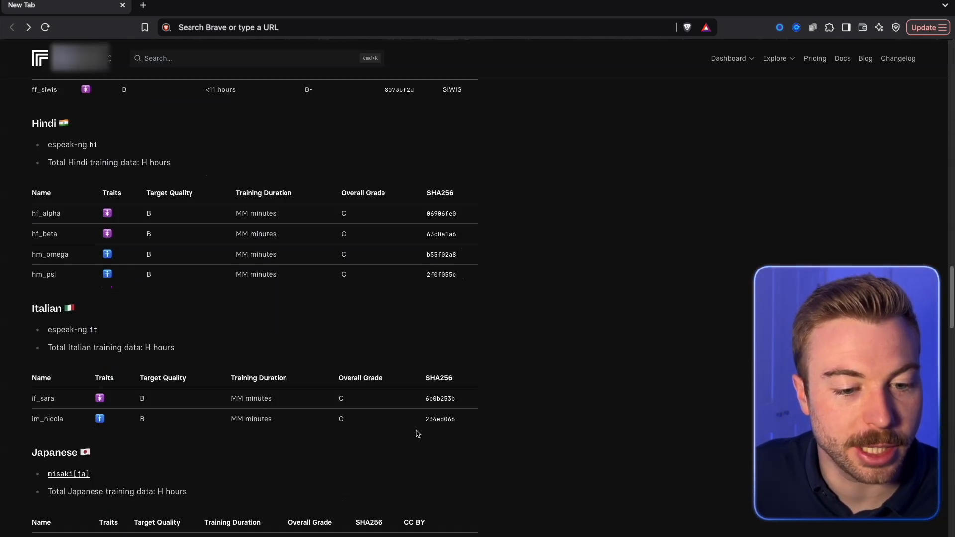
{"action": "scroll", "coordinate": [584, 422], "scroll_direction": "down", "scroll_amount": 5}
{"action": "scroll", "coordinate": [587, 419], "scroll_direction": "down", "scroll_amount": 14}
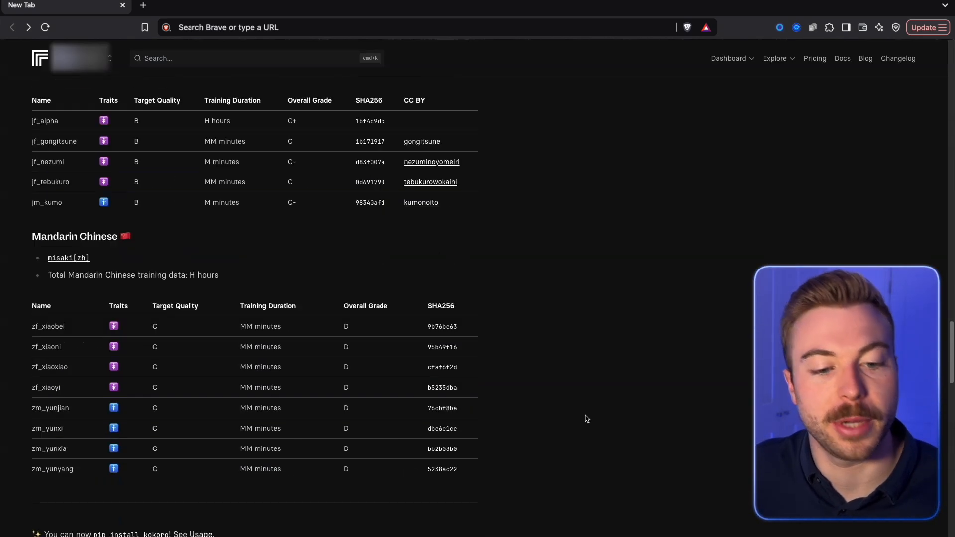
{"action": "scroll", "coordinate": [543, 363], "scroll_direction": "up", "scroll_amount": 4}
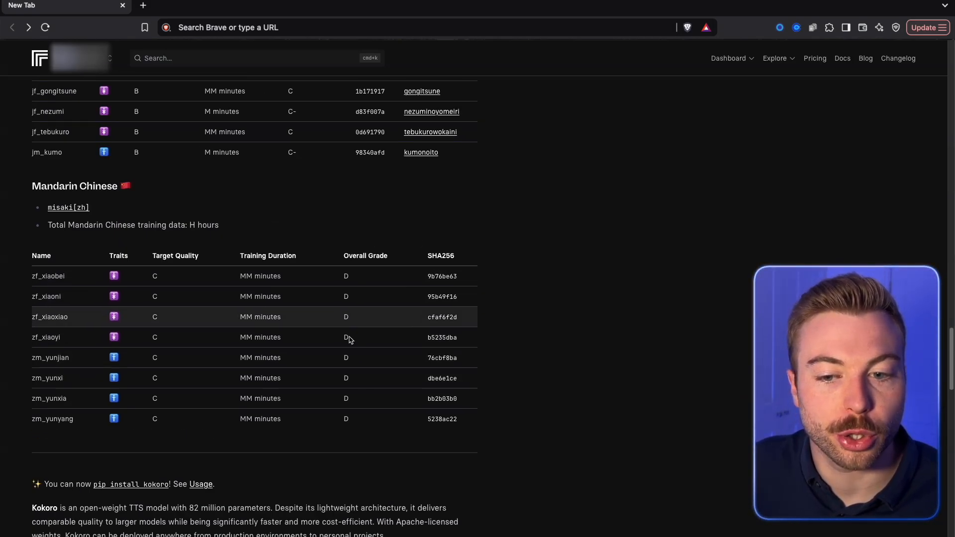
{"action": "scroll", "coordinate": [362, 281], "scroll_direction": "up", "scroll_amount": 1}
{"action": "scroll", "coordinate": [362, 281], "scroll_direction": "up", "scroll_amount": 20}
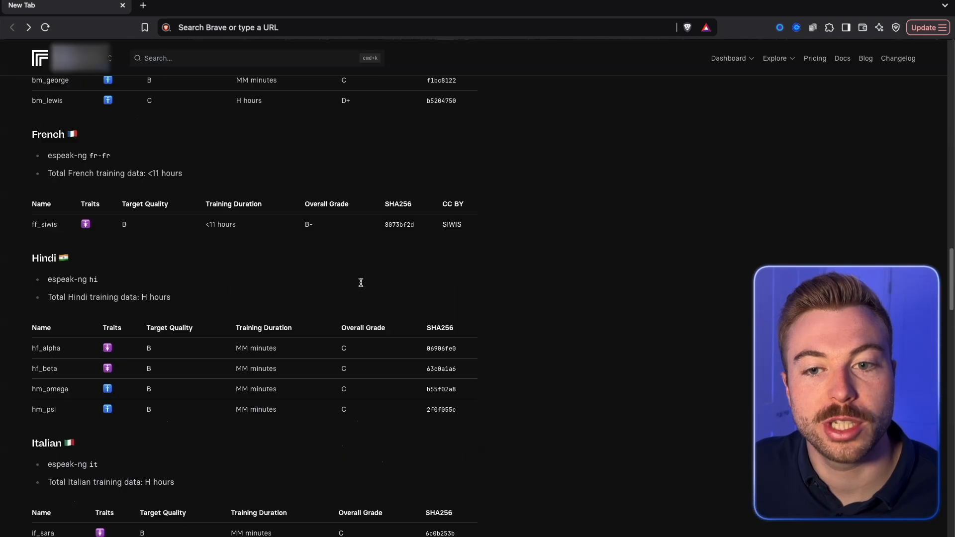
Return from the voice tables to the start of the kokoro-82m page and open its API instructions for HTTP.
{"action": "scroll", "coordinate": [361, 282], "scroll_direction": "up", "scroll_amount": 14}
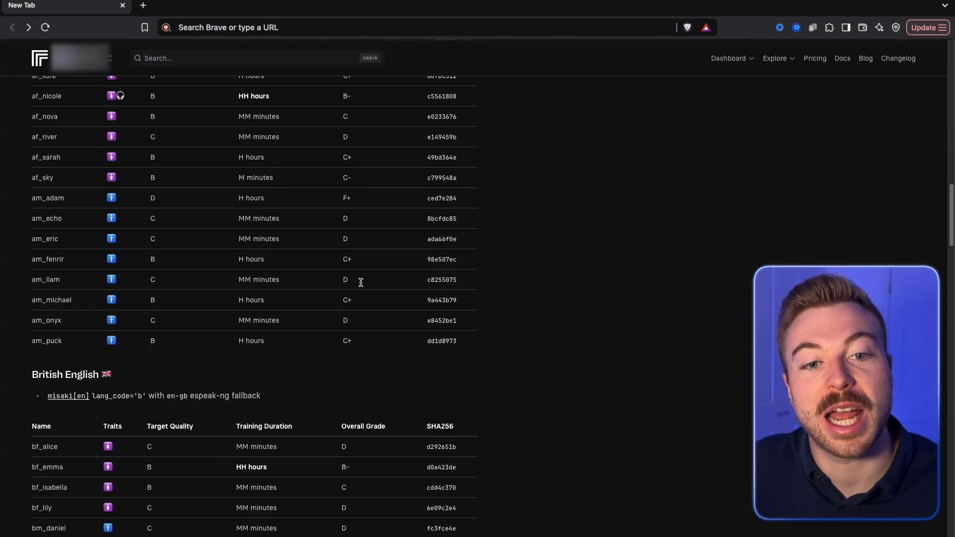
{"action": "scroll", "coordinate": [362, 283], "scroll_direction": "up", "scroll_amount": 3}
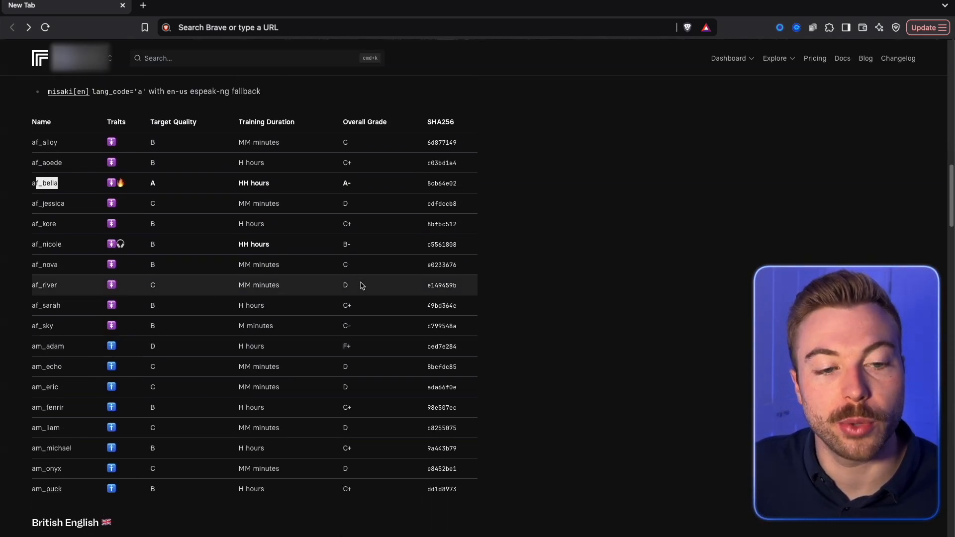
{"action": "scroll", "coordinate": [361, 286], "scroll_direction": "up", "scroll_amount": 1}
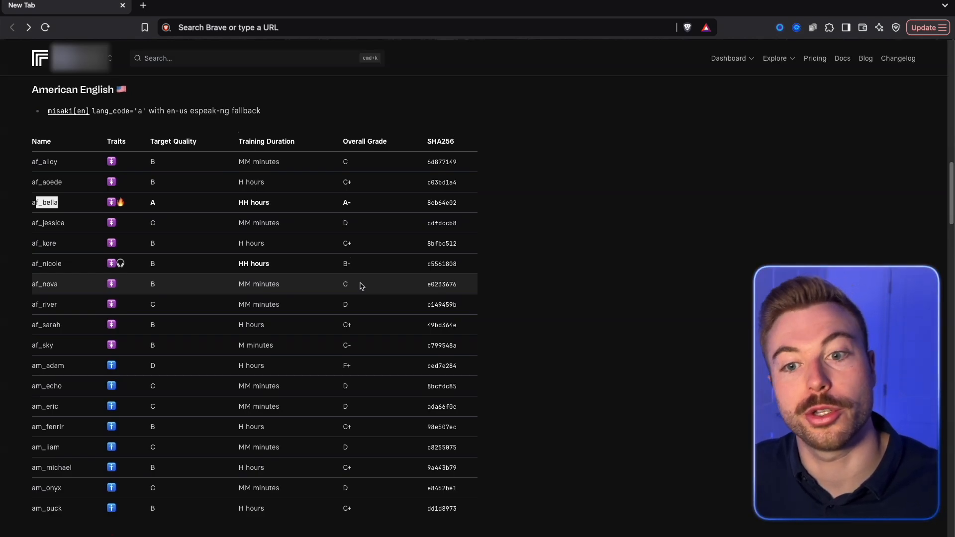
{"action": "scroll", "coordinate": [361, 286], "scroll_direction": "up", "scroll_amount": 20}
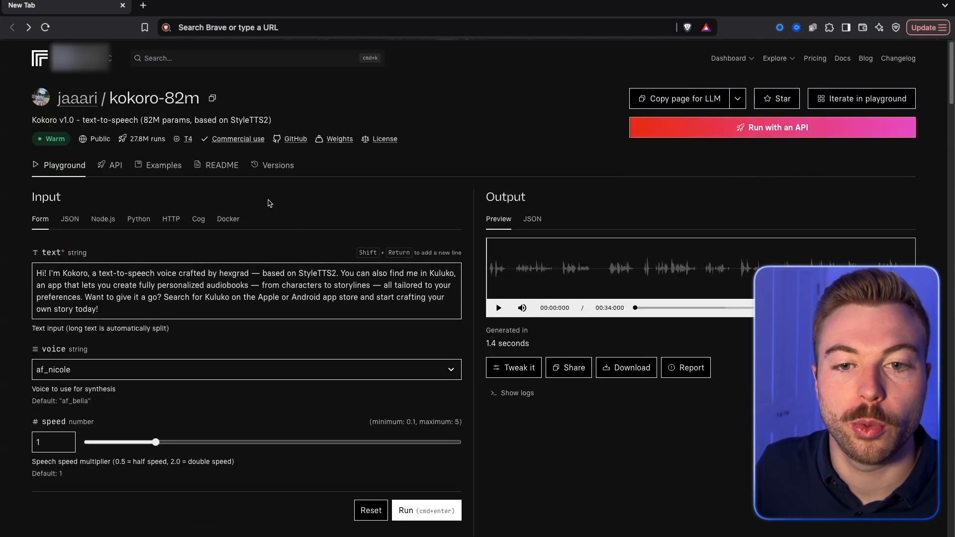
{"action": "left_click", "coordinate": [796, 128]}
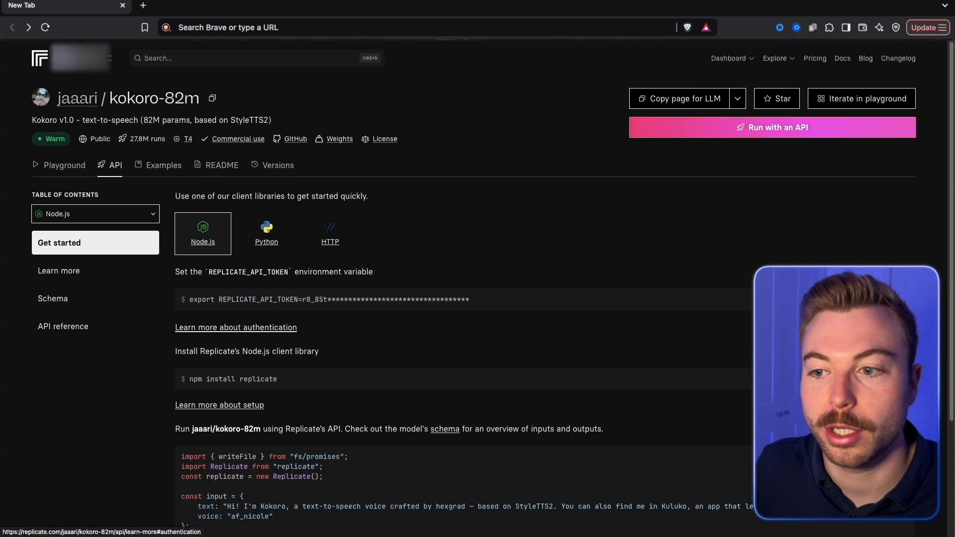
{"action": "left_click", "coordinate": [328, 233]}
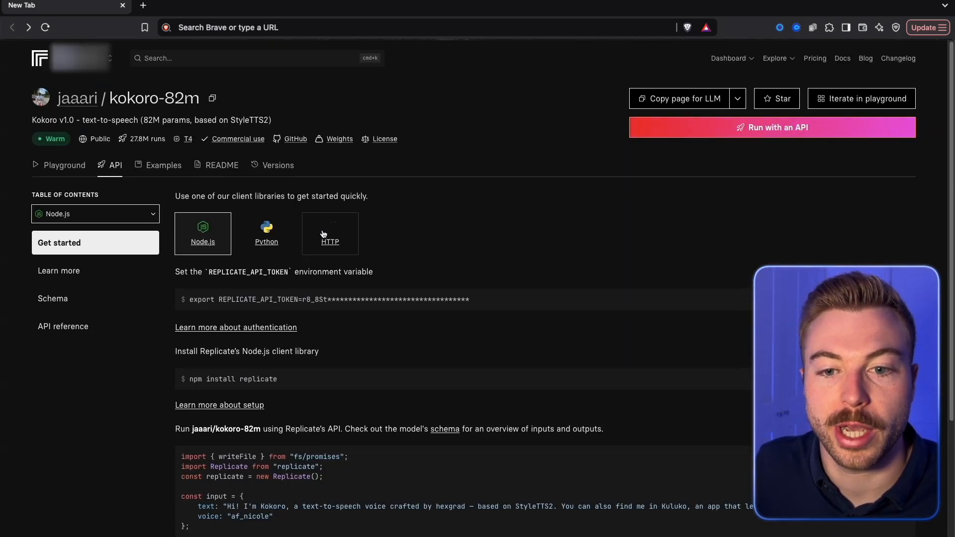
{"action": "scroll", "coordinate": [483, 416], "scroll_direction": "down", "scroll_amount": 3}
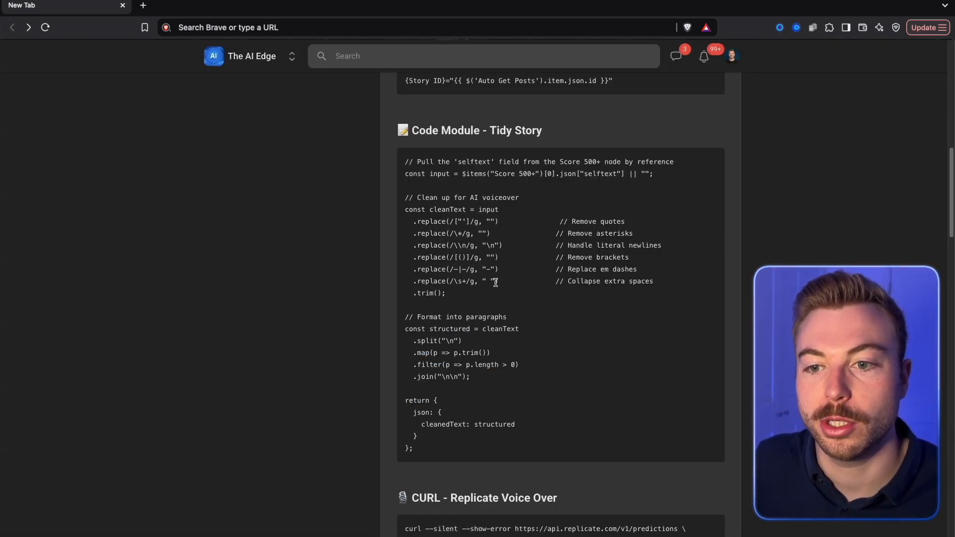
Copy the CURL - Replicate Voice Over command from The AI Edge page and import it into n8n's HTTP Request node.
{"action": "scroll", "coordinate": [487, 301], "scroll_direction": "down", "scroll_amount": 6}
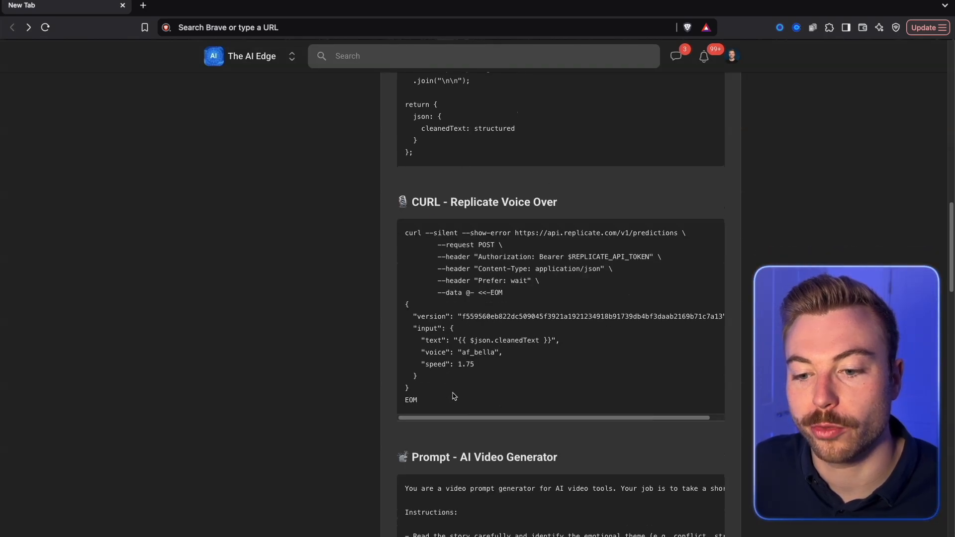
{"action": "left_click_drag", "start_coordinate": [440, 408], "coordinate": [394, 228]}
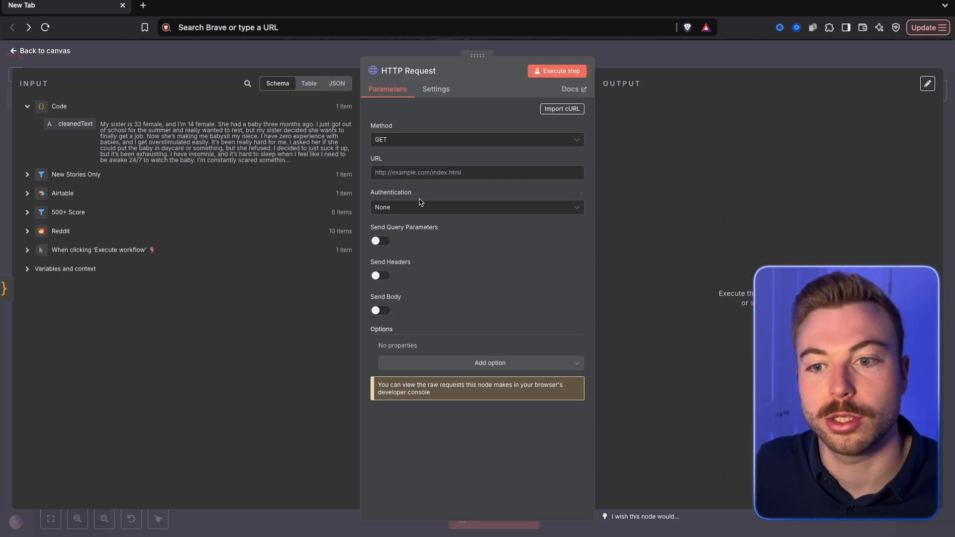
{"action": "left_click", "coordinate": [565, 108]}
{"action": "key", "text": "ctrl+v"}
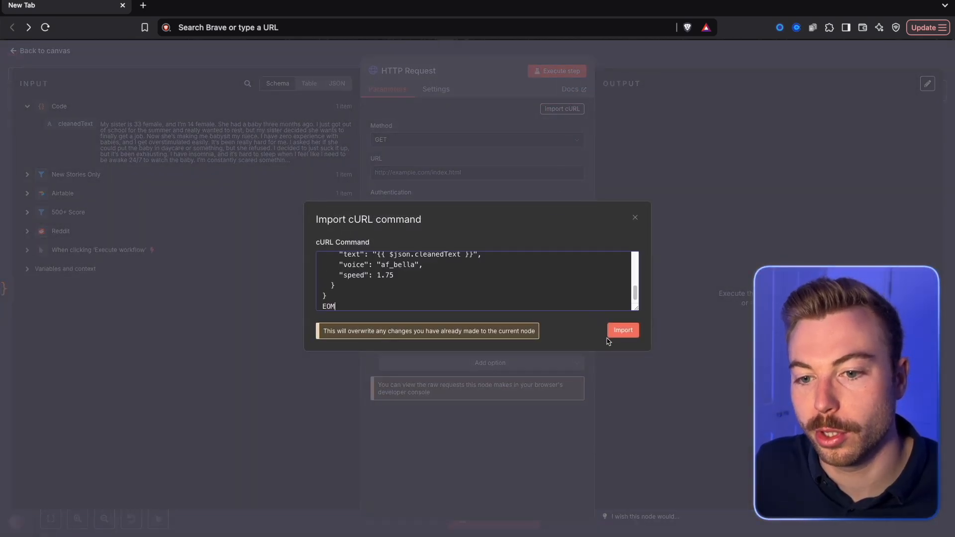
{"action": "left_click", "coordinate": [618, 333]}
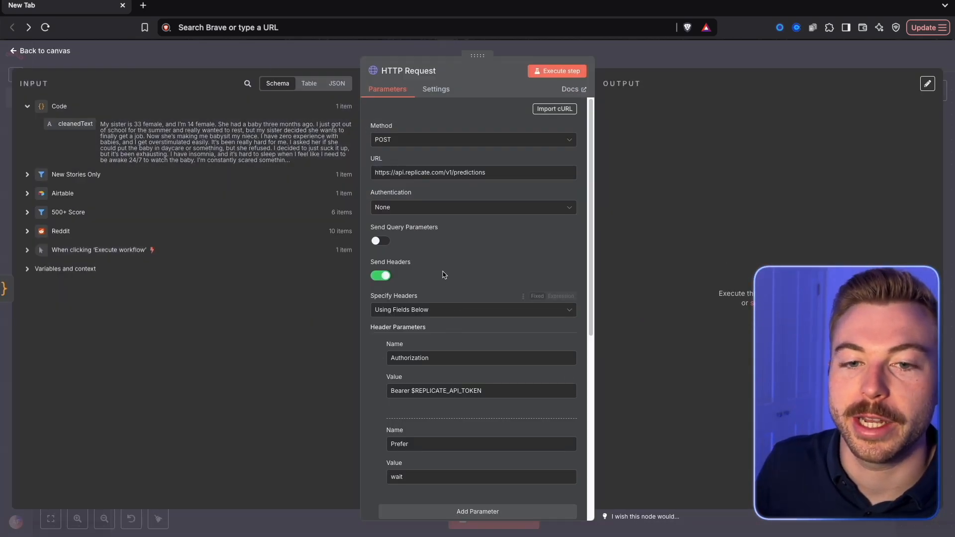
Review the imported request's headers and body, and locate the $REPLICATE_API_TOKEN placeholder in the Authorization header.
{"action": "scroll", "coordinate": [416, 244], "scroll_direction": "down", "scroll_amount": 1}
{"action": "scroll", "coordinate": [546, 241], "scroll_direction": "down", "scroll_amount": 5}
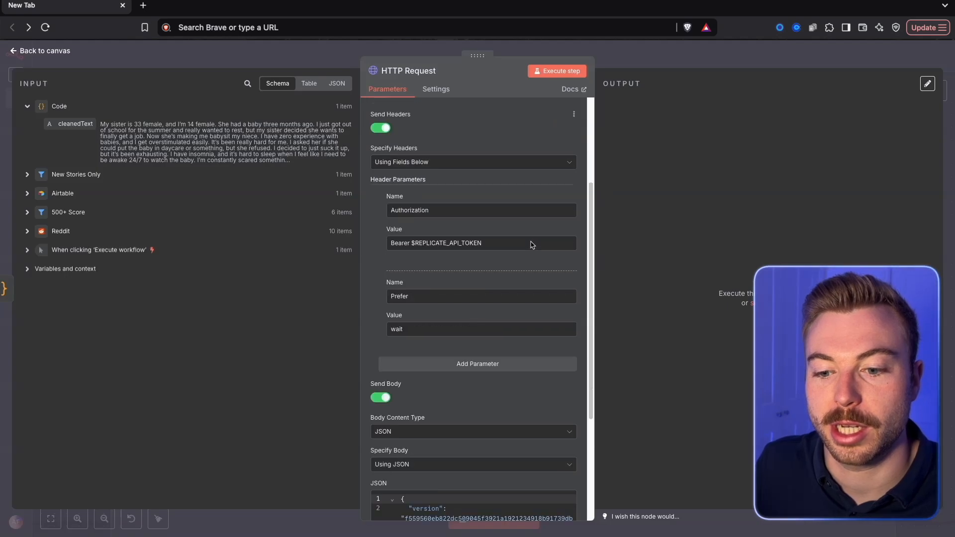
{"action": "left_click_drag", "start_coordinate": [493, 134], "coordinate": [478, 132]}
{"action": "right_click", "coordinate": [475, 131]}
{"action": "left_click", "coordinate": [404, 127]}
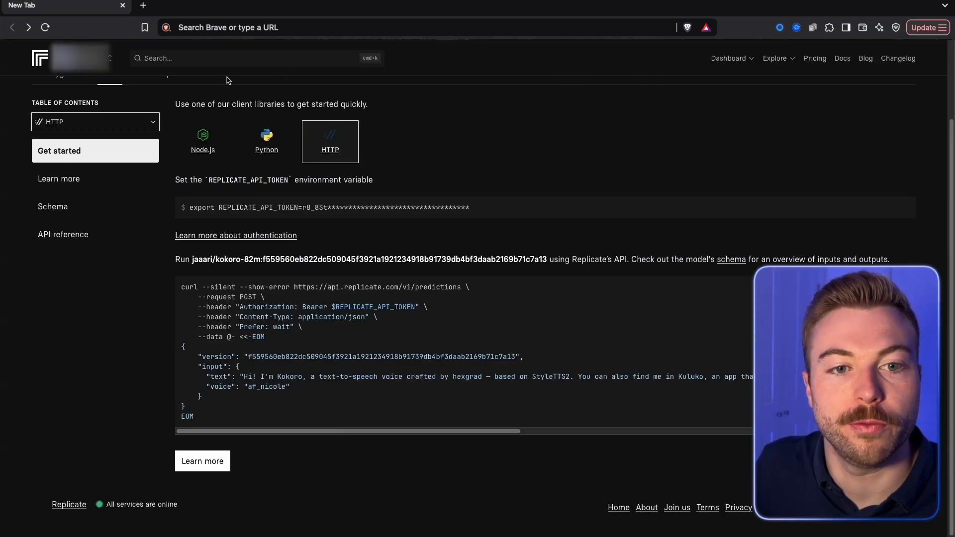
{"action": "scroll", "coordinate": [436, 251], "scroll_direction": "up", "scroll_amount": 2}
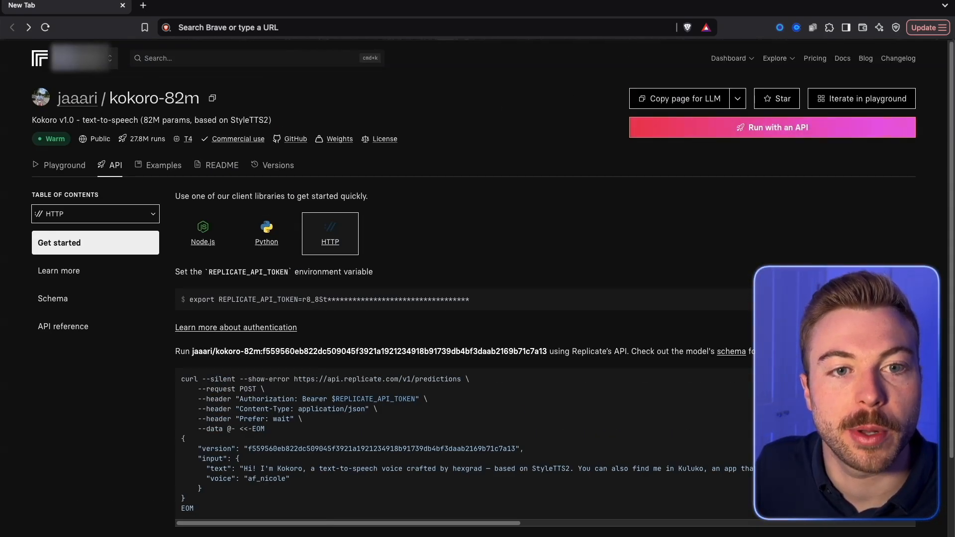
{"action": "left_click", "coordinate": [80, 58]}
{"action": "left_click", "coordinate": [44, 104]}
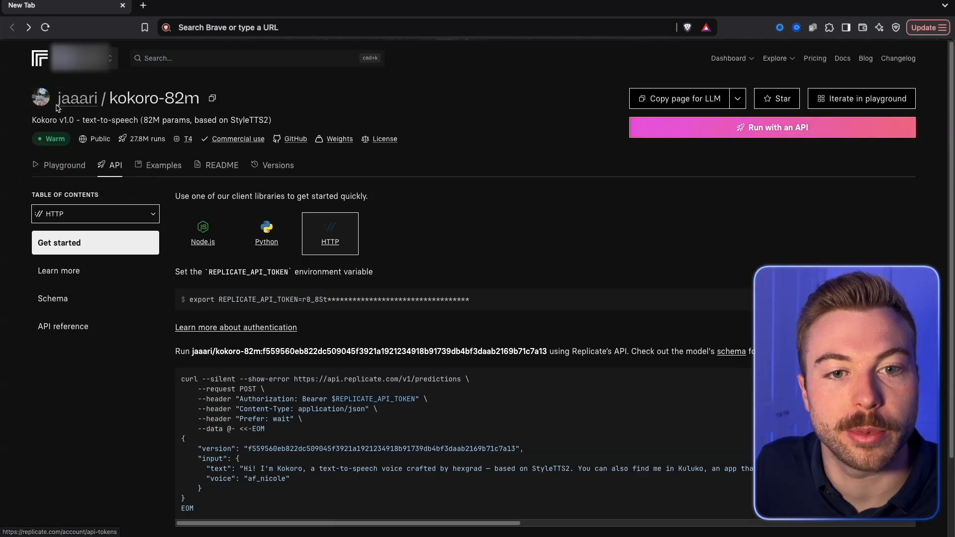
{"action": "scroll", "coordinate": [366, 343], "scroll_direction": "down", "scroll_amount": 5}
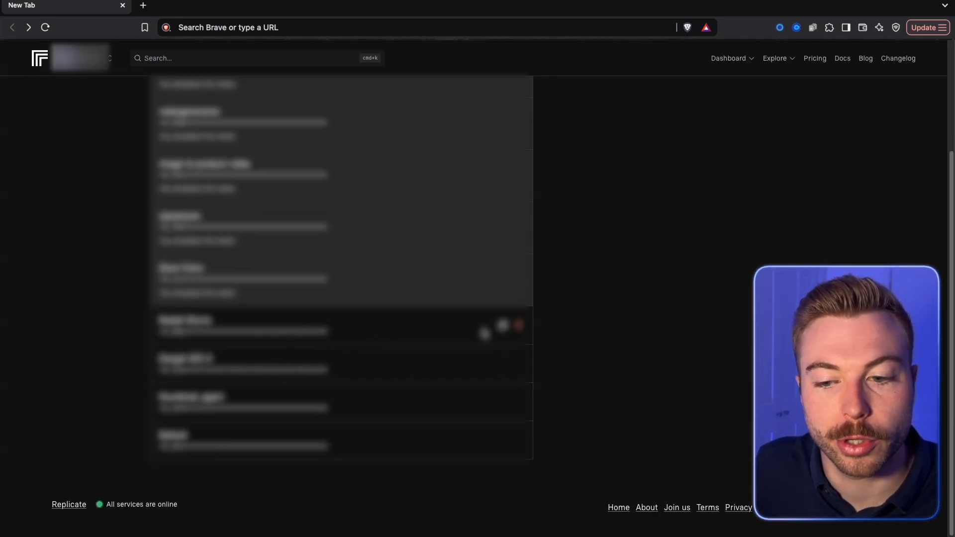
{"action": "scroll", "coordinate": [502, 332], "scroll_direction": "up", "scroll_amount": 5}
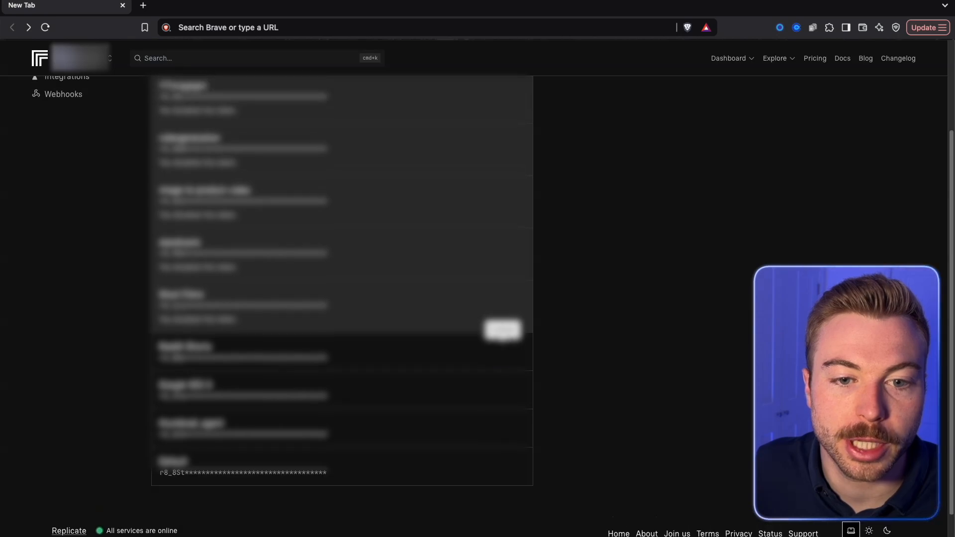
{"action": "left_click", "coordinate": [231, 167]}
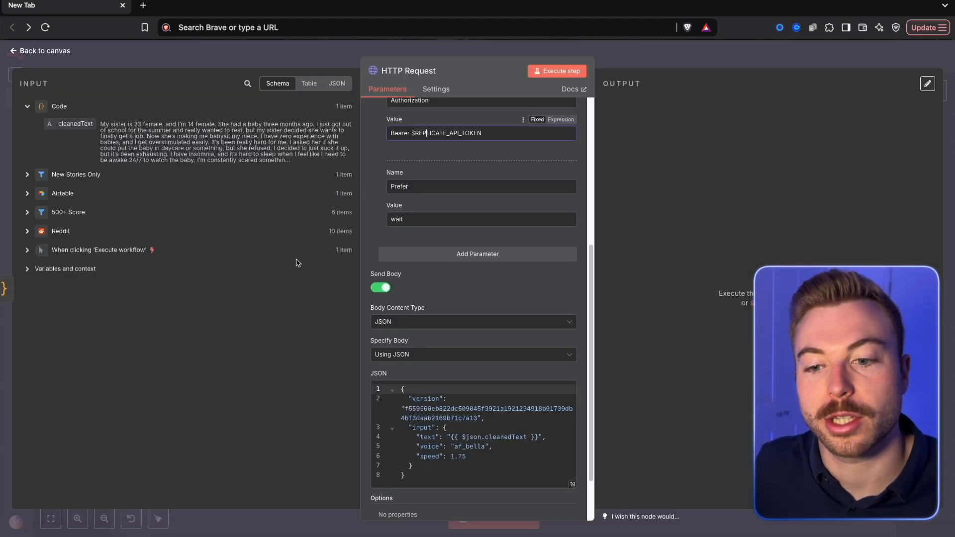
{"action": "left_click_drag", "start_coordinate": [482, 133], "coordinate": [431, 127]}
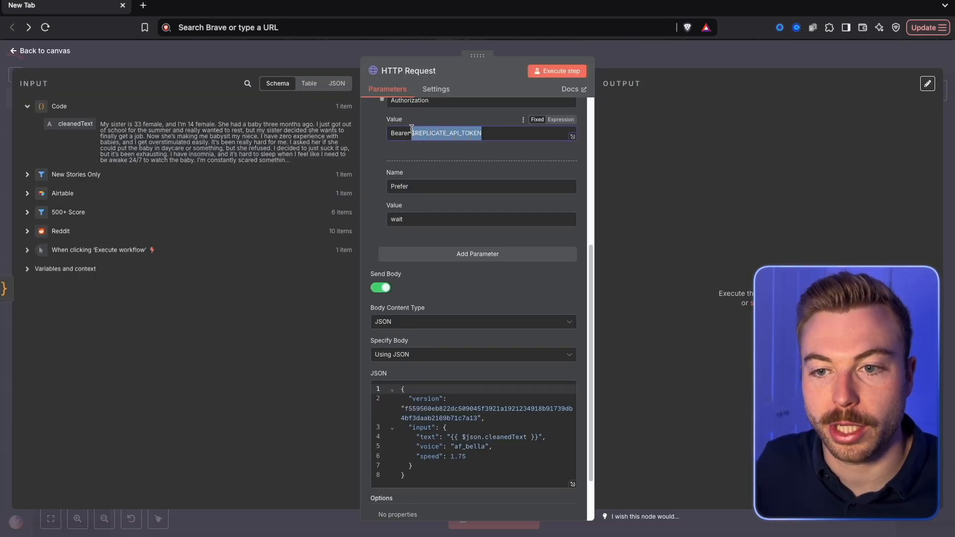
{"action": "key", "text": "ctrl+v"}
Switch the request's JSON body to an expression and open it in the expanded editor.
{"action": "scroll", "coordinate": [552, 183], "scroll_direction": "down", "scroll_amount": 2}
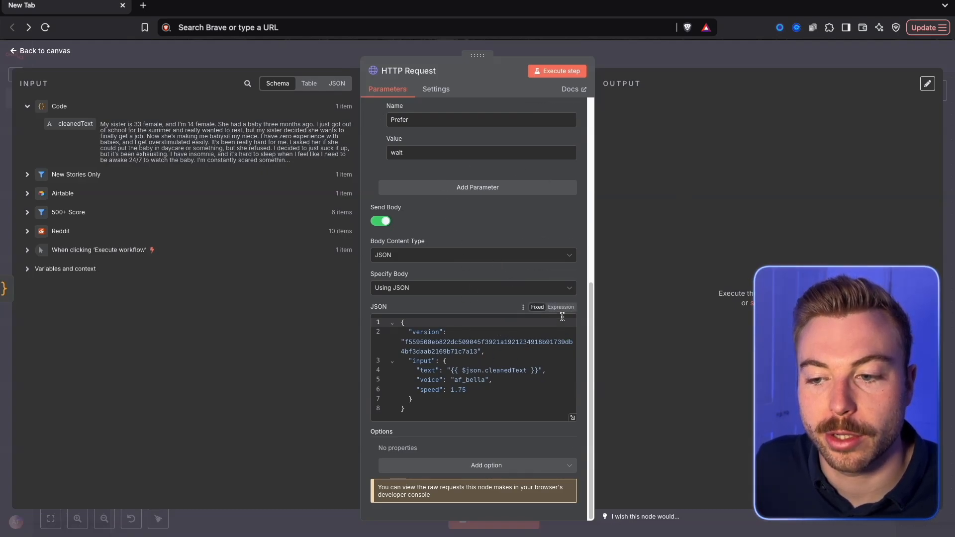
{"action": "left_click", "coordinate": [561, 307]}
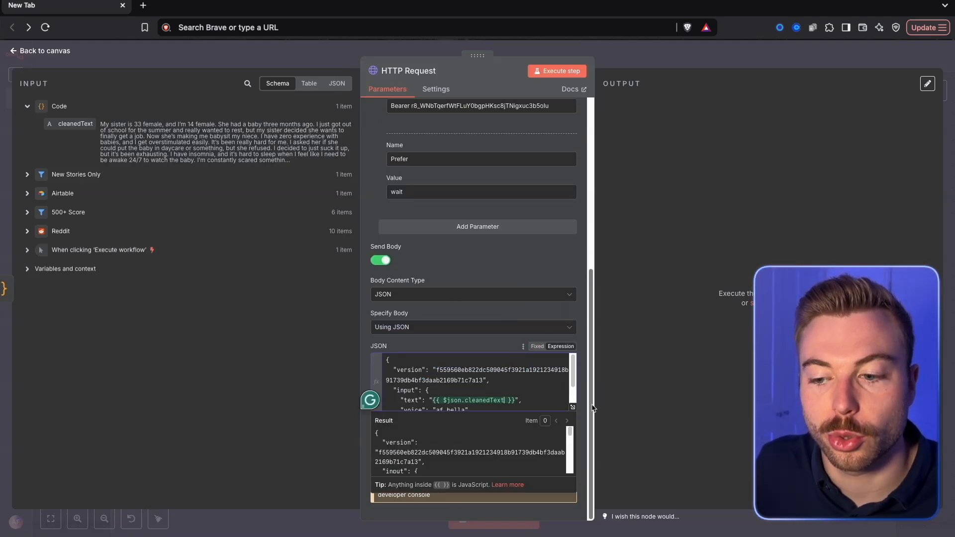
{"action": "left_click", "coordinate": [572, 407]}
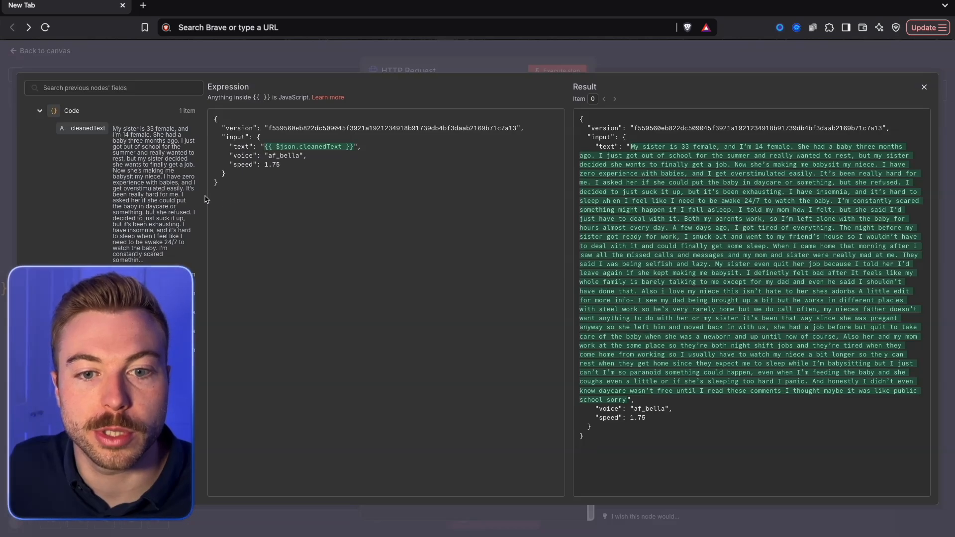
{"action": "left_click", "coordinate": [225, 187]}
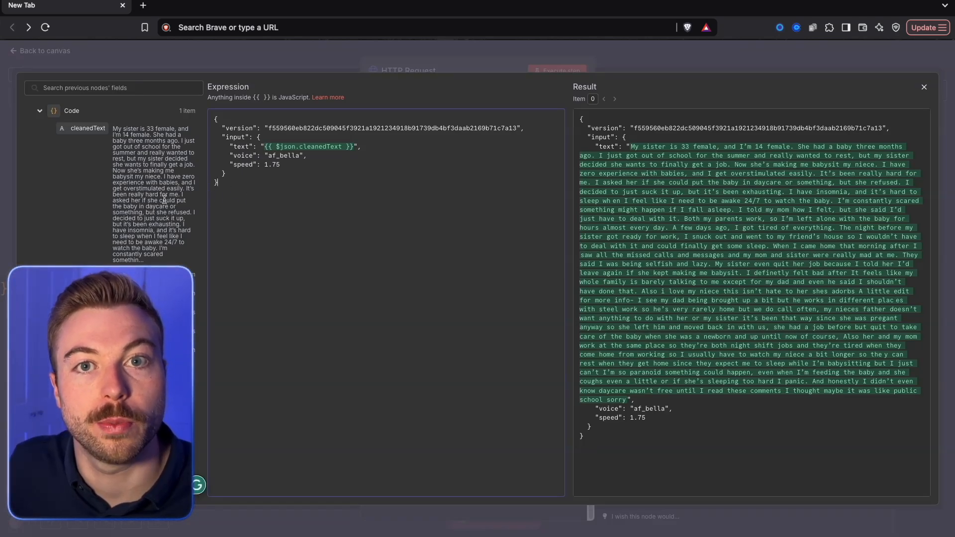
Examine the body's voice and speed values and the story text resolved from $json.cleanedText.
{"action": "left_click_drag", "start_coordinate": [269, 155], "coordinate": [281, 165]}
{"action": "right_click", "coordinate": [277, 156]}
{"action": "left_click", "coordinate": [272, 156]}
{"action": "double_click", "coordinate": [278, 156]}
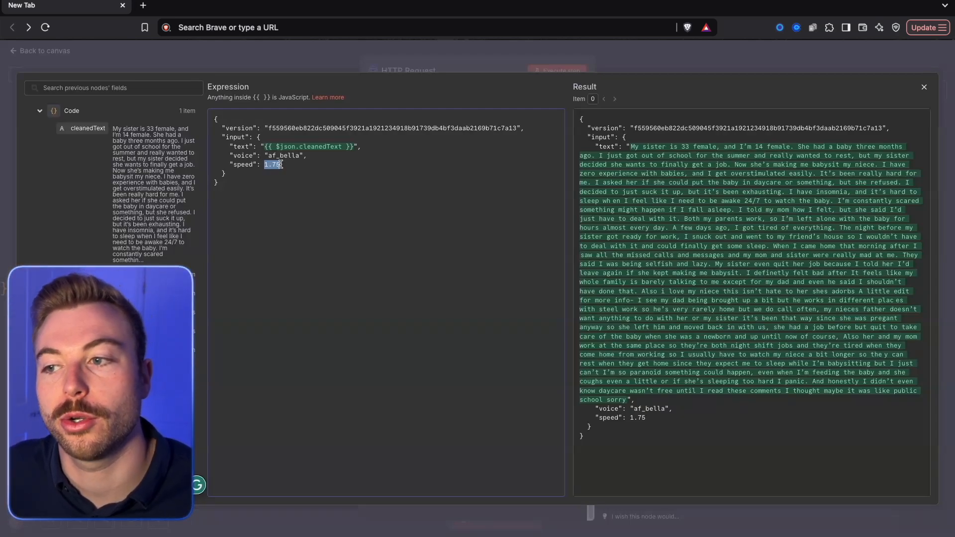
{"action": "left_click", "coordinate": [627, 433]}
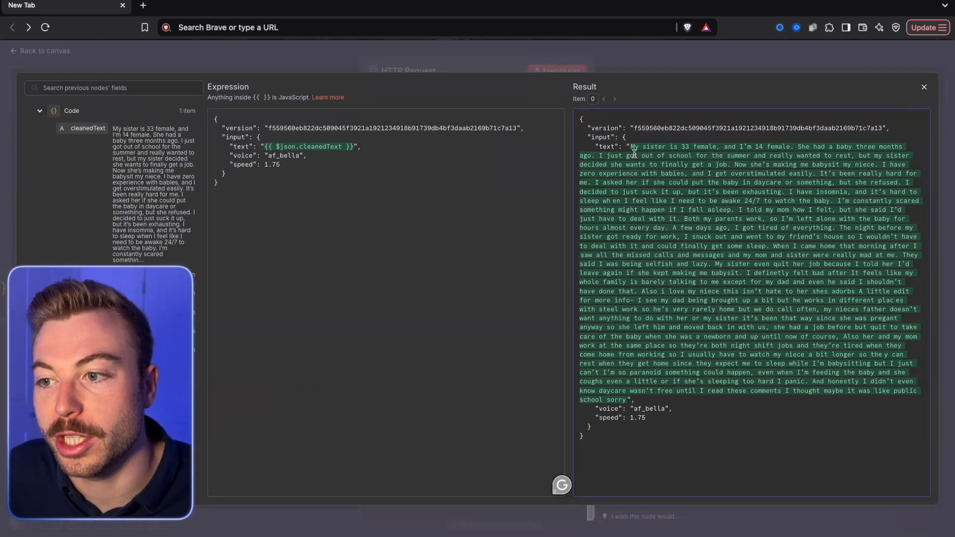
{"action": "left_click_drag", "start_coordinate": [630, 146], "coordinate": [633, 401]}
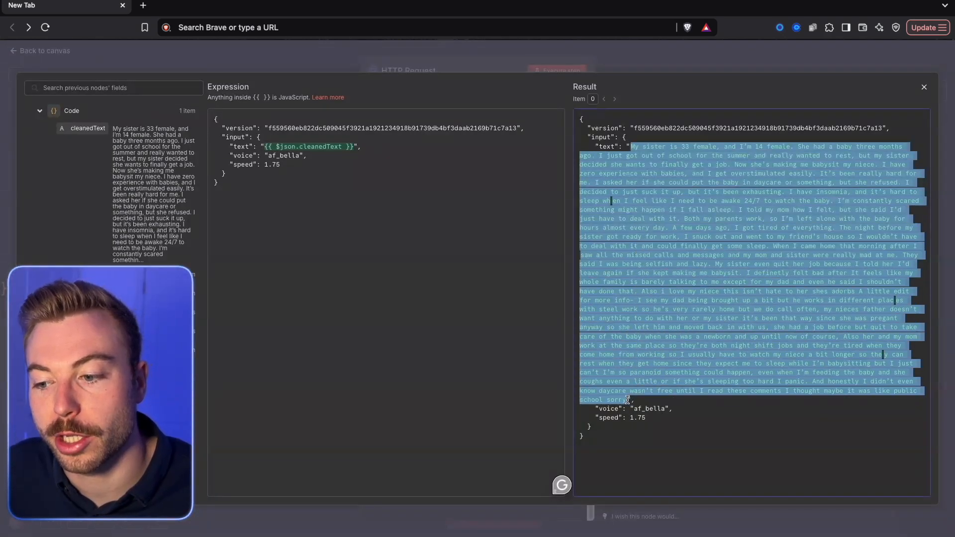
{"action": "left_click", "coordinate": [660, 283]}
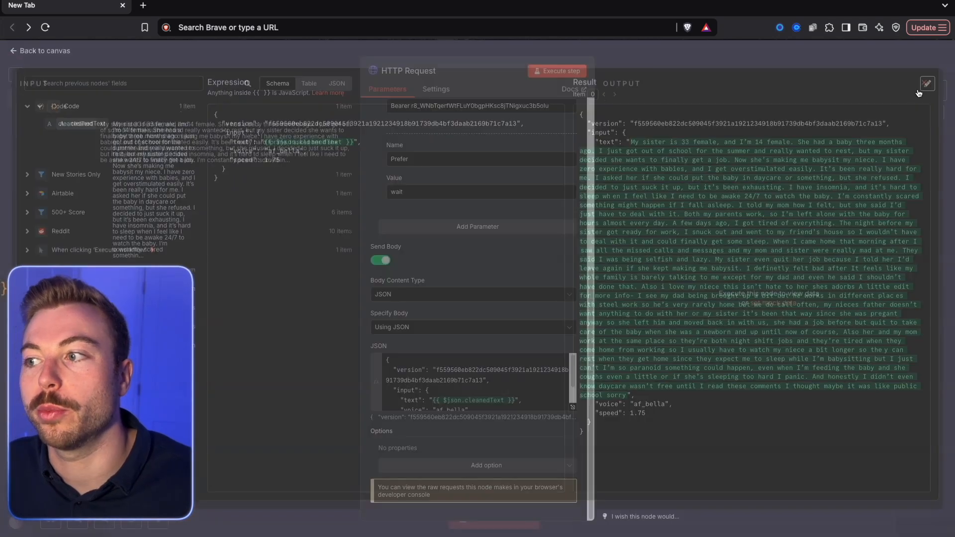
Close the expression editor and execute the HTTP Request node to generate the voiceover.
{"action": "left_click", "coordinate": [923, 87]}
{"action": "scroll", "coordinate": [498, 405], "scroll_direction": "down", "scroll_amount": 3}
{"action": "left_click", "coordinate": [557, 71]}
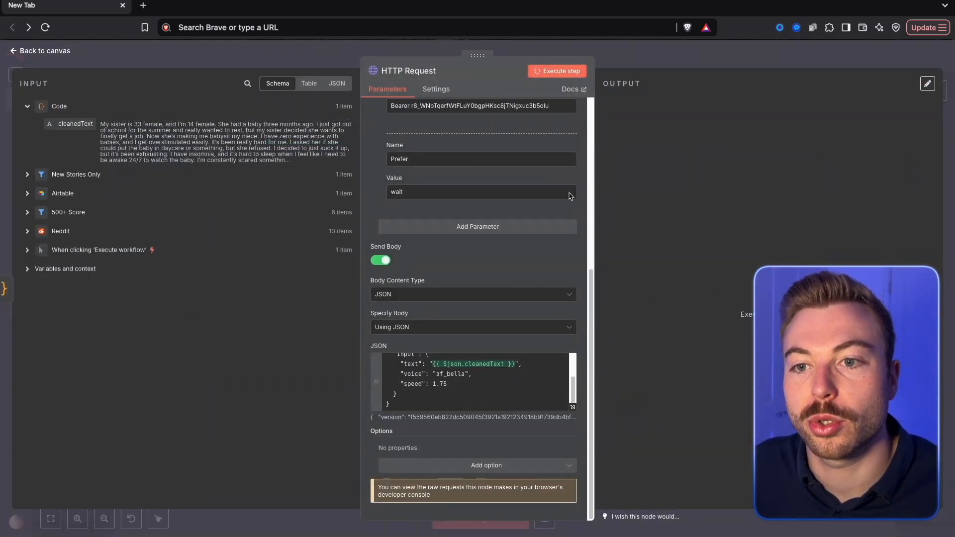
Rename the HTTP Request node as Generate Voice Over and return to the workflow canvas.
{"action": "scroll", "coordinate": [587, 209], "scroll_direction": "up", "scroll_amount": 2}
{"action": "left_click", "coordinate": [408, 71]}
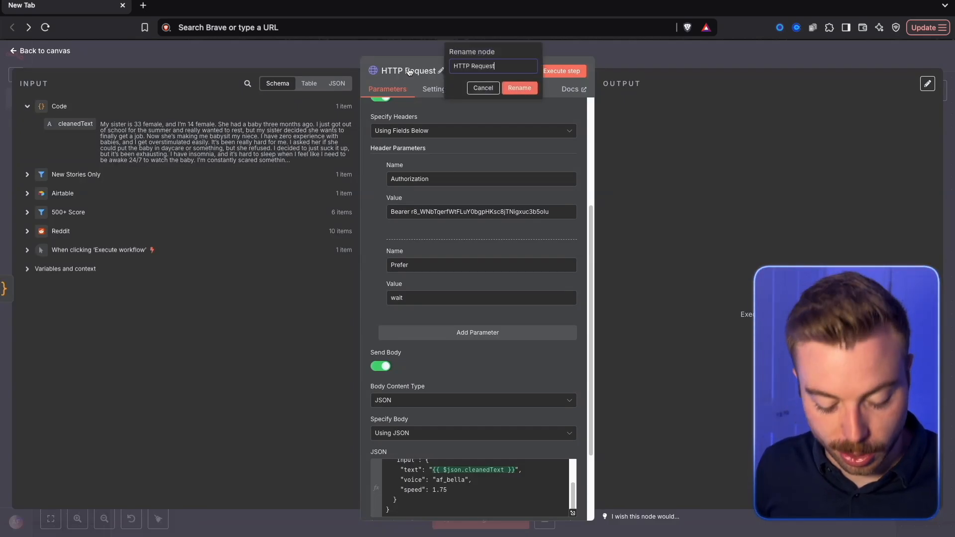
{"action": "type", "text": "Gen"}
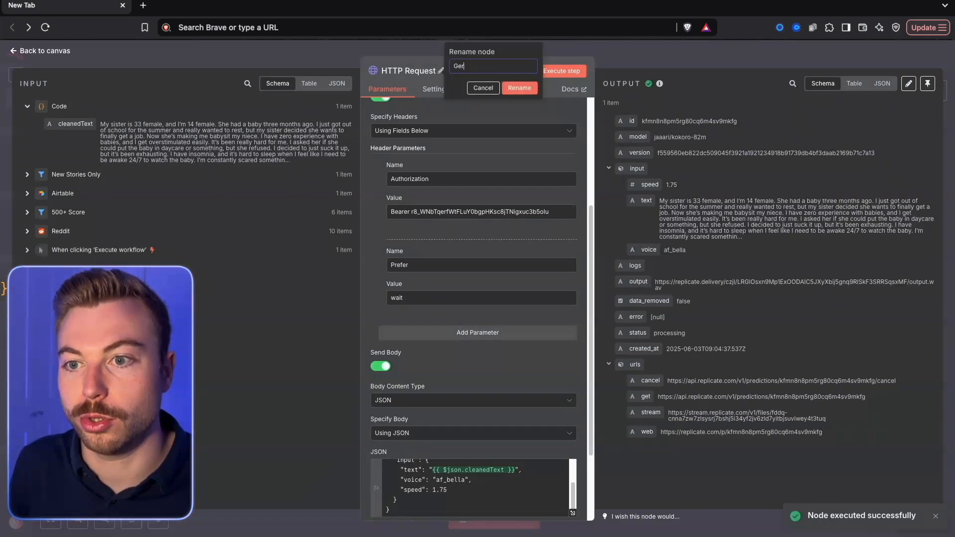
{"action": "type", "text": "erate Voice Over"}
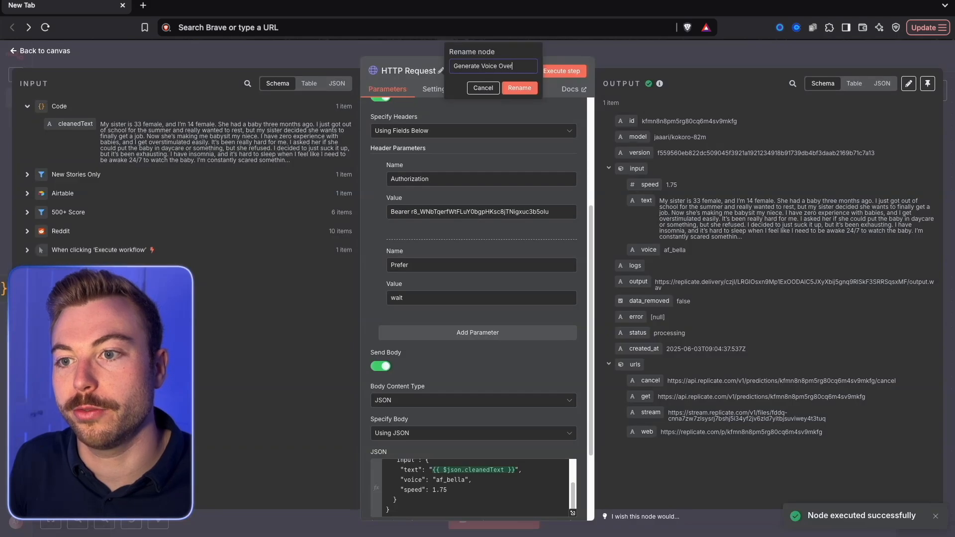
{"action": "key", "text": "Return"}
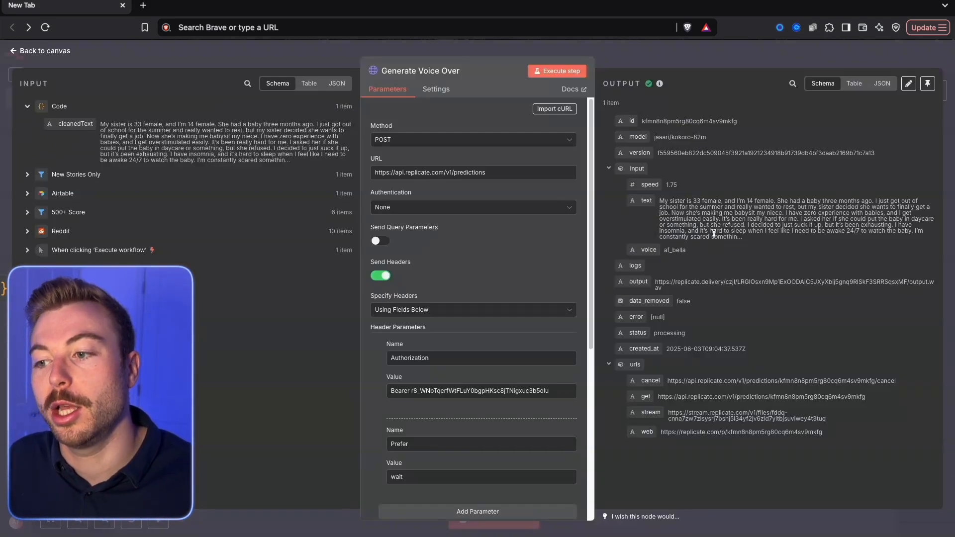
{"action": "left_click", "coordinate": [705, 60]}
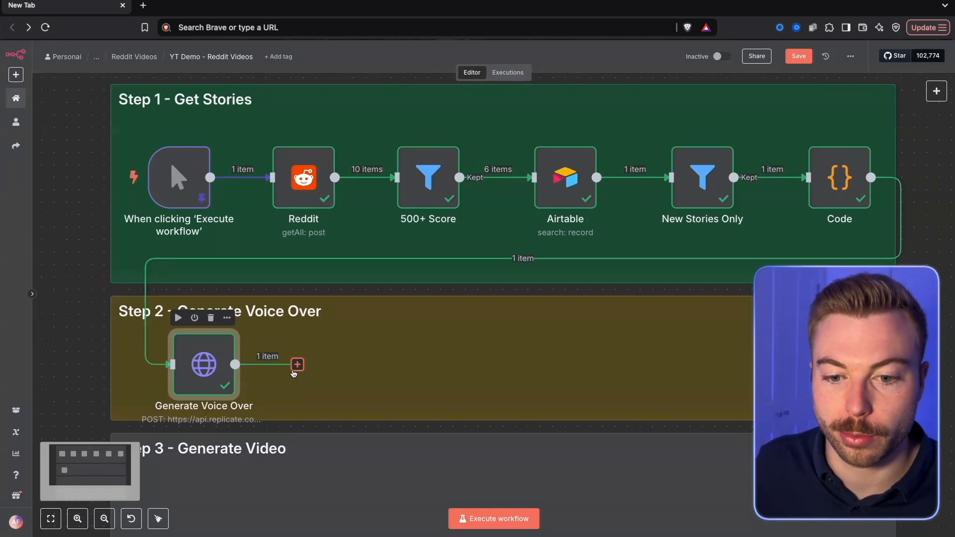
Add a new HTTP Request node after the Generate Voice Over node.
{"action": "left_click", "coordinate": [296, 368]}
{"action": "type", "text": "http"}
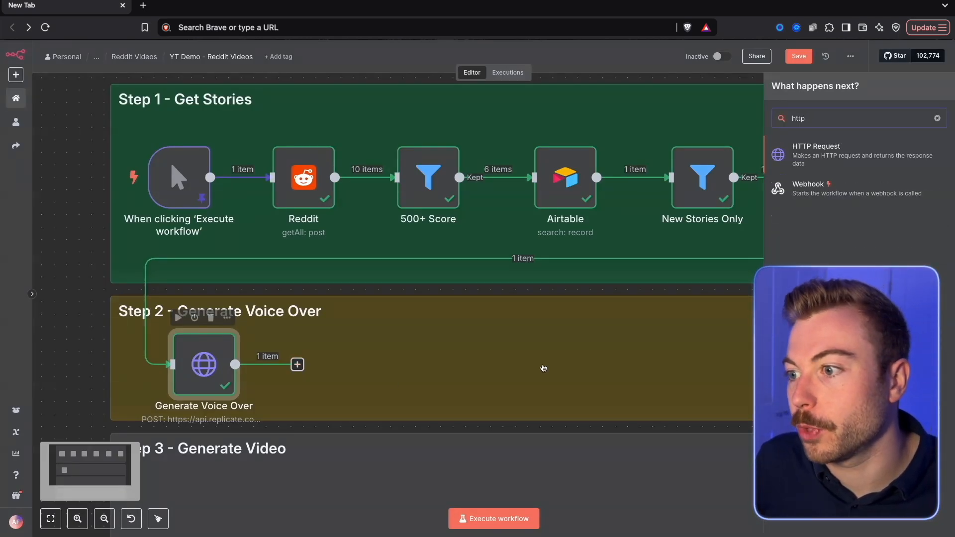
{"action": "key", "text": "Return"}
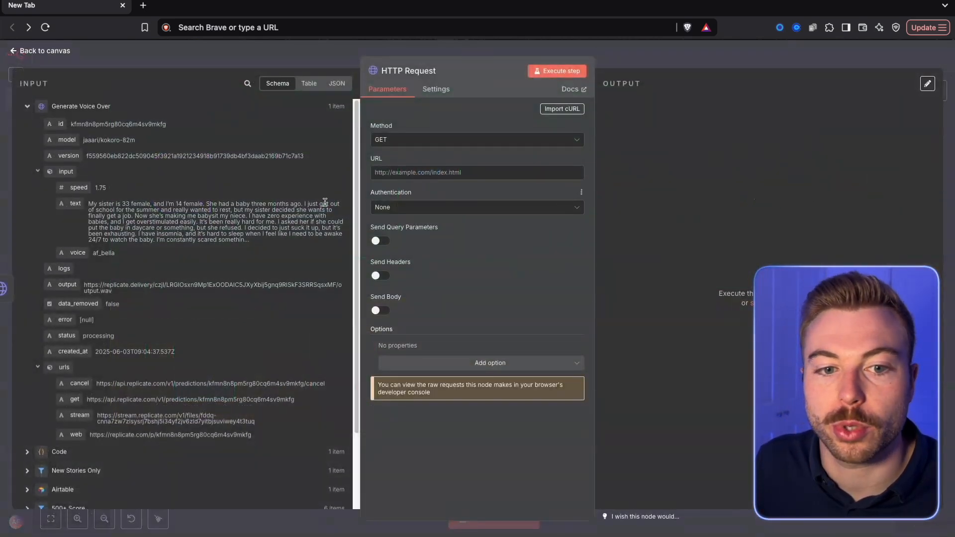
Set the HTTP Request URL to the output field from Generate Voice Over, {{ $json.output }}.
{"action": "left_click_drag", "start_coordinate": [65, 284], "coordinate": [422, 171]}
{"action": "left_click_drag", "start_coordinate": [112, 291], "coordinate": [89, 282]}
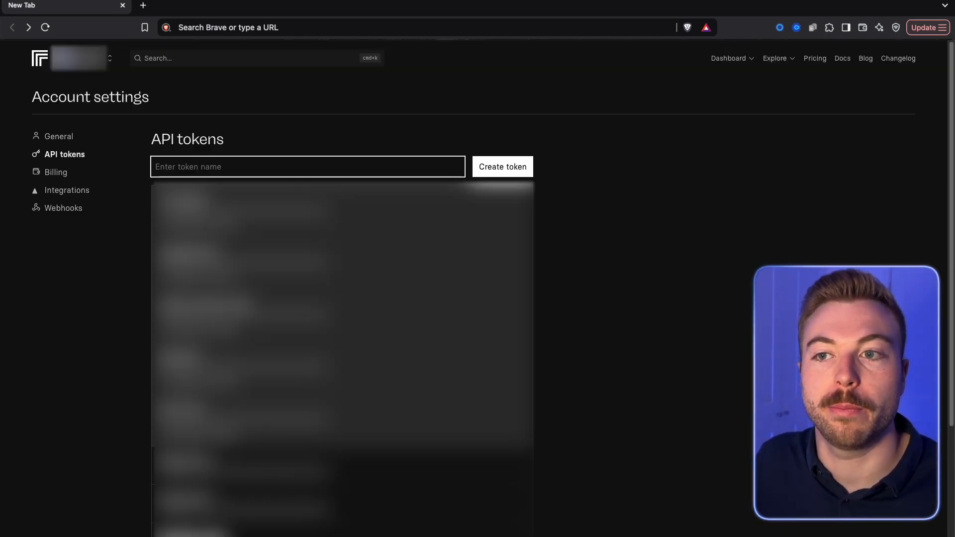
Browse Replicate's Explore page for model categories and open the Generate speech collection.
{"action": "left_click", "coordinate": [776, 58]}
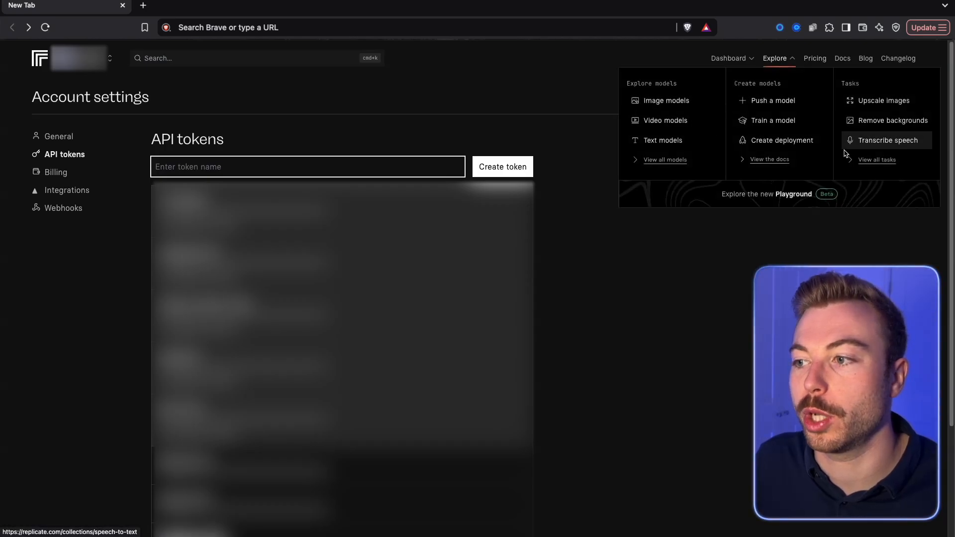
{"action": "scroll", "coordinate": [646, 249], "scroll_direction": "down", "scroll_amount": 2}
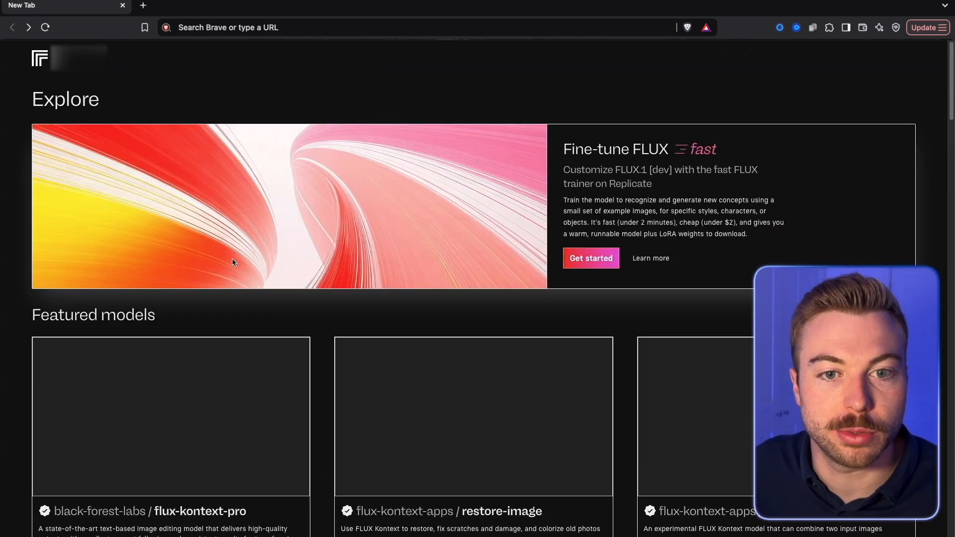
{"action": "scroll", "coordinate": [230, 260], "scroll_direction": "down", "scroll_amount": 10}
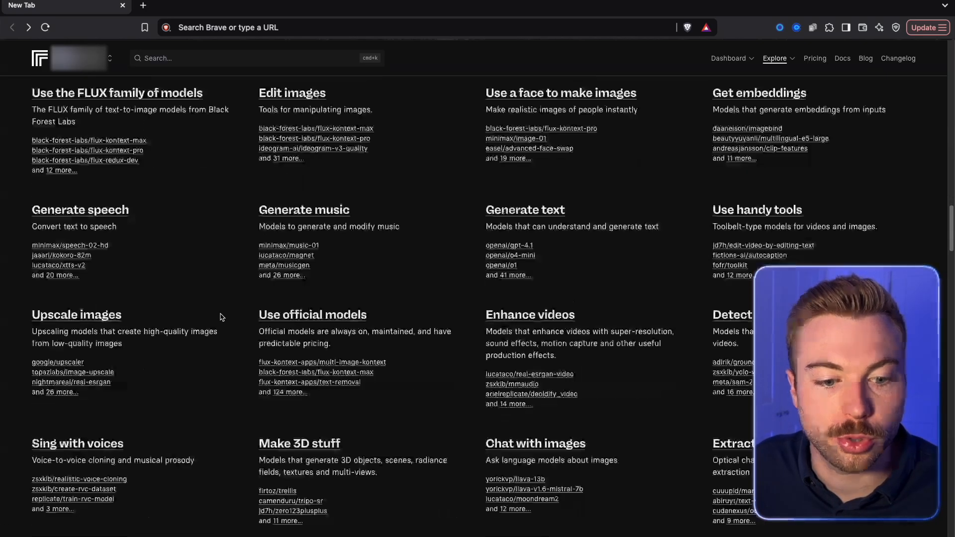
{"action": "left_click", "coordinate": [86, 208]}
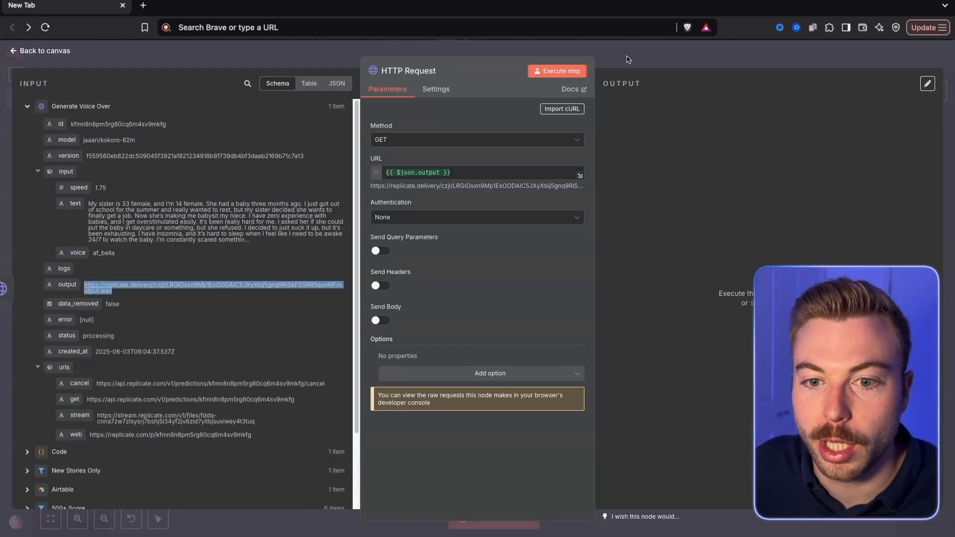
Execute the HTTP Request node, rename it as Get Voiceover, and return to the workflow canvas.
{"action": "left_click", "coordinate": [562, 71]}
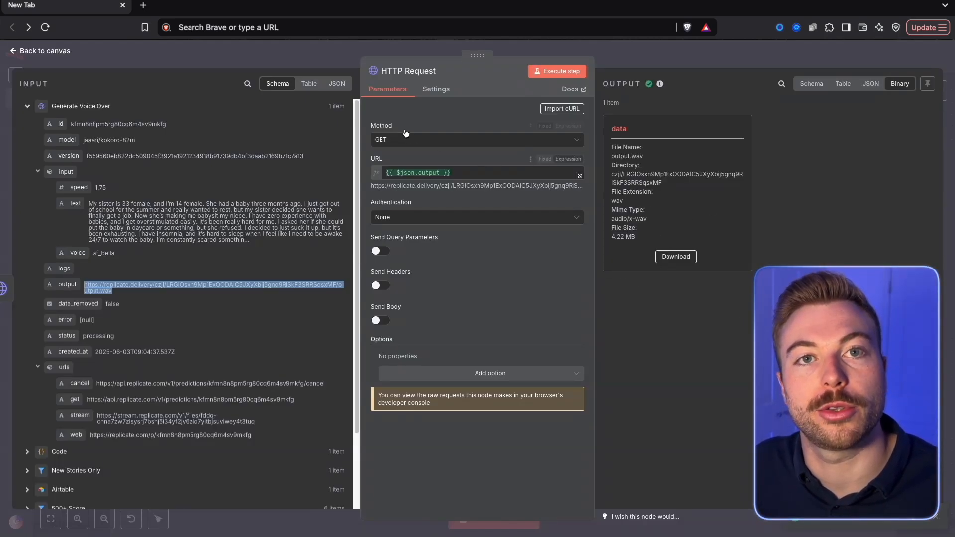
{"action": "left_click", "coordinate": [428, 71]}
{"action": "type", "text": "Get Voiceover"}
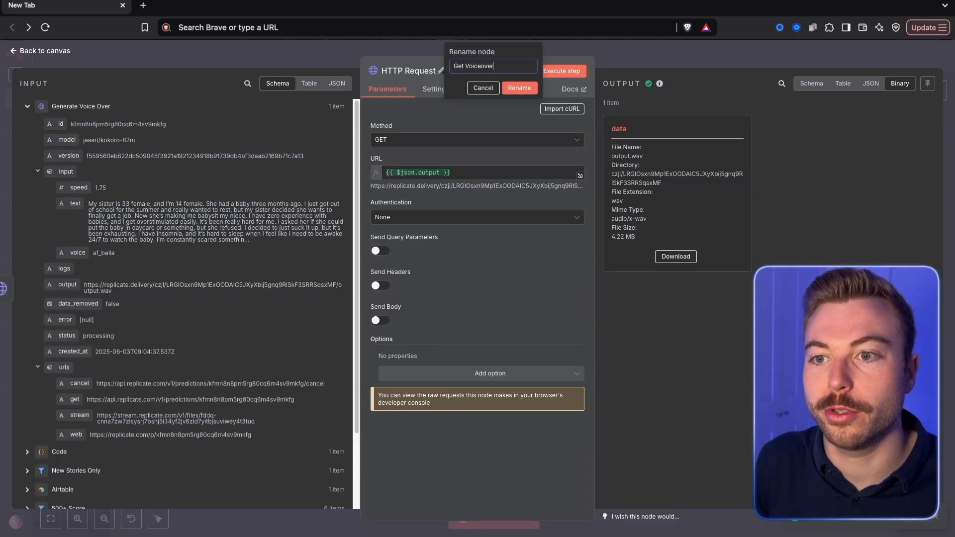
{"action": "key", "text": "Return"}
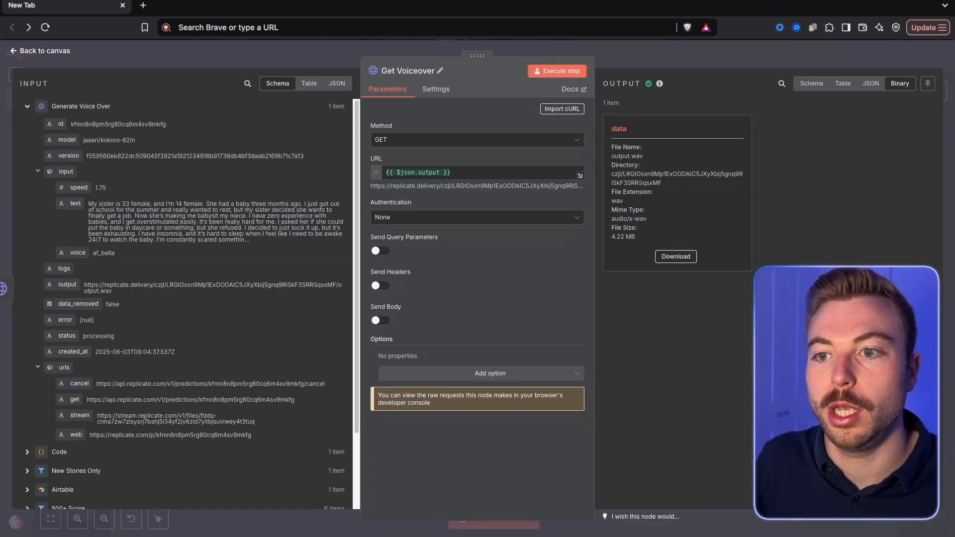
{"action": "left_click", "coordinate": [768, 69]}
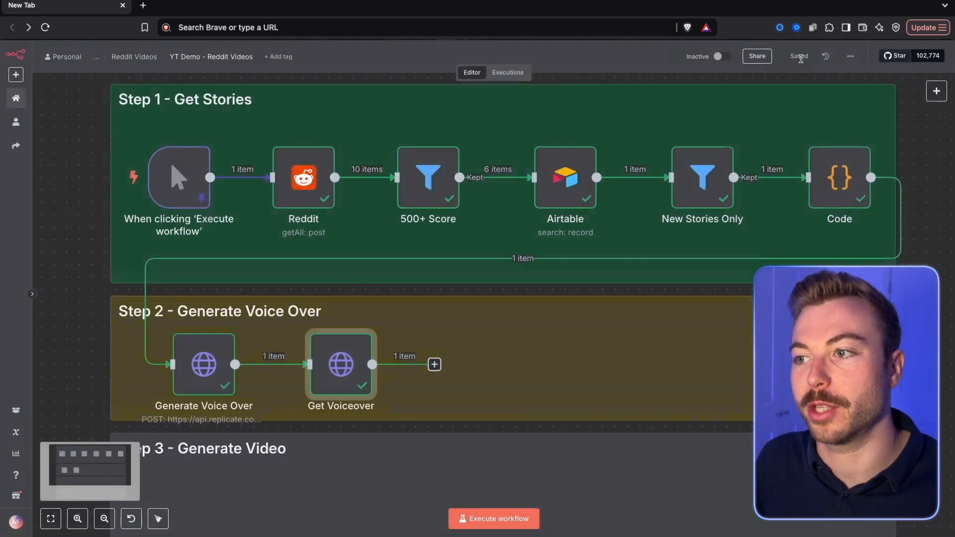
Move Get Voiceover slightly closer to Generate Voice Over and add a Google Drive Upload file node after it.
{"action": "left_click_drag", "start_coordinate": [323, 331], "coordinate": [311, 332]}
{"action": "scroll", "coordinate": [422, 316], "scroll_direction": "down", "scroll_amount": 3}
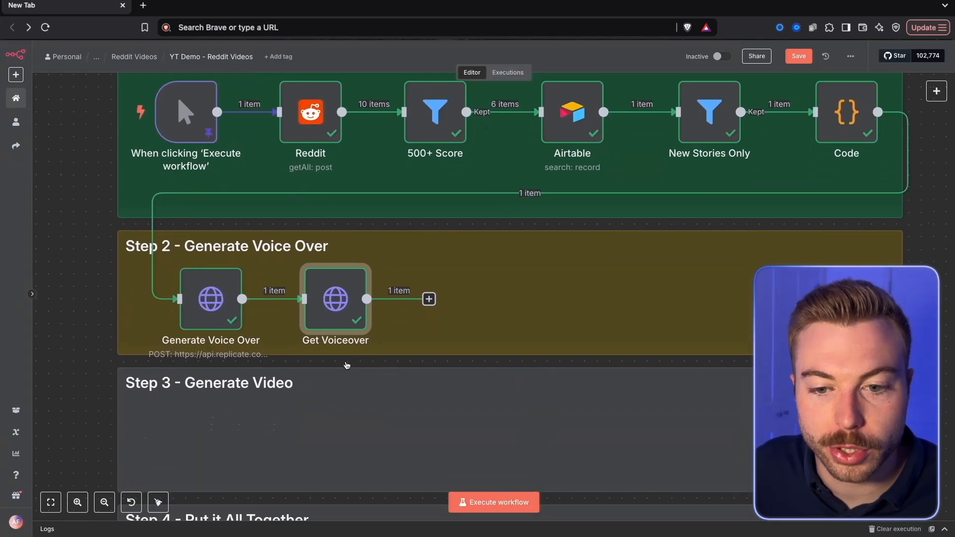
{"action": "left_click", "coordinate": [428, 299]}
{"action": "type", "text": "google"}
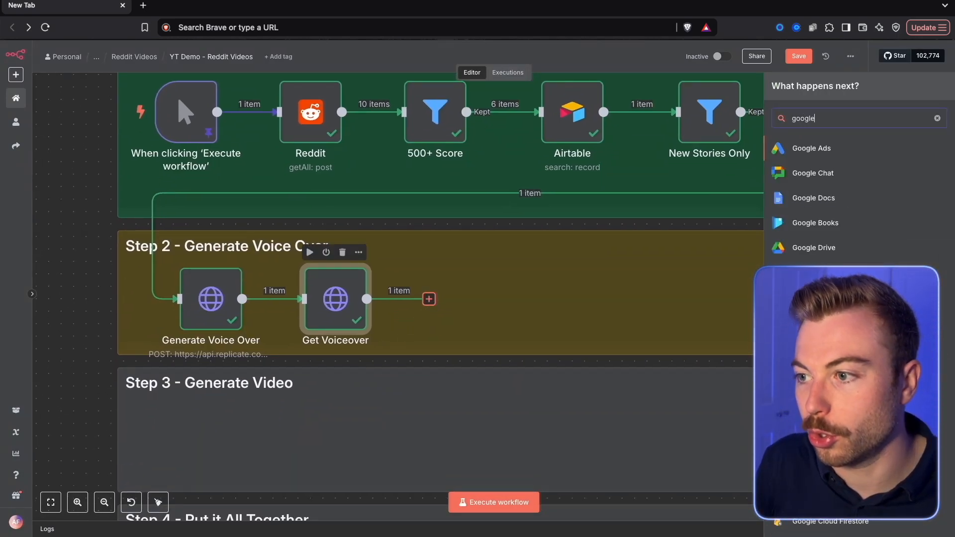
{"action": "type", "text": " drive"}
{"action": "left_click", "coordinate": [848, 153]}
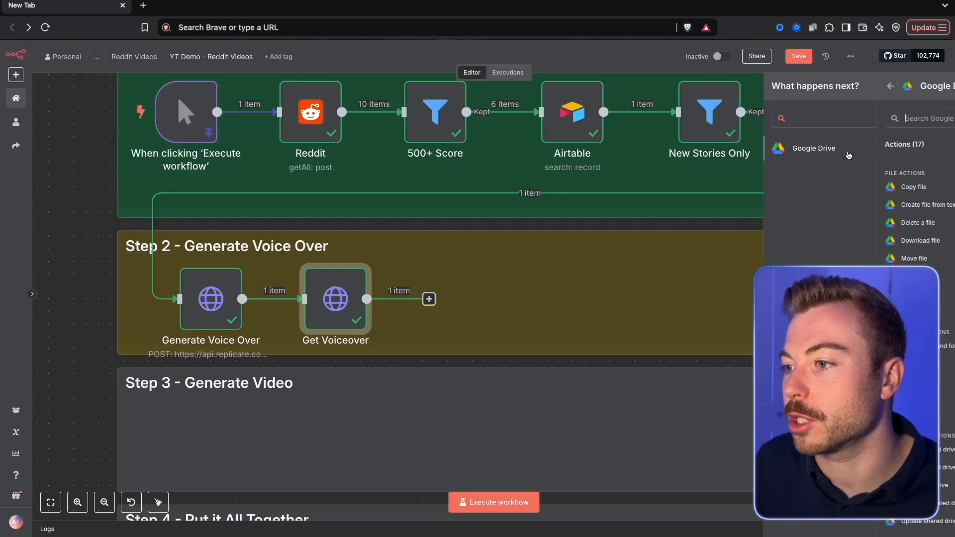
{"action": "type", "text": "up"}
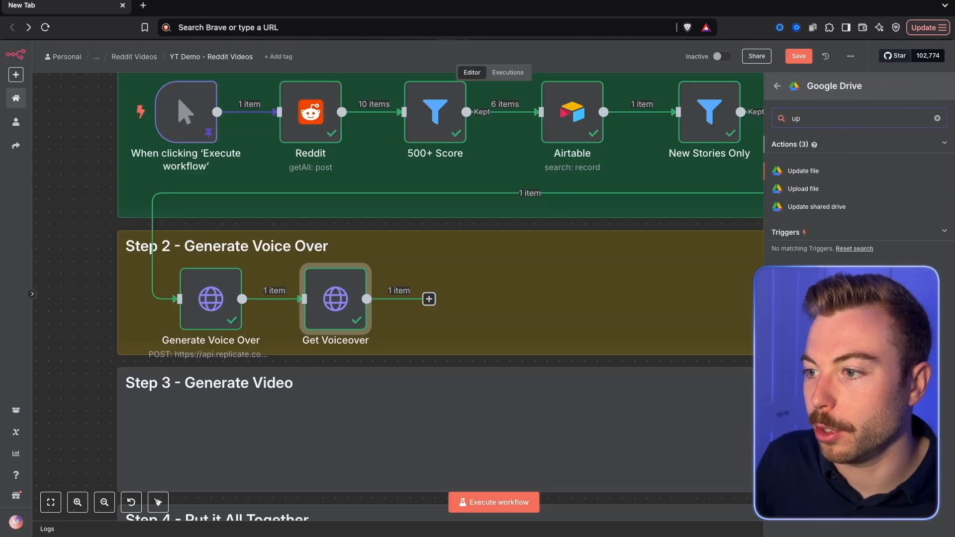
{"action": "left_click", "coordinate": [815, 194]}
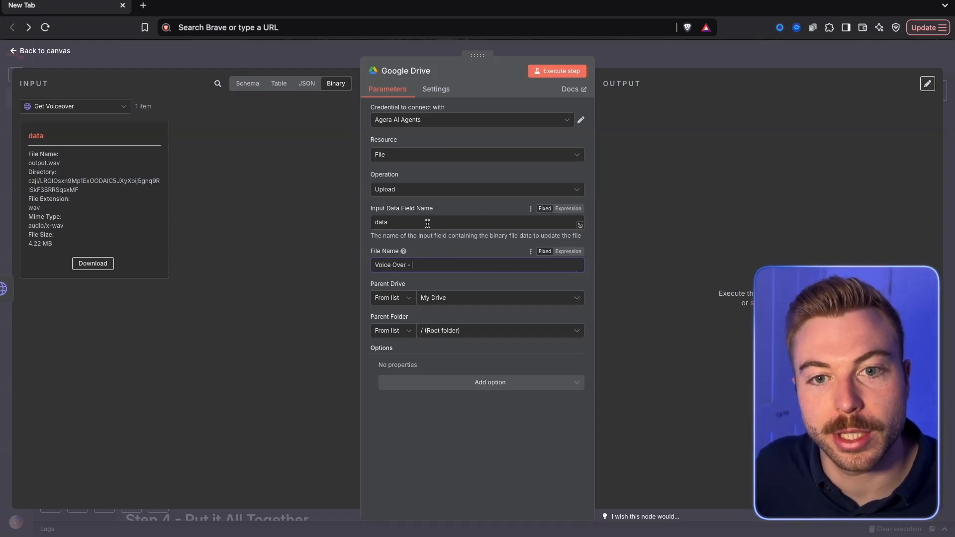
Try to append the title field from the 500+ Score node to the "Voice Over -" file name.
{"action": "left_click", "coordinate": [247, 83]}
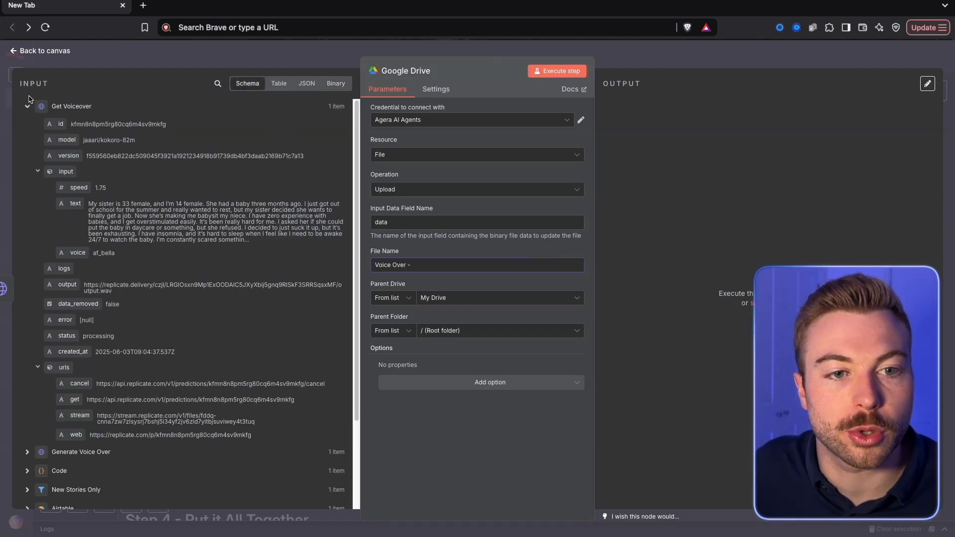
{"action": "left_click", "coordinate": [27, 105]}
{"action": "left_click", "coordinate": [25, 163]}
{"action": "left_click", "coordinate": [25, 162]}
{"action": "left_click", "coordinate": [28, 200]}
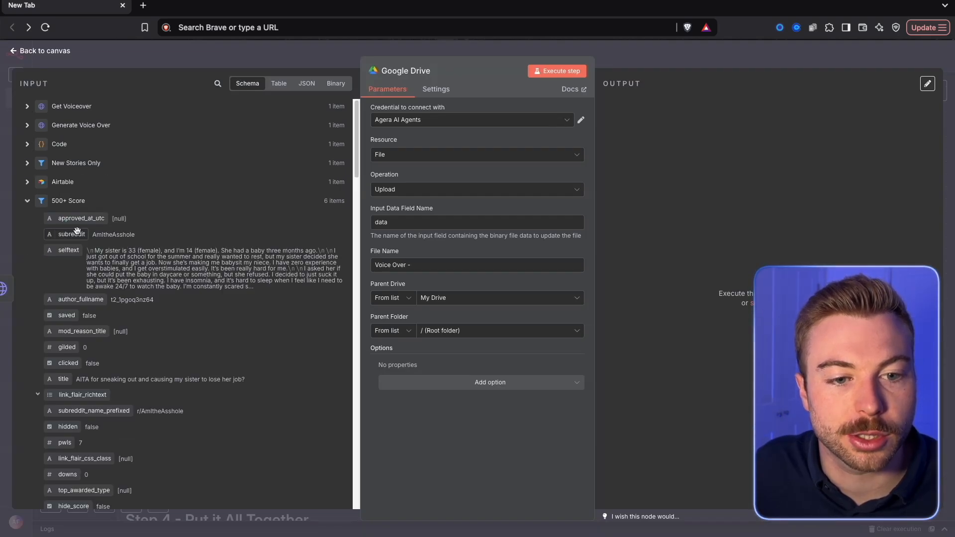
{"action": "left_click_drag", "start_coordinate": [64, 379], "coordinate": [498, 273]}
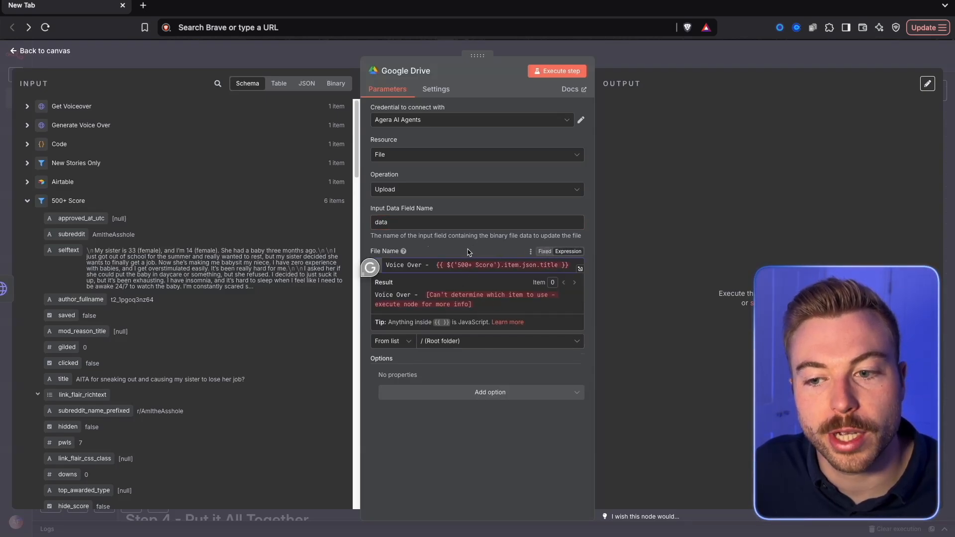
{"action": "left_click_drag", "start_coordinate": [440, 264], "coordinate": [591, 270]}
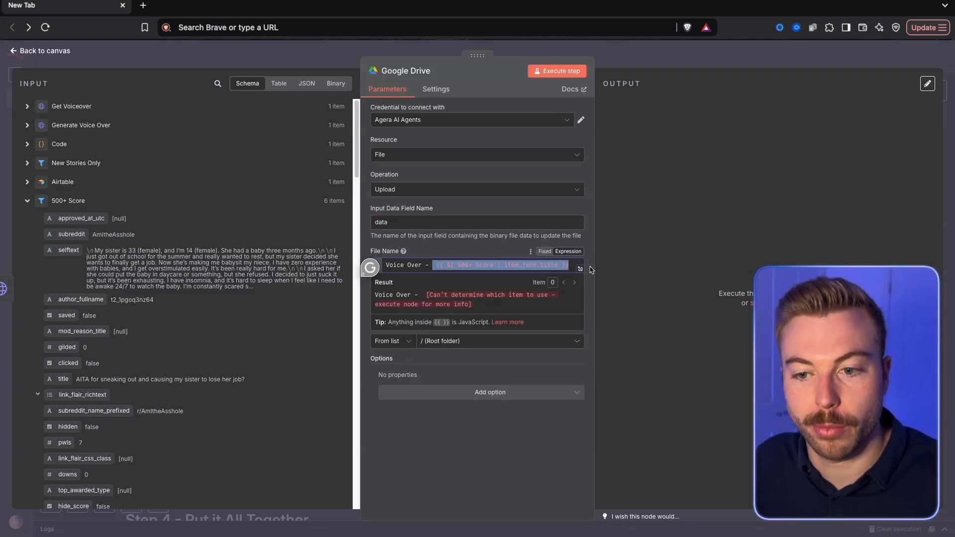
{"action": "key", "text": "BackSpace"}
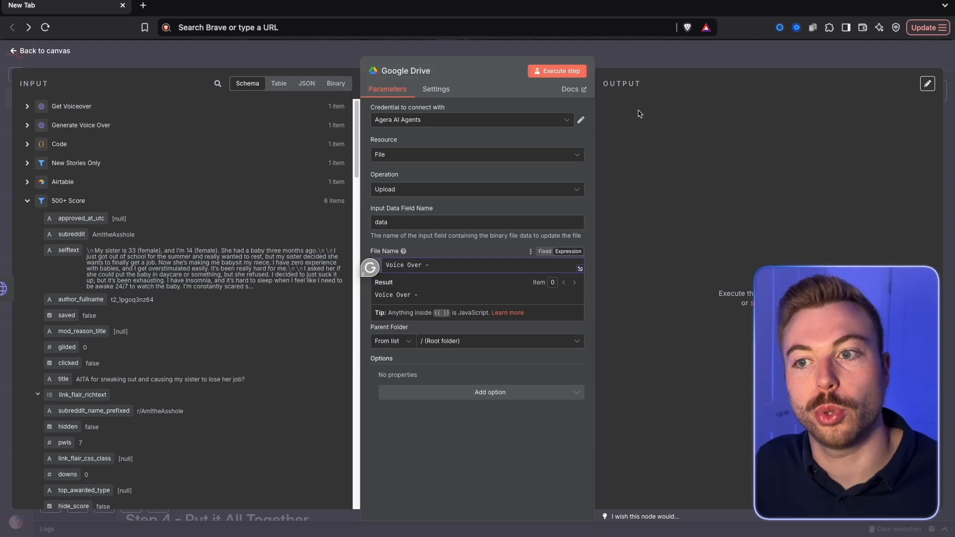
Insert a Merge node between Get Voiceover and Google Drive, with mode Combine and Combine By set to Position.
{"action": "left_click", "coordinate": [668, 62]}
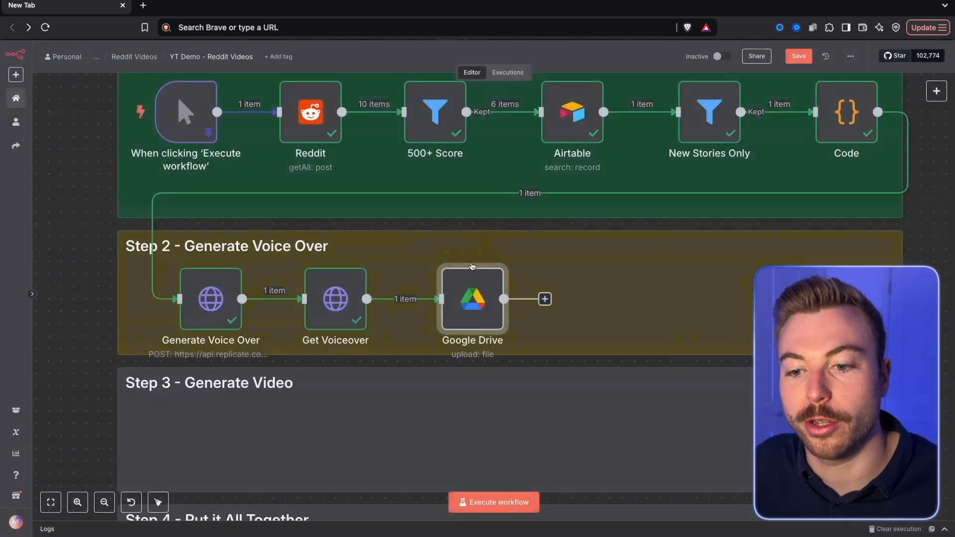
{"action": "left_click", "coordinate": [394, 299]}
{"action": "type", "text": "merge"}
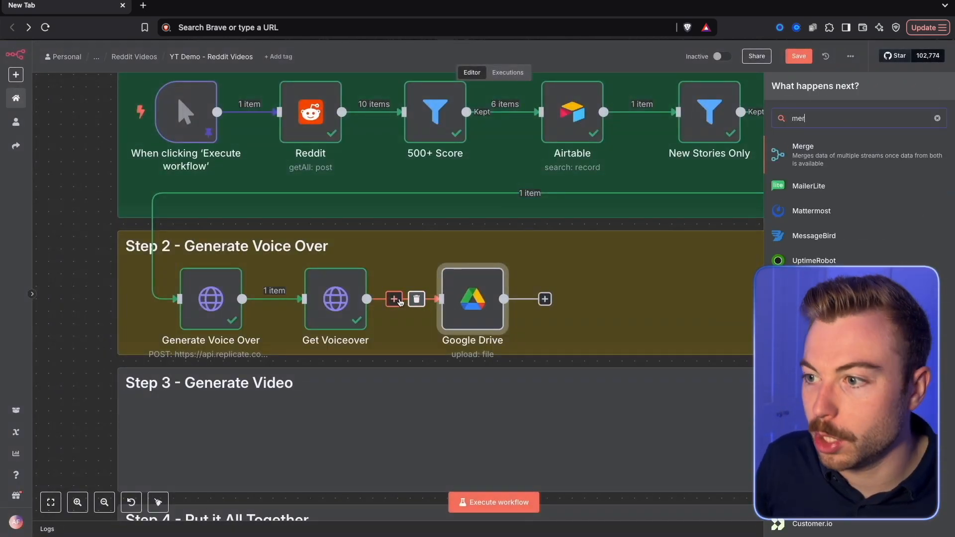
{"action": "key", "text": "Return"}
{"action": "left_click", "coordinate": [431, 124]}
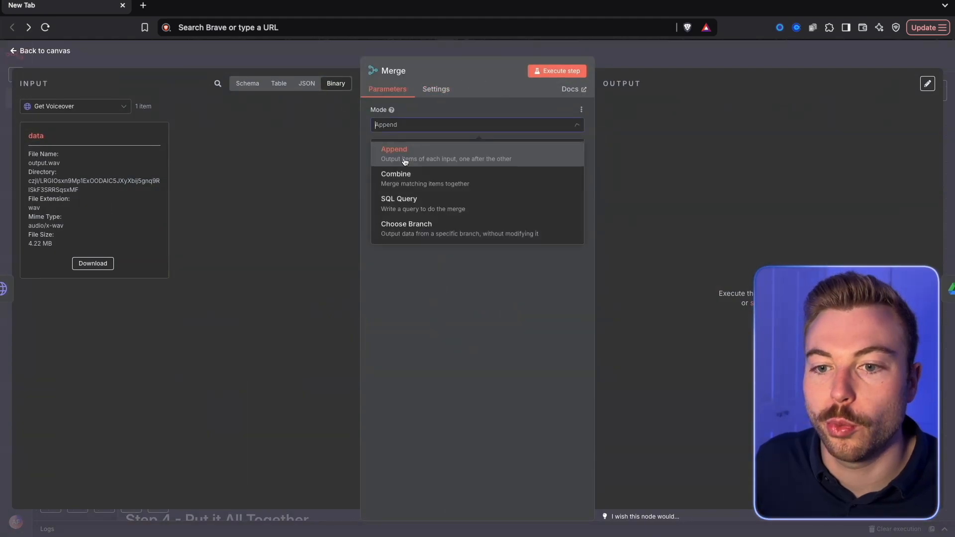
{"action": "left_click", "coordinate": [400, 186]}
{"action": "left_click", "coordinate": [419, 159]}
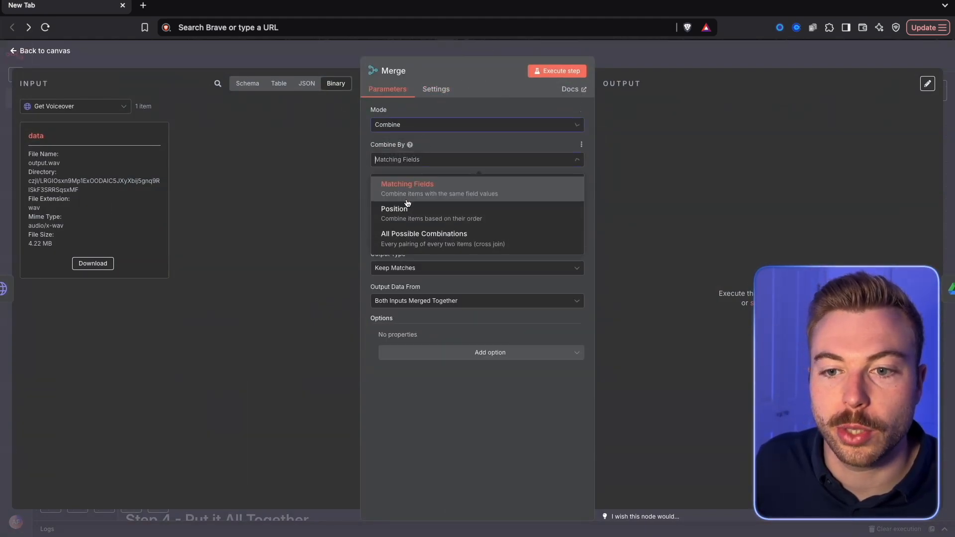
{"action": "left_click", "coordinate": [402, 214]}
{"action": "left_click", "coordinate": [642, 54]}
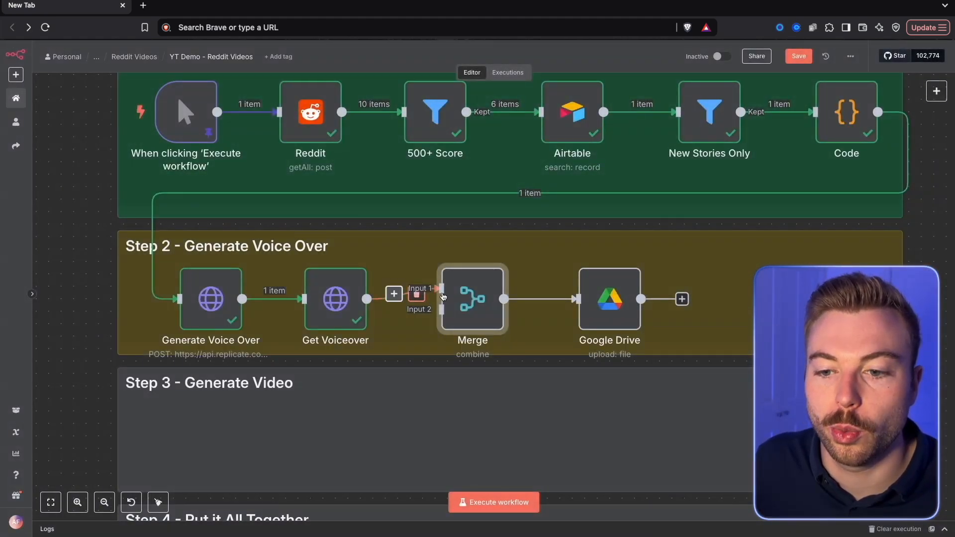
Rewire the Merge node so 500+ Score feeds Input 1 and Get Voiceover feeds Input 2.
{"action": "left_click", "coordinate": [417, 299]}
{"action": "left_click_drag", "start_coordinate": [367, 299], "coordinate": [442, 314]}
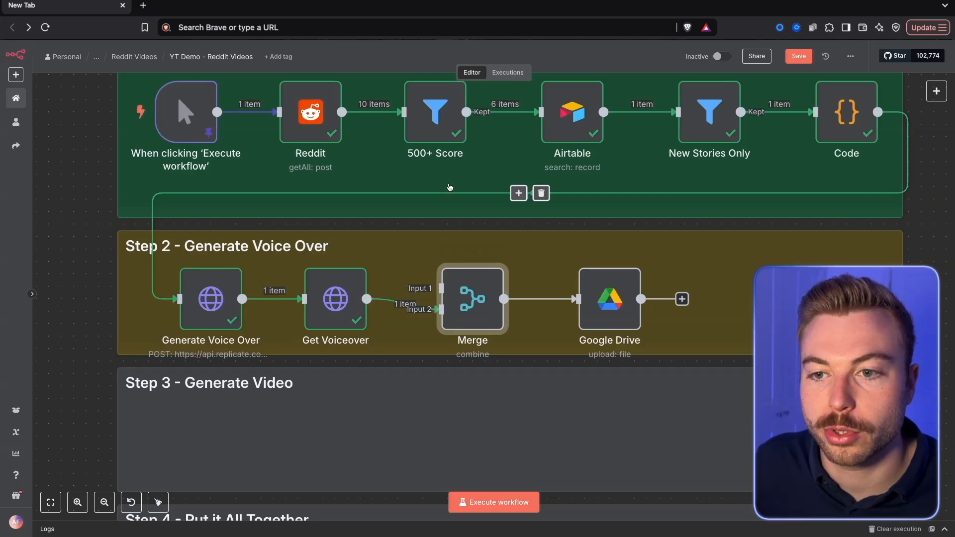
{"action": "left_click_drag", "start_coordinate": [466, 112], "coordinate": [442, 289]}
Execute the Merge node and move the Merge and Google Drive nodes closer to Get Voiceover.
{"action": "right_click", "coordinate": [470, 306]}
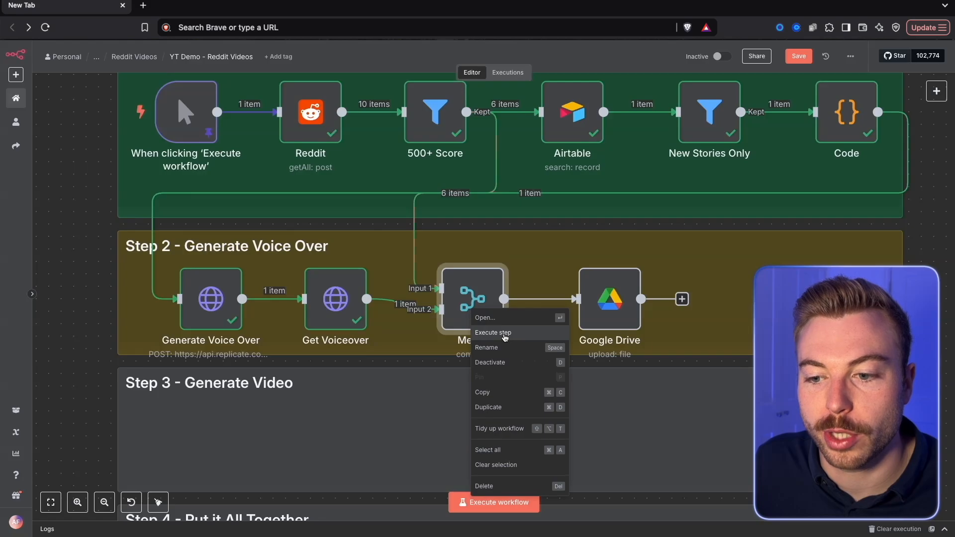
{"action": "left_click", "coordinate": [490, 332]}
{"action": "left_click_drag", "start_coordinate": [479, 317], "coordinate": [442, 317]}
{"action": "left_click_drag", "start_coordinate": [620, 326], "coordinate": [532, 327]}
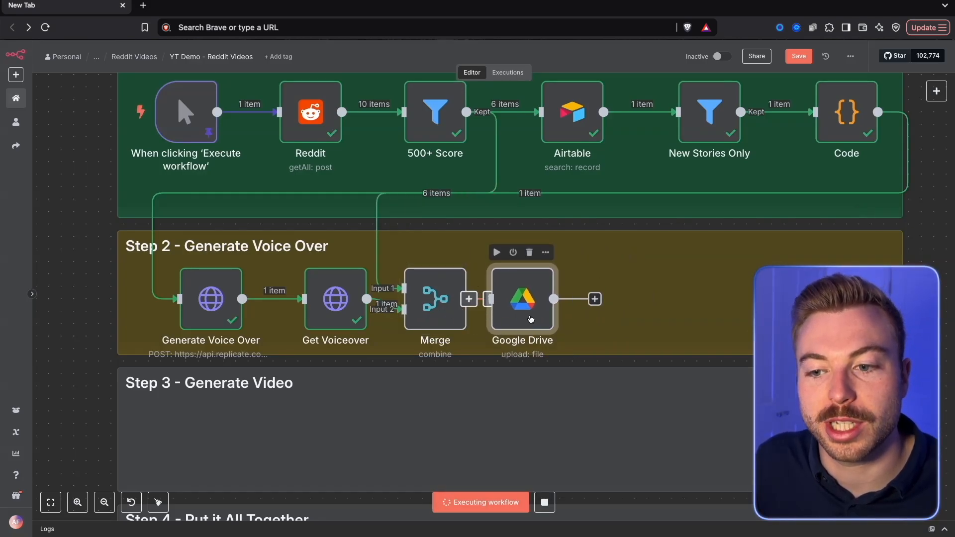
In the Google Drive node, set the file name to "Voice Over - {{ $json.title }}" using the Merge title field.
{"action": "double_click", "coordinate": [531, 319]}
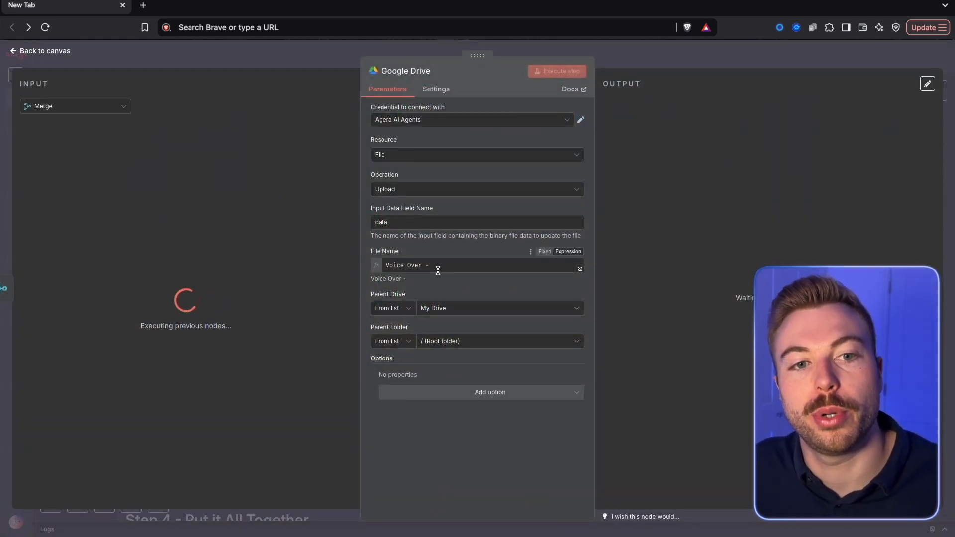
{"action": "left_click", "coordinate": [247, 83]}
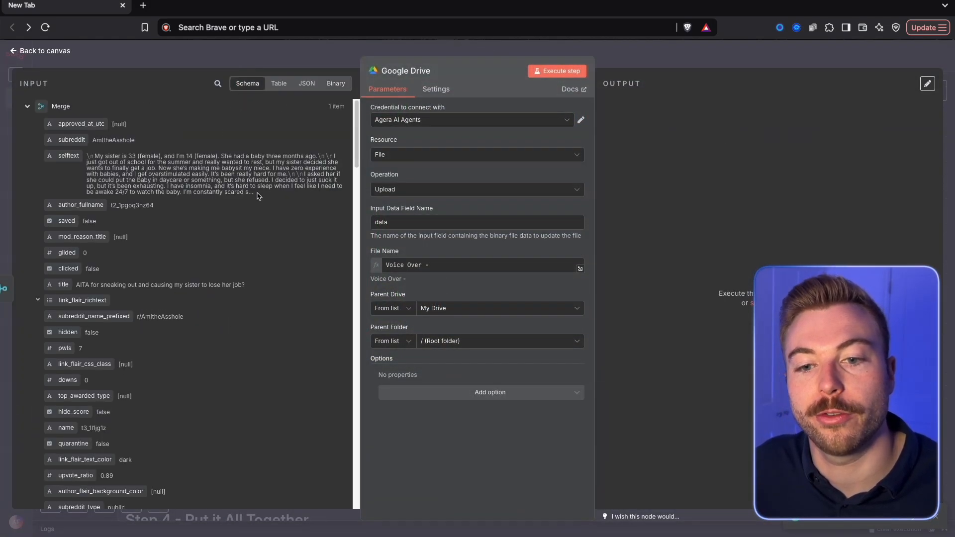
{"action": "left_click_drag", "start_coordinate": [63, 284], "coordinate": [483, 285]}
{"action": "left_click", "coordinate": [753, 303]}
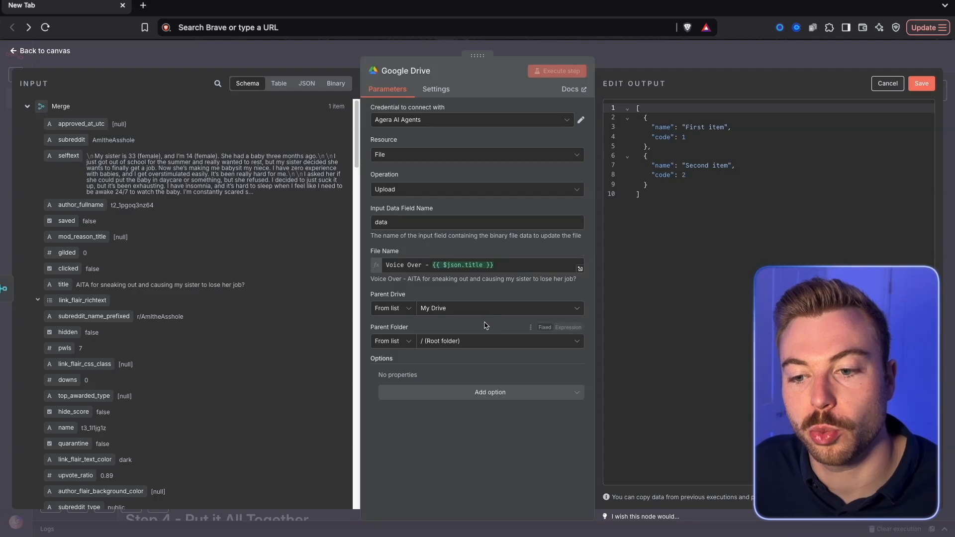
{"action": "left_click", "coordinate": [886, 90]}
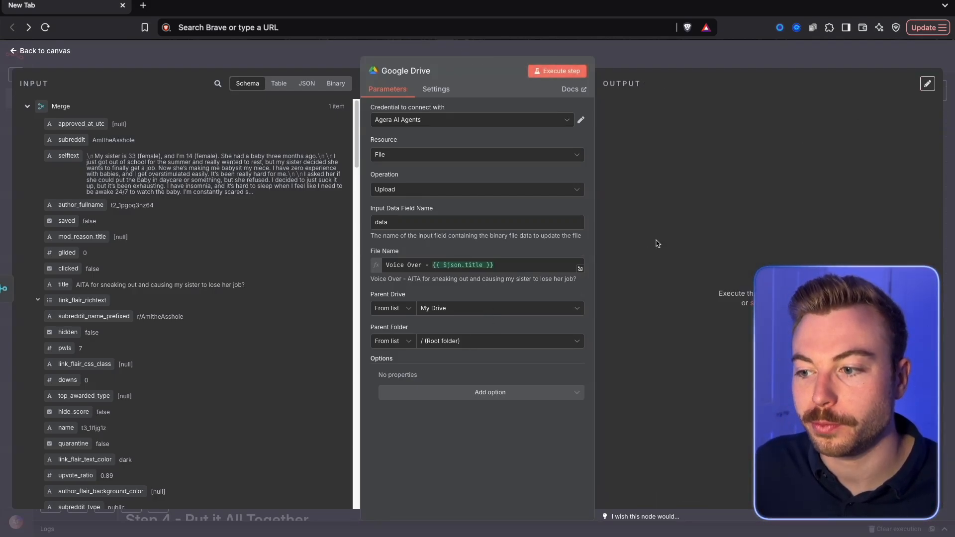
Search the Drive folders for "reddit voice" and set the upload's parent folder to Reddit Voice Overs.
{"action": "left_click", "coordinate": [478, 341]}
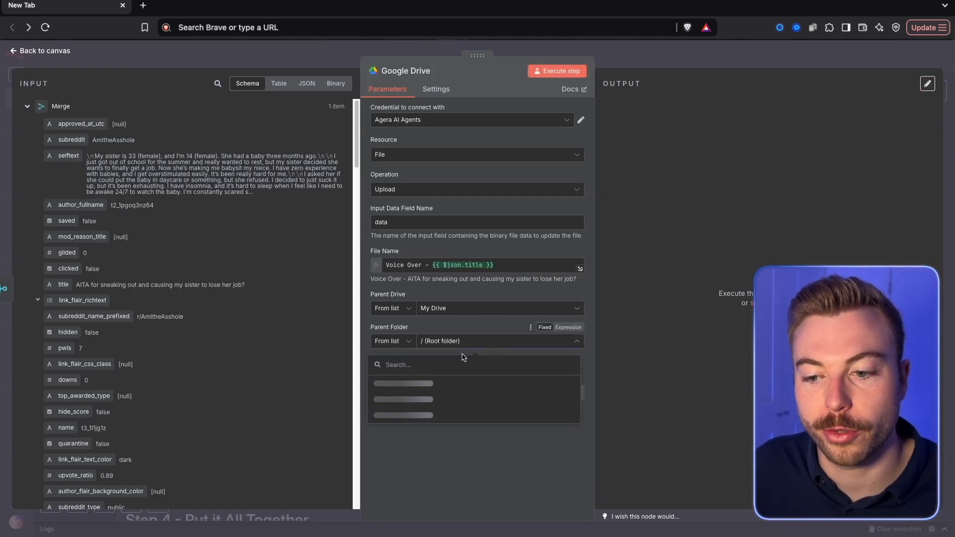
{"action": "type", "text": "it "}
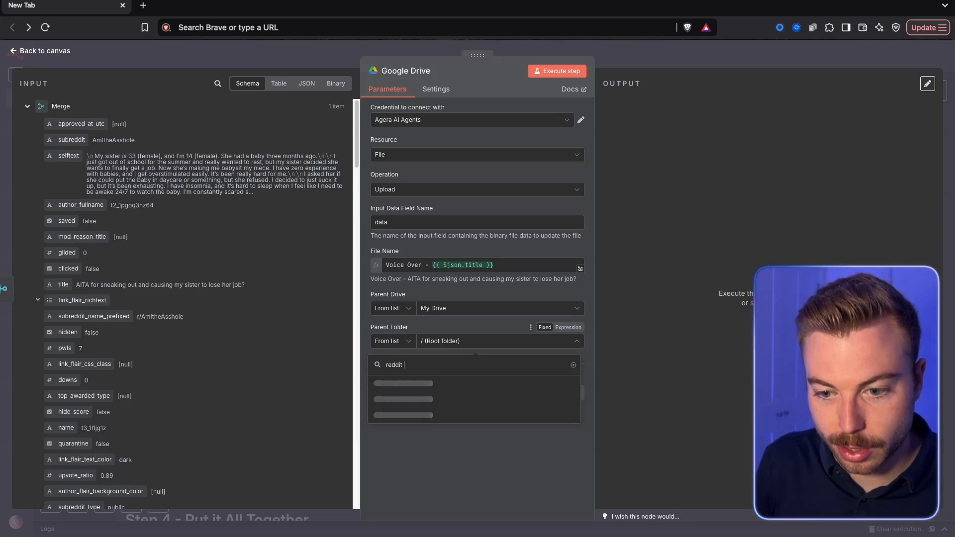
{"action": "type", "text": "voice"}
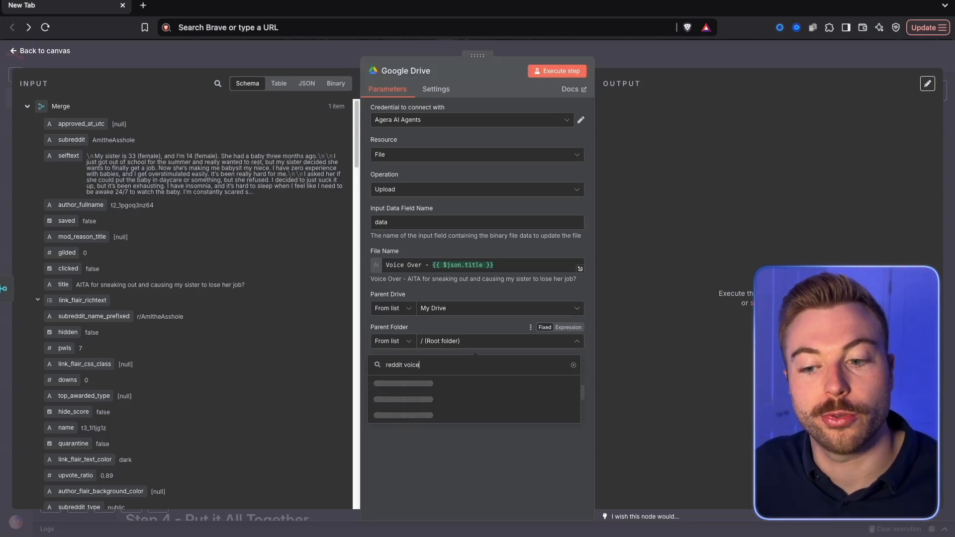
{"action": "left_click", "coordinate": [453, 383]}
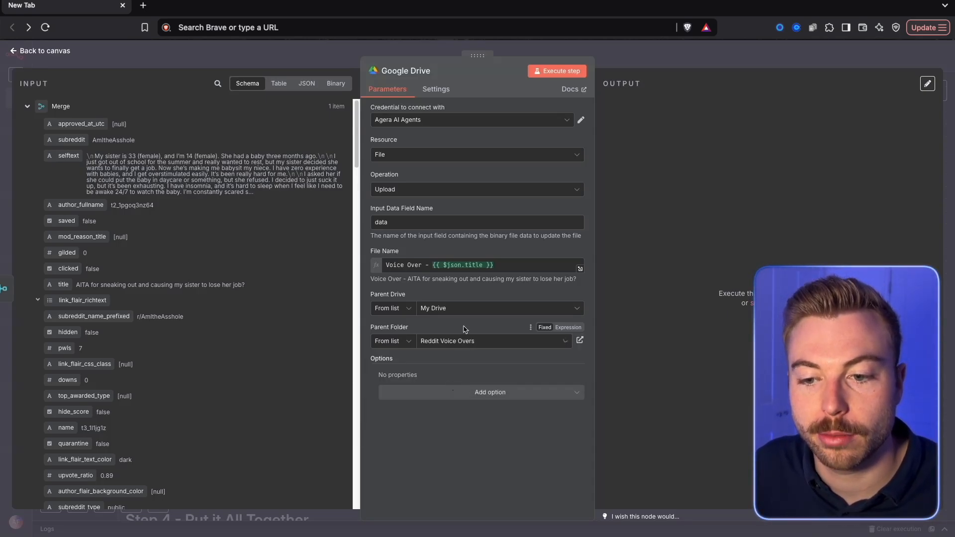
Review the new Google Drive OAuth2 credential form and its n8n setup documentation, and leave without saving a credential.
{"action": "left_click", "coordinate": [455, 119]}
{"action": "left_click", "coordinate": [447, 169]}
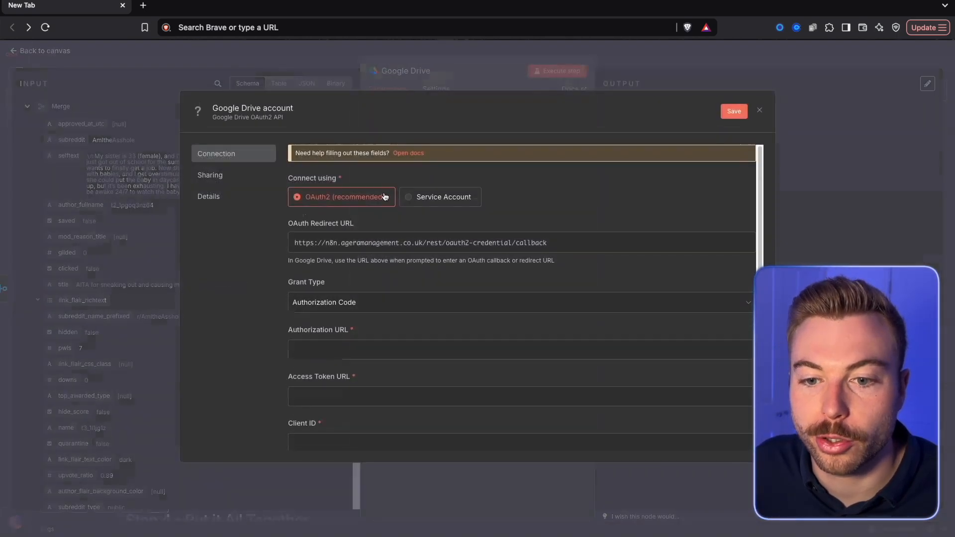
{"action": "scroll", "coordinate": [444, 397], "scroll_direction": "down", "scroll_amount": 3}
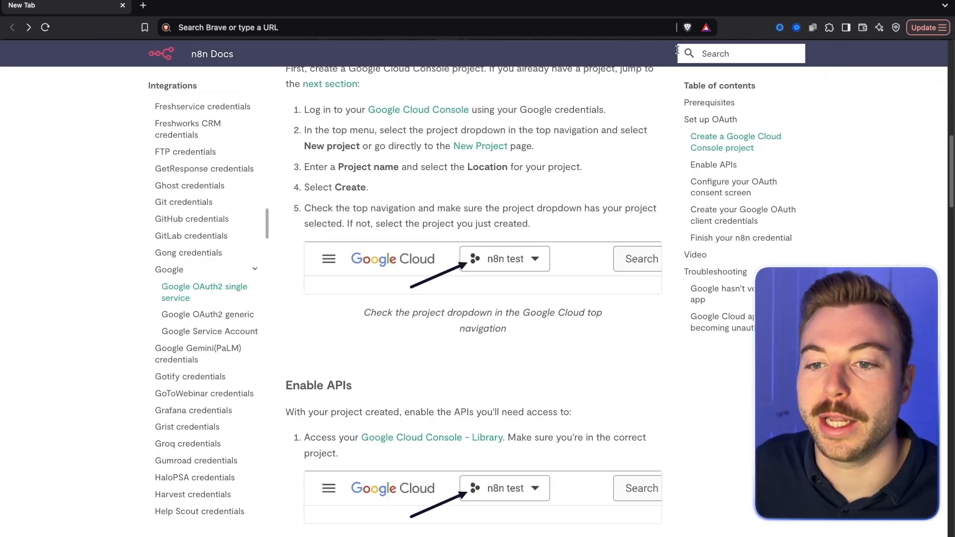
{"action": "scroll", "coordinate": [473, 298], "scroll_direction": "up", "scroll_amount": 10}
{"action": "scroll", "coordinate": [204, 323], "scroll_direction": "up", "scroll_amount": 5}
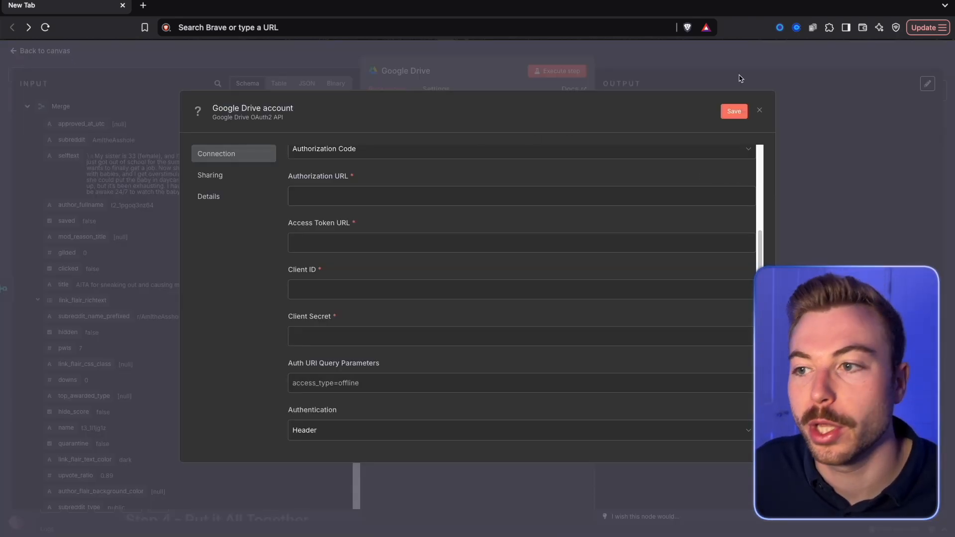
{"action": "left_click", "coordinate": [739, 74]}
{"action": "left_click", "coordinate": [506, 310]}
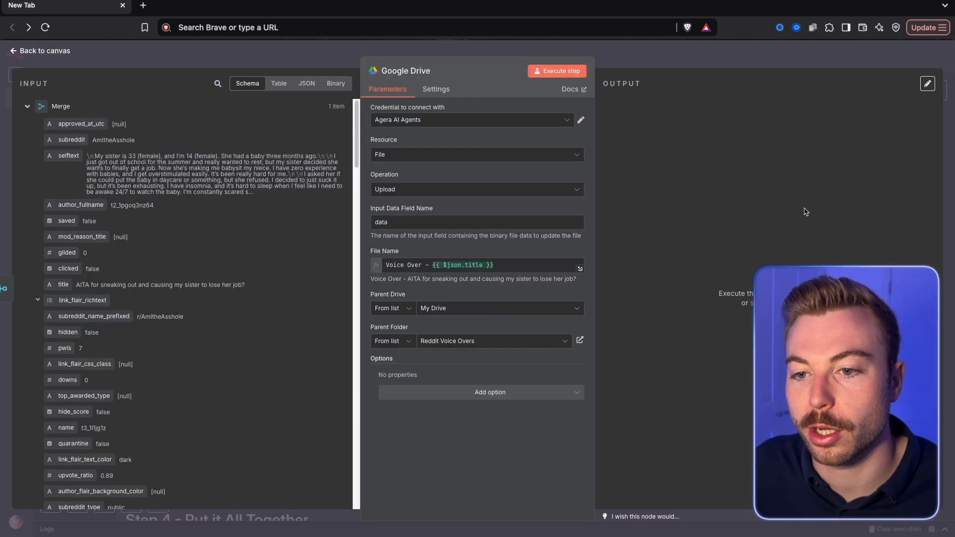
Execute the Google Drive upload node and check the Reddit Voice Overs folder in Drive for the uploaded file.
{"action": "left_click", "coordinate": [570, 72]}
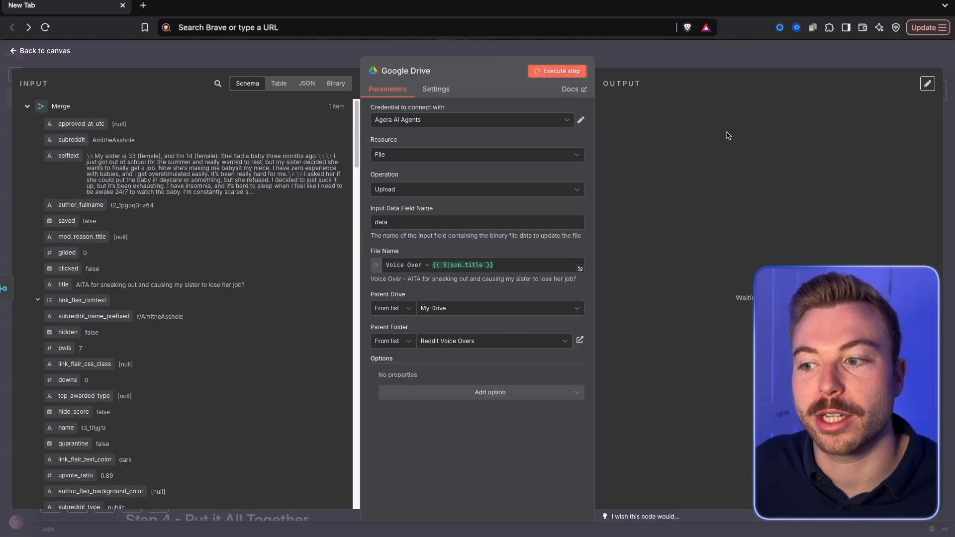
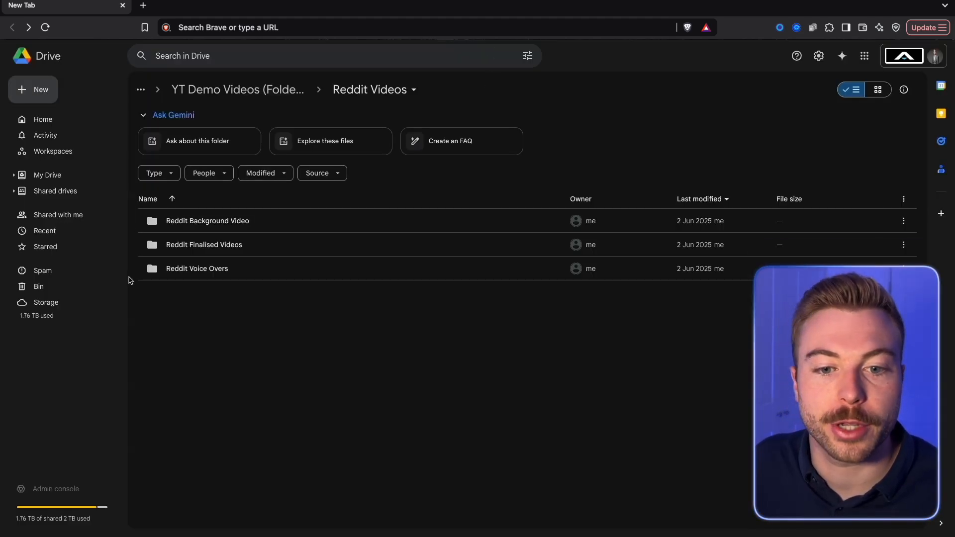
{"action": "double_click", "coordinate": [215, 280]}
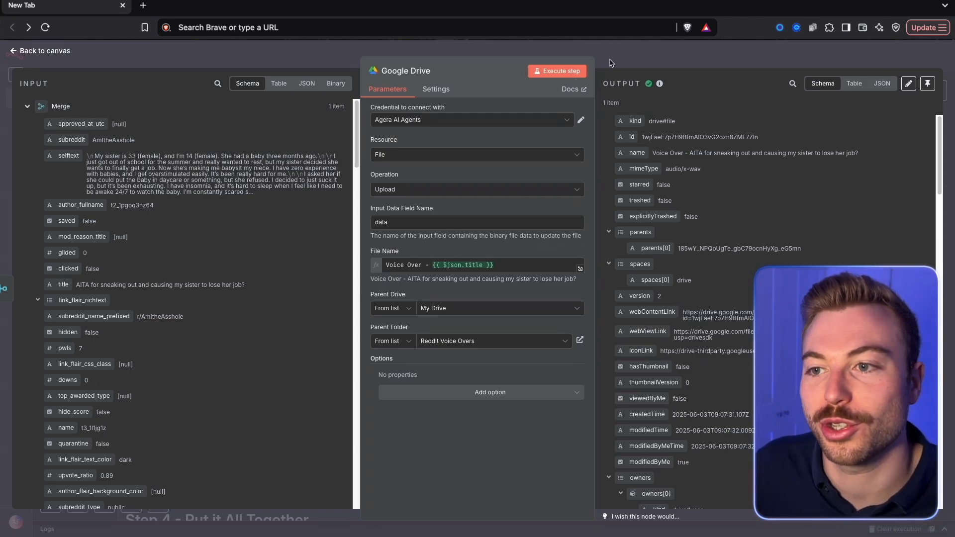
{"action": "left_click", "coordinate": [611, 62]}
Adjust the Google Drive node's position beside Merge and color the Step 2 - Generate Voice Over sticky note green.
{"action": "left_click_drag", "start_coordinate": [522, 298], "coordinate": [547, 298]}
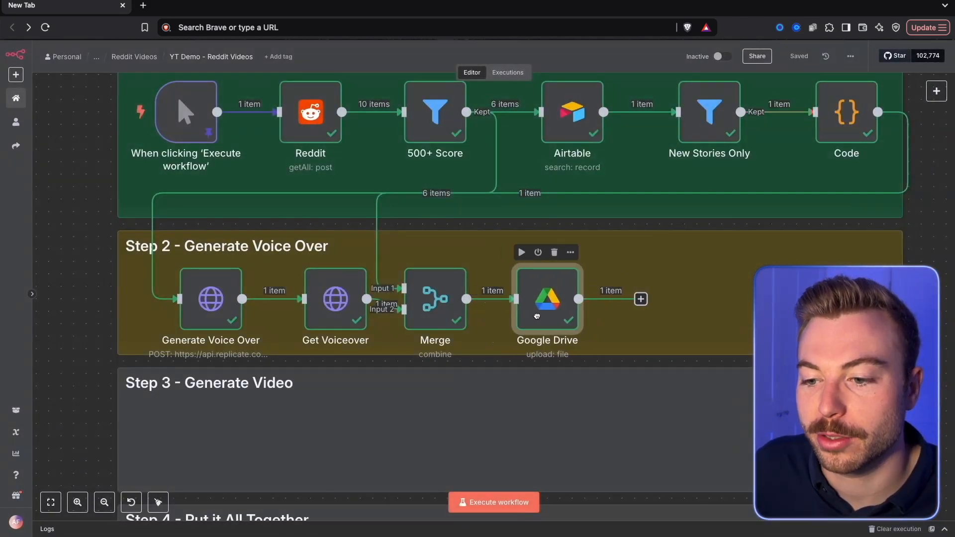
{"action": "left_click", "coordinate": [878, 214]}
{"action": "left_click", "coordinate": [876, 198]}
Add a Basic LLM Chain node in the Step 3 - Generate Video section, connected to the Google Drive node's output.
{"action": "left_click_drag", "start_coordinate": [648, 386], "coordinate": [643, 267]}
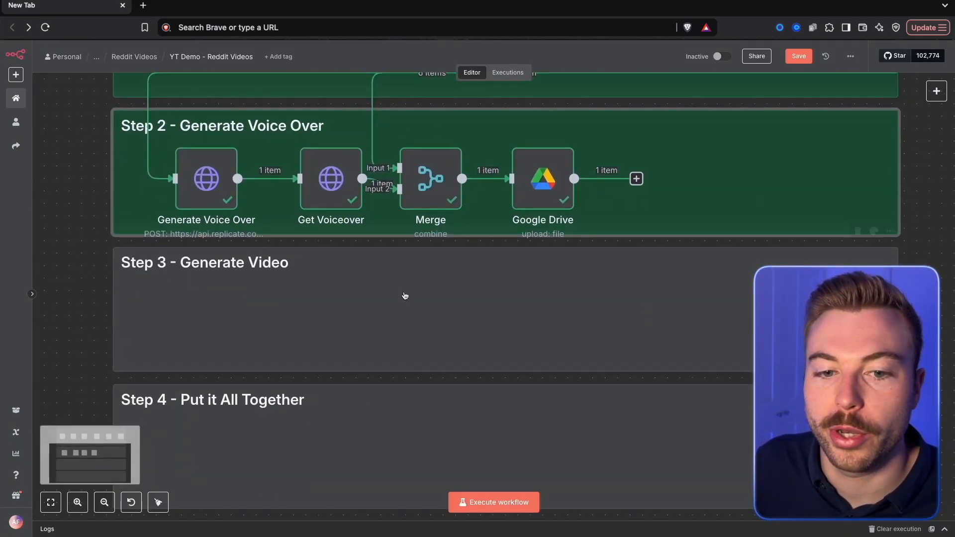
{"action": "left_click_drag", "start_coordinate": [634, 179], "coordinate": [136, 331]}
{"action": "type", "text": "basic"}
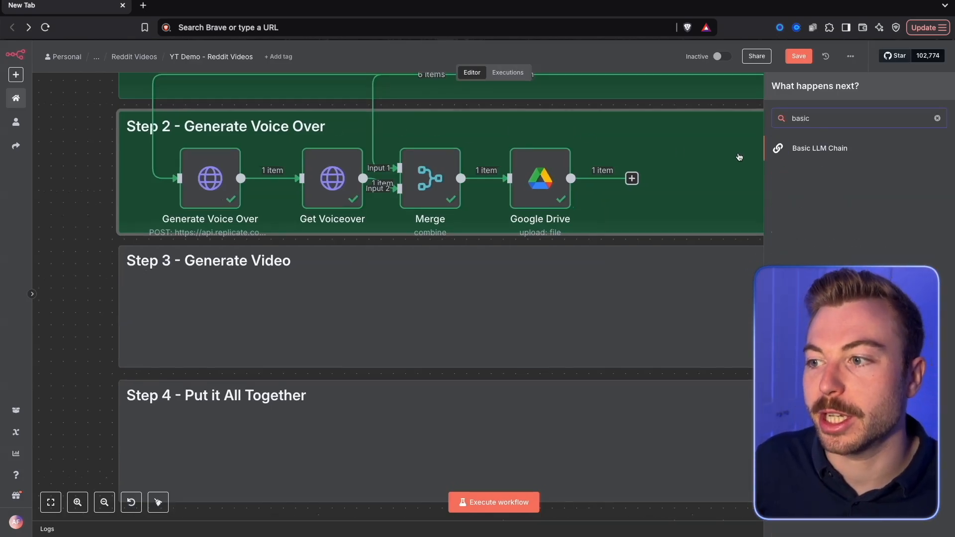
{"action": "left_click", "coordinate": [868, 149]}
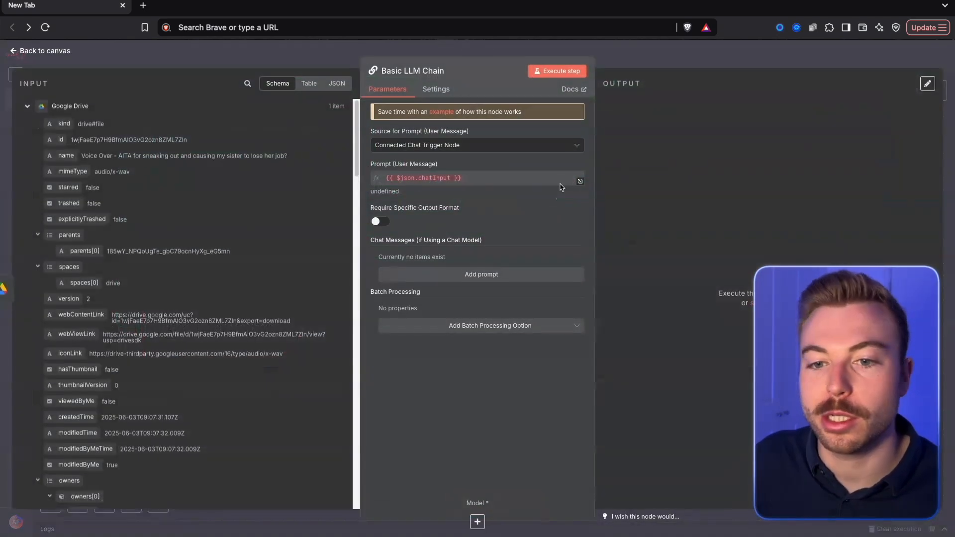
{"action": "left_click", "coordinate": [634, 59]}
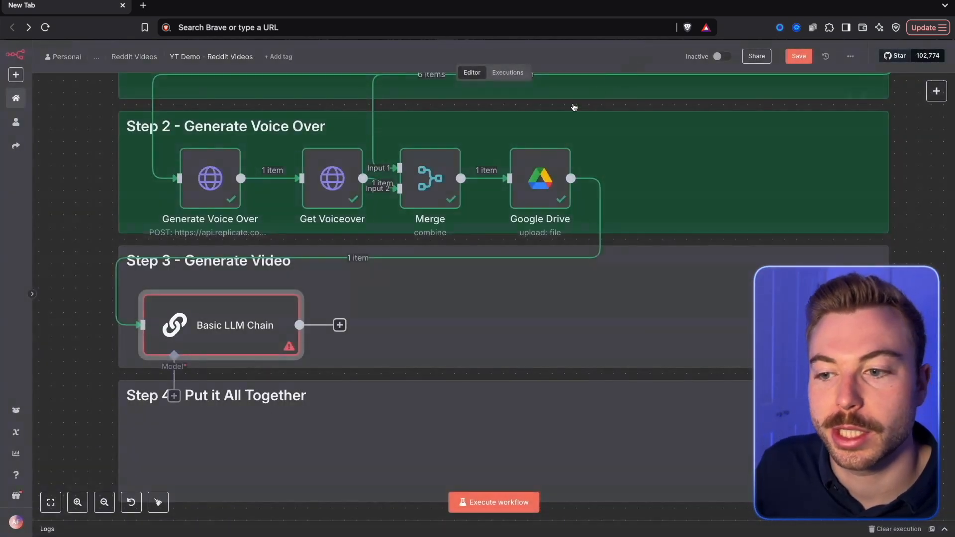
Attach an OpenAI Chat Model as the language model of the Basic LLM Chain.
{"action": "left_click", "coordinate": [174, 395]}
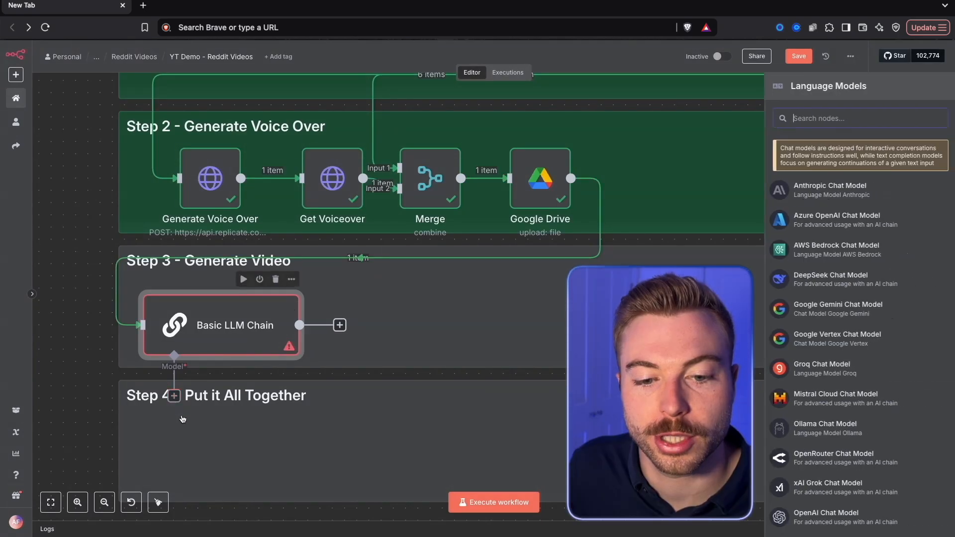
{"action": "scroll", "coordinate": [845, 239], "scroll_direction": "down", "scroll_amount": 3}
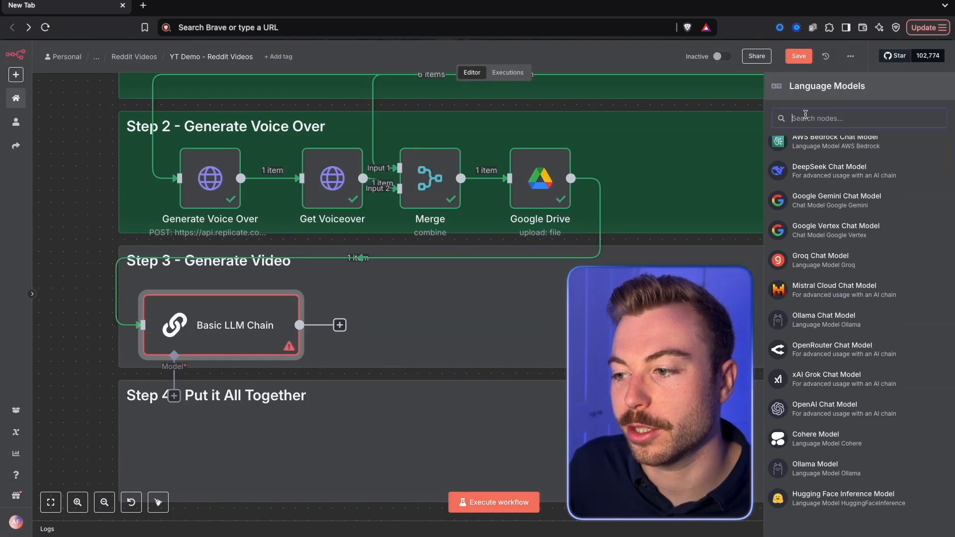
{"action": "scroll", "coordinate": [834, 413], "scroll_direction": "up", "scroll_amount": 3}
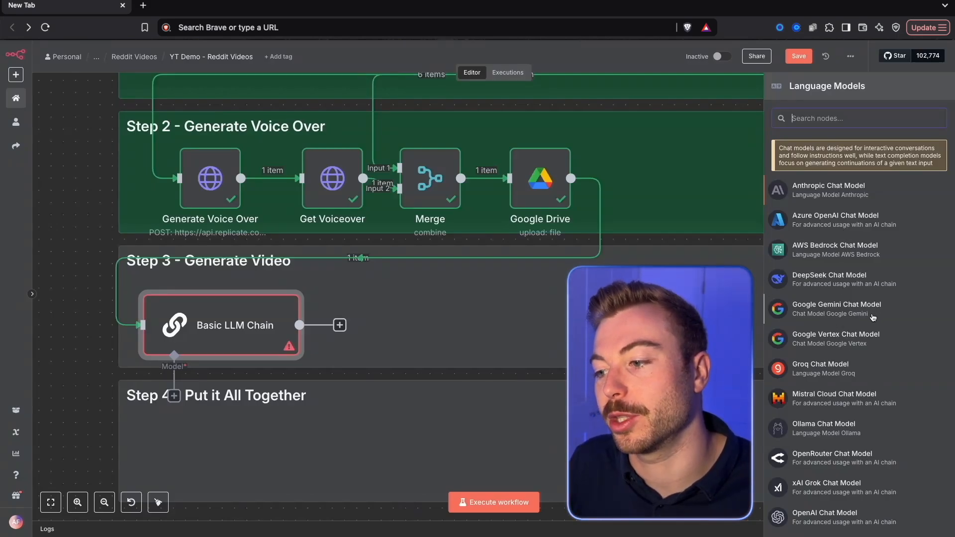
{"action": "scroll", "coordinate": [846, 348], "scroll_direction": "down", "scroll_amount": 3}
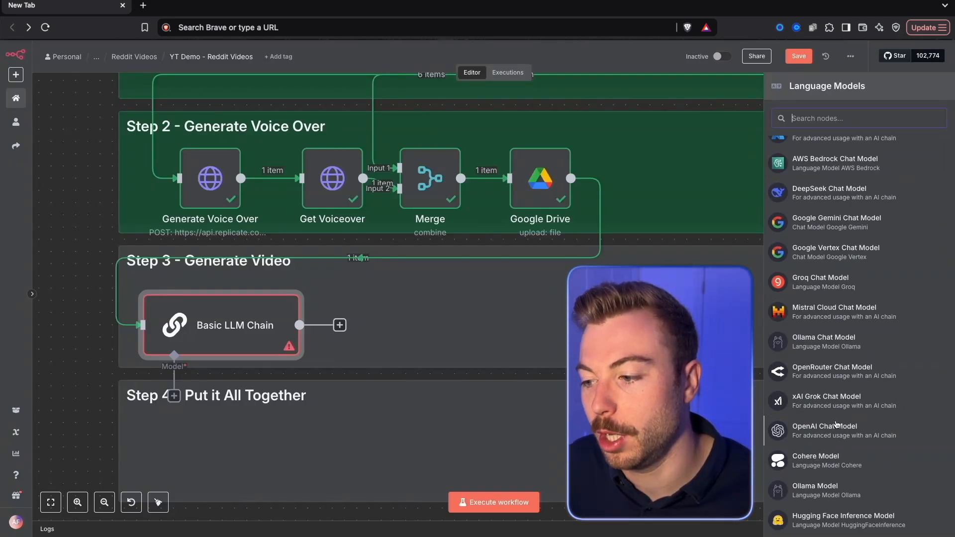
{"action": "left_click", "coordinate": [791, 429]}
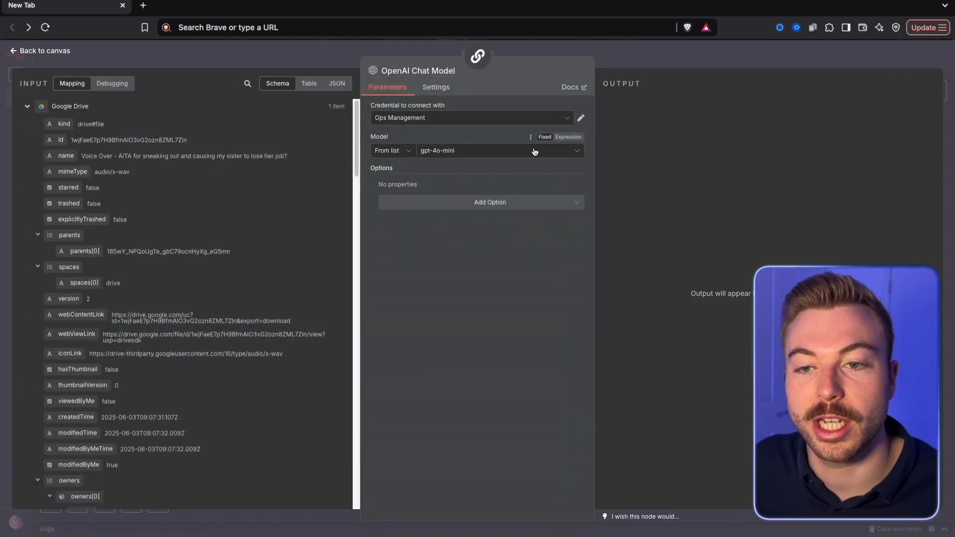
Set the OpenAI Chat Model's model to gpt-4.1 and return to the canvas.
{"action": "left_click", "coordinate": [535, 151]}
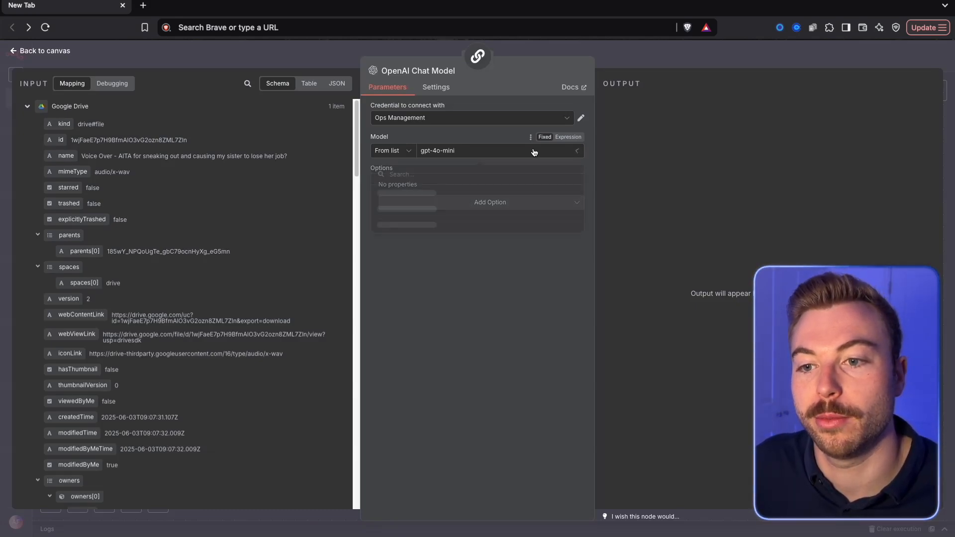
{"action": "left_click", "coordinate": [486, 151]}
{"action": "left_click", "coordinate": [487, 152]}
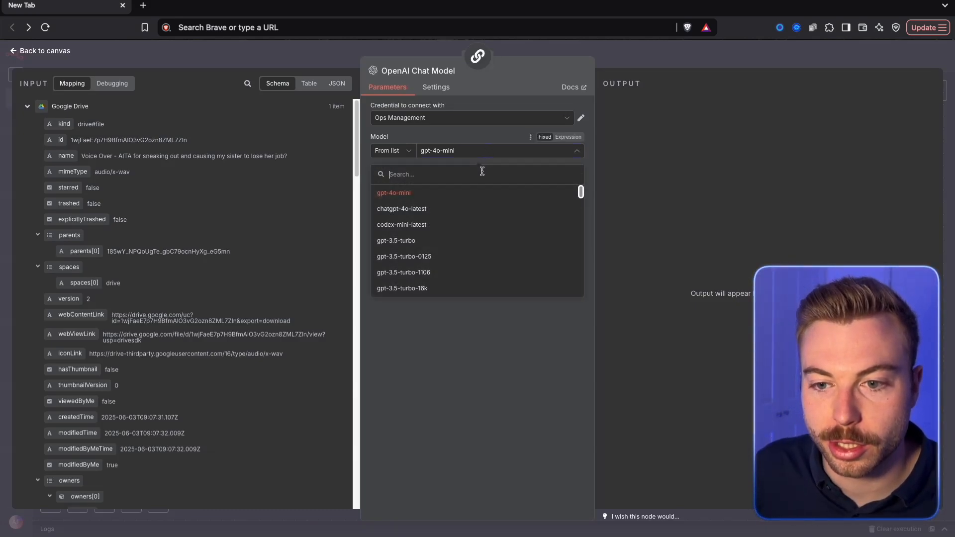
{"action": "type", "text": "4.1"}
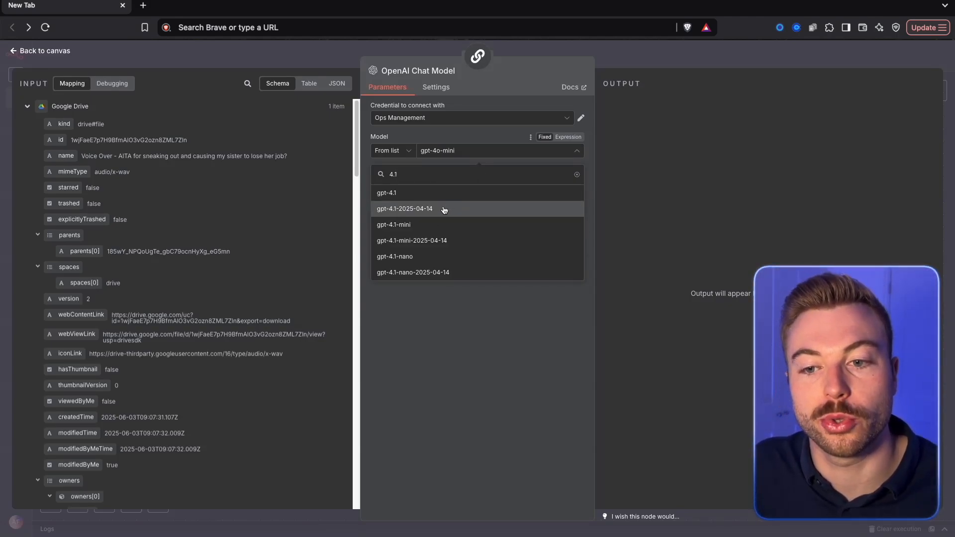
{"action": "left_click", "coordinate": [431, 193]}
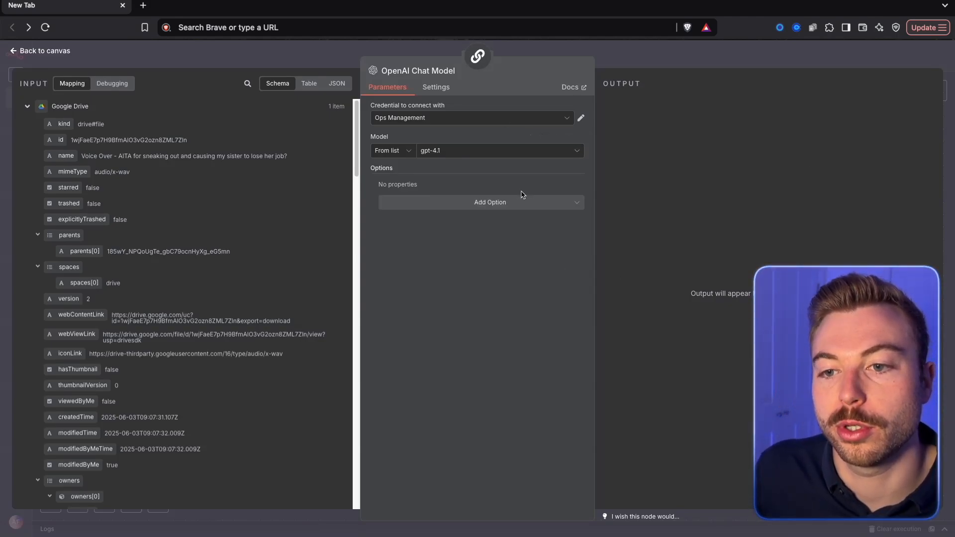
{"action": "left_click", "coordinate": [614, 56]}
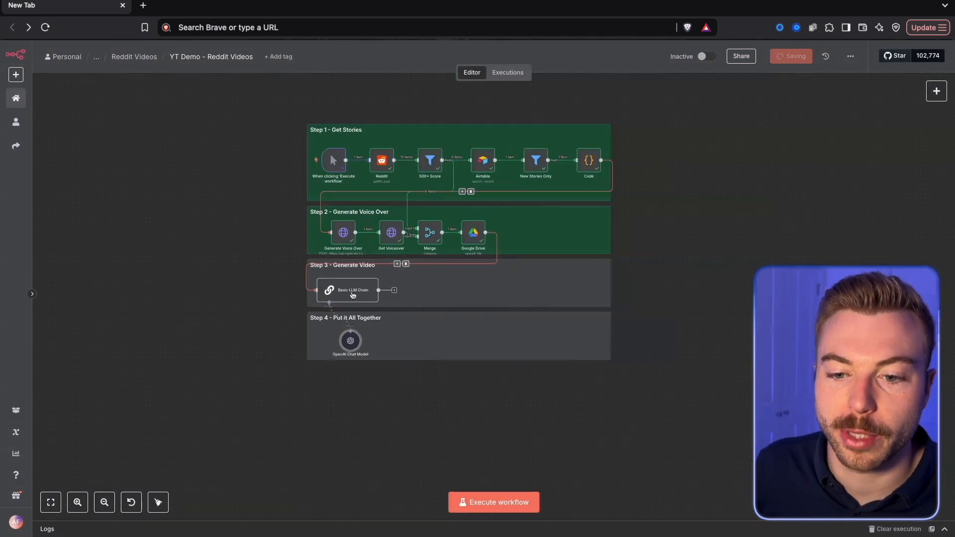
Rearrange the Basic LLM Chain and OpenAI Chat Model side by side inside the Step 3 - Generate Video section.
{"action": "scroll", "coordinate": [429, 268], "scroll_direction": "down", "scroll_amount": 5}
{"action": "left_click_drag", "start_coordinate": [348, 287], "coordinate": [386, 285]}
{"action": "left_click_drag", "start_coordinate": [359, 330], "coordinate": [336, 275]}
{"action": "left_click_drag", "start_coordinate": [392, 289], "coordinate": [388, 290]}
{"action": "scroll", "coordinate": [388, 290], "scroll_direction": "up", "scroll_amount": 5}
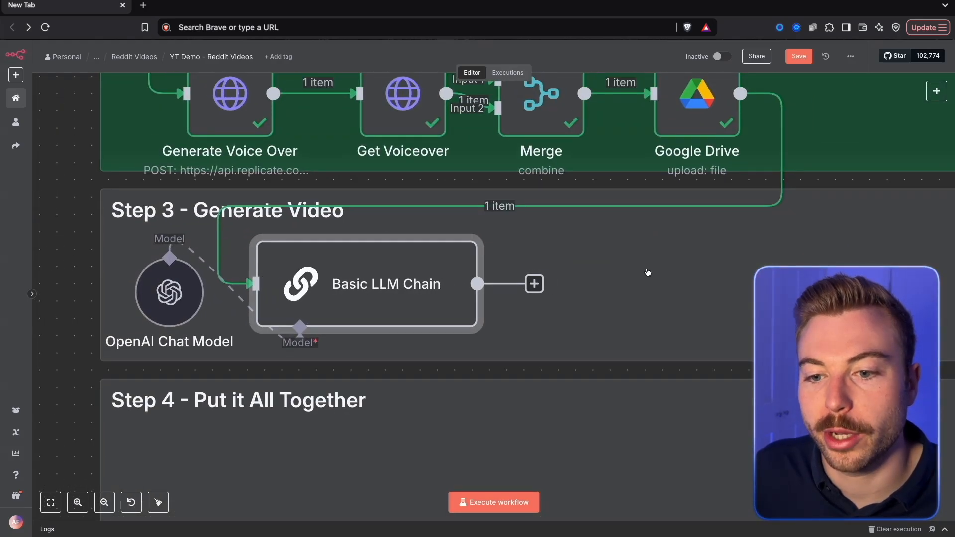
Open the Basic LLM Chain's settings and set the user message prompt source to Define below.
{"action": "scroll", "coordinate": [612, 273], "scroll_direction": "down", "scroll_amount": 2}
{"action": "scroll", "coordinate": [612, 273], "scroll_direction": "right", "scroll_amount": 2}
{"action": "double_click", "coordinate": [408, 256]}
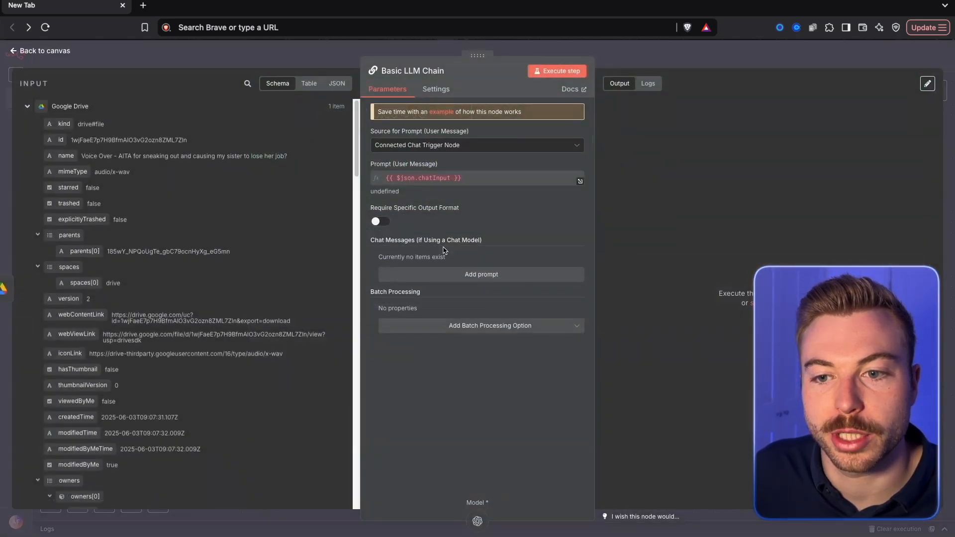
{"action": "left_click", "coordinate": [397, 145]}
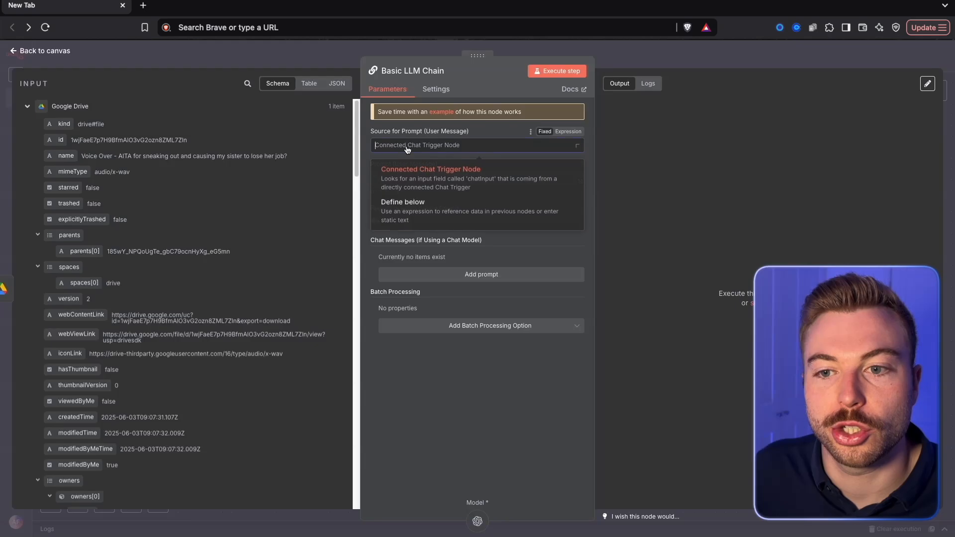
{"action": "left_click", "coordinate": [415, 208]}
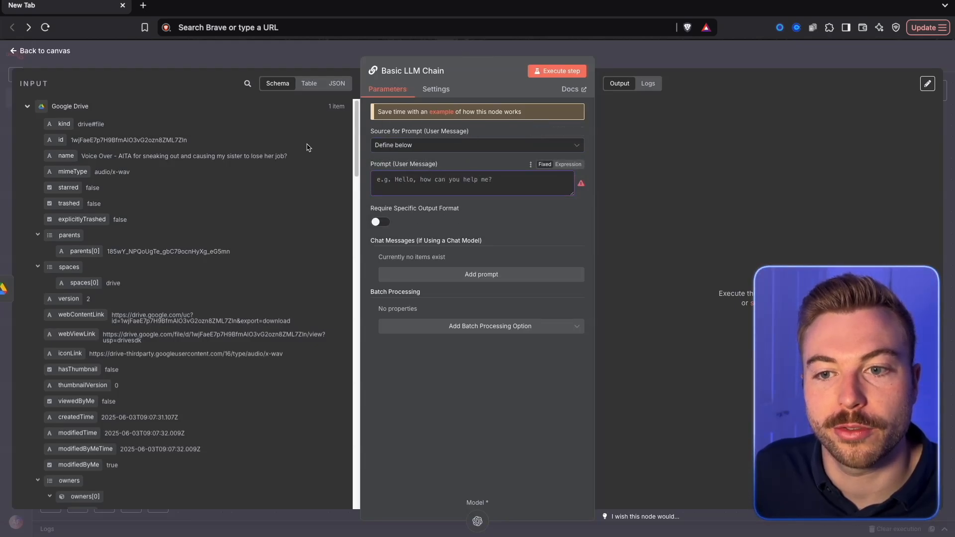
Set the user prompt to "Video Context: " followed by the input text field from the Get Voiceover node.
{"action": "left_click", "coordinate": [25, 106]}
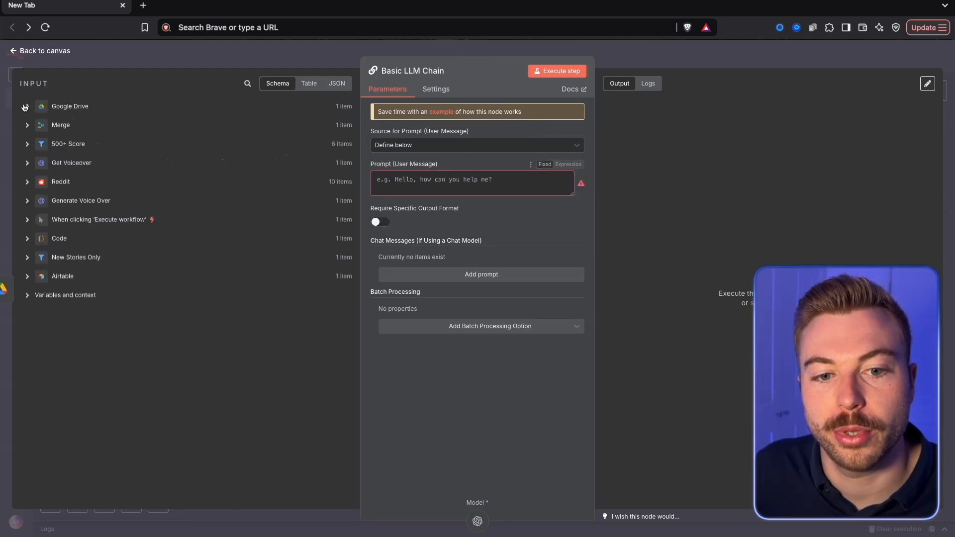
{"action": "left_click", "coordinate": [28, 145]}
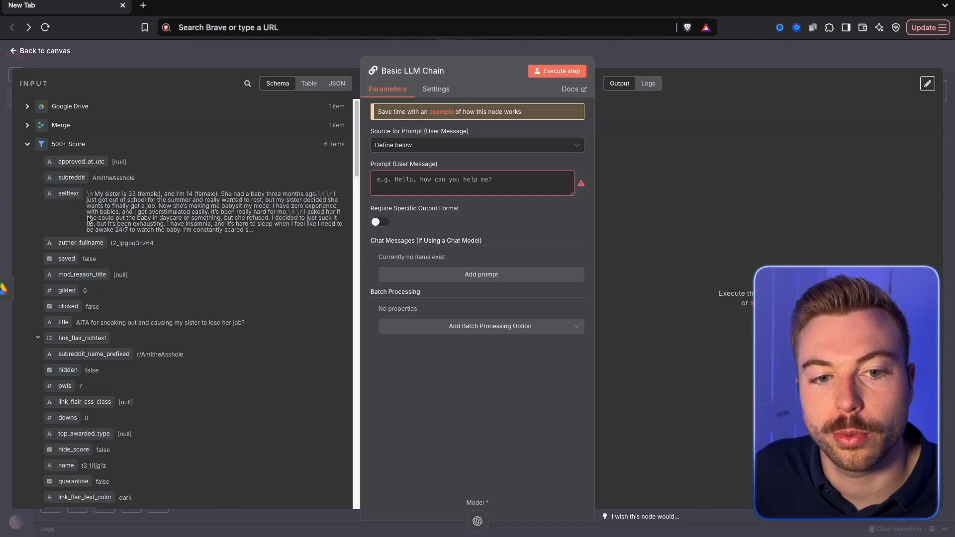
{"action": "left_click", "coordinate": [28, 144]}
{"action": "left_click", "coordinate": [28, 164]}
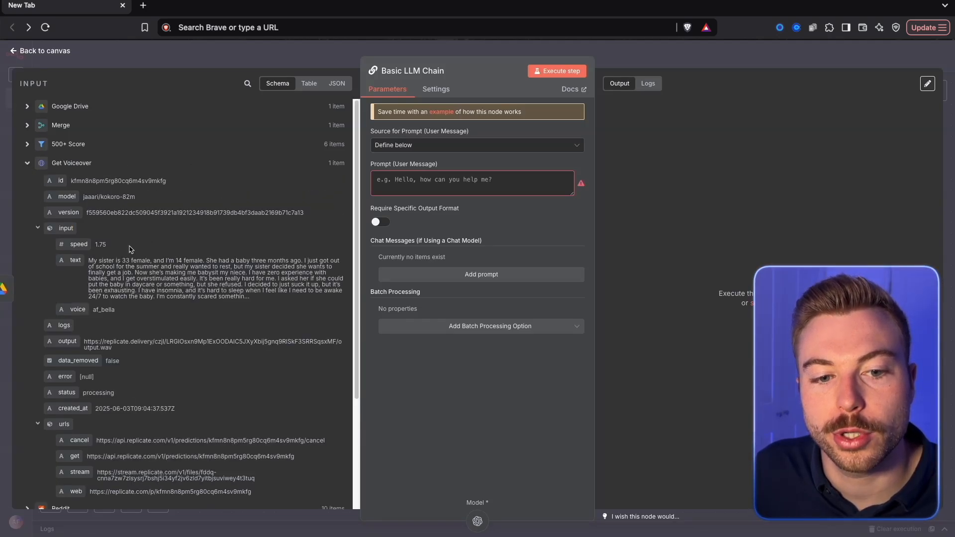
{"action": "left_click_drag", "start_coordinate": [72, 262], "coordinate": [386, 183]}
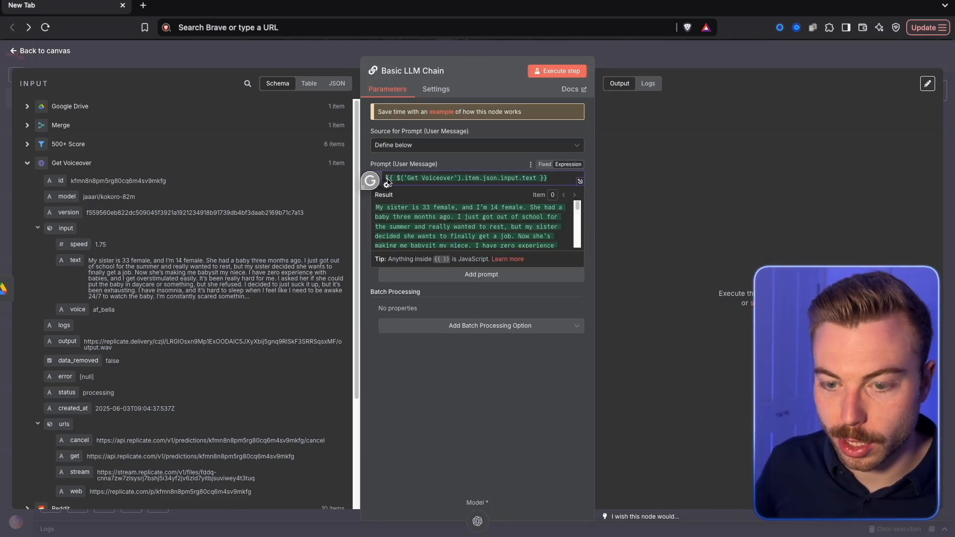
{"action": "type", "text": "Video "}
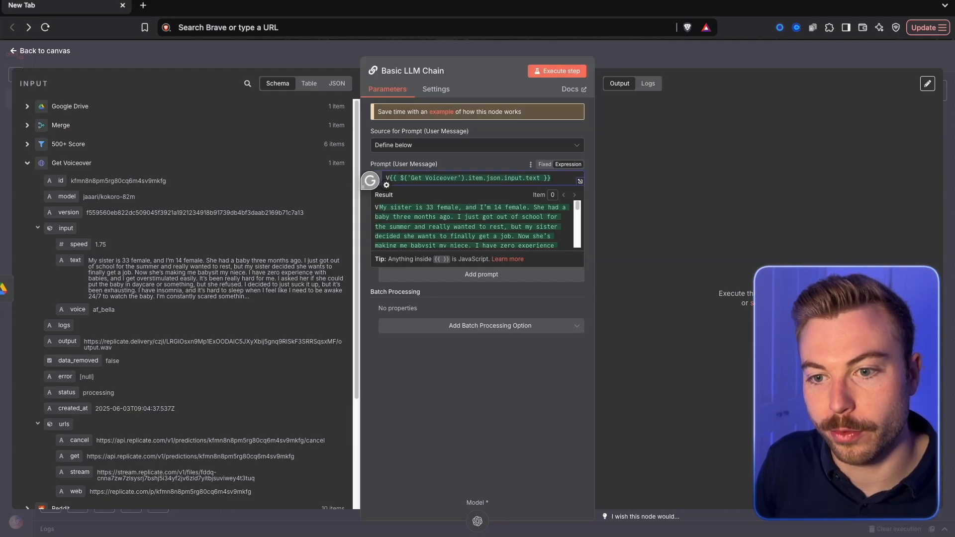
{"action": "type", "text": "Context:"}
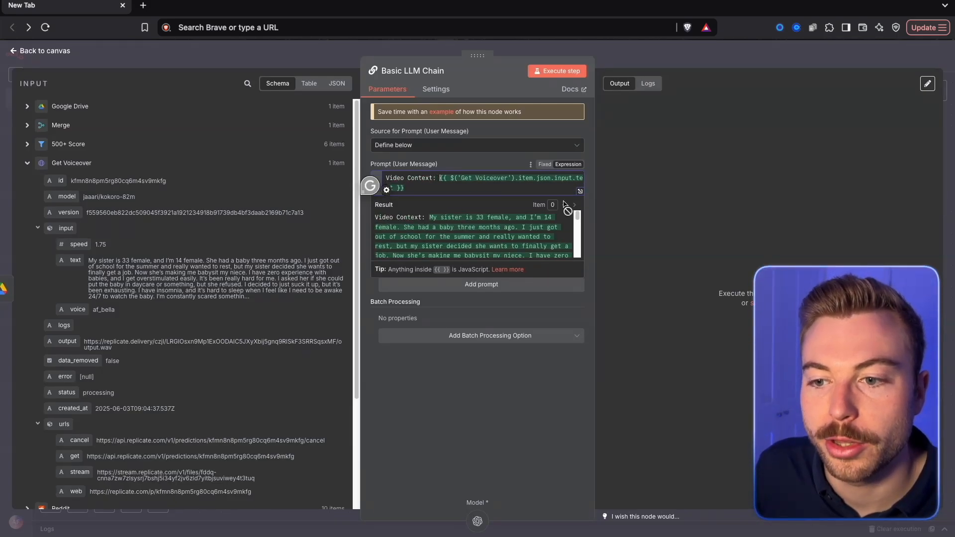
Review the Basic LLM Chain's user prompt expression and its result in the expanded editor.
{"action": "left_click", "coordinate": [652, 203]}
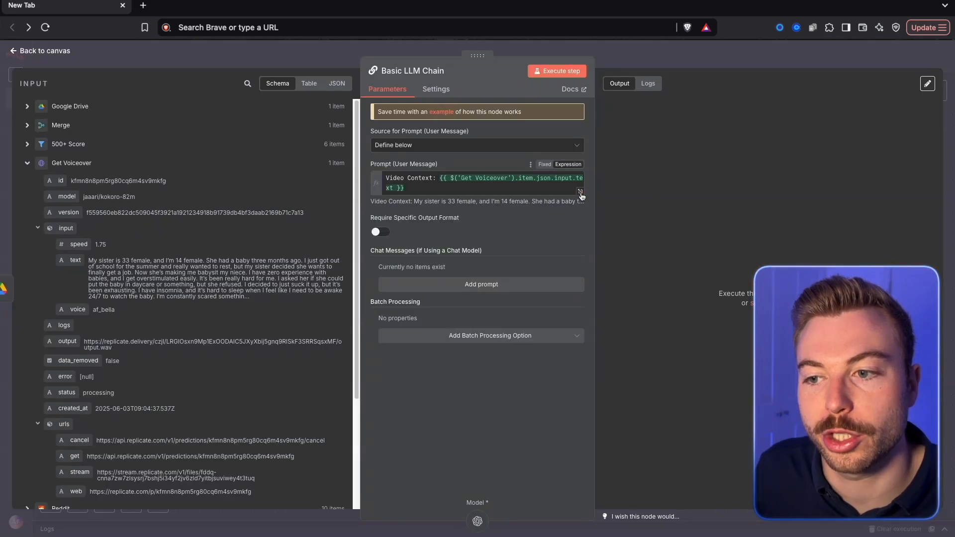
{"action": "left_click", "coordinate": [580, 192]}
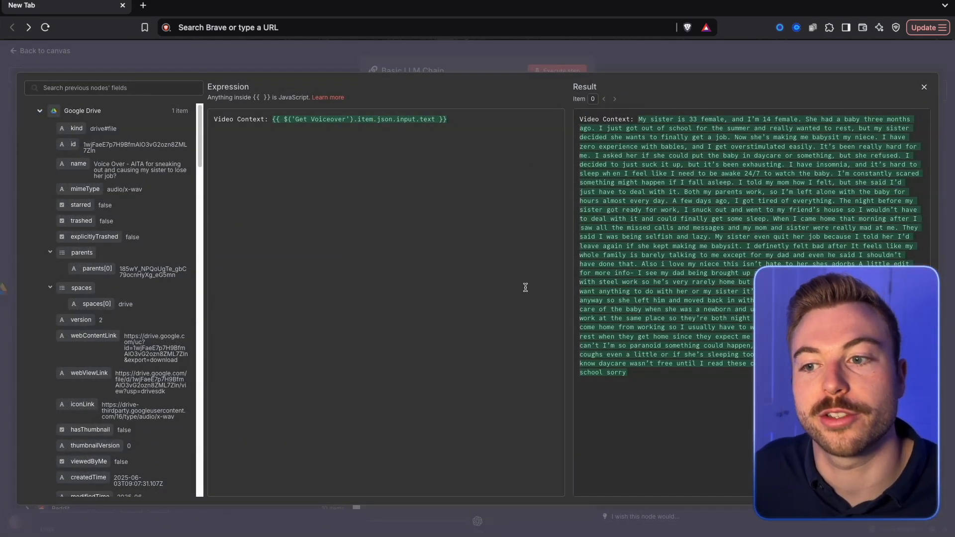
{"action": "left_click", "coordinate": [667, 57]}
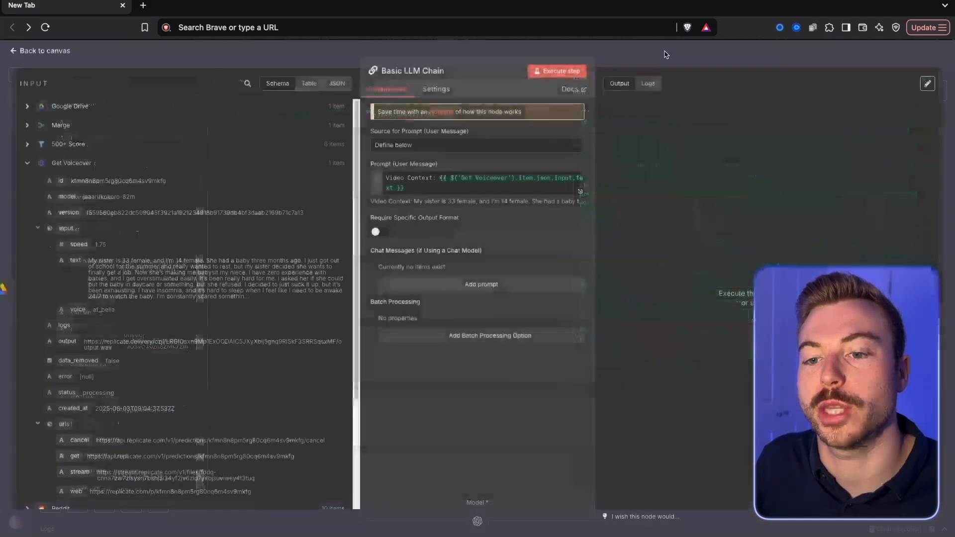
Add a System chat message to the Basic LLM Chain, set it to Expression, and open its expanded editor.
{"action": "left_click", "coordinate": [472, 294]}
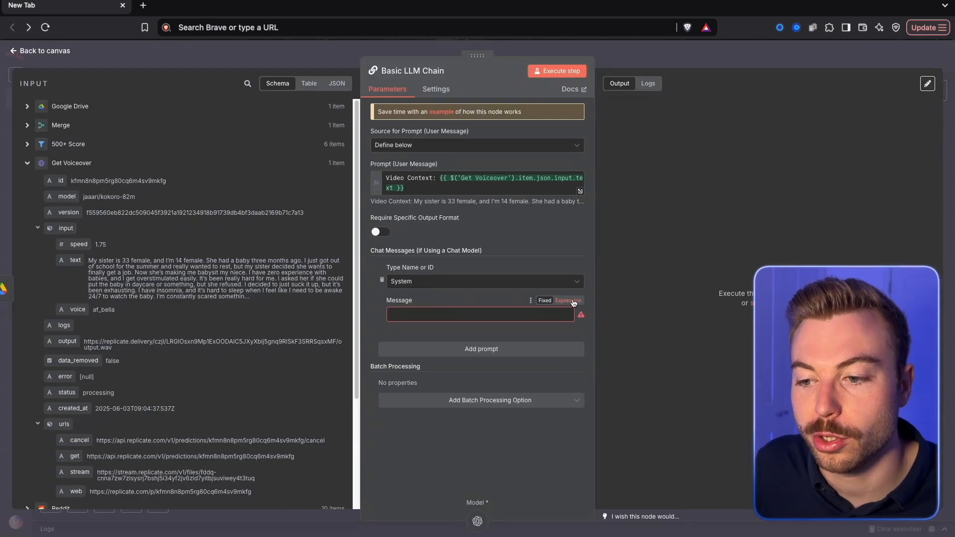
{"action": "left_click", "coordinate": [573, 302]}
{"action": "left_click", "coordinate": [579, 315]}
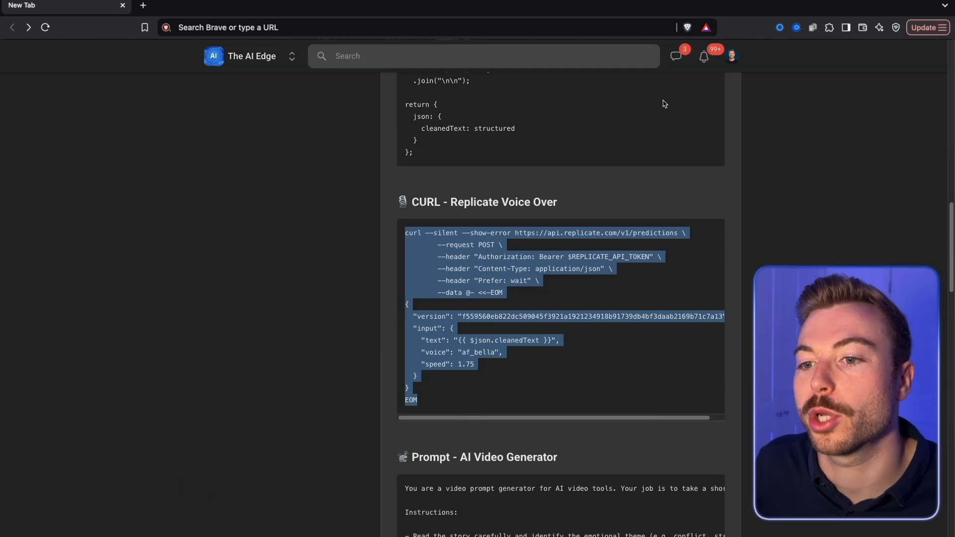
Copy the "Prompt - AI Video Generator" text from The AI Edge page into the System message expression.
{"action": "scroll", "coordinate": [419, 233], "scroll_direction": "down", "scroll_amount": 5}
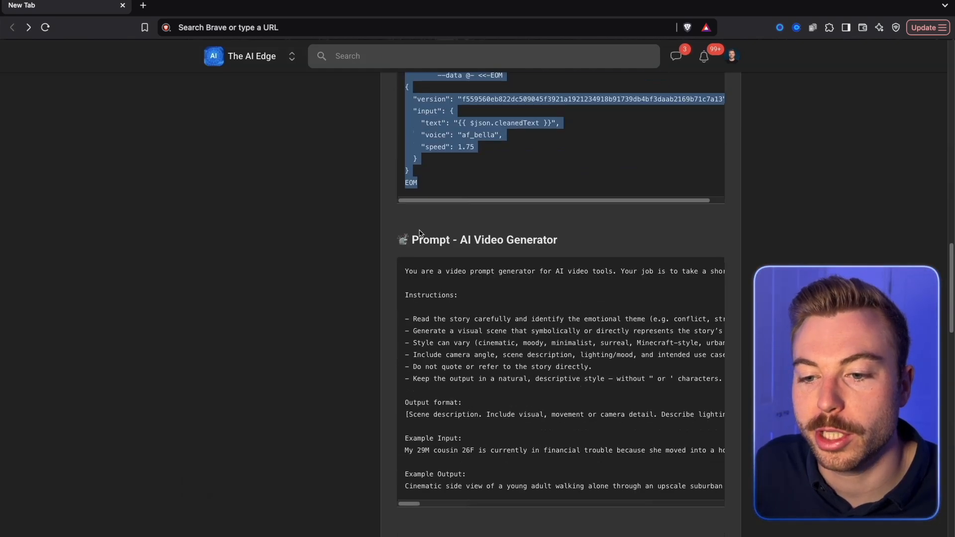
{"action": "left_click_drag", "start_coordinate": [405, 273], "coordinate": [731, 492]}
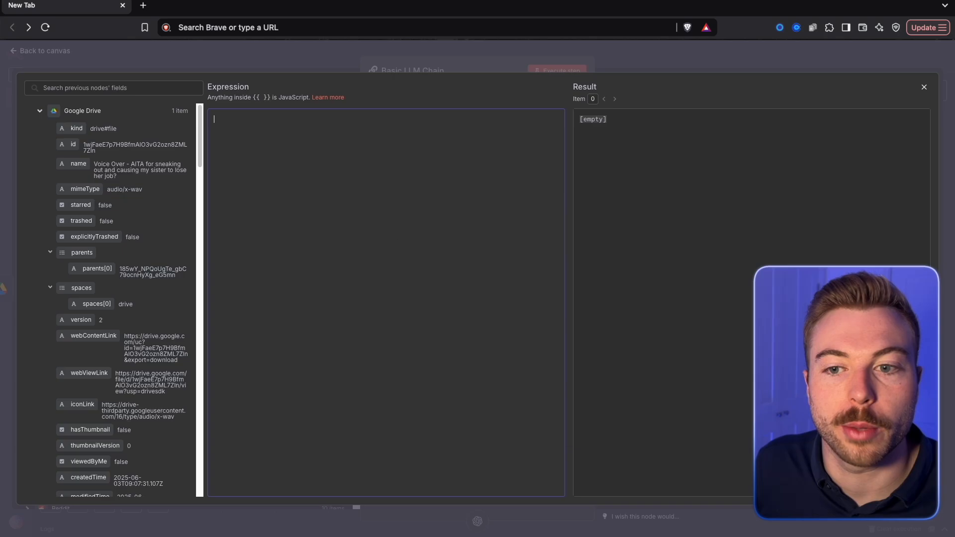
{"action": "key", "text": "ctrl+v"}
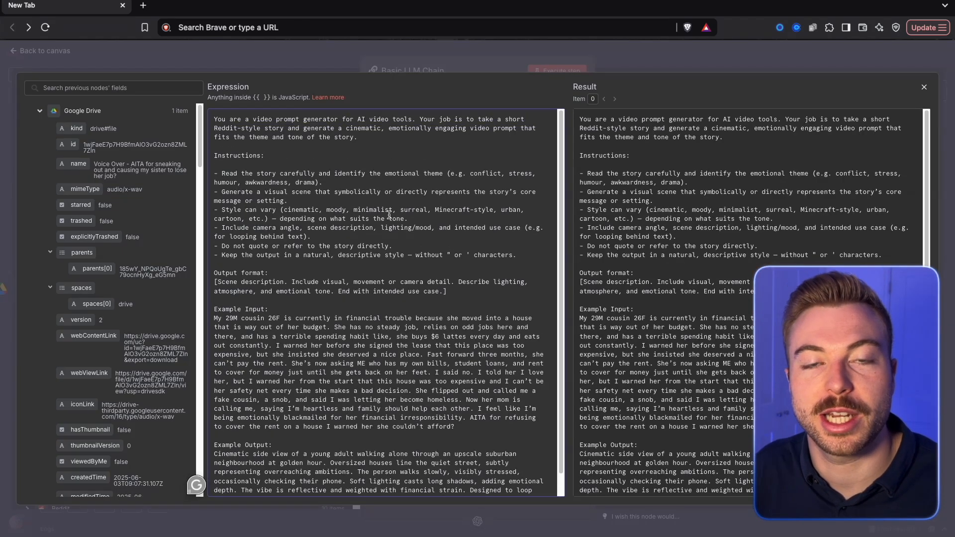
{"action": "left_click_drag", "start_coordinate": [283, 164], "coordinate": [330, 255]}
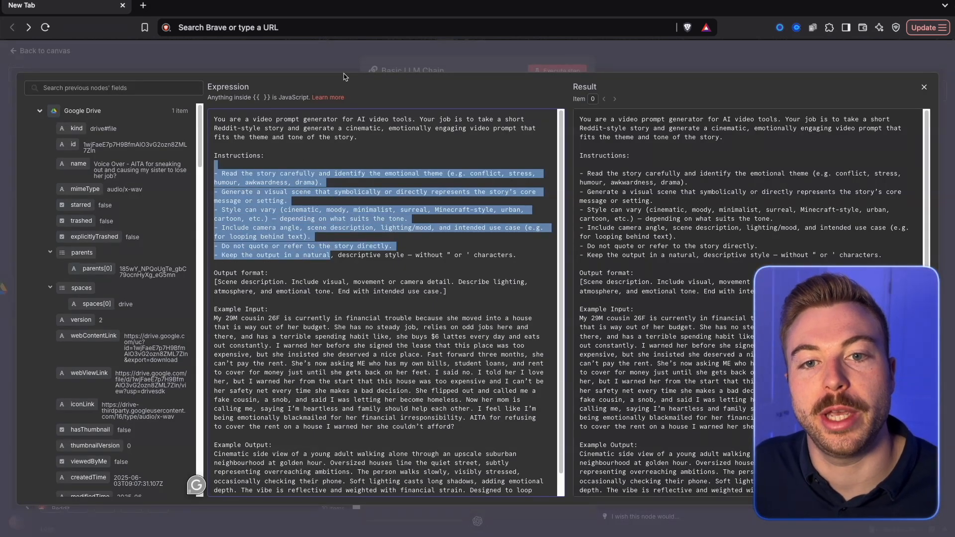
Execute the Basic LLM Chain step and save the workflow from the canvas.
{"action": "left_click", "coordinate": [333, 59]}
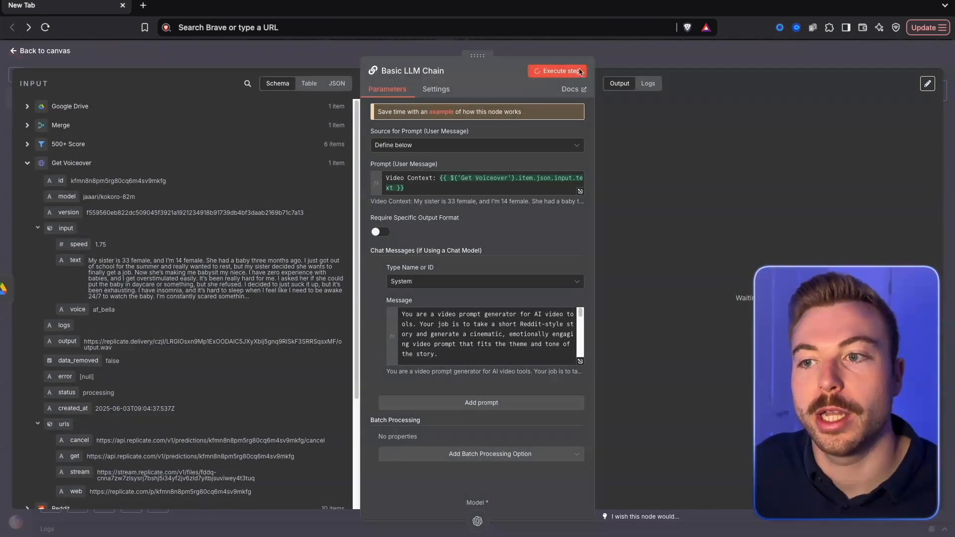
{"action": "left_click", "coordinate": [661, 54]}
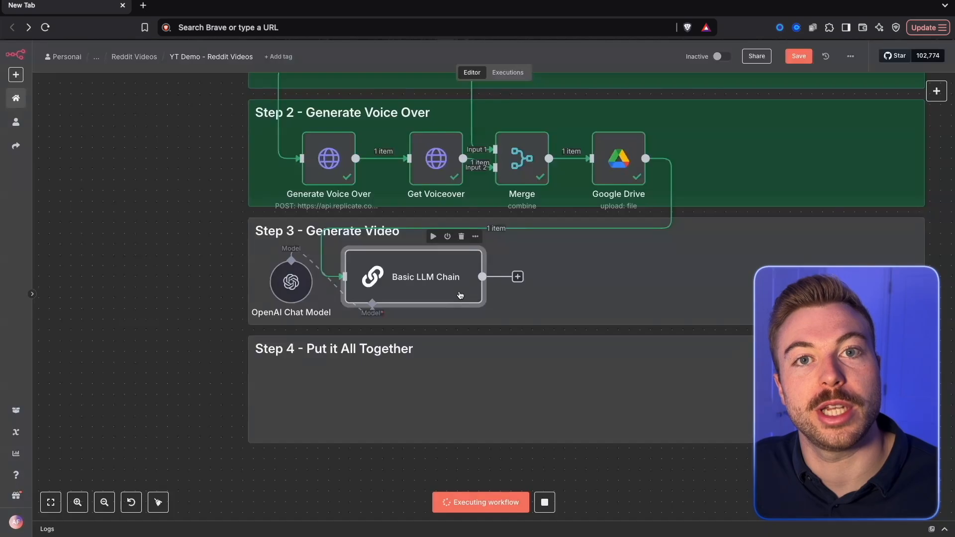
{"action": "left_click", "coordinate": [801, 60]}
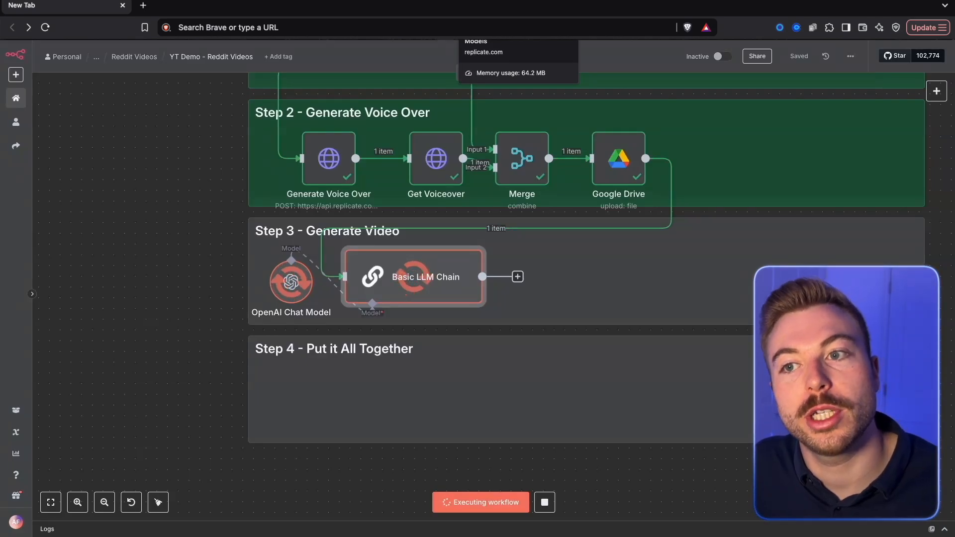
Add an HTTP Request node after the Basic LLM Chain and move it slightly closer to the chain.
{"action": "left_click", "coordinate": [518, 277]}
{"action": "type", "text": "http"}
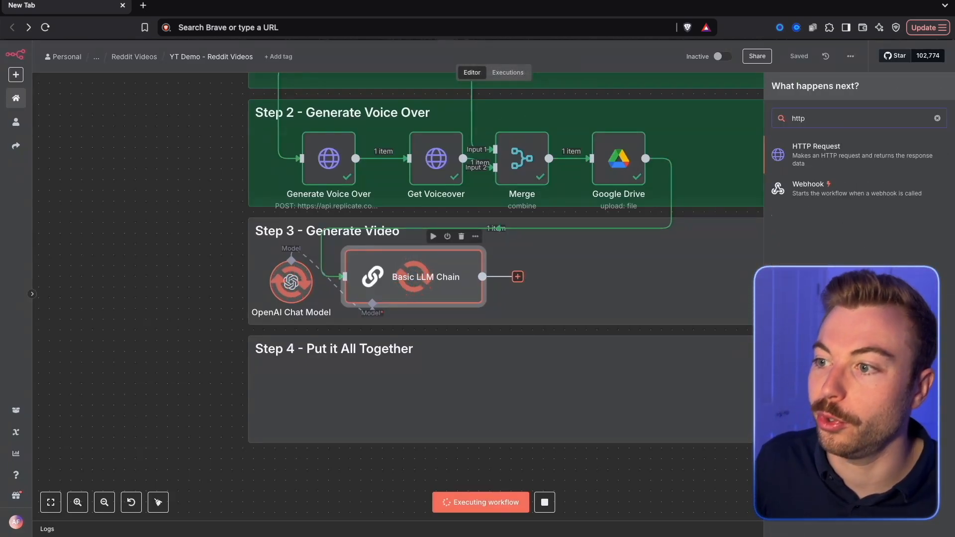
{"action": "left_click", "coordinate": [825, 147]}
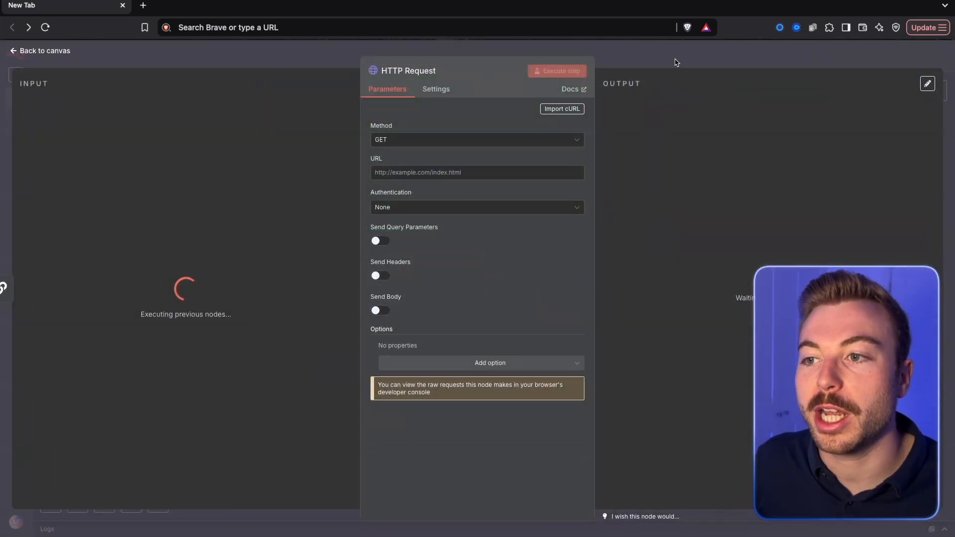
{"action": "left_click", "coordinate": [676, 60]}
{"action": "left_click_drag", "start_coordinate": [565, 285], "coordinate": [545, 285]}
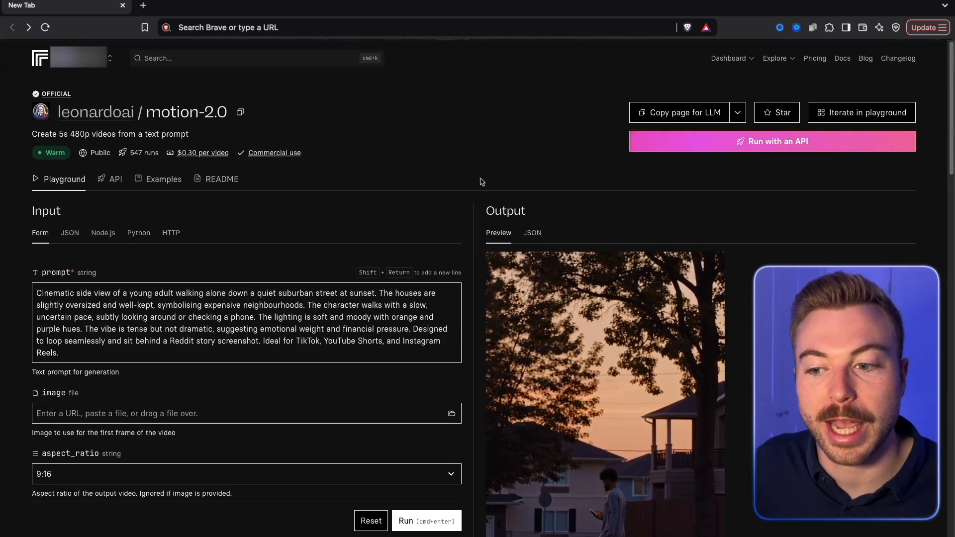
Switch to Replicate and examine the leonardoai/motion-2.0 model's input settings and sample output.
{"action": "scroll", "coordinate": [409, 341], "scroll_direction": "down", "scroll_amount": 1}
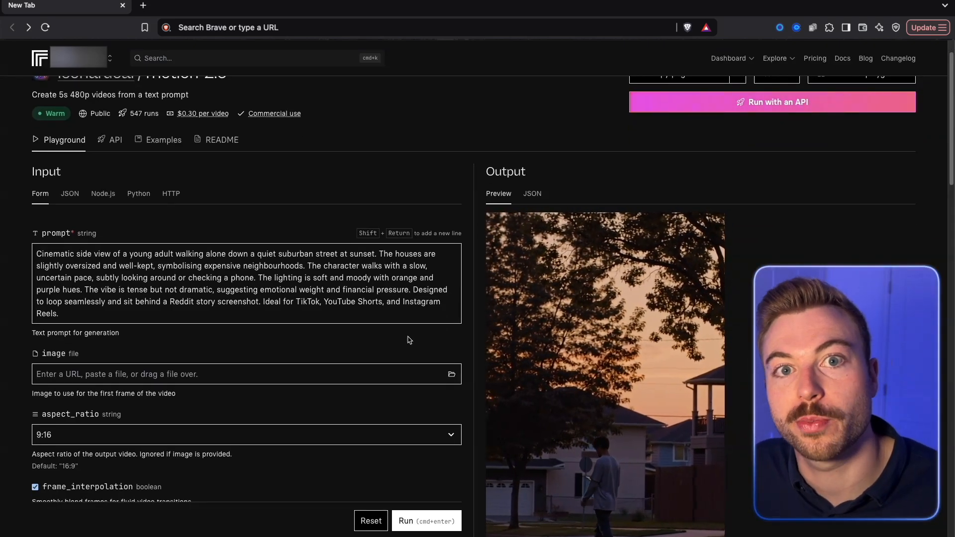
{"action": "scroll", "coordinate": [408, 341], "scroll_direction": "up", "scroll_amount": 1}
{"action": "scroll", "coordinate": [405, 341], "scroll_direction": "down", "scroll_amount": 5}
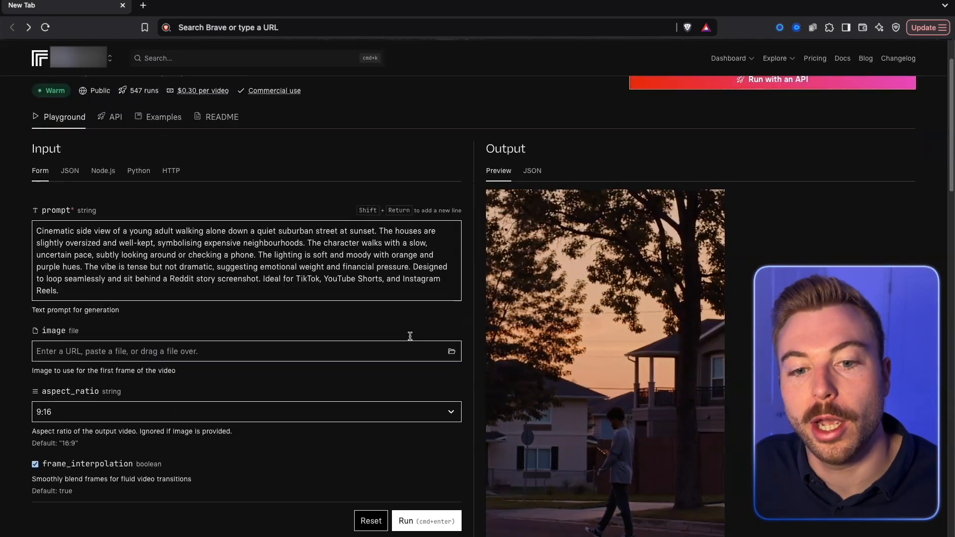
{"action": "scroll", "coordinate": [411, 340], "scroll_direction": "down", "scroll_amount": 1}
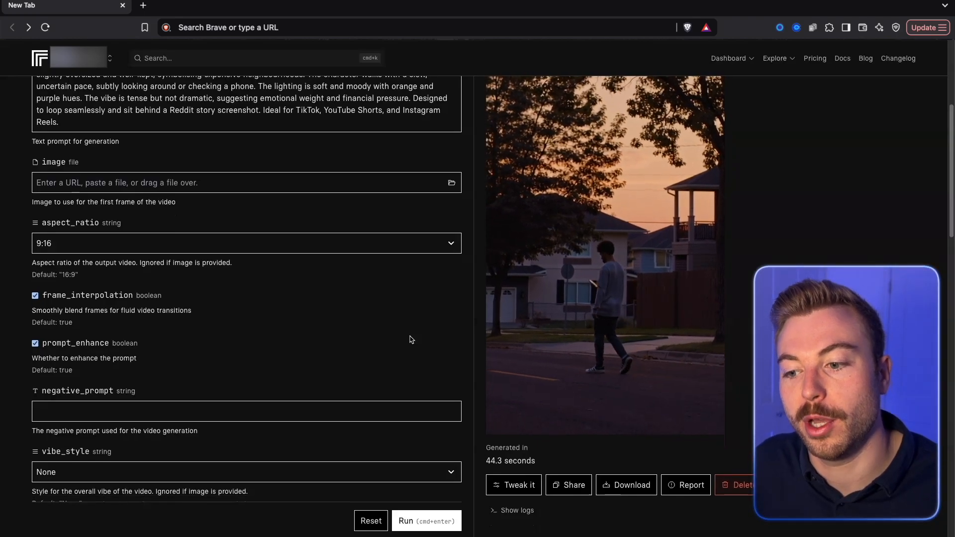
{"action": "scroll", "coordinate": [412, 340], "scroll_direction": "up", "scroll_amount": 2}
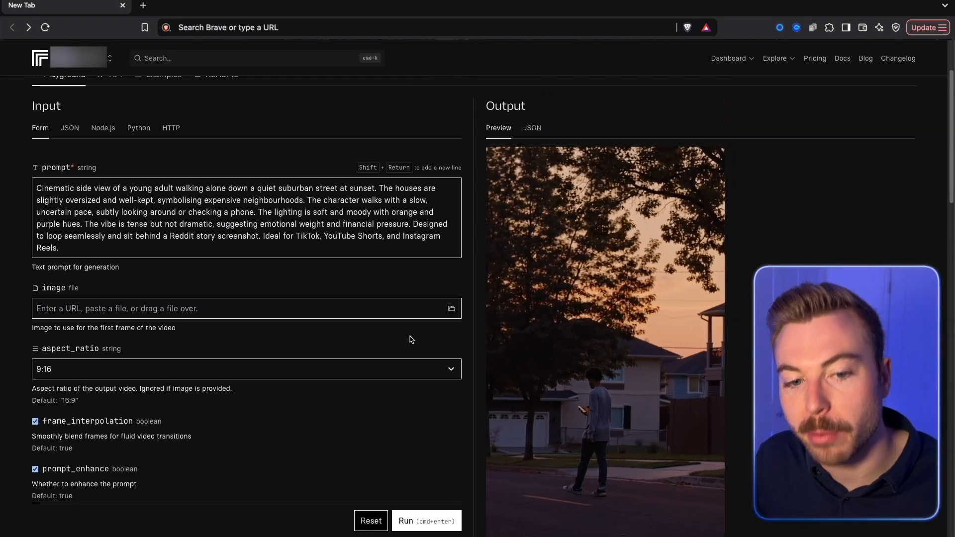
{"action": "scroll", "coordinate": [353, 283], "scroll_direction": "up", "scroll_amount": 3}
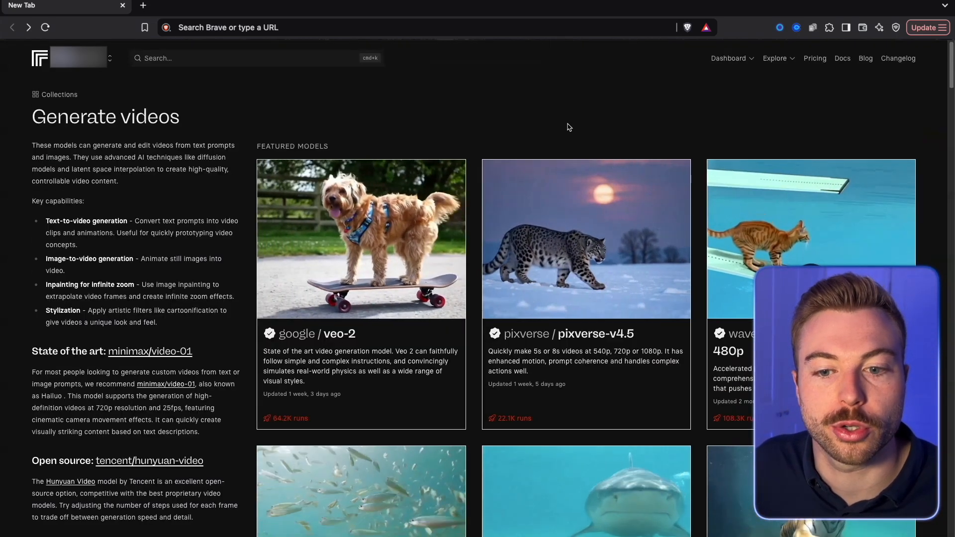
Browse Replicate's Generate videos collection and check the google/veo-2 model's page and pricing.
{"action": "scroll", "coordinate": [559, 313], "scroll_direction": "down", "scroll_amount": 3}
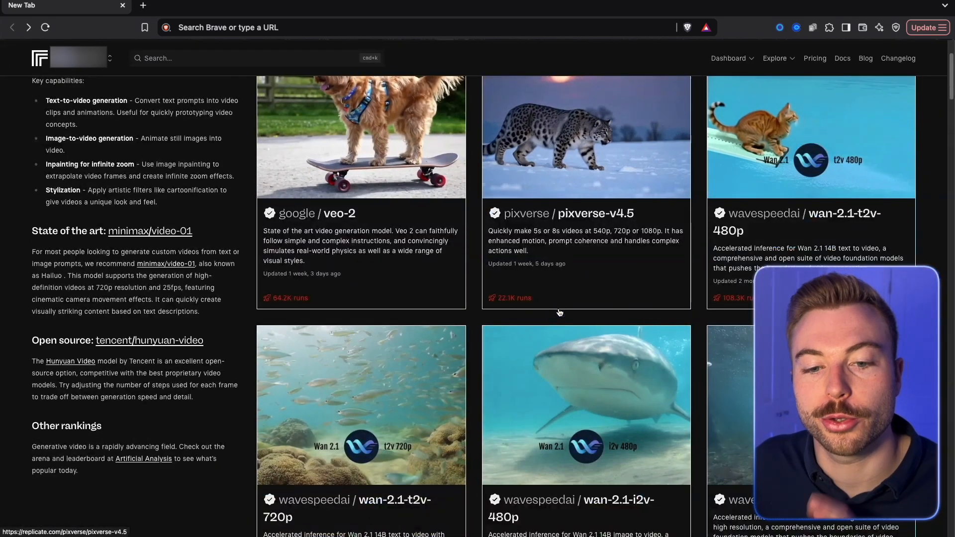
{"action": "scroll", "coordinate": [559, 312], "scroll_direction": "down", "scroll_amount": 2}
{"action": "scroll", "coordinate": [559, 313], "scroll_direction": "down", "scroll_amount": 3}
{"action": "scroll", "coordinate": [559, 313], "scroll_direction": "down", "scroll_amount": 1}
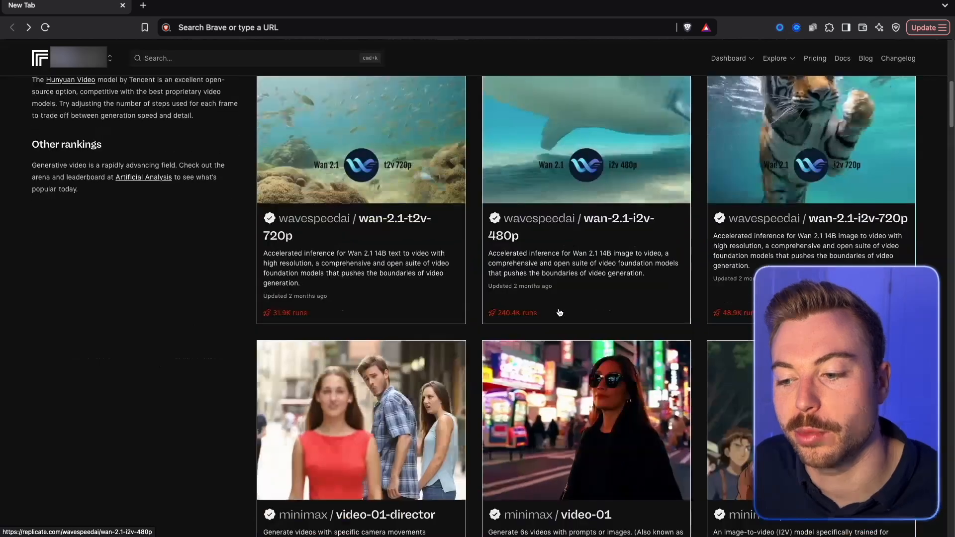
{"action": "scroll", "coordinate": [559, 312], "scroll_direction": "down", "scroll_amount": 3}
{"action": "scroll", "coordinate": [474, 343], "scroll_direction": "up", "scroll_amount": 10}
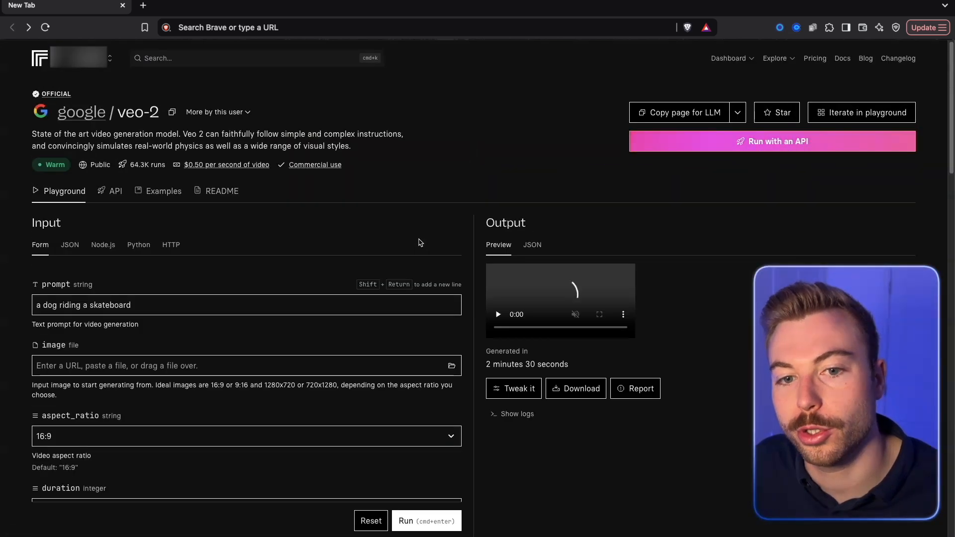
{"action": "mouse_move", "coordinate": [172, 113]}
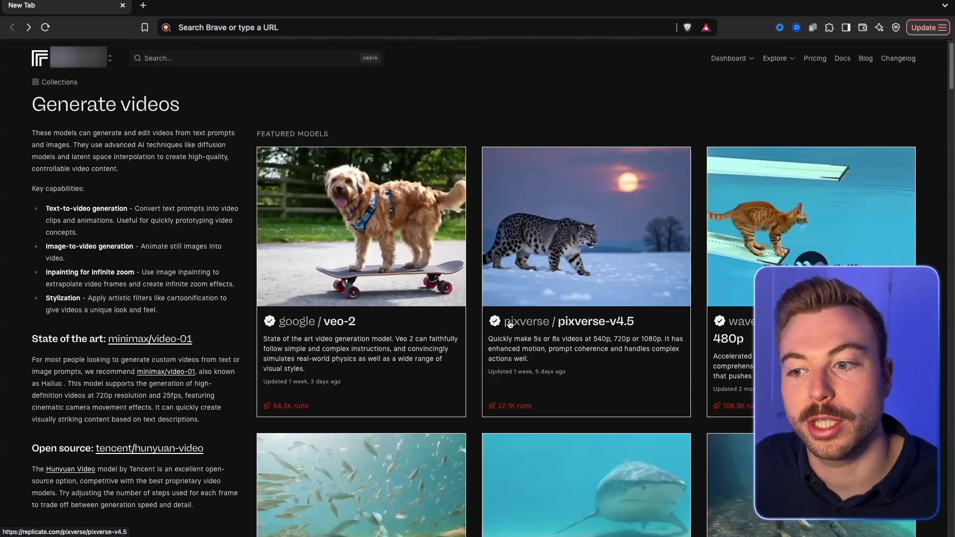
Find minimax/video-01 in the Generate videos collection, check its pricing, and return to the collection.
{"action": "scroll", "coordinate": [510, 325], "scroll_direction": "down", "scroll_amount": 1}
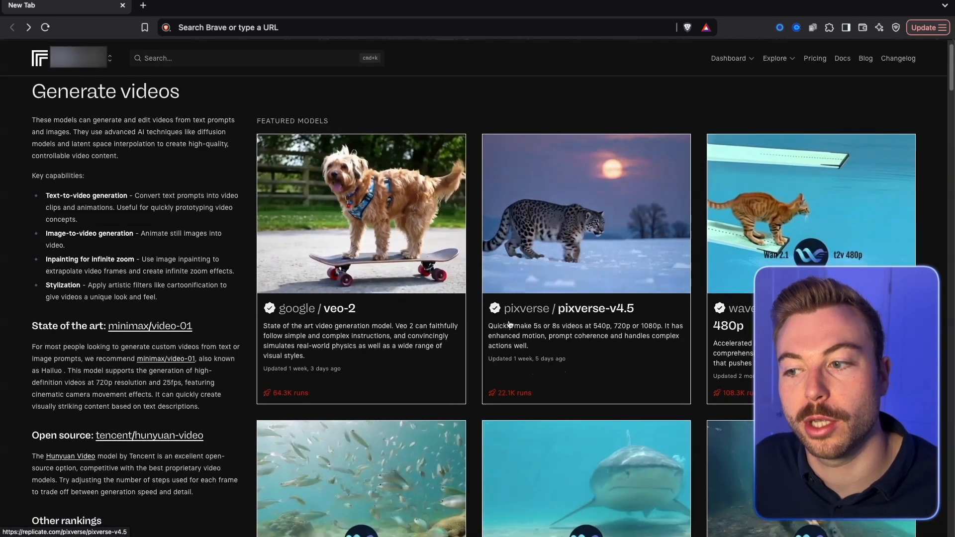
{"action": "scroll", "coordinate": [510, 324], "scroll_direction": "down", "scroll_amount": 9}
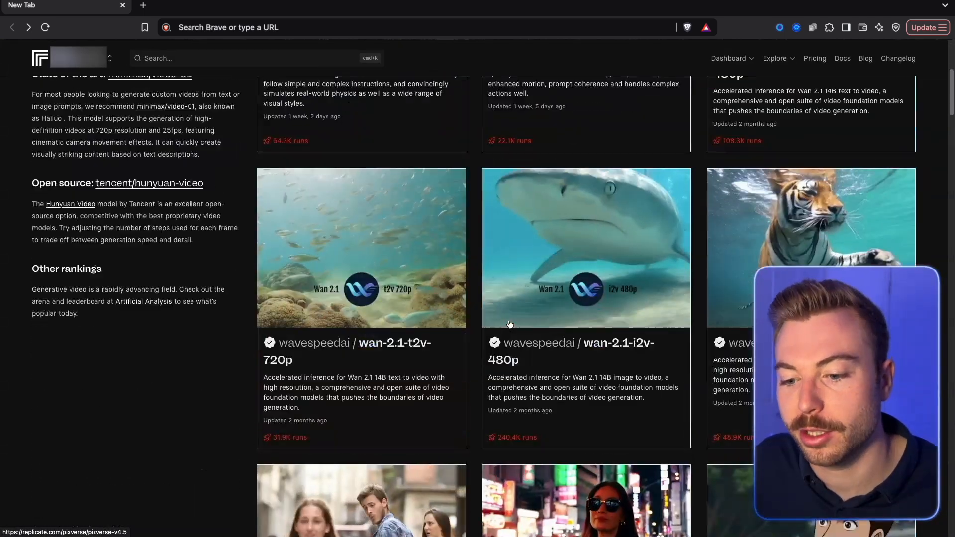
{"action": "scroll", "coordinate": [509, 324], "scroll_direction": "down", "scroll_amount": 4}
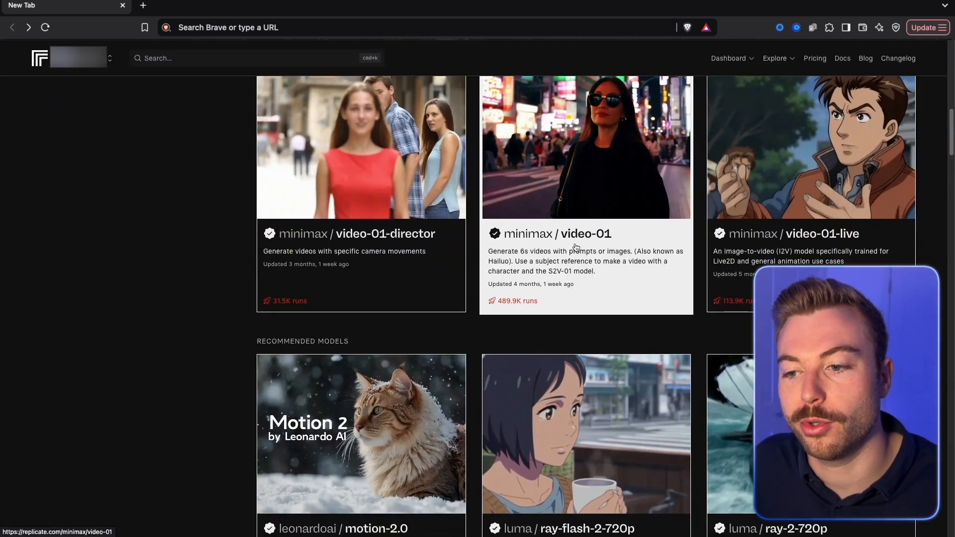
{"action": "left_click", "coordinate": [512, 254]}
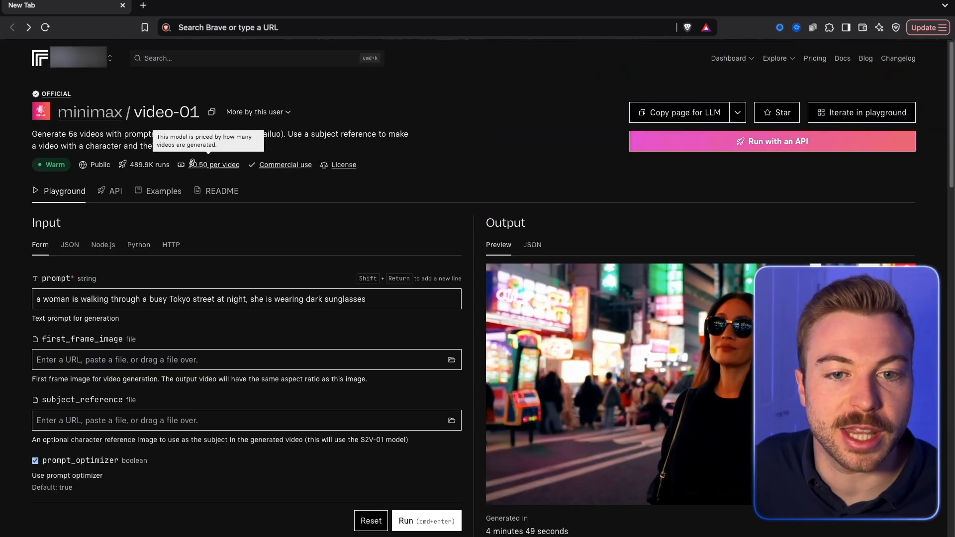
{"action": "left_click", "coordinate": [12, 27]}
Find kwaivgi/kling-v1.6-pro among the recommended video models and check its pricing.
{"action": "scroll", "coordinate": [537, 338], "scroll_direction": "down", "scroll_amount": 1}
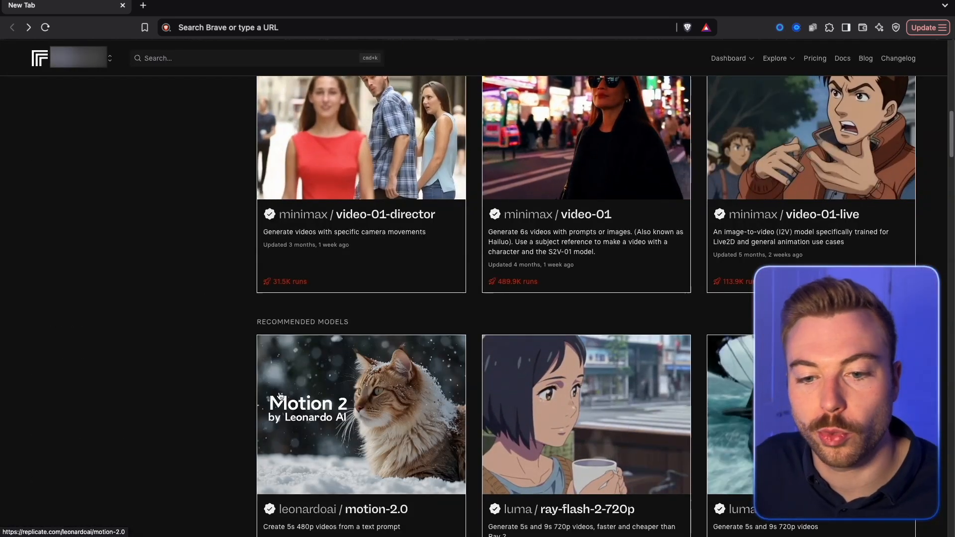
{"action": "scroll", "coordinate": [291, 353], "scroll_direction": "down", "scroll_amount": 3}
{"action": "scroll", "coordinate": [291, 353], "scroll_direction": "down", "scroll_amount": 18}
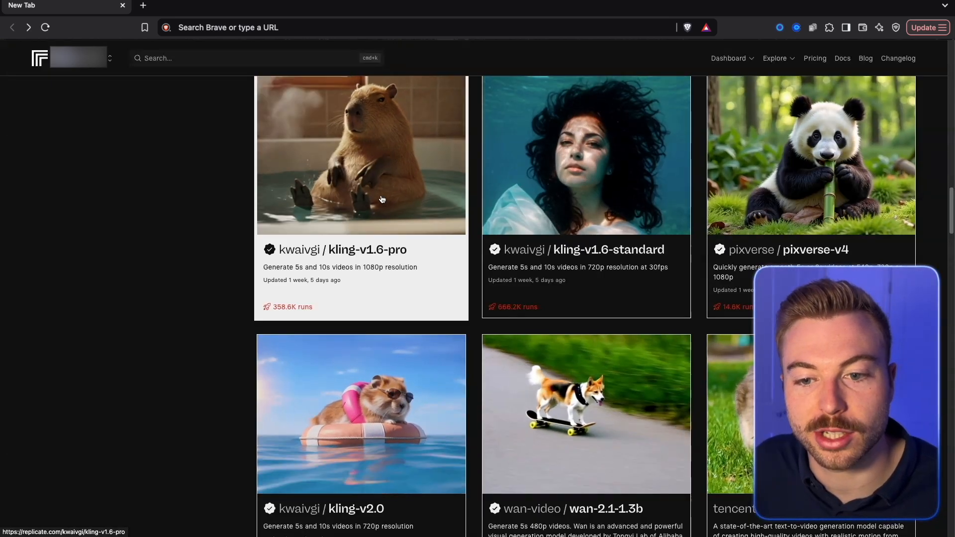
{"action": "left_click", "coordinate": [381, 199]}
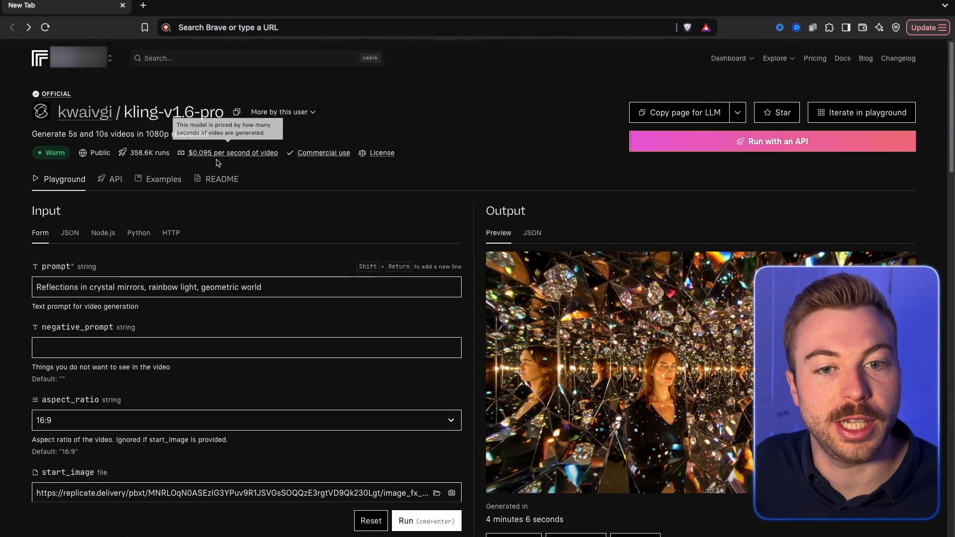
{"action": "mouse_move", "coordinate": [203, 157]}
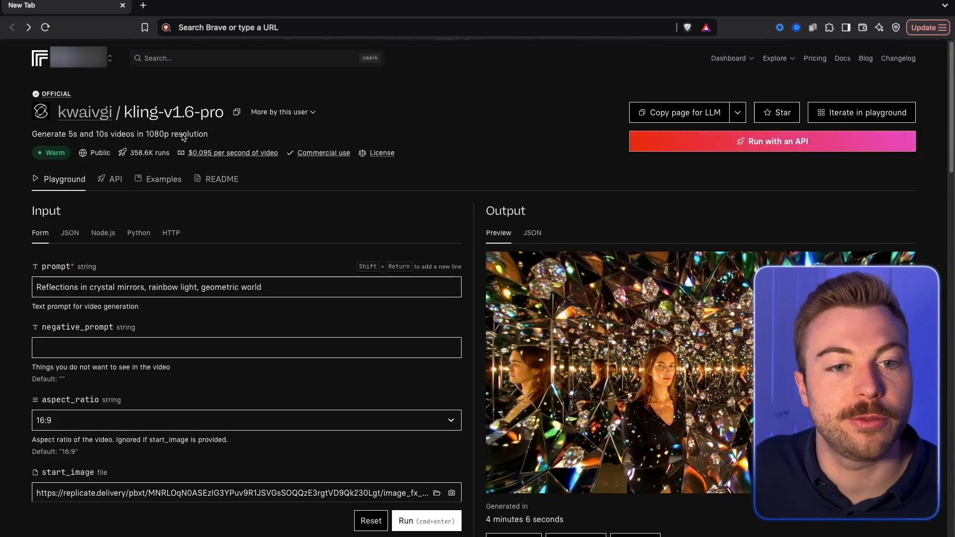
Examine kling-v1.6-pro's input fields, including the start and end image requirements, and return to the collection.
{"action": "scroll", "coordinate": [381, 190], "scroll_direction": "down", "scroll_amount": 1}
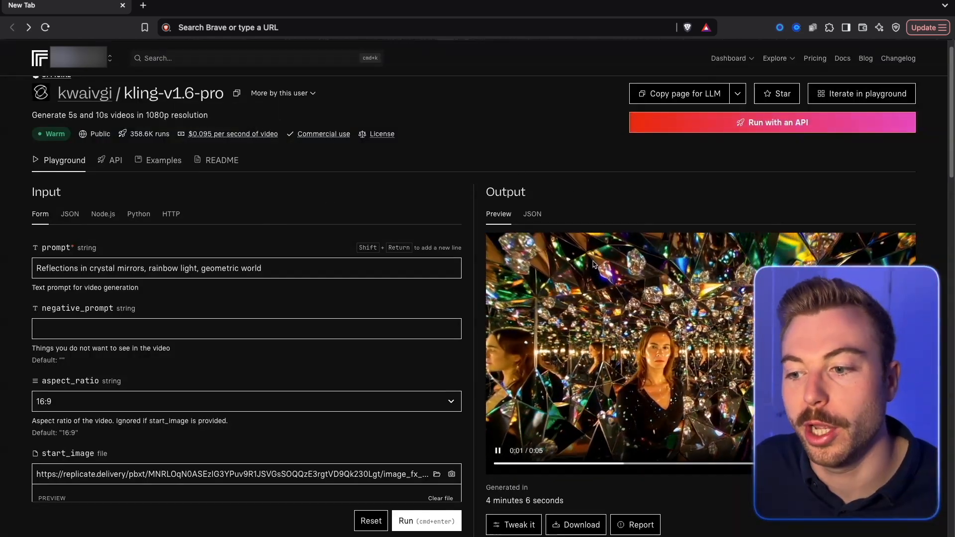
{"action": "scroll", "coordinate": [462, 156], "scroll_direction": "down", "scroll_amount": 2}
{"action": "scroll", "coordinate": [463, 156], "scroll_direction": "down", "scroll_amount": 5}
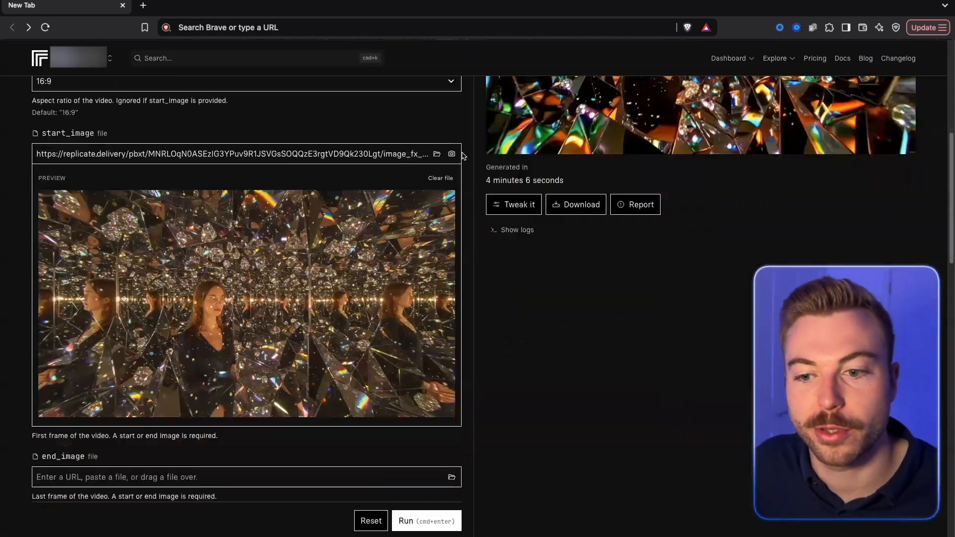
{"action": "scroll", "coordinate": [463, 156], "scroll_direction": "up", "scroll_amount": 6}
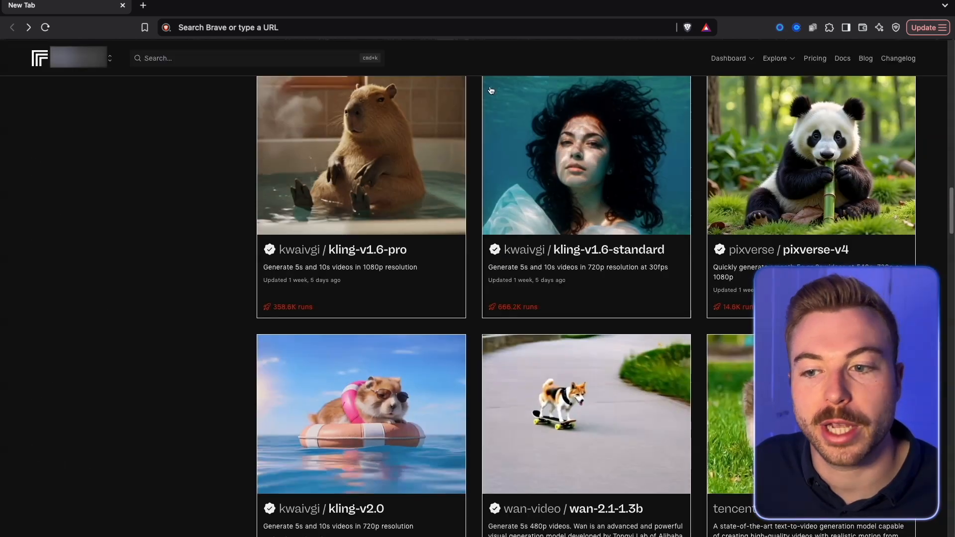
Open leonardoai/motion-2.0 from the Generate videos collection and view its HTTP API example.
{"action": "scroll", "coordinate": [420, 358], "scroll_direction": "down", "scroll_amount": 5}
{"action": "scroll", "coordinate": [429, 373], "scroll_direction": "up", "scroll_amount": 5}
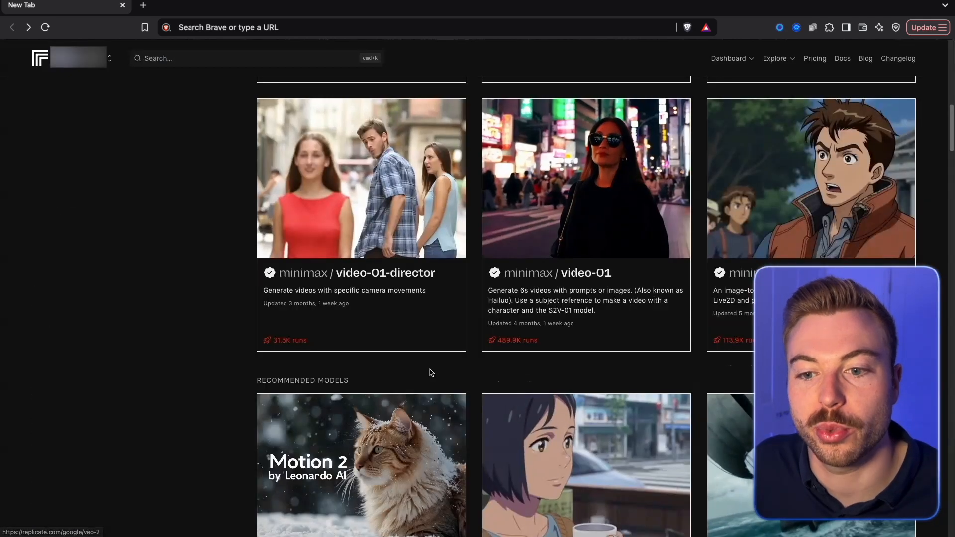
{"action": "scroll", "coordinate": [431, 373], "scroll_direction": "up", "scroll_amount": 10}
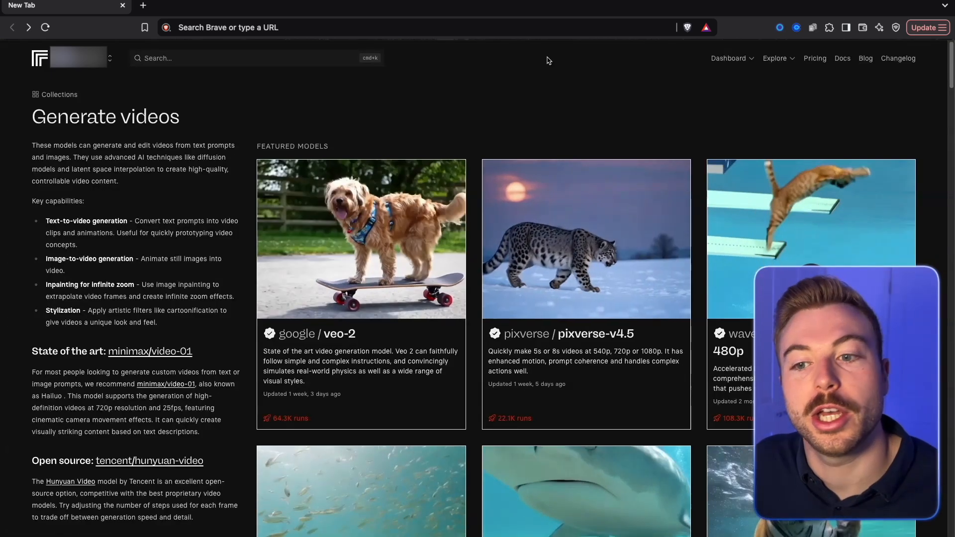
{"action": "scroll", "coordinate": [497, 277], "scroll_direction": "down", "scroll_amount": 1}
{"action": "scroll", "coordinate": [497, 277], "scroll_direction": "down", "scroll_amount": 10}
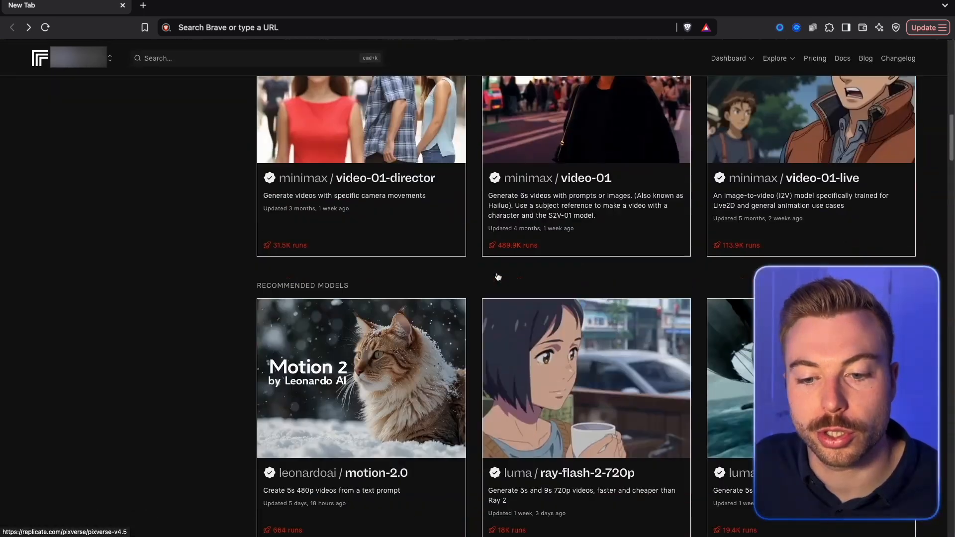
{"action": "left_click", "coordinate": [368, 394]}
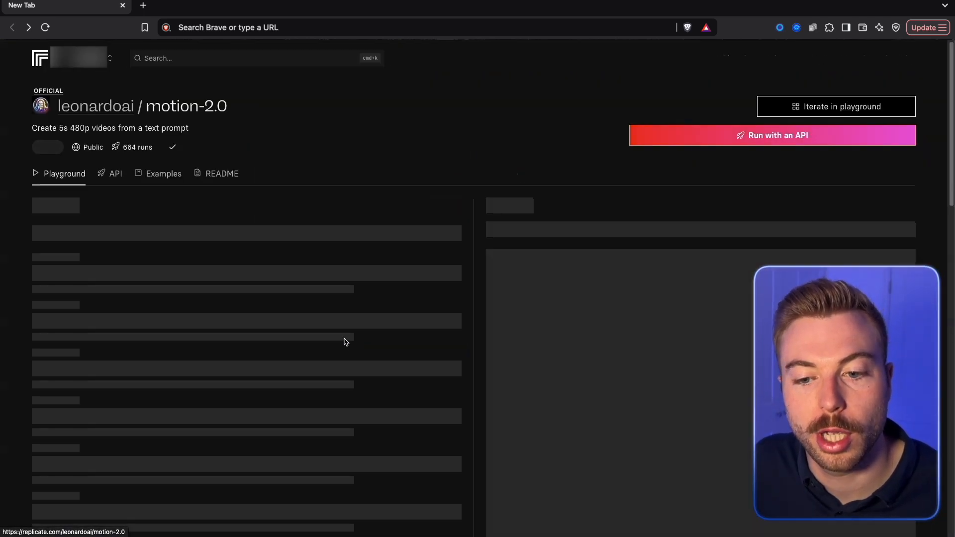
{"action": "left_click", "coordinate": [770, 143]}
{"action": "left_click", "coordinate": [330, 249]}
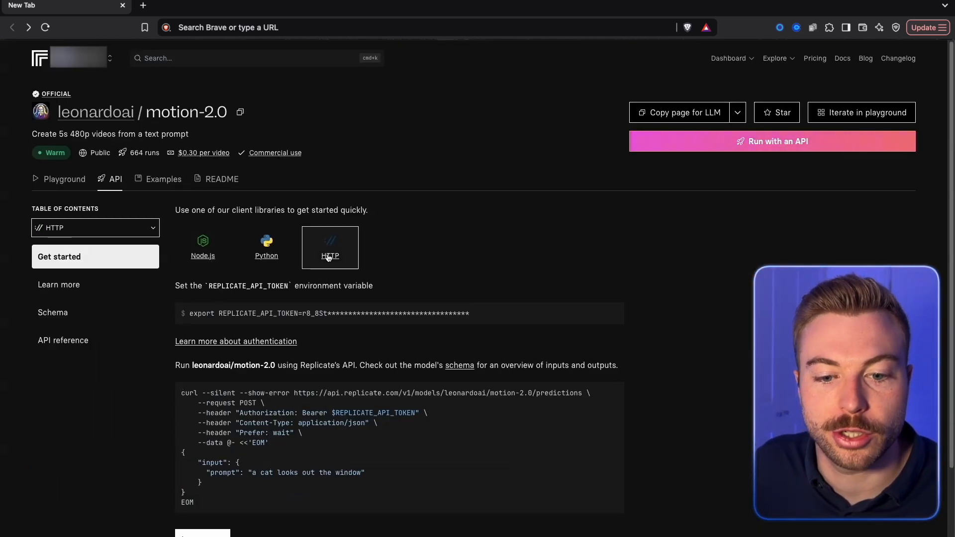
{"action": "scroll", "coordinate": [238, 300], "scroll_direction": "down", "scroll_amount": 2}
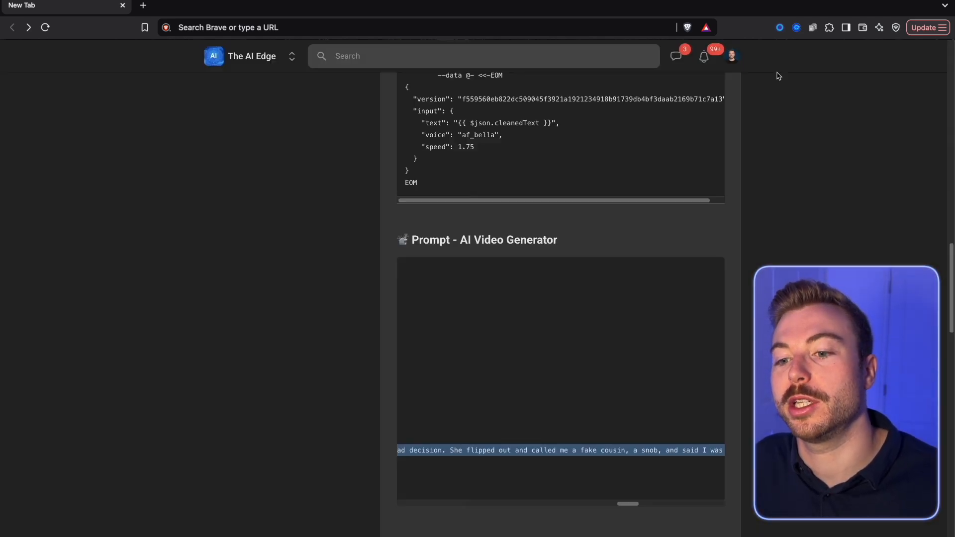
Switch to The AI Edge resource page and copy the full "CURL - Replicate Generate Video" command.
{"action": "scroll", "coordinate": [565, 307], "scroll_direction": "down", "scroll_amount": 8}
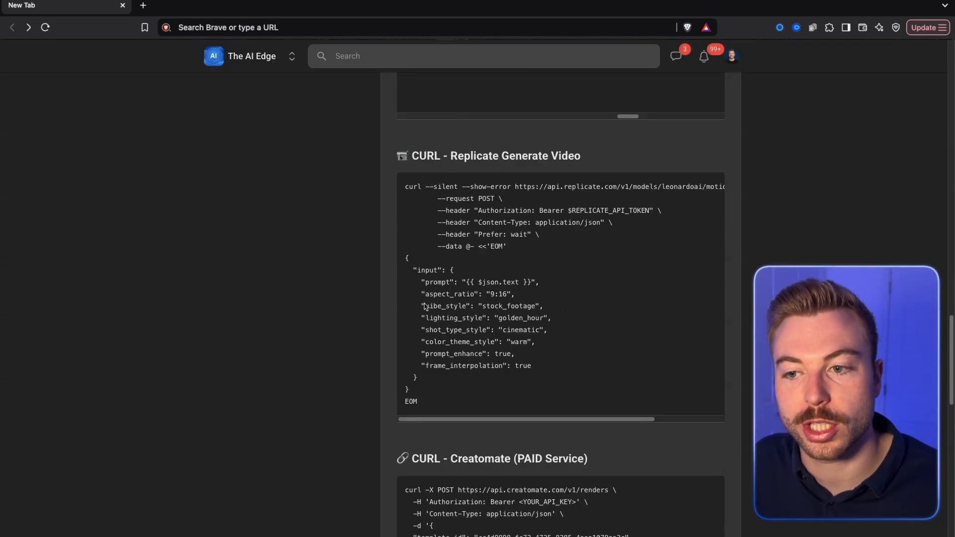
{"action": "left_click_drag", "start_coordinate": [531, 366], "coordinate": [409, 291]}
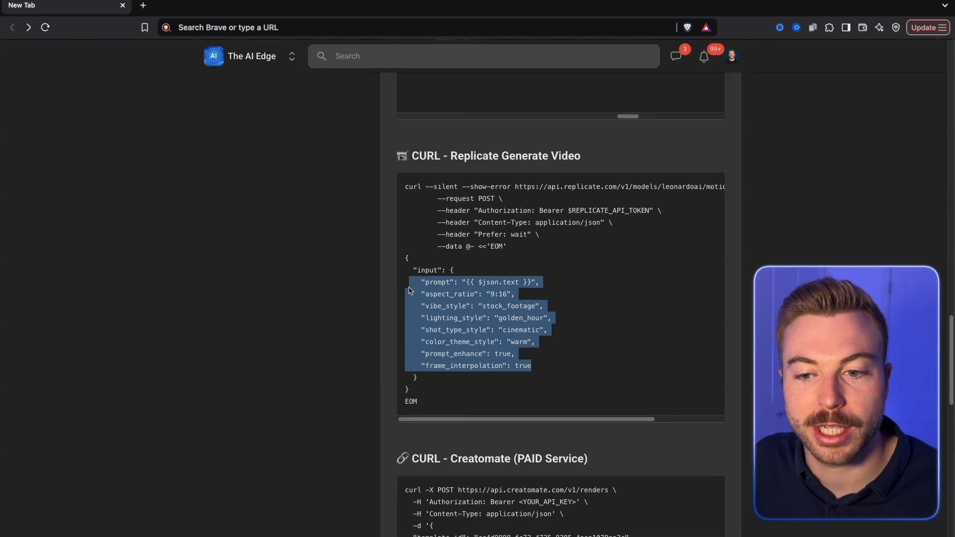
{"action": "left_click_drag", "start_coordinate": [418, 402], "coordinate": [398, 192]}
{"action": "right_click", "coordinate": [397, 192]}
{"action": "left_click", "coordinate": [398, 184]}
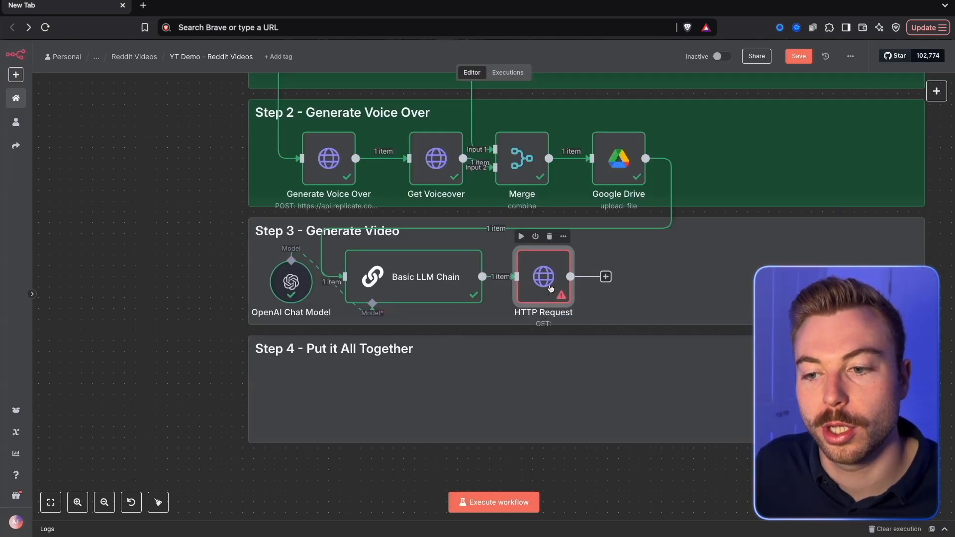
In n8n, import the copied cURL command into the Generate Video stage's HTTP Request node and review the filled-in parameters.
{"action": "double_click", "coordinate": [545, 279]}
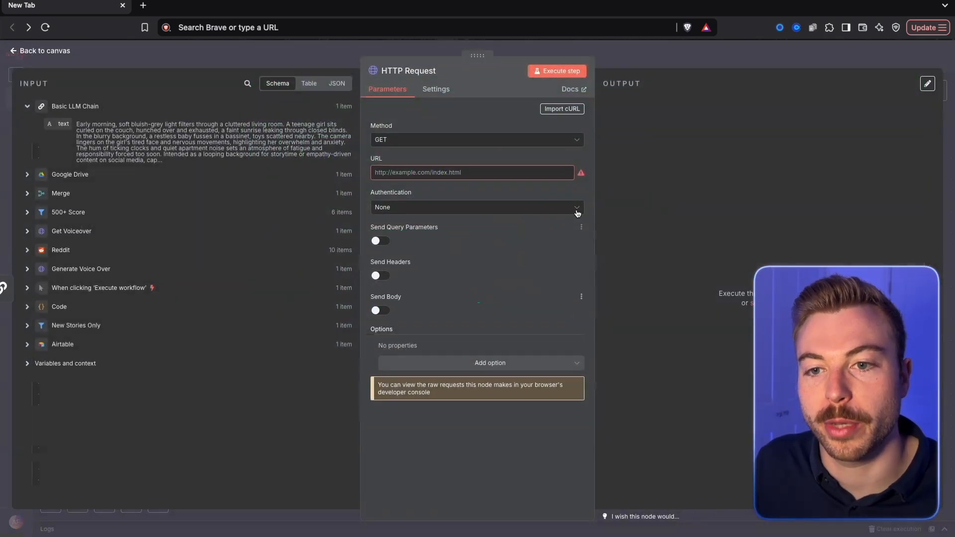
{"action": "left_click", "coordinate": [544, 110]}
{"action": "key", "text": "ctrl+v"}
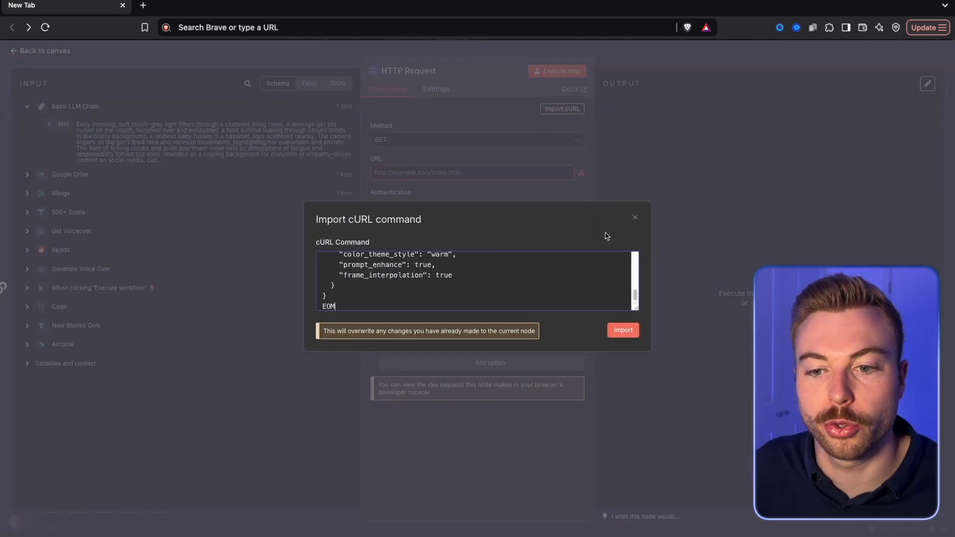
{"action": "left_click", "coordinate": [623, 331]}
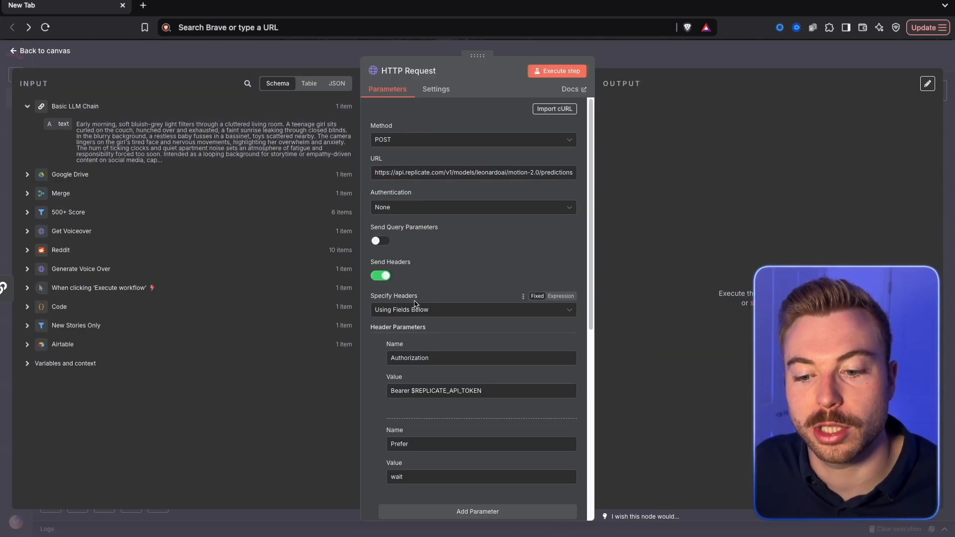
{"action": "scroll", "coordinate": [416, 302], "scroll_direction": "down", "scroll_amount": 6}
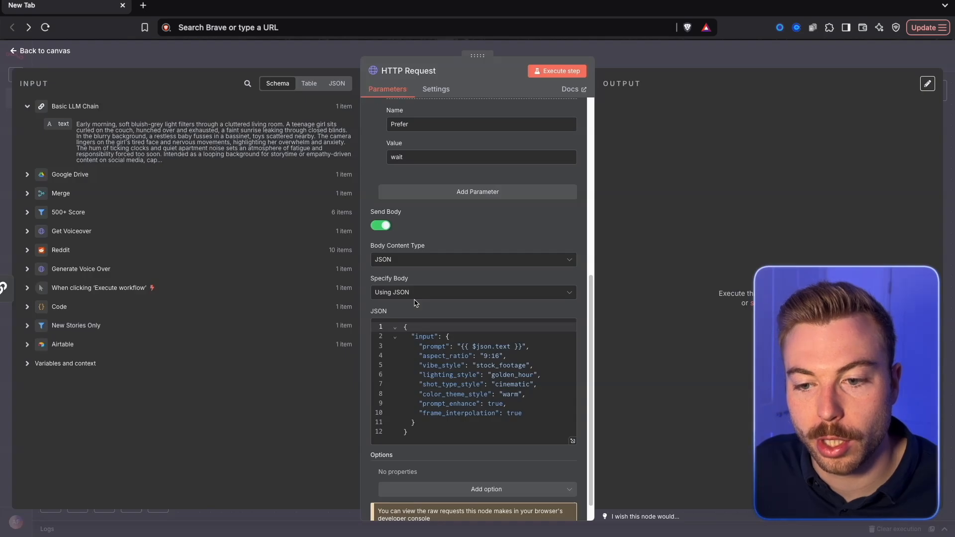
{"action": "scroll", "coordinate": [549, 363], "scroll_direction": "up", "scroll_amount": 6}
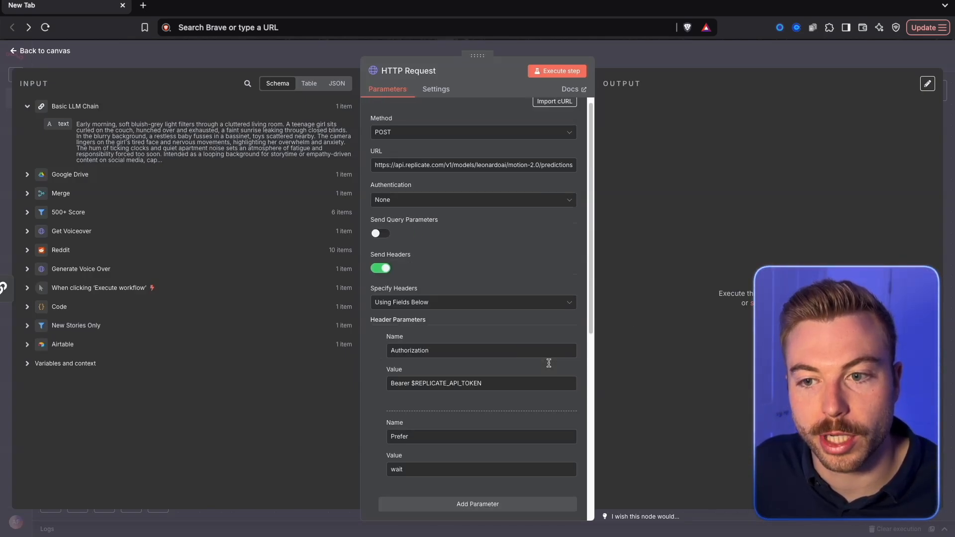
Copy an API token from the Replicate account settings and paste it over $REPLICATE_API_TOKEN in the node's Authorization header value.
{"action": "triple_click", "coordinate": [494, 388]}
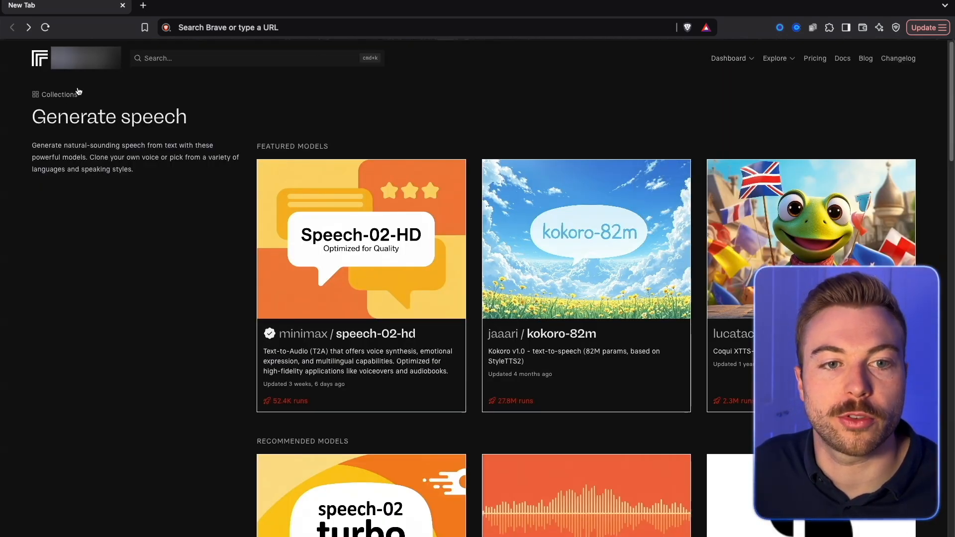
{"action": "left_click", "coordinate": [86, 57]}
{"action": "left_click", "coordinate": [50, 99]}
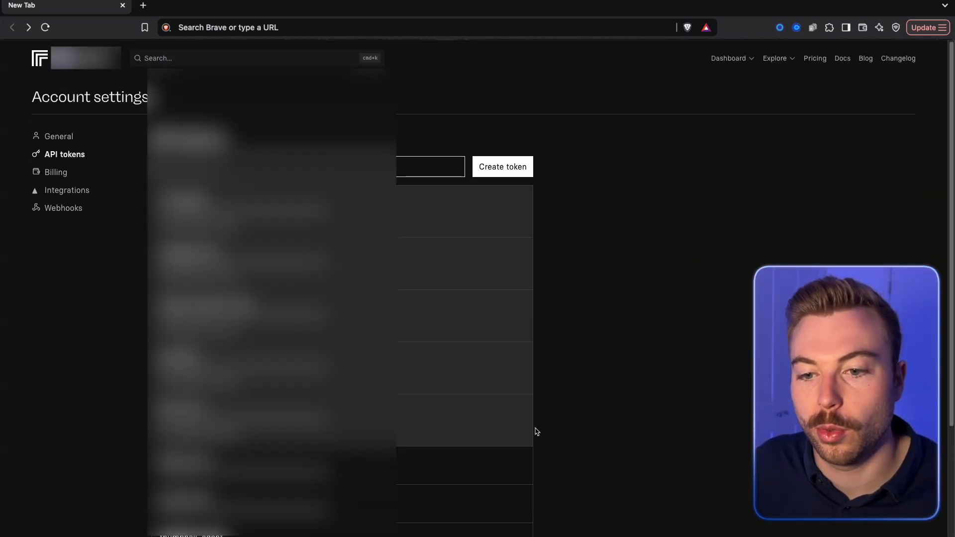
{"action": "scroll", "coordinate": [537, 431], "scroll_direction": "down", "scroll_amount": 5}
{"action": "left_click", "coordinate": [503, 324]}
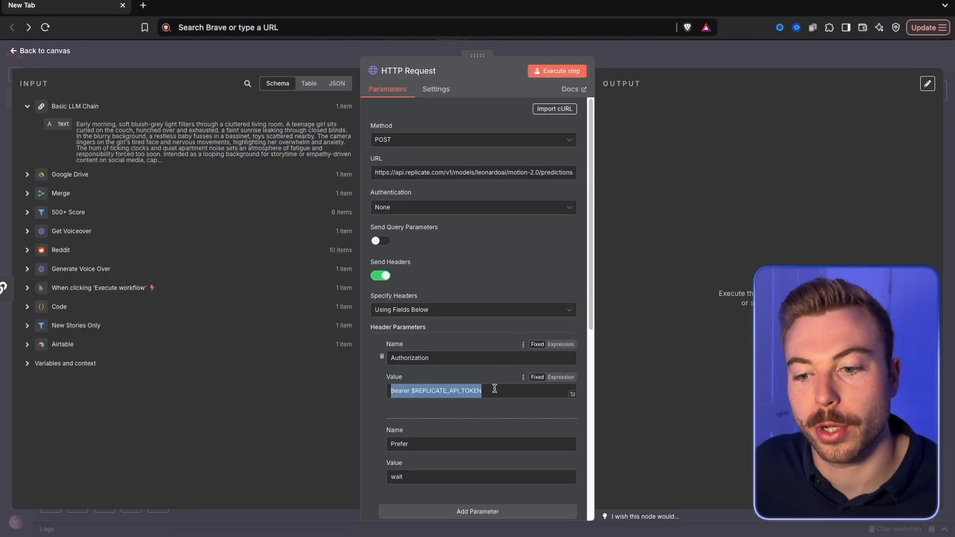
{"action": "left_click_drag", "start_coordinate": [495, 389], "coordinate": [414, 389]}
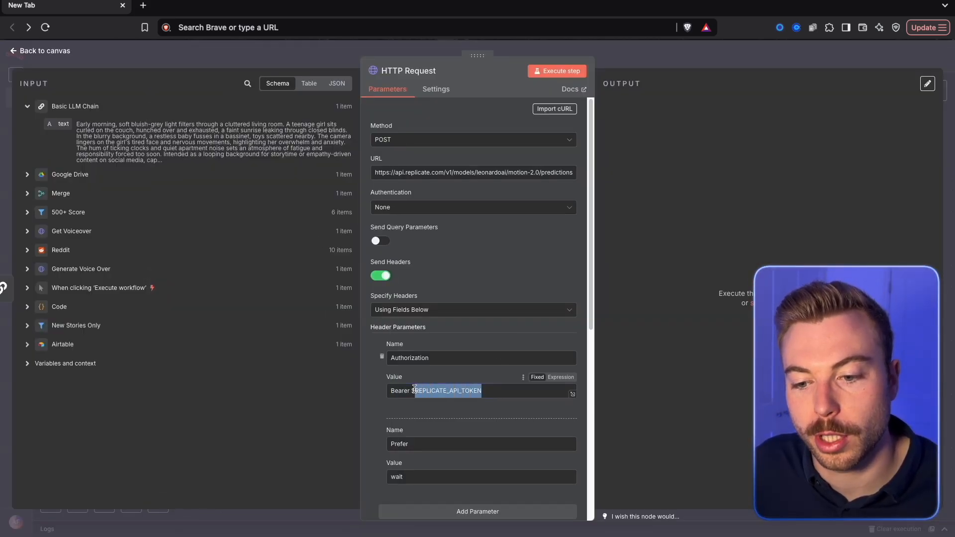
{"action": "key", "text": "ctrl+v"}
Change the HTTP Request node's JSON body to an expression and open it in the expanded editor.
{"action": "scroll", "coordinate": [505, 258], "scroll_direction": "down", "scroll_amount": 7}
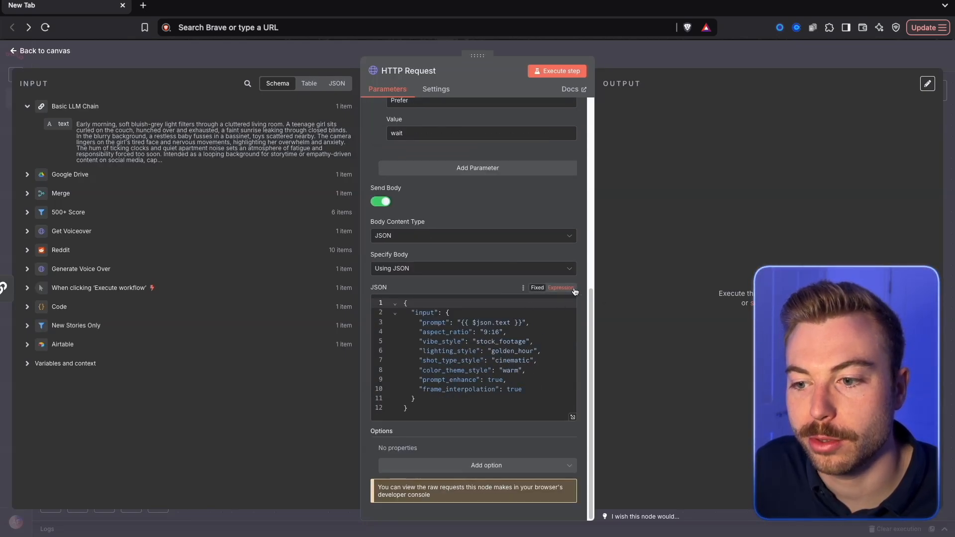
{"action": "left_click", "coordinate": [560, 287]}
{"action": "left_click", "coordinate": [573, 418]}
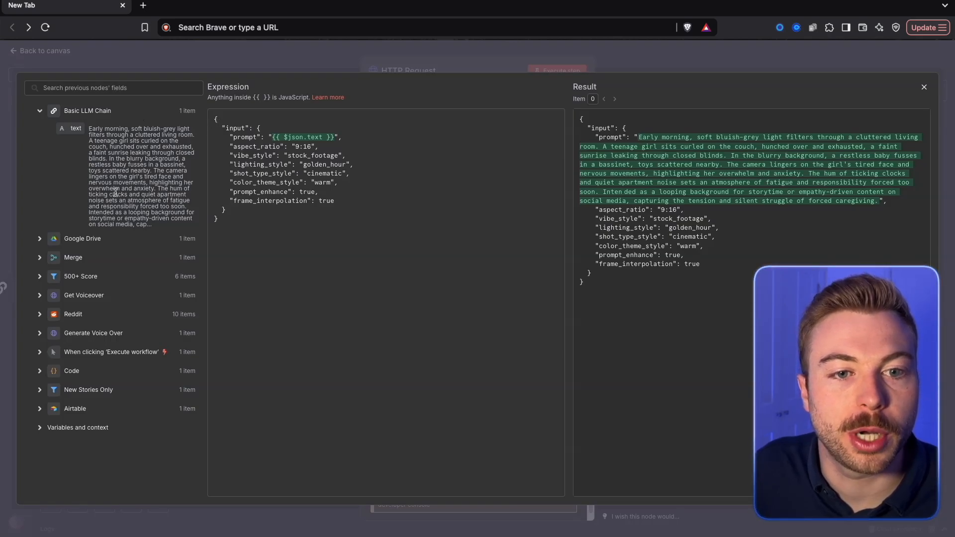
Review the resolved prompt, aspect ratio and style settings, and check the meaning of frame_interpolation on Replicate's motion-2.0 page.
{"action": "left_click_drag", "start_coordinate": [90, 128], "coordinate": [144, 221]}
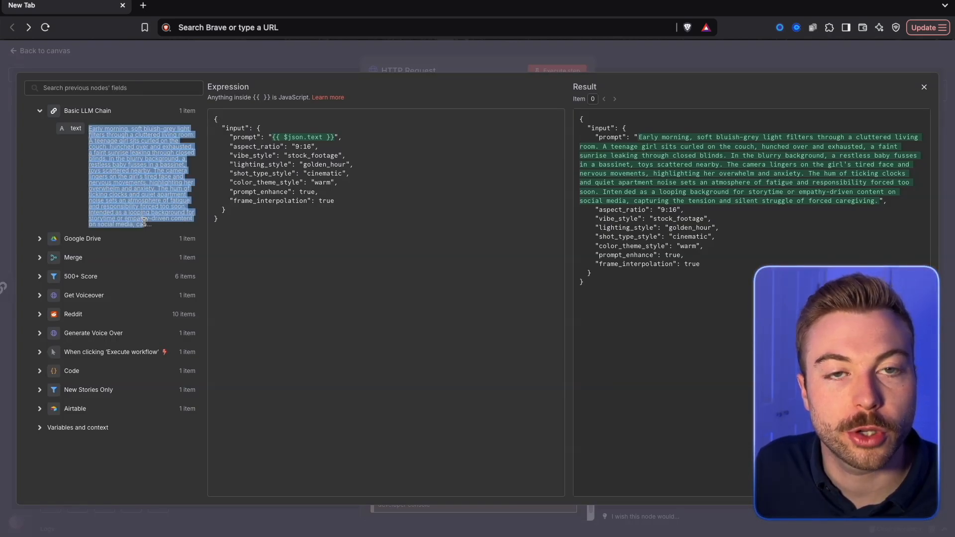
{"action": "left_click_drag", "start_coordinate": [643, 139], "coordinate": [867, 200]}
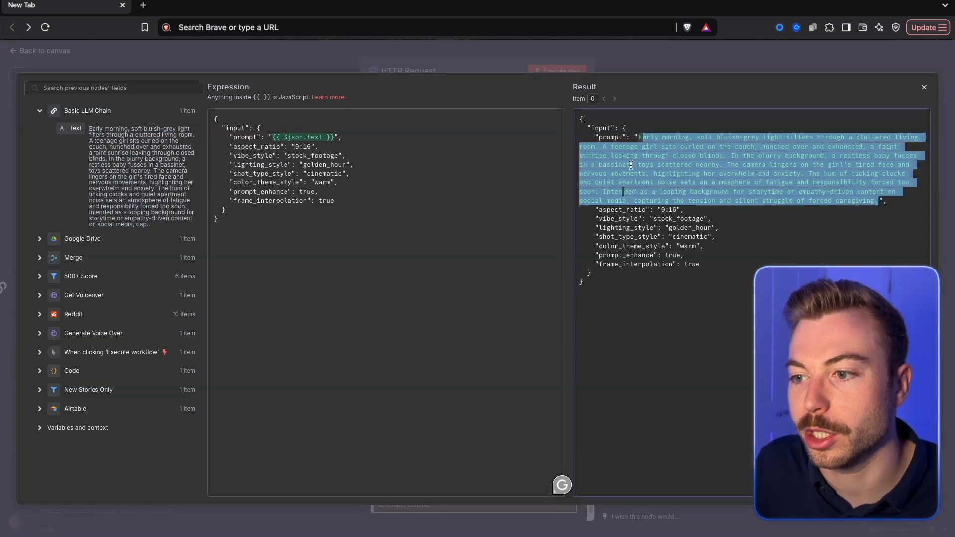
{"action": "left_click", "coordinate": [681, 200]}
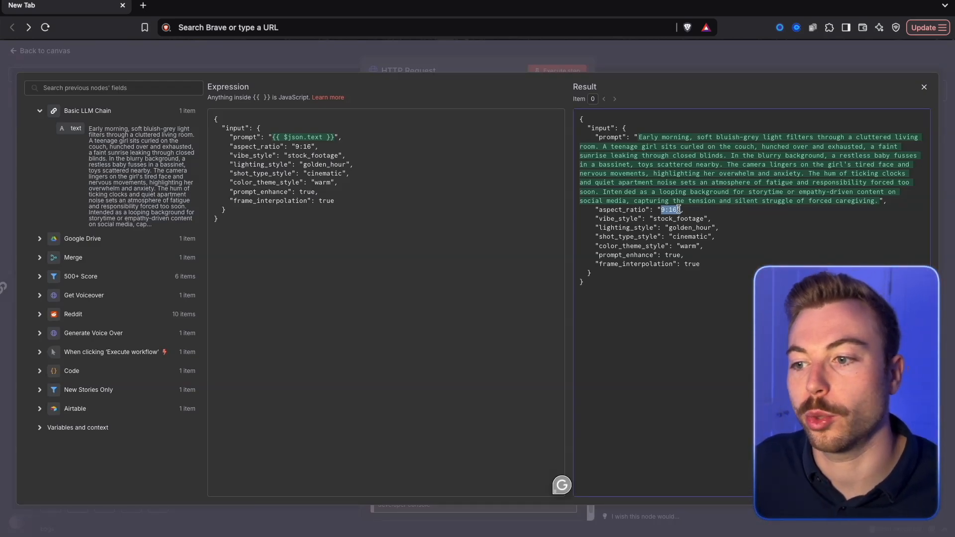
{"action": "left_click_drag", "start_coordinate": [583, 221], "coordinate": [705, 266]}
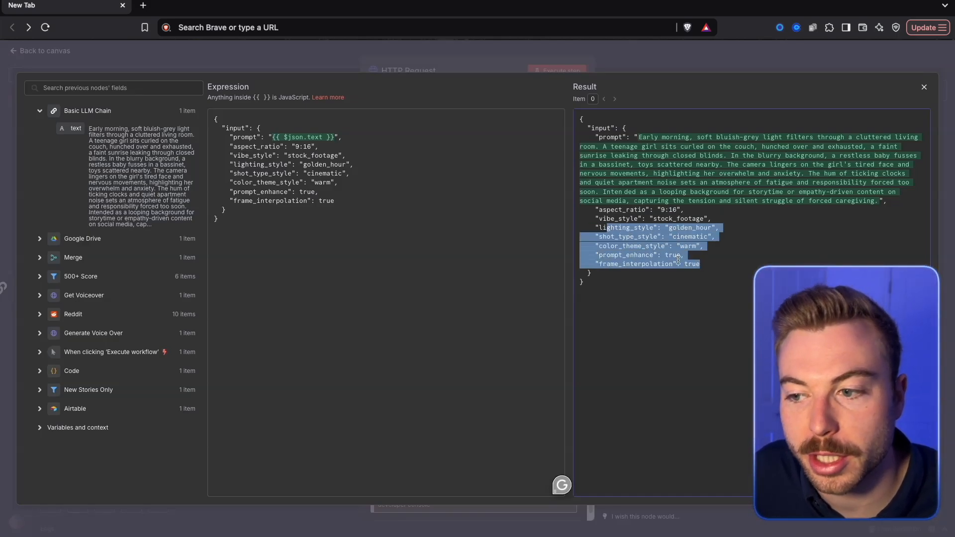
{"action": "left_click", "coordinate": [633, 250]}
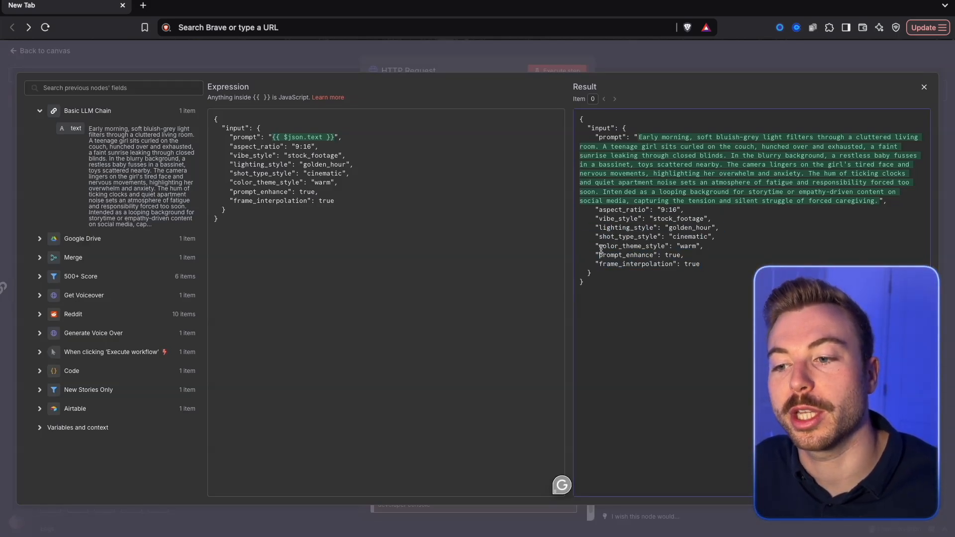
{"action": "left_click_drag", "start_coordinate": [613, 264], "coordinate": [686, 271]}
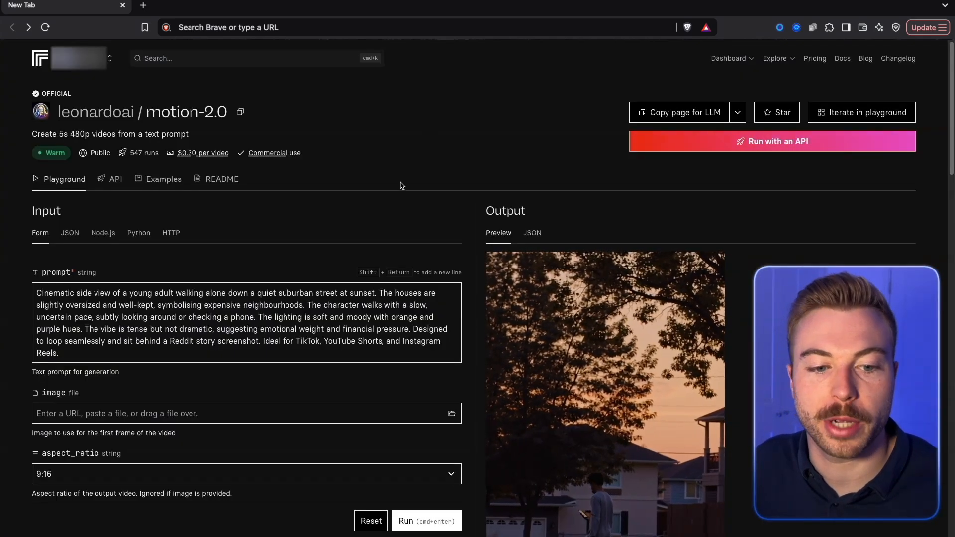
{"action": "scroll", "coordinate": [398, 185], "scroll_direction": "down", "scroll_amount": 4}
{"action": "left_click_drag", "start_coordinate": [32, 369], "coordinate": [188, 369]}
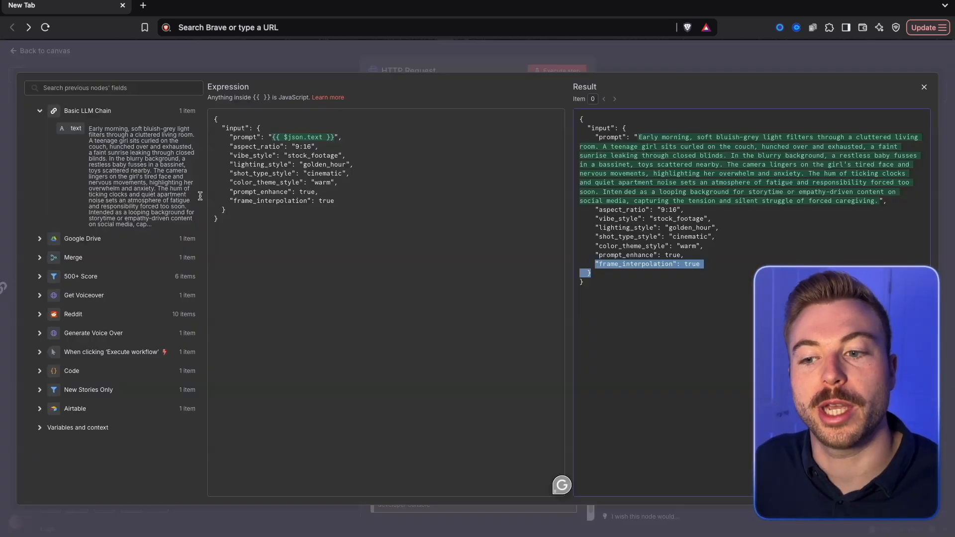
{"action": "key", "text": "Escape"}
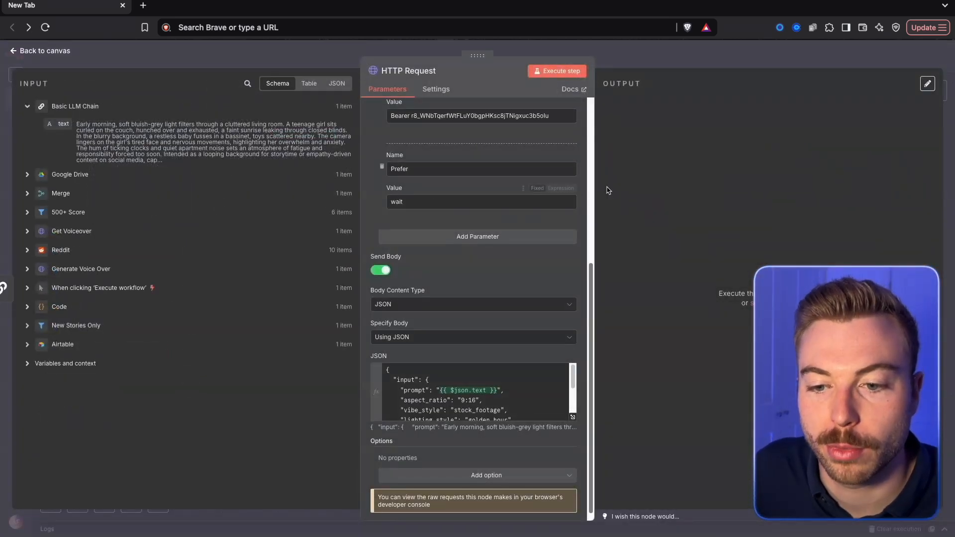
Execute the video HTTP Request node, return to the canvas and save the workflow.
{"action": "left_click", "coordinate": [562, 72]}
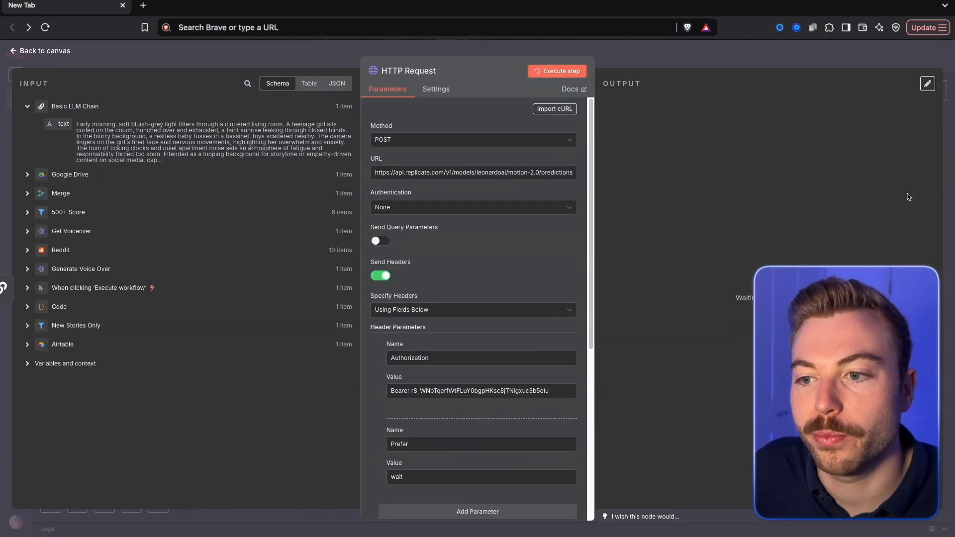
{"action": "key", "text": "Escape"}
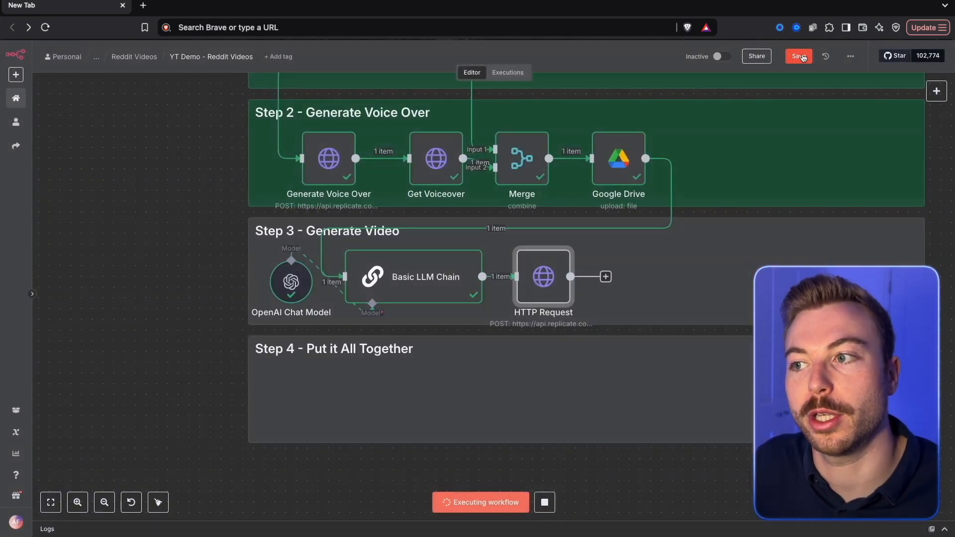
{"action": "scroll", "coordinate": [675, 277], "scroll_direction": "up", "scroll_amount": 1}
{"action": "scroll", "coordinate": [641, 274], "scroll_direction": "right", "scroll_amount": 2}
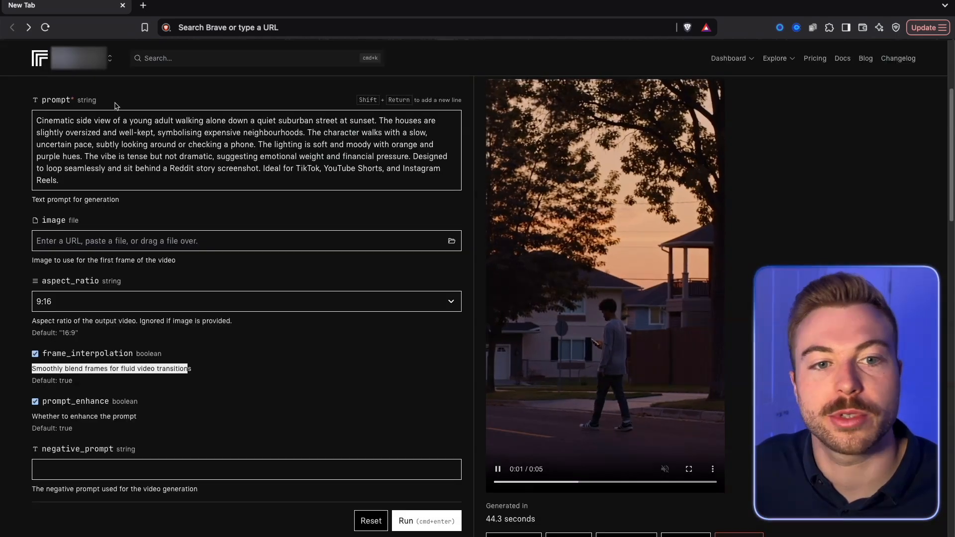
Check the video length and resolution in the motion-2.0 description on Replicate.
{"action": "scroll", "coordinate": [248, 248], "scroll_direction": "up", "scroll_amount": 5}
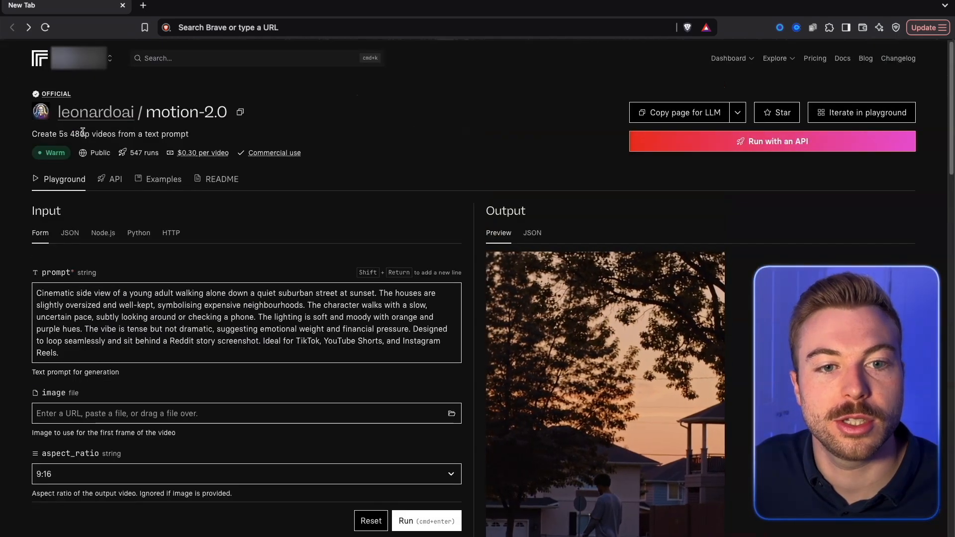
{"action": "double_click", "coordinate": [73, 134]}
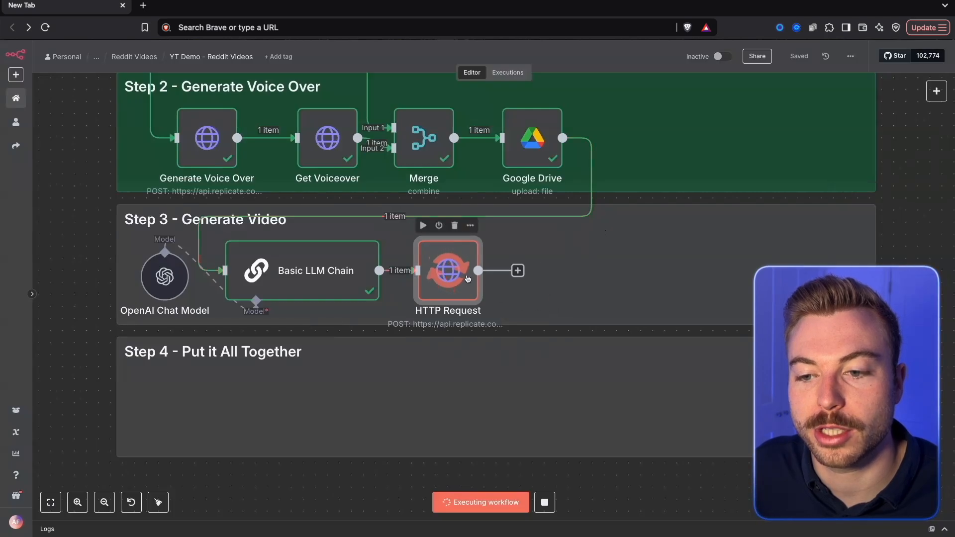
Back in n8n, add a second HTTP Request node after the video HTTP Request node in Step 3.
{"action": "left_click", "coordinate": [519, 270]}
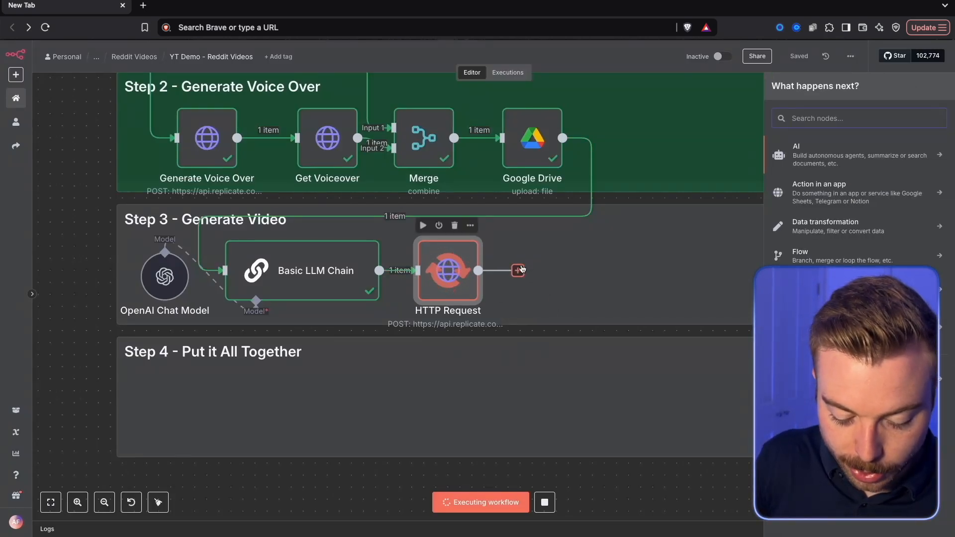
{"action": "type", "text": "http"}
{"action": "left_click", "coordinate": [830, 157]}
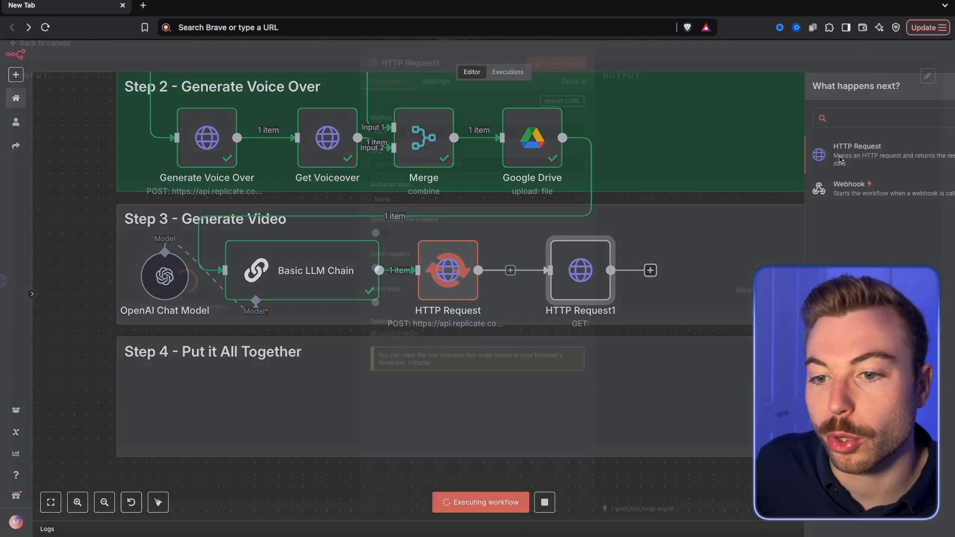
{"action": "left_click", "coordinate": [315, 57]}
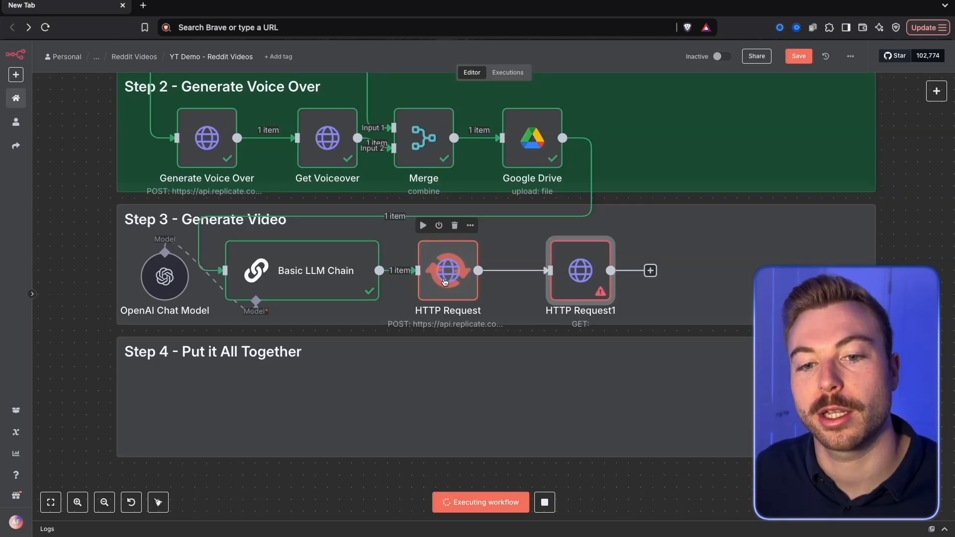
{"action": "left_click", "coordinate": [504, 271]}
{"action": "type", "text": "wait"}
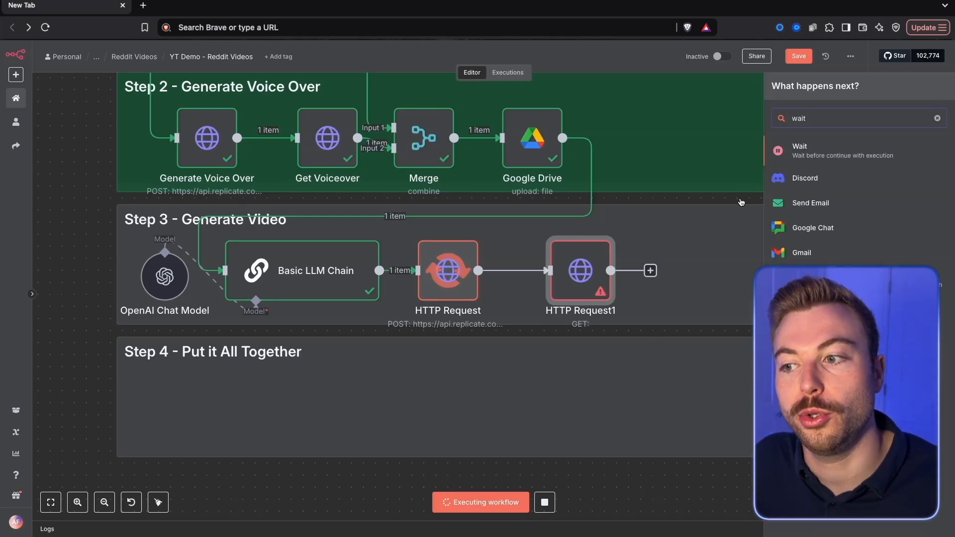
{"action": "left_click", "coordinate": [741, 201]}
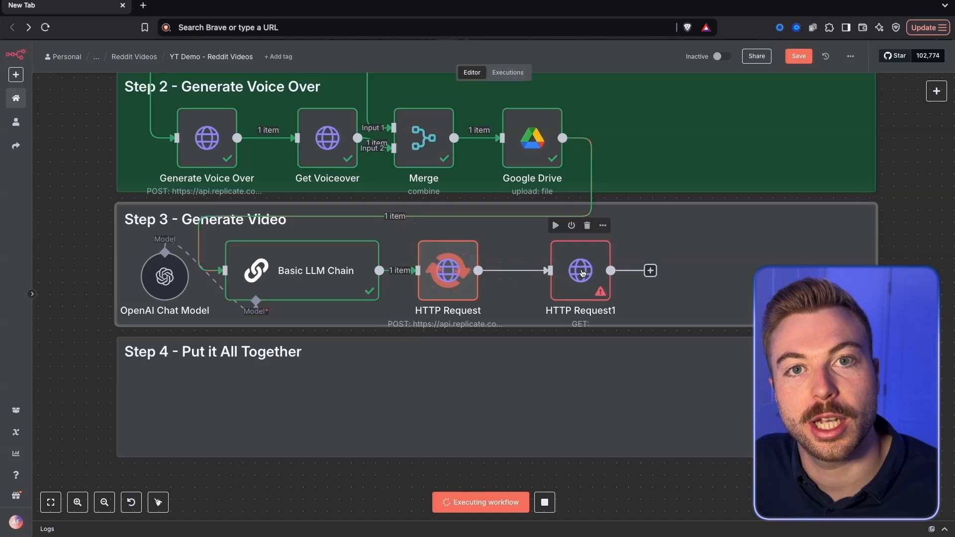
Rename the HTTP Request1 node as Get Video and save the workflow.
{"action": "right_click", "coordinate": [583, 273]}
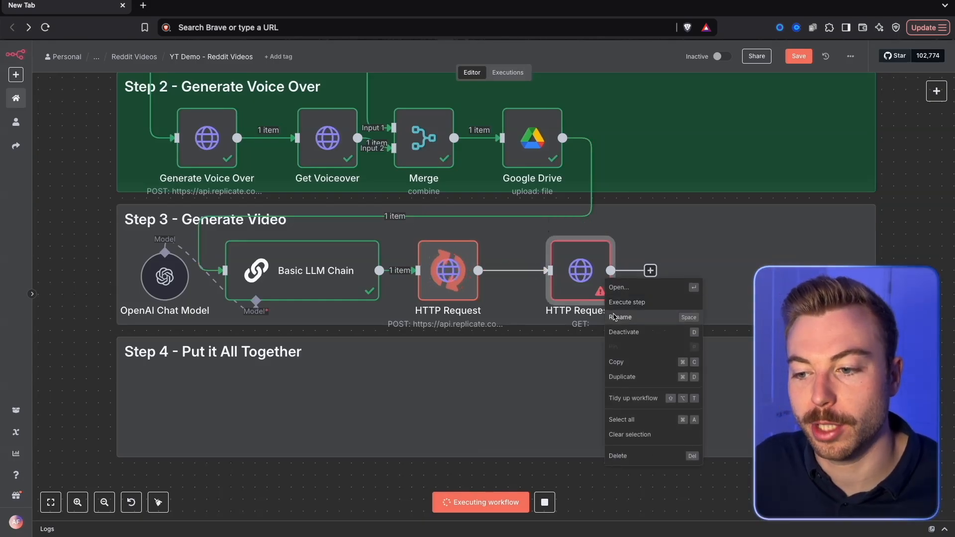
{"action": "left_click", "coordinate": [614, 317]}
{"action": "type", "text": "Get Video"}
{"action": "key", "text": "Return"}
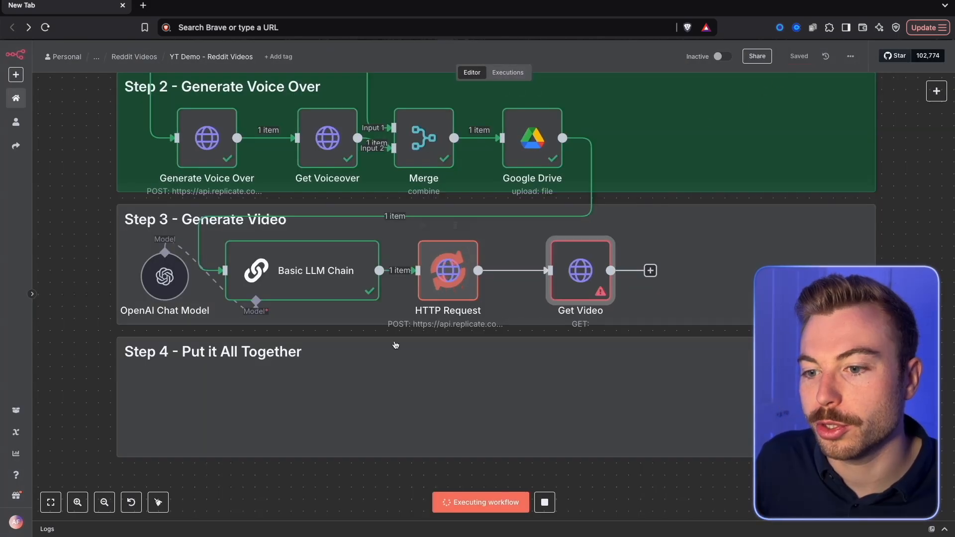
{"action": "key", "text": "ctrl+s"}
Examine the output video link returned by the HTTP Request node in Step 3 and return to the canvas.
{"action": "double_click", "coordinate": [447, 277]}
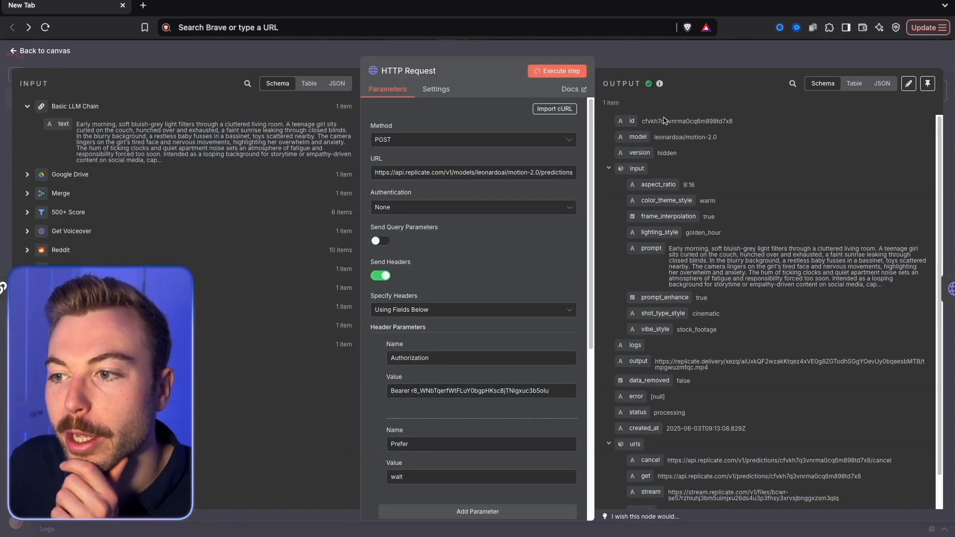
{"action": "scroll", "coordinate": [693, 359], "scroll_direction": "down", "scroll_amount": 1}
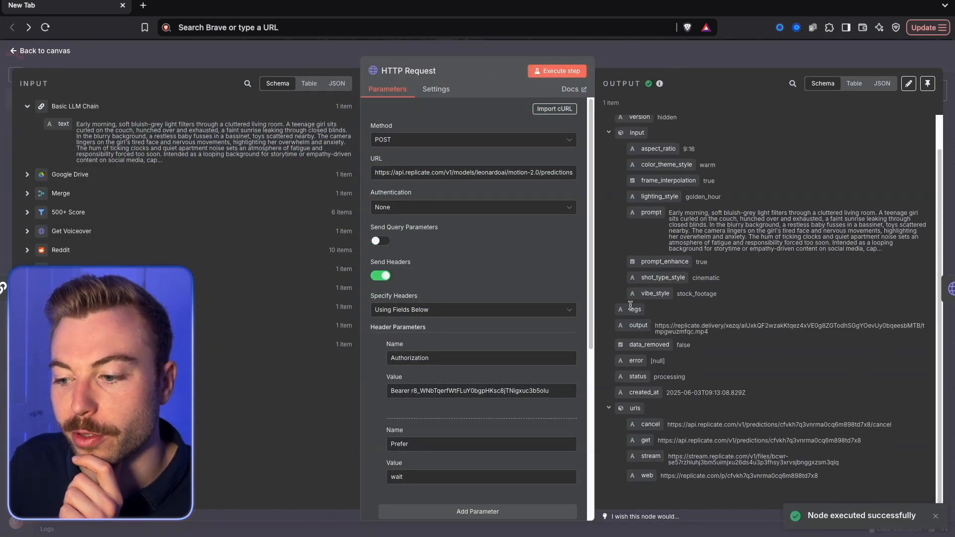
{"action": "triple_click", "coordinate": [657, 325]}
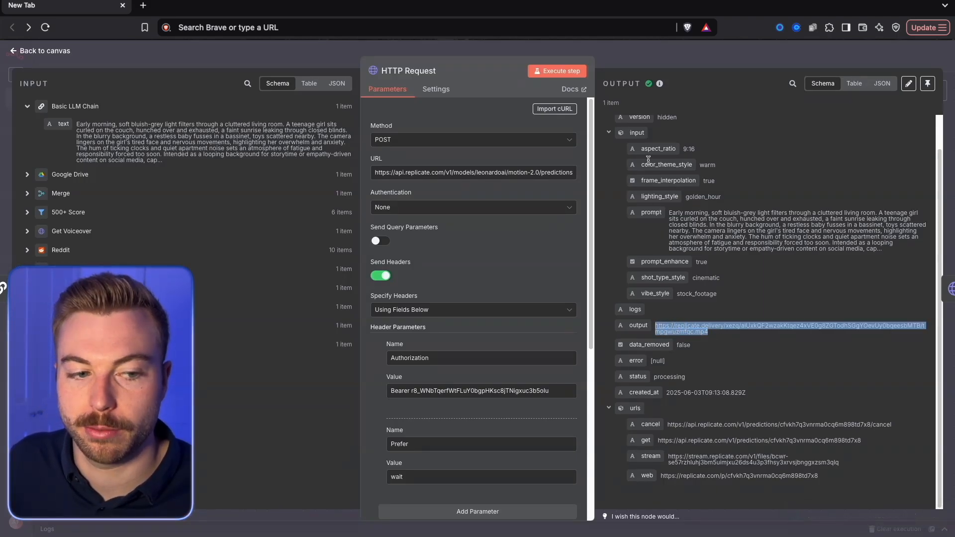
{"action": "left_click", "coordinate": [627, 59]}
{"action": "left_click", "coordinate": [639, 47]}
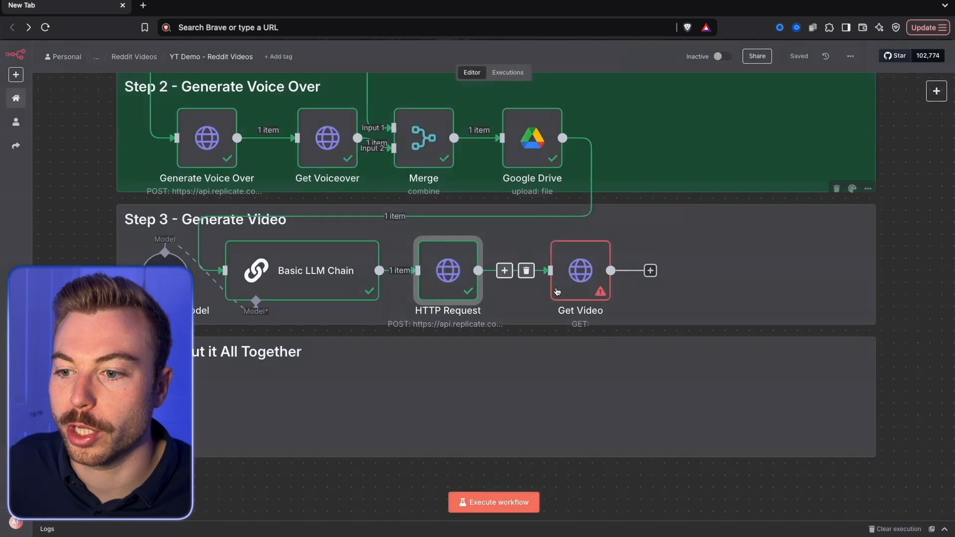
Set the Get Video node's URL to the HTTP Request node's output field, {{ $json.output }}.
{"action": "left_click", "coordinate": [579, 290]}
{"action": "double_click", "coordinate": [580, 280]}
{"action": "left_click_drag", "start_coordinate": [68, 370], "coordinate": [393, 172]}
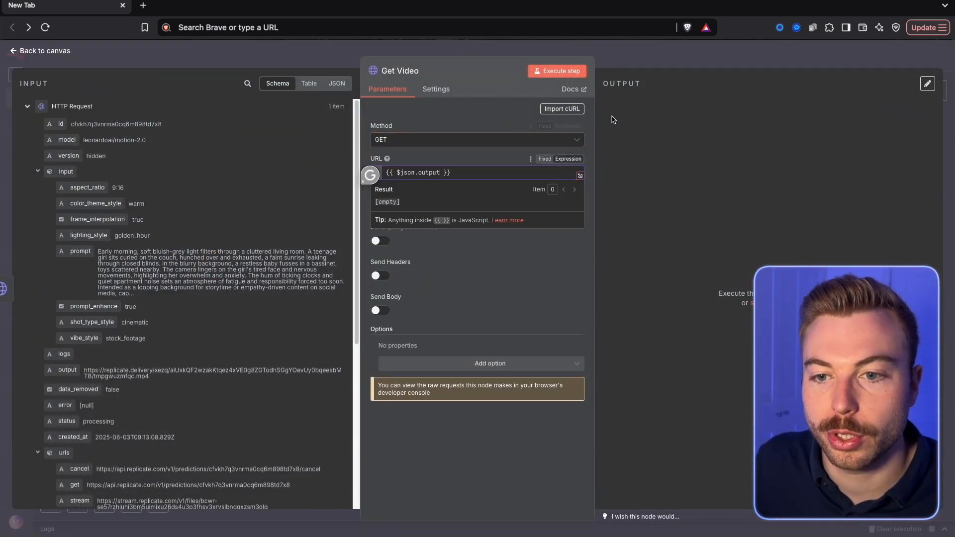
Add a Response option to the Get Video node and set its response format to File.
{"action": "left_click", "coordinate": [519, 372]}
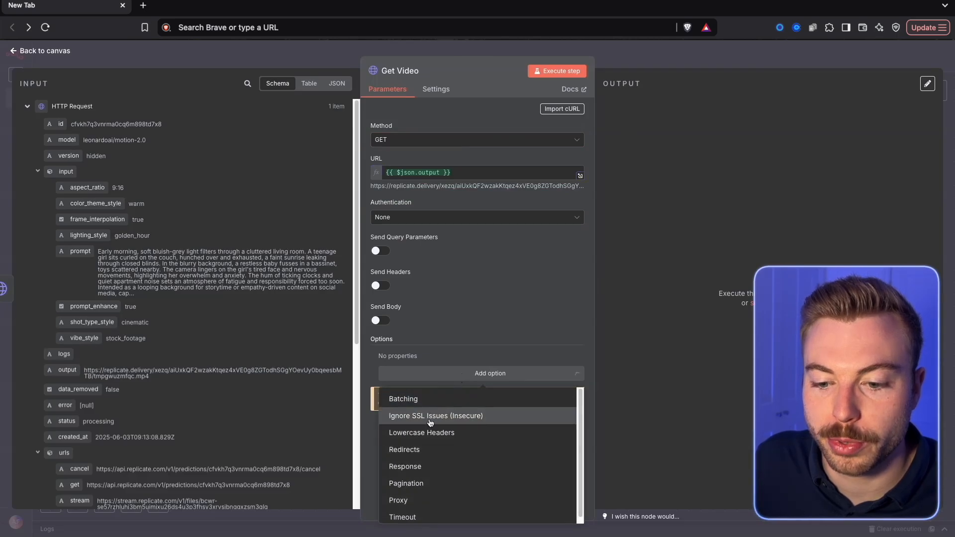
{"action": "left_click", "coordinate": [424, 461]}
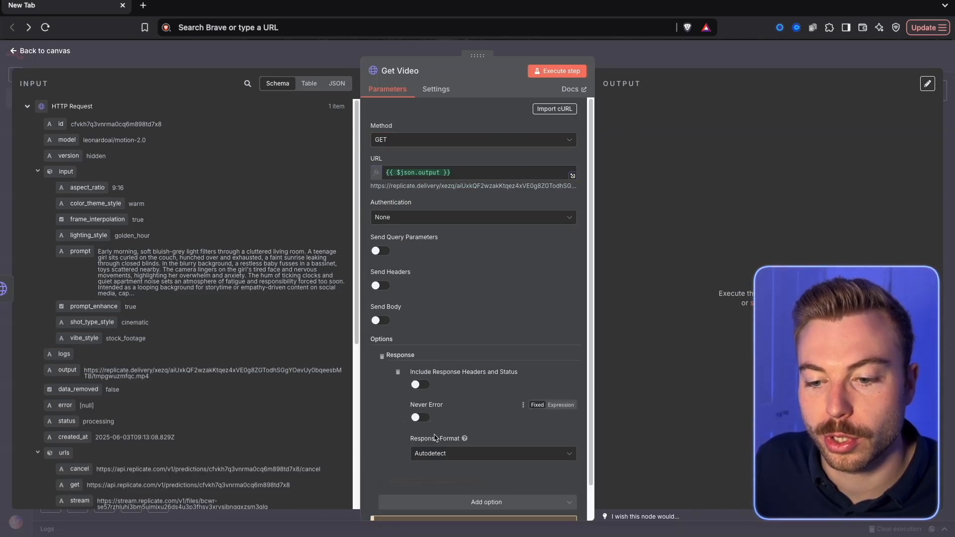
{"action": "left_click", "coordinate": [439, 455]}
{"action": "left_click", "coordinate": [435, 395]}
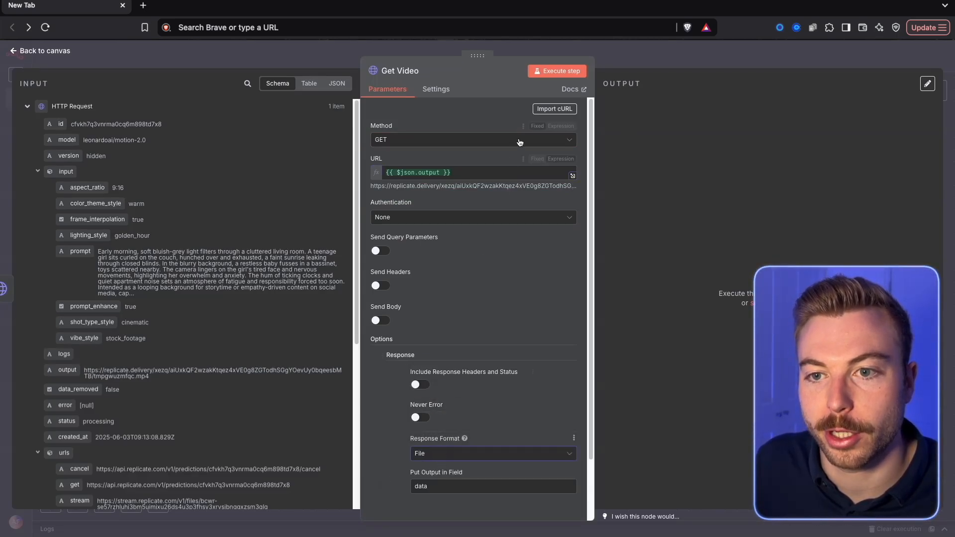
Execute the Get Video node, view the retrieved video file and return to the canvas.
{"action": "left_click", "coordinate": [579, 70]}
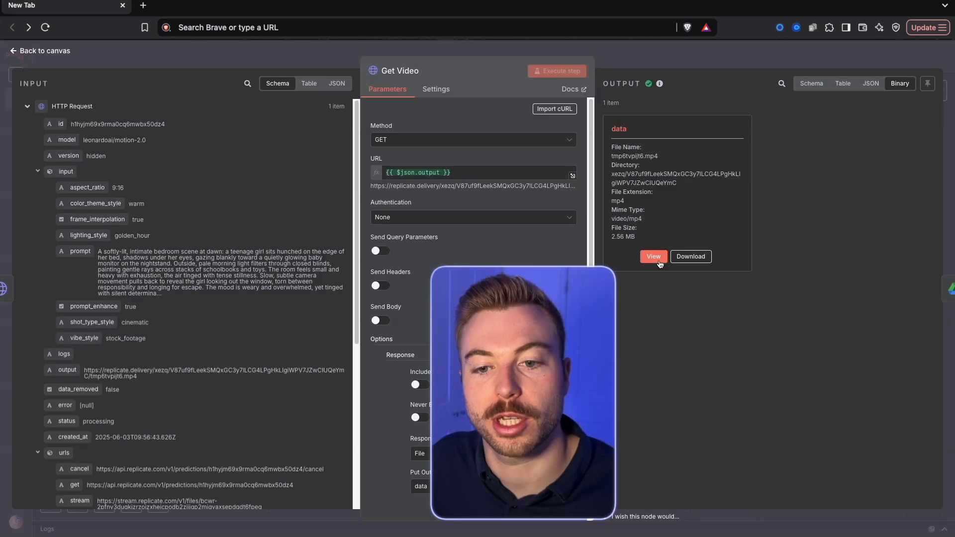
{"action": "left_click", "coordinate": [651, 258]}
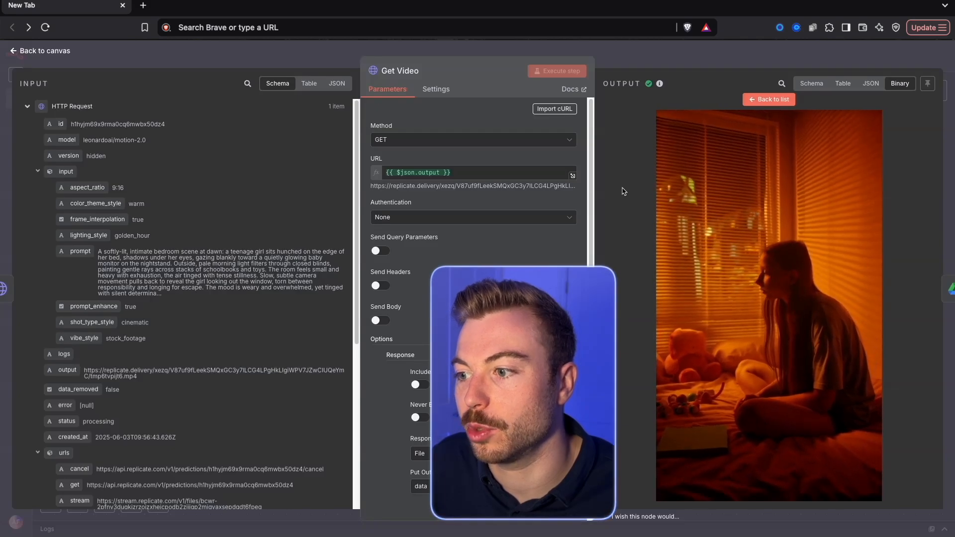
{"action": "key", "text": "Escape"}
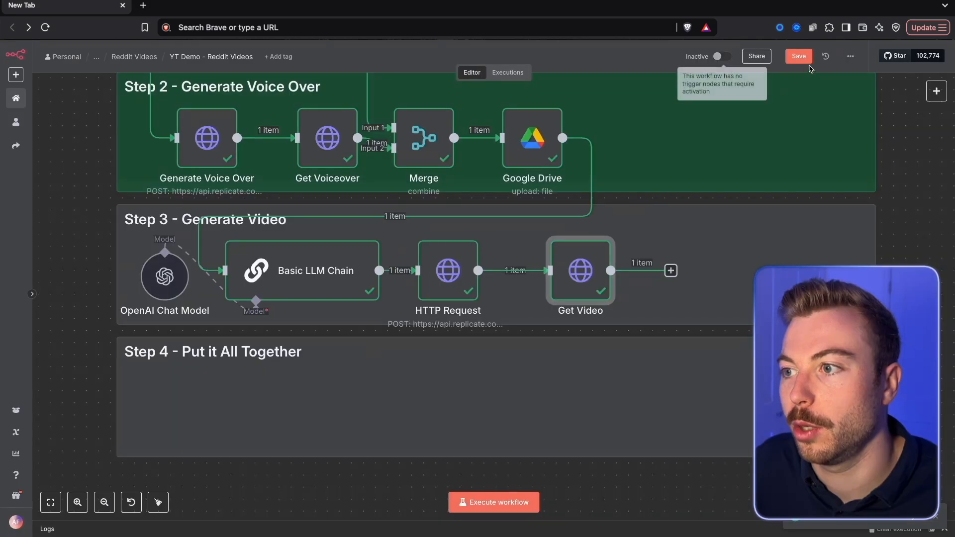
Add a Google Drive file upload node after Get Video and line both nodes up in the Step 3 row.
{"action": "left_click_drag", "start_coordinate": [615, 262], "coordinate": [590, 263]}
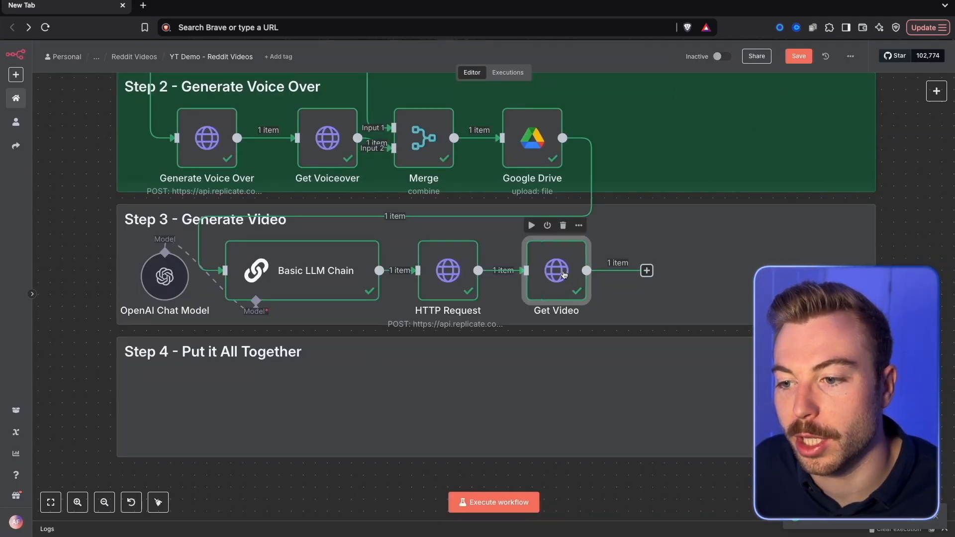
{"action": "left_click", "coordinate": [647, 271]}
{"action": "type", "text": "goog"}
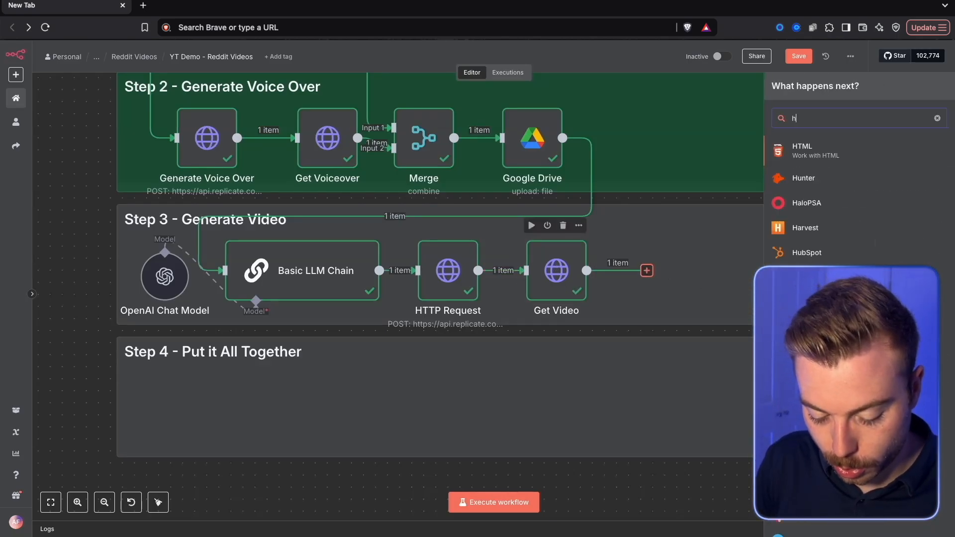
{"action": "type", "text": "le"}
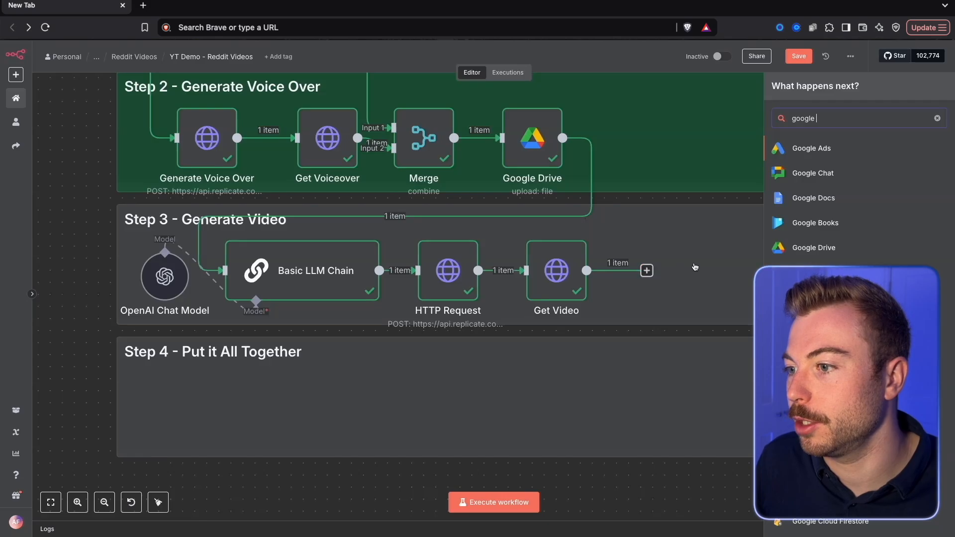
{"action": "type", "text": " dr"}
{"action": "left_click", "coordinate": [852, 154]}
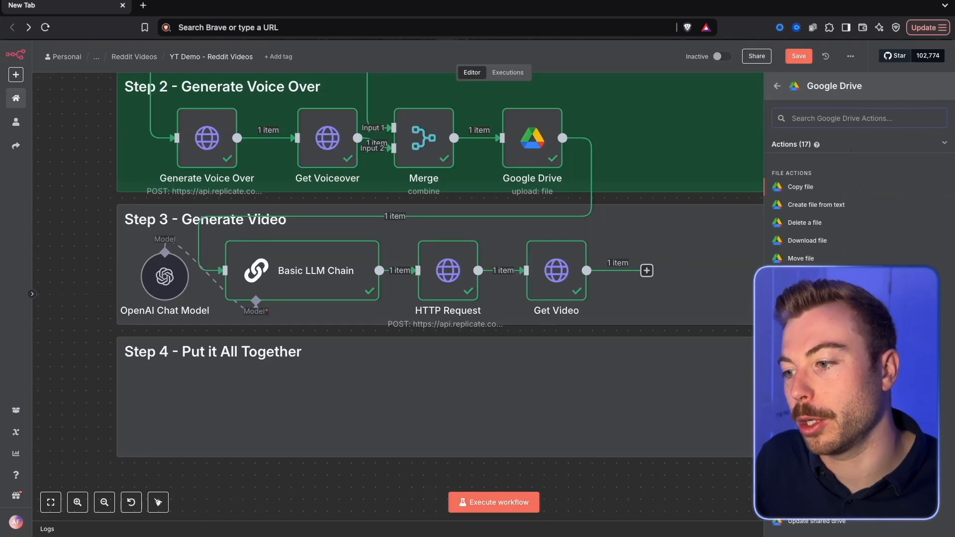
{"action": "left_click", "coordinate": [802, 313]}
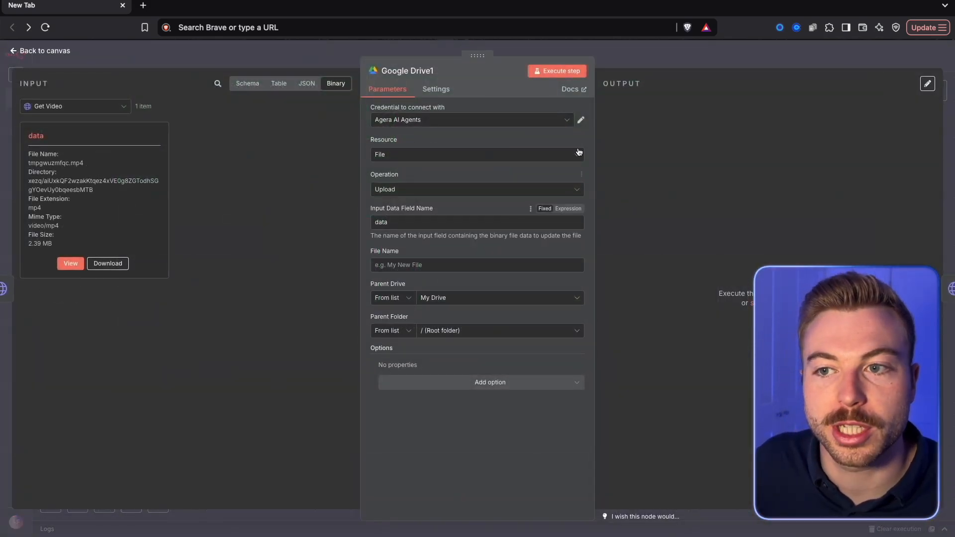
{"action": "left_click", "coordinate": [697, 53]}
{"action": "mouse_move", "coordinate": [667, 274]}
{"action": "left_mouse_down"}
{"action": "mouse_move", "coordinate": [656, 273]}
{"action": "mouse_move", "coordinate": [666, 285]}
{"action": "left_mouse_up"}
{"action": "left_click", "coordinate": [628, 362]}
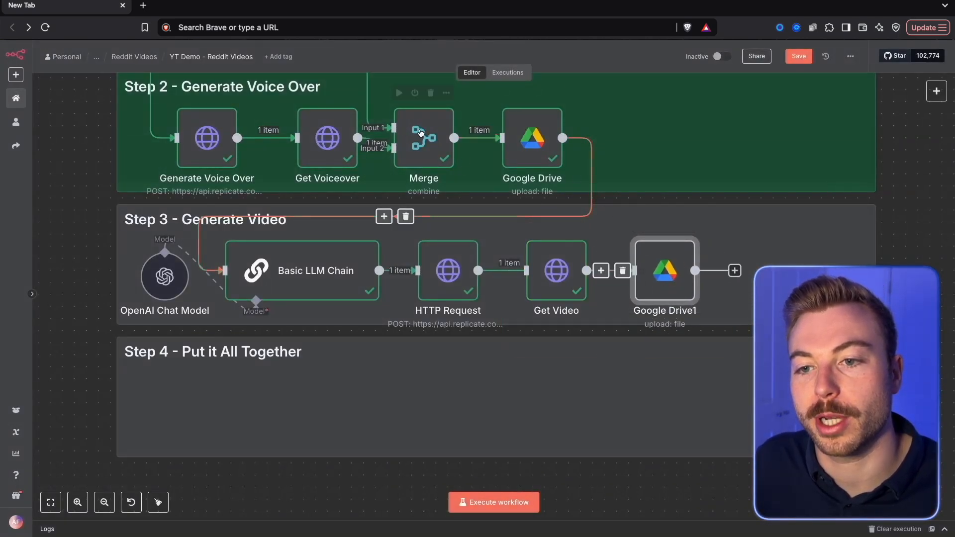
Configure the Google Drive1 upload with file name Video File and parent folder Reddit Background Video.
{"action": "double_click", "coordinate": [665, 271]}
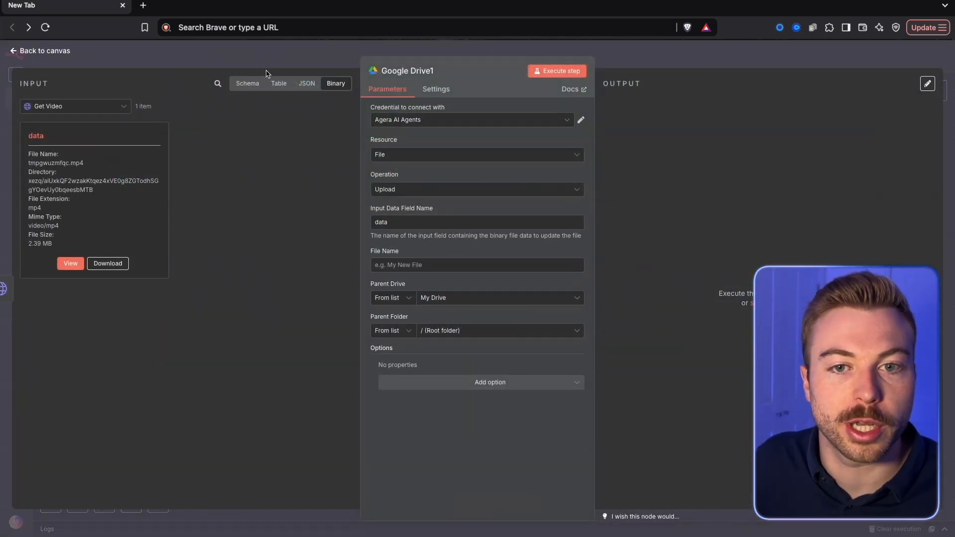
{"action": "double_click", "coordinate": [31, 133]}
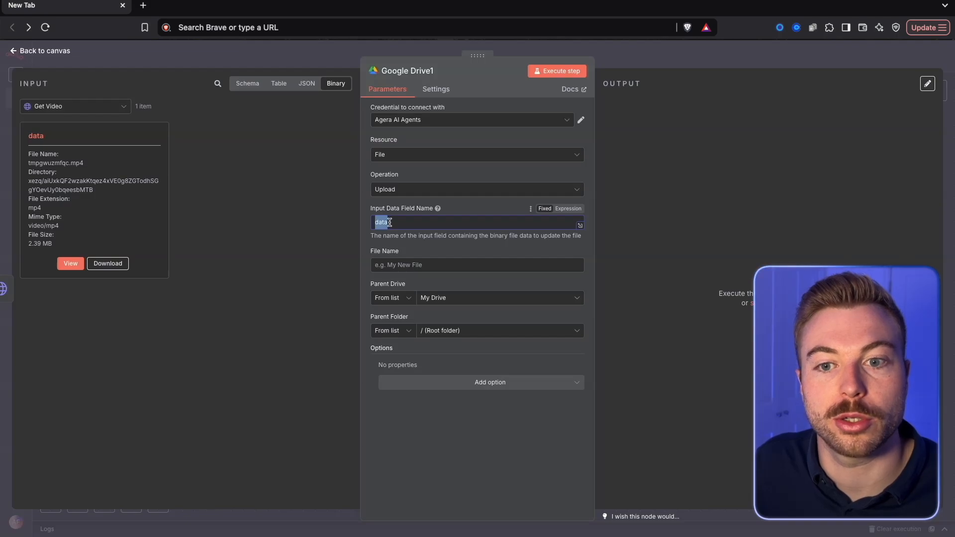
{"action": "left_click", "coordinate": [391, 266]}
{"action": "type", "text": "Voic"}
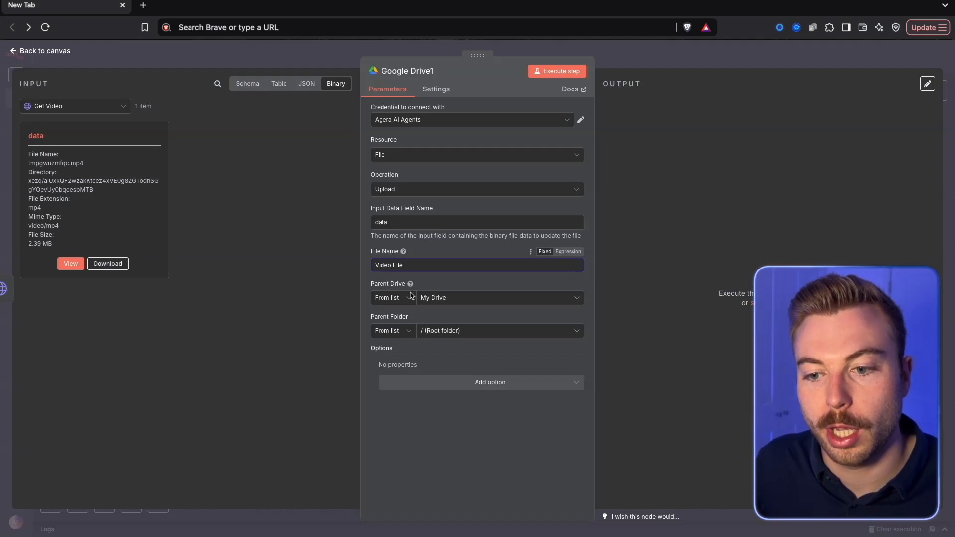
{"action": "left_click", "coordinate": [452, 331]}
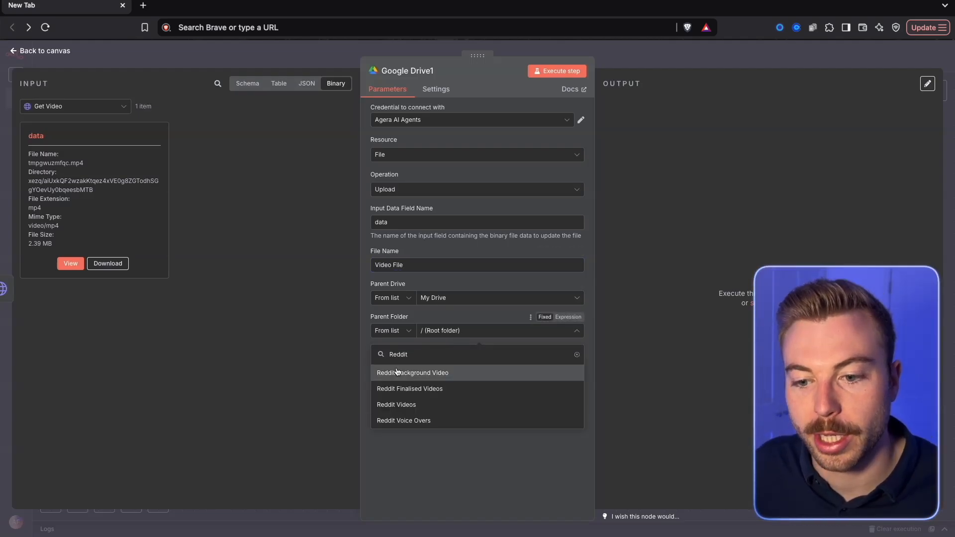
{"action": "left_click", "coordinate": [411, 372]}
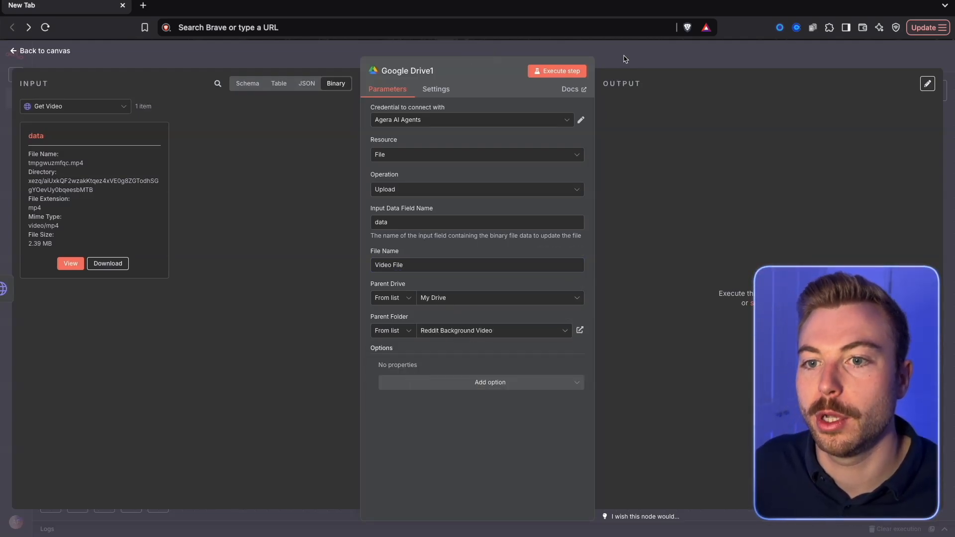
{"action": "left_click", "coordinate": [625, 59]}
Execute the Google Drive1 node, and save the workflow with Get Video and Google Drive1 moved closer to HTTP Request.
{"action": "right_click", "coordinate": [639, 293]}
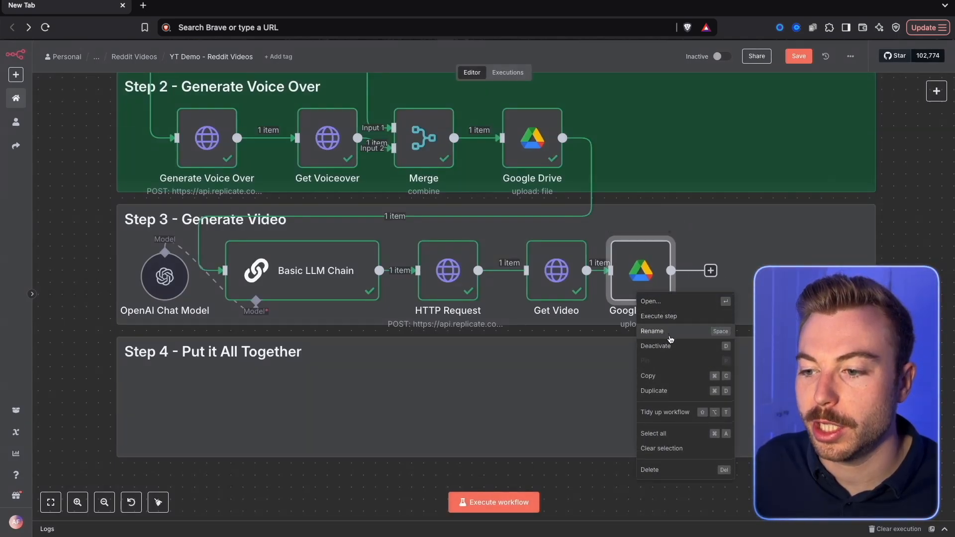
{"action": "left_click", "coordinate": [659, 316]}
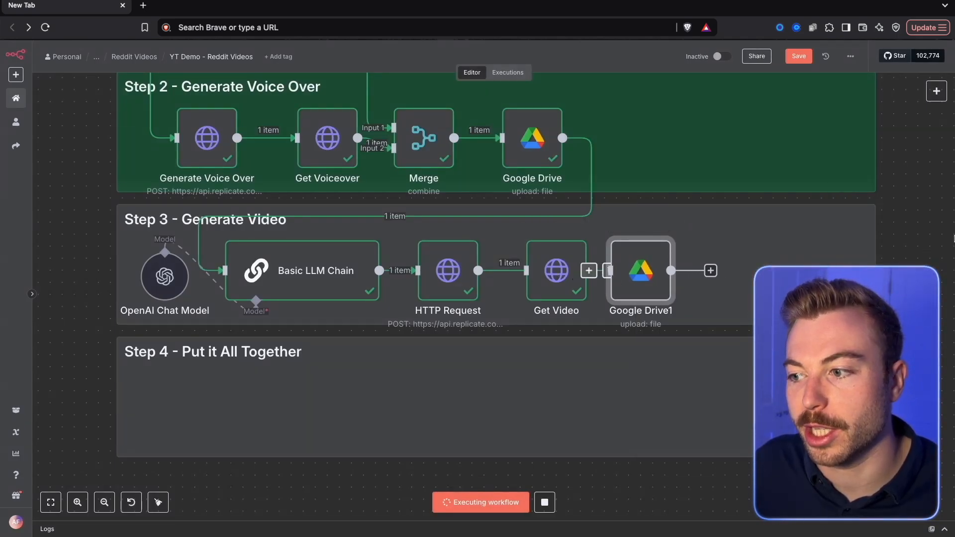
{"action": "left_click_drag", "start_coordinate": [647, 298], "coordinate": [623, 298]}
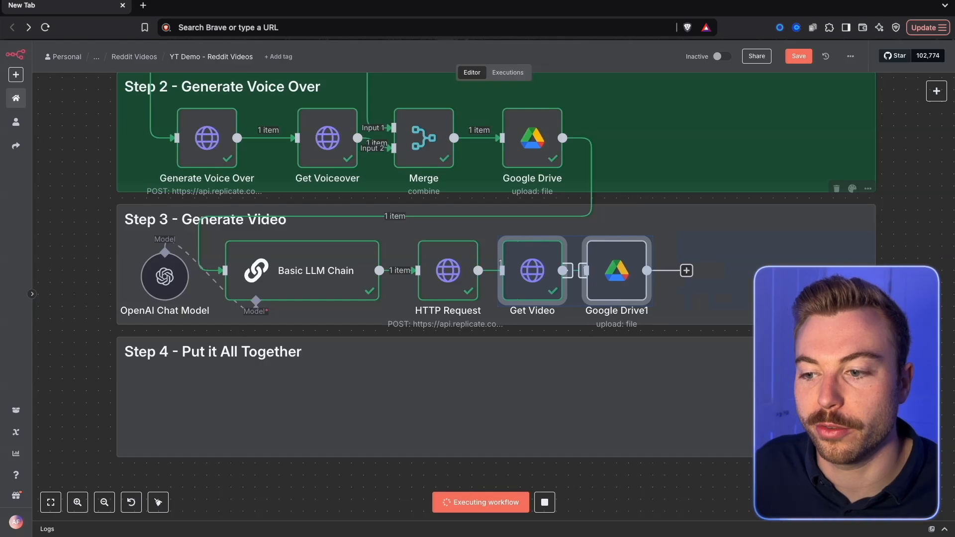
{"action": "left_click", "coordinate": [803, 60]}
{"action": "left_click", "coordinate": [689, 321]}
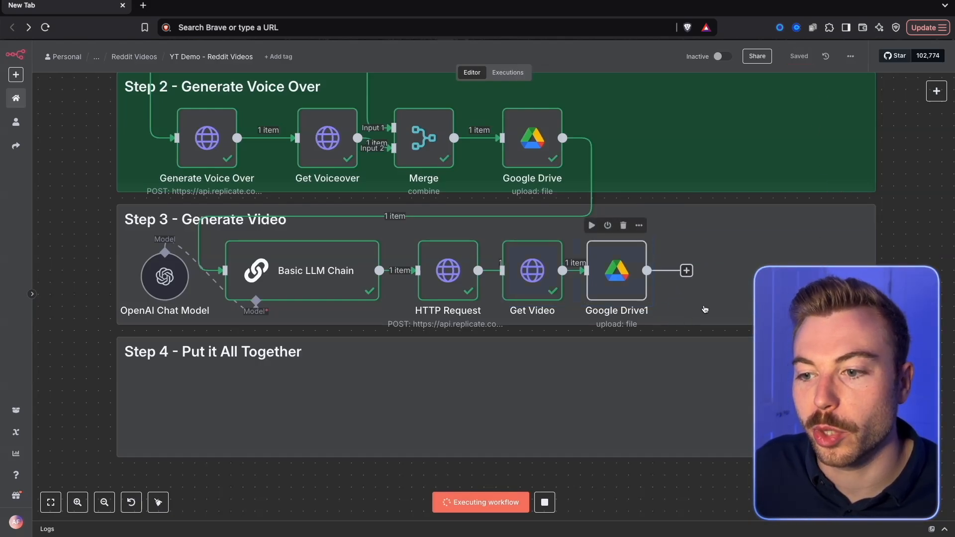
{"action": "double_click", "coordinate": [628, 278]}
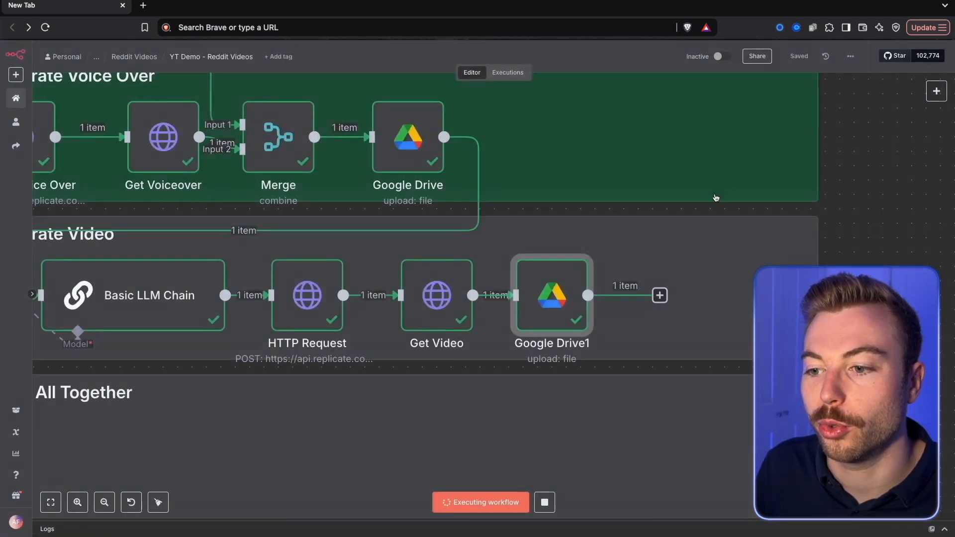
Add an Airtable node with the Create a record action after Google Drive1.
{"action": "left_click", "coordinate": [659, 296]}
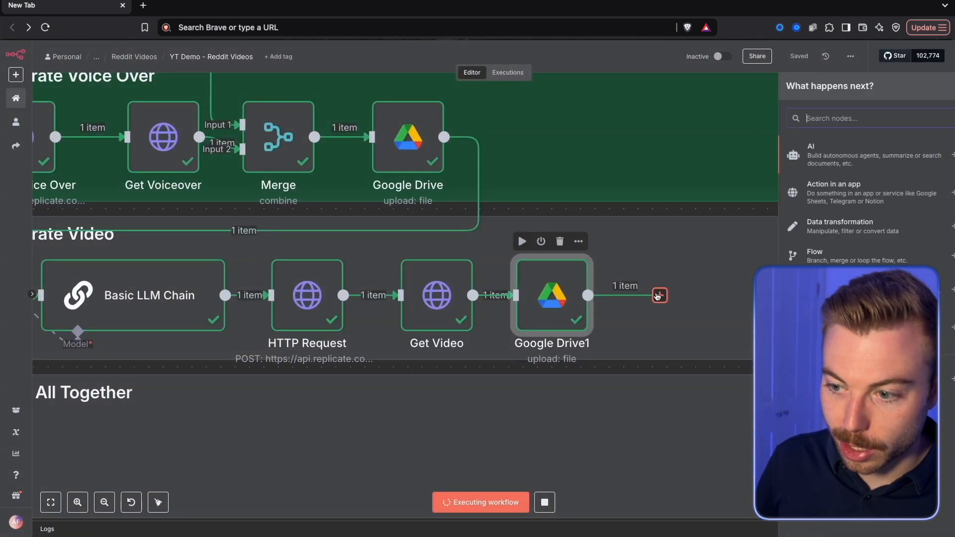
{"action": "type", "text": "air"}
{"action": "left_click", "coordinate": [890, 180]}
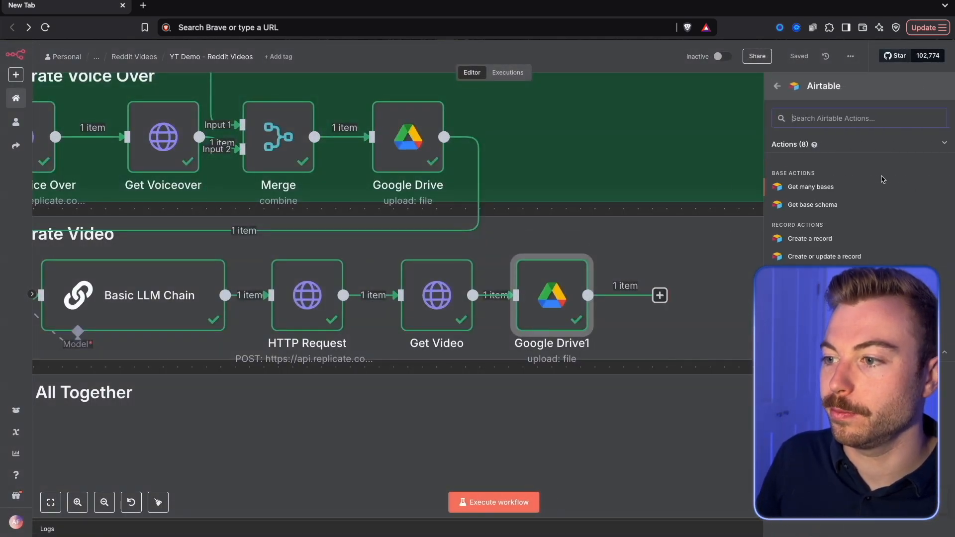
{"action": "type", "text": "create"}
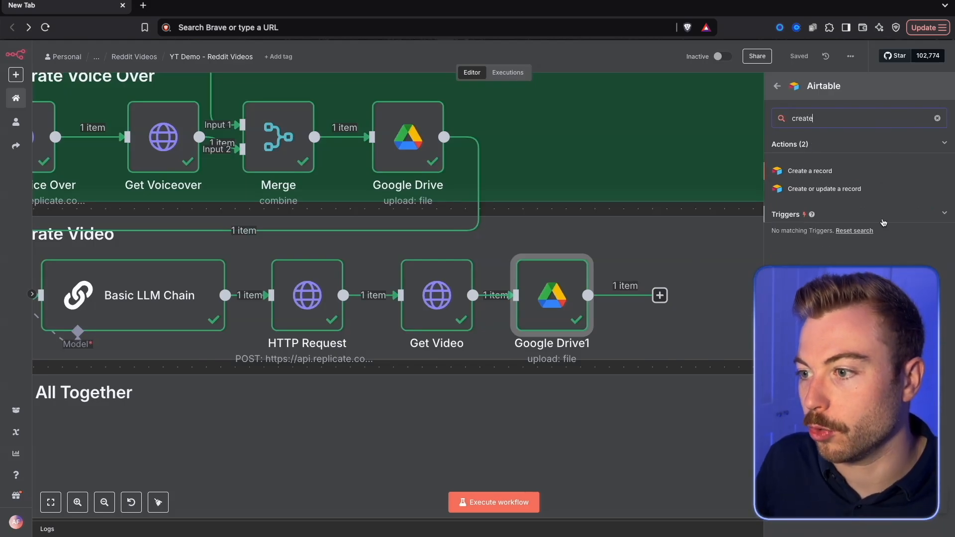
{"action": "left_click", "coordinate": [883, 178]}
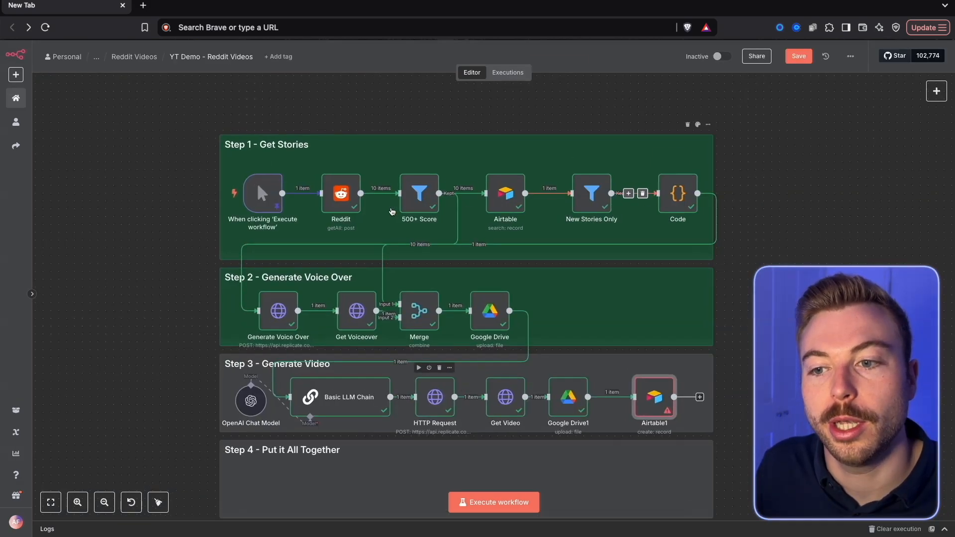
Point the Airtable1 node to the Reddit Shorts base and its Stories table.
{"action": "scroll", "coordinate": [538, 341], "scroll_direction": "up", "scroll_amount": 2}
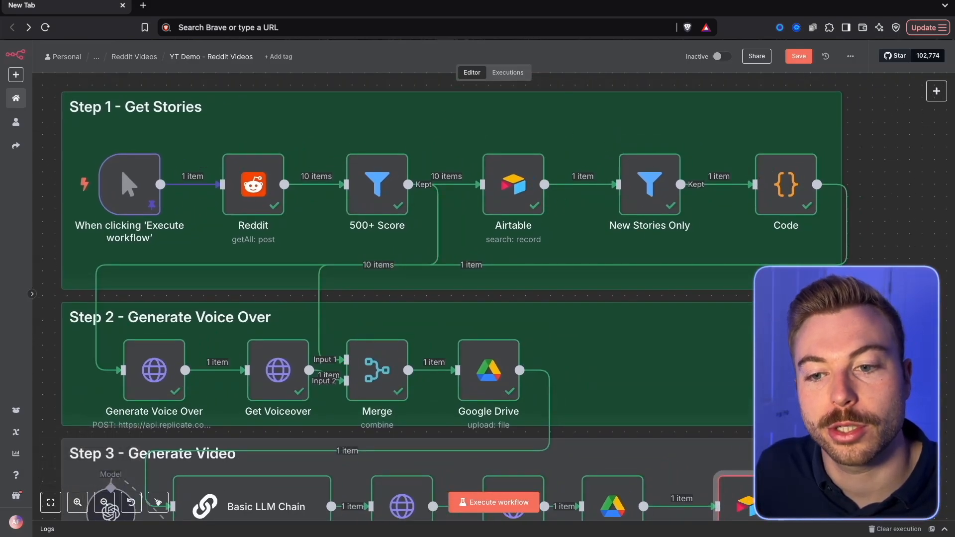
{"action": "scroll", "coordinate": [642, 284], "scroll_direction": "down", "scroll_amount": 5}
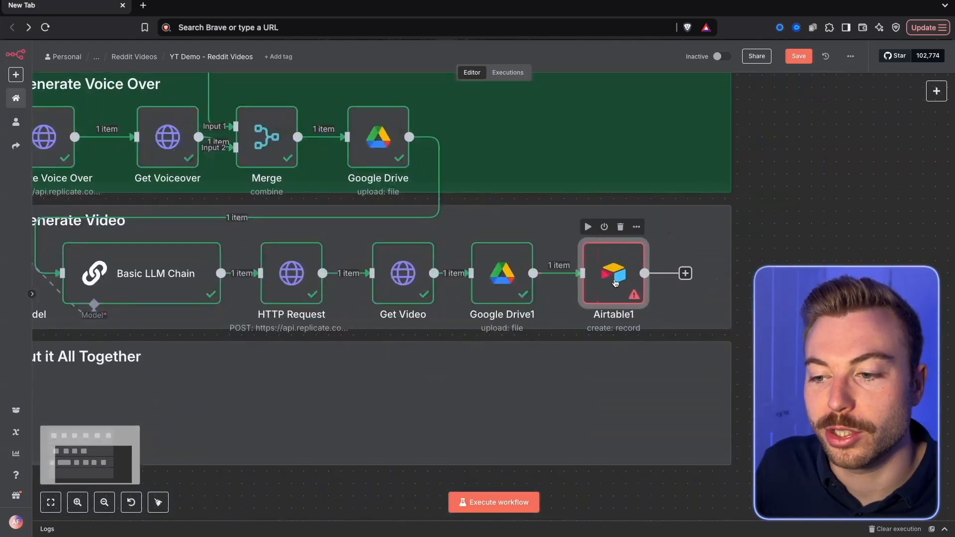
{"action": "double_click", "coordinate": [642, 282]}
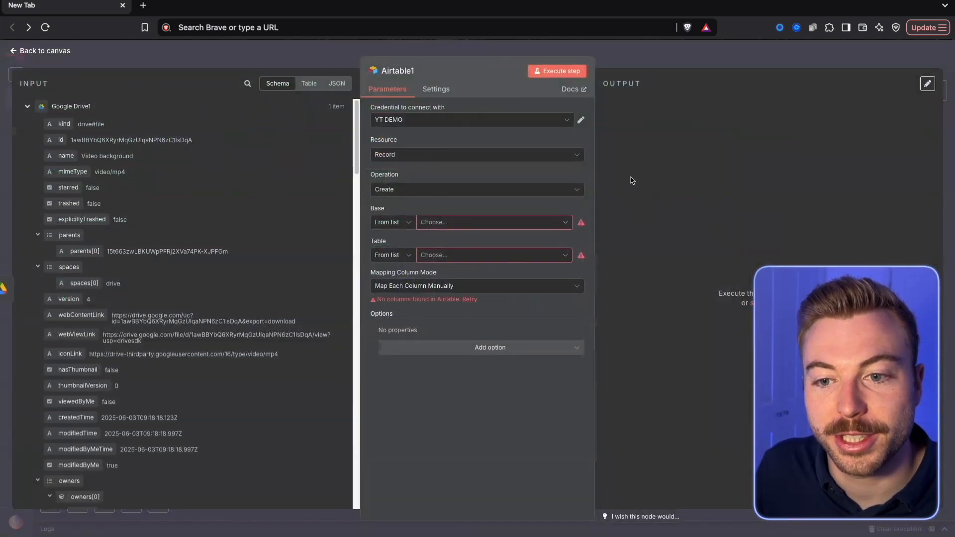
{"action": "left_click", "coordinate": [423, 221]}
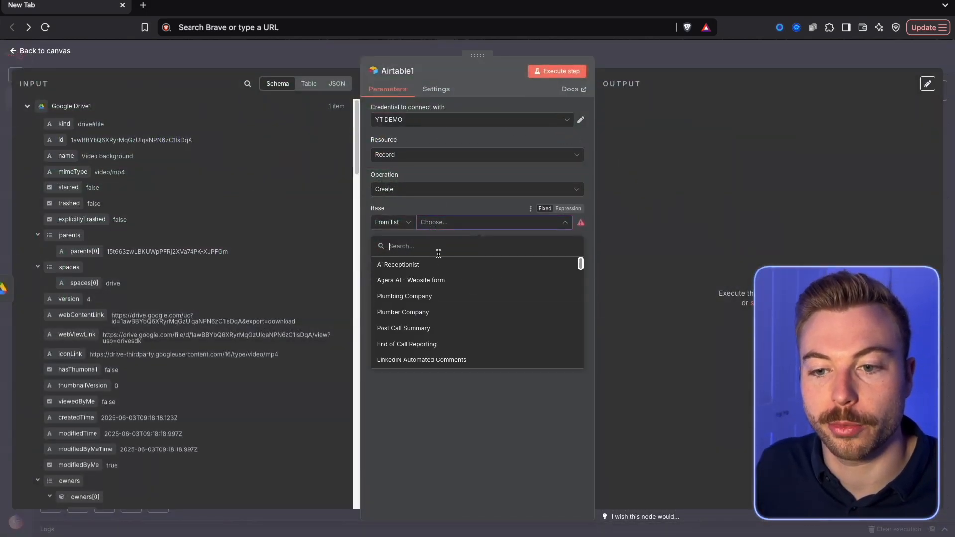
{"action": "type", "text": "reddit"}
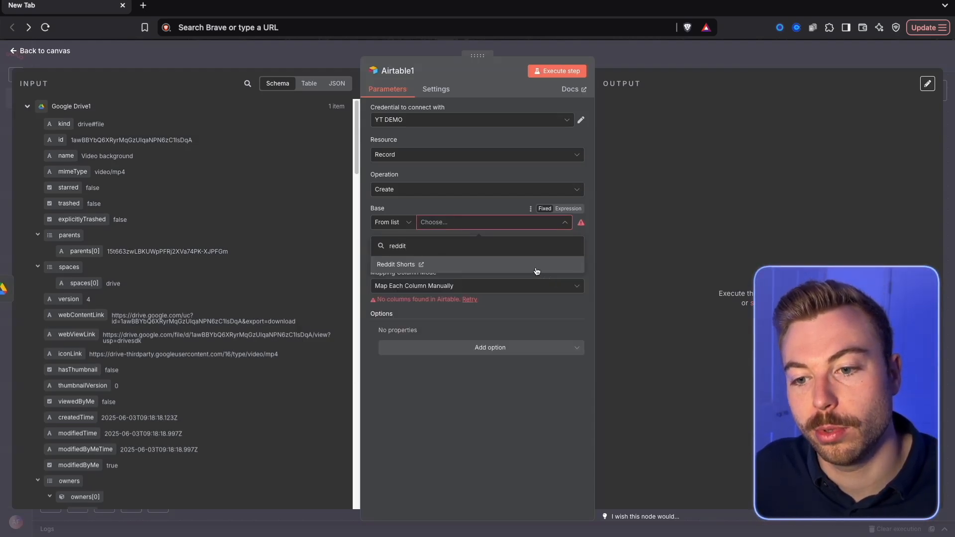
{"action": "left_click", "coordinate": [535, 270]}
{"action": "left_click", "coordinate": [515, 256]}
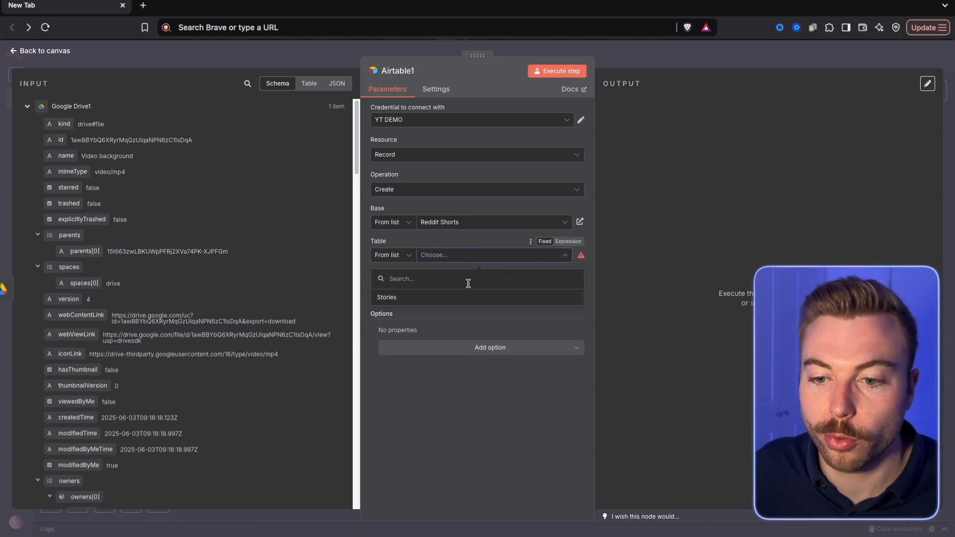
{"action": "left_click", "coordinate": [473, 296]}
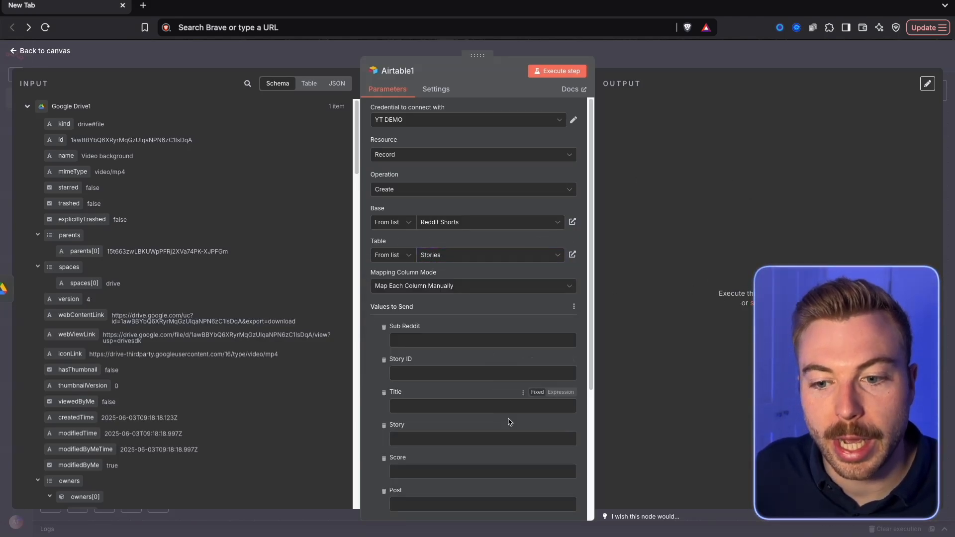
Map the Video Generated column of Airtable1 to webViewLink from the Google Drive1 output.
{"action": "scroll", "coordinate": [505, 411], "scroll_direction": "down", "scroll_amount": 1}
{"action": "left_click", "coordinate": [27, 107]}
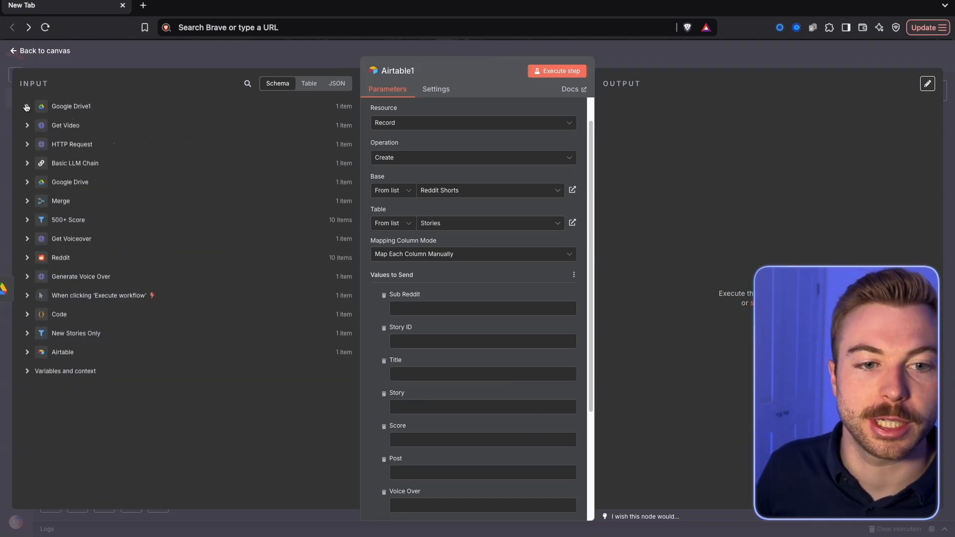
{"action": "left_click", "coordinate": [27, 106]}
{"action": "scroll", "coordinate": [289, 261], "scroll_direction": "down", "scroll_amount": 3}
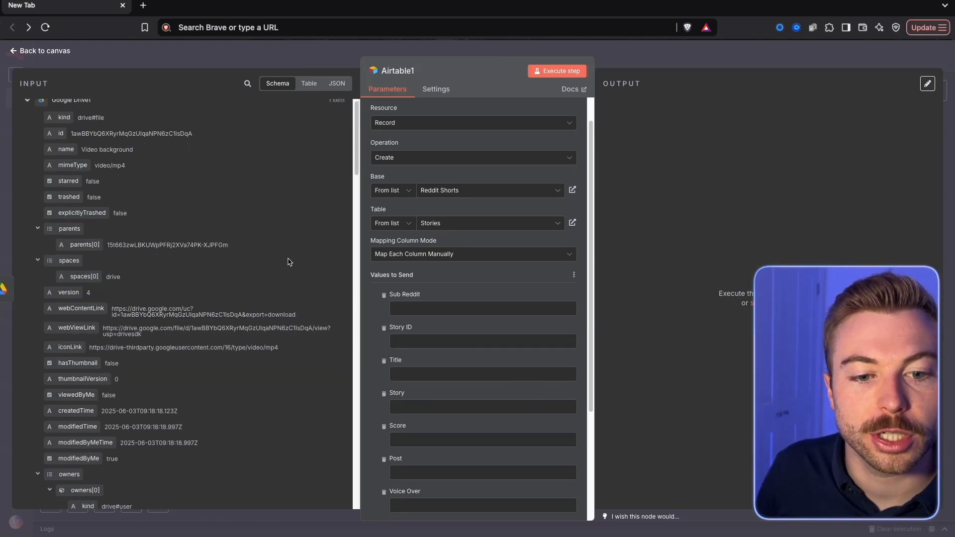
{"action": "scroll", "coordinate": [523, 330], "scroll_direction": "down", "scroll_amount": 3}
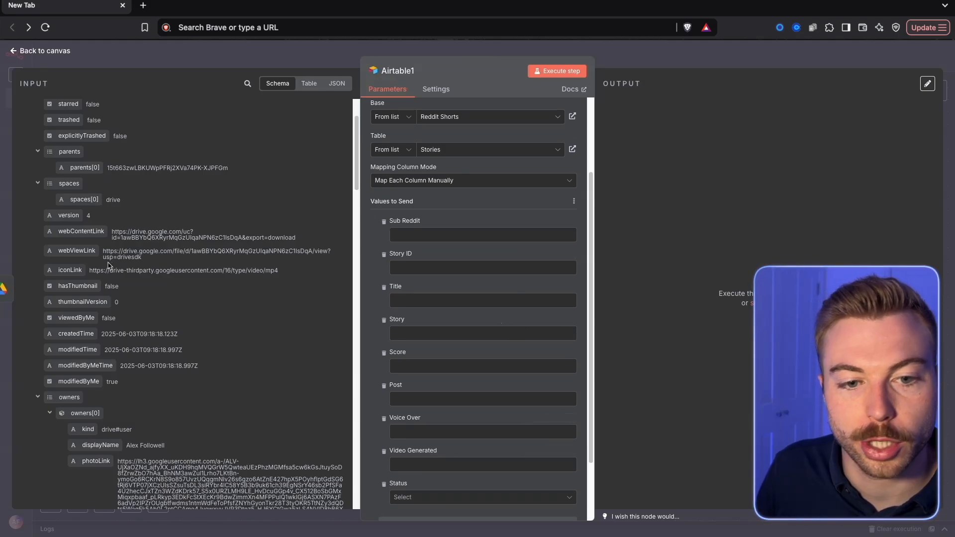
{"action": "left_click_drag", "start_coordinate": [67, 250], "coordinate": [475, 464]}
Map the Sub Reddit column to the subreddit field from the 500+ Score node.
{"action": "scroll", "coordinate": [48, 124], "scroll_direction": "up", "scroll_amount": 3}
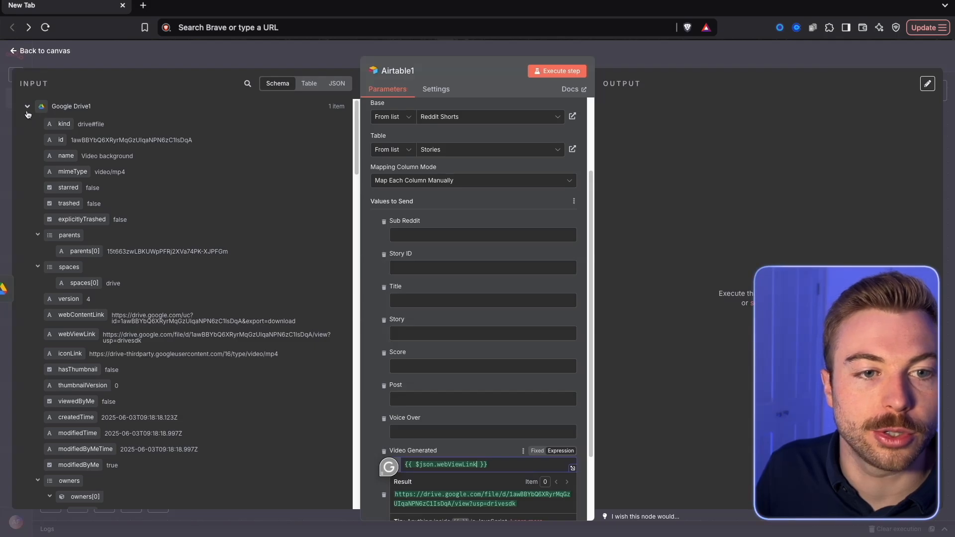
{"action": "left_click", "coordinate": [27, 109]}
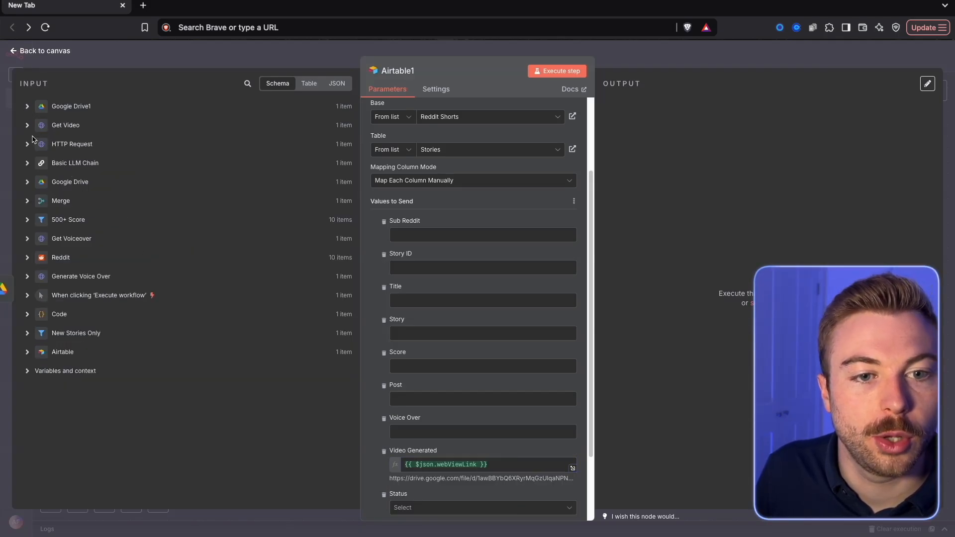
{"action": "left_click", "coordinate": [27, 220]}
{"action": "scroll", "coordinate": [96, 269], "scroll_direction": "down", "scroll_amount": 3}
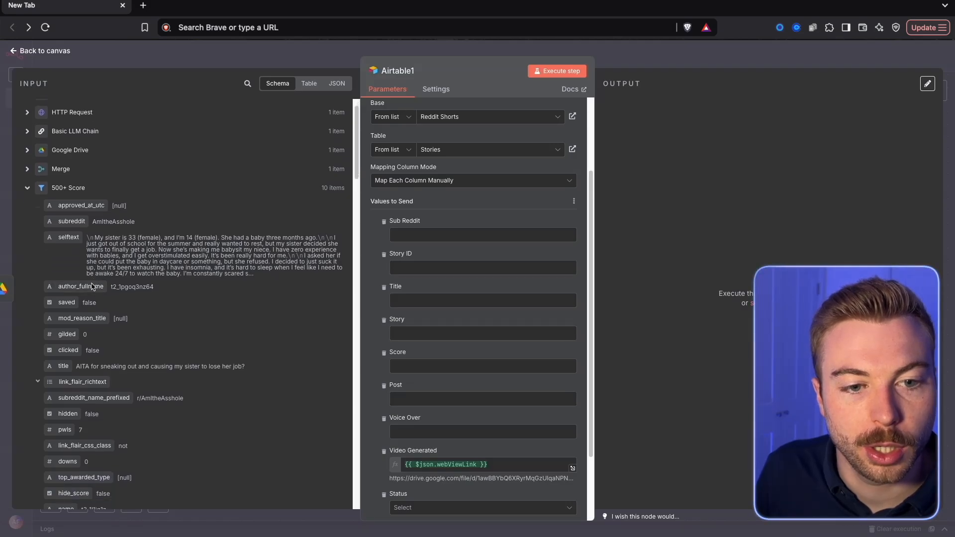
{"action": "left_click_drag", "start_coordinate": [70, 178], "coordinate": [422, 241]}
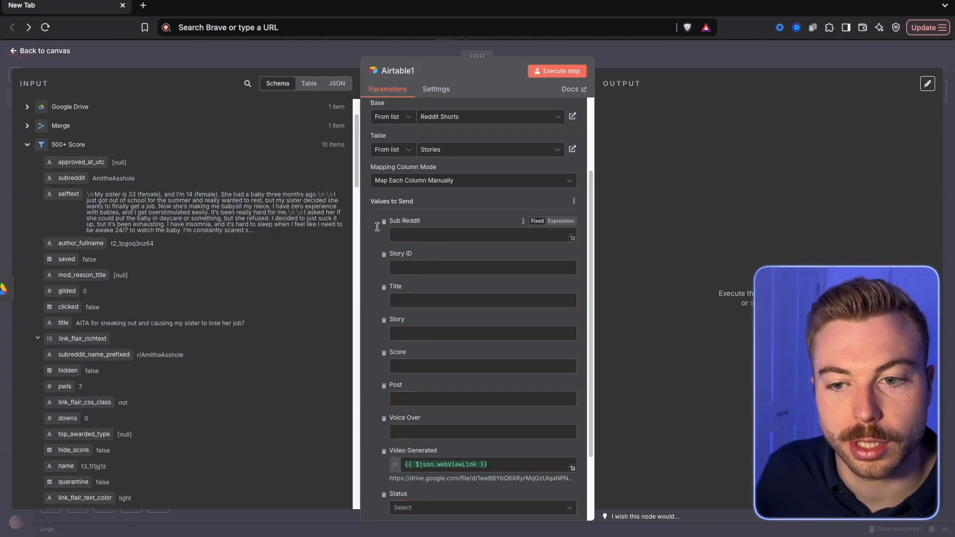
{"action": "double_click", "coordinate": [82, 180]}
{"action": "left_click_drag", "start_coordinate": [83, 180], "coordinate": [418, 240]}
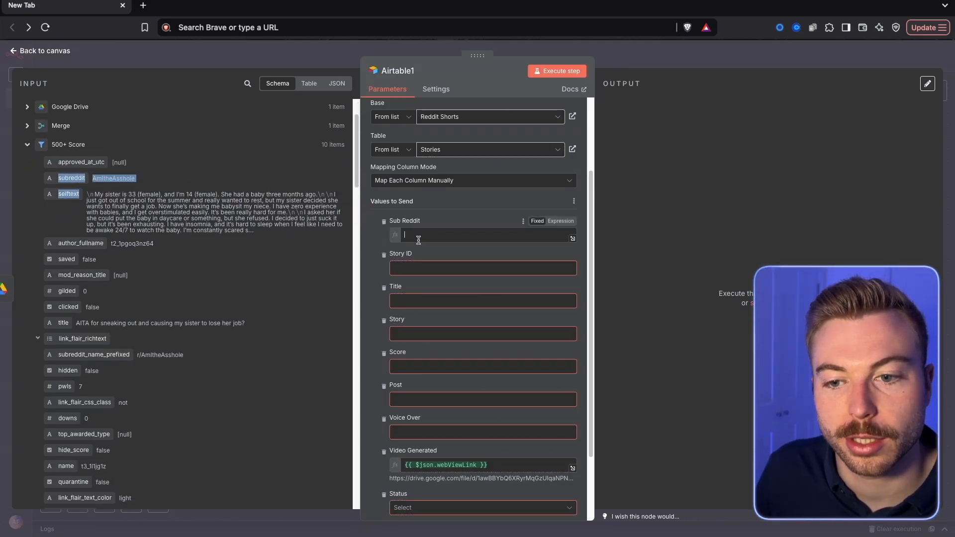
Map the Story ID column to id and the Title column to title, both from the 500+ Score node.
{"action": "scroll", "coordinate": [156, 213], "scroll_direction": "down", "scroll_amount": 10}
{"action": "scroll", "coordinate": [156, 212], "scroll_direction": "down", "scroll_amount": 6}
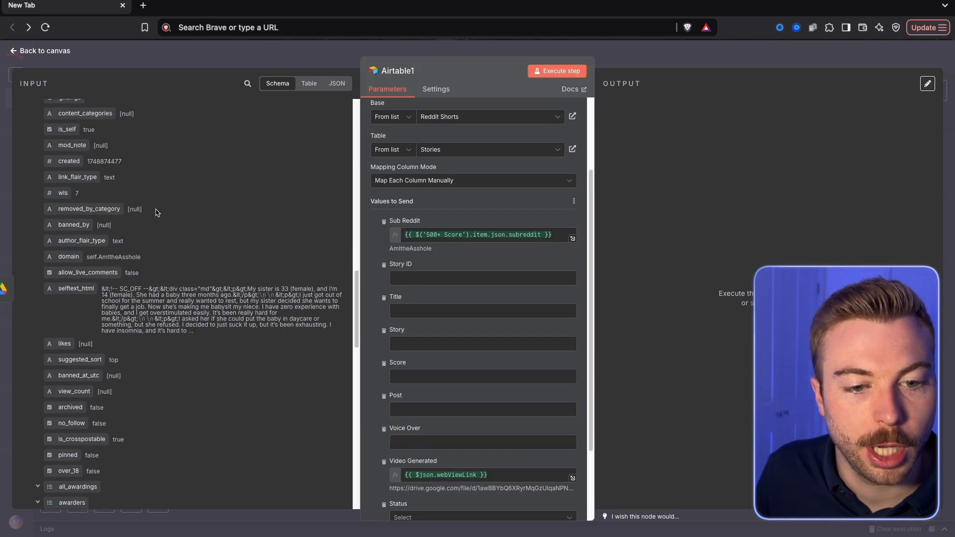
{"action": "scroll", "coordinate": [155, 213], "scroll_direction": "down", "scroll_amount": 5}
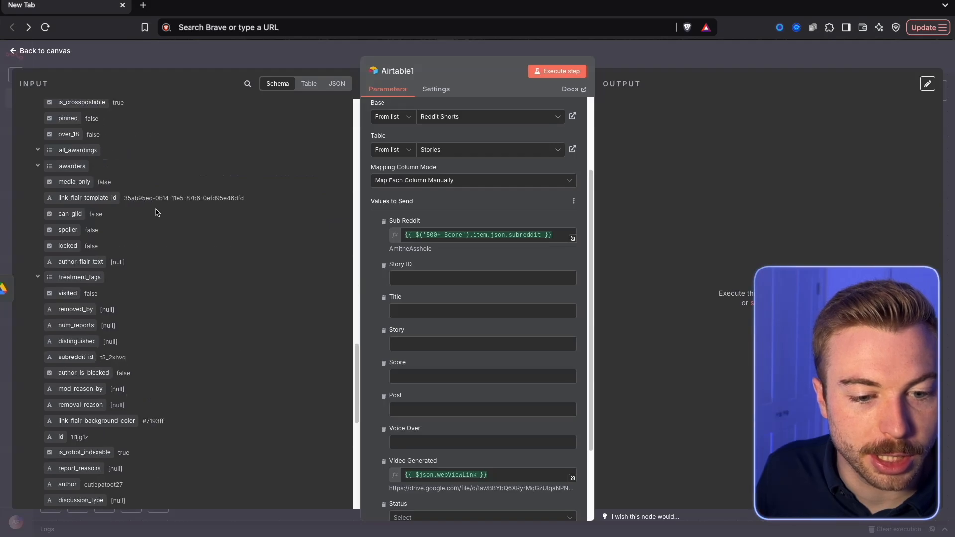
{"action": "left_click_drag", "start_coordinate": [54, 426], "coordinate": [395, 279]}
{"action": "scroll", "coordinate": [107, 285], "scroll_direction": "up", "scroll_amount": 10}
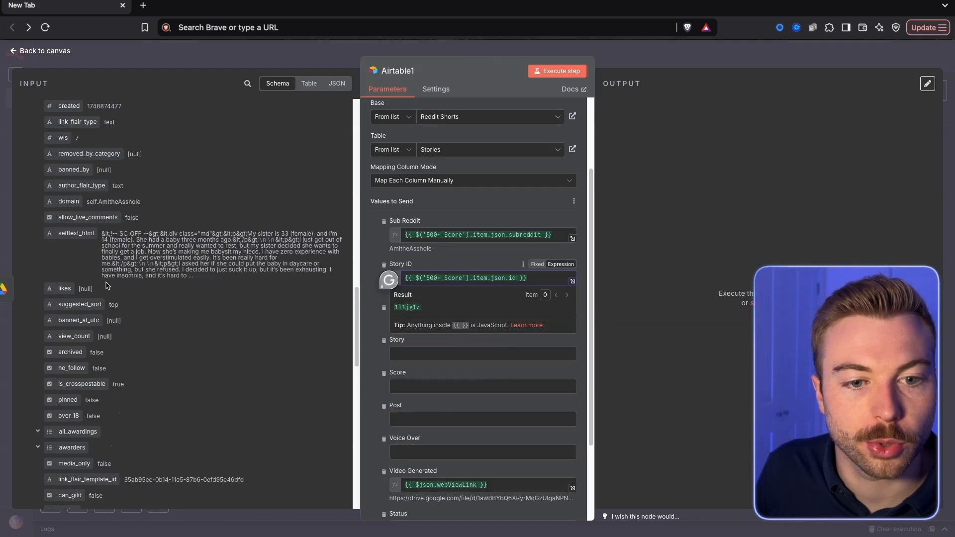
{"action": "scroll", "coordinate": [106, 285], "scroll_direction": "up", "scroll_amount": 15}
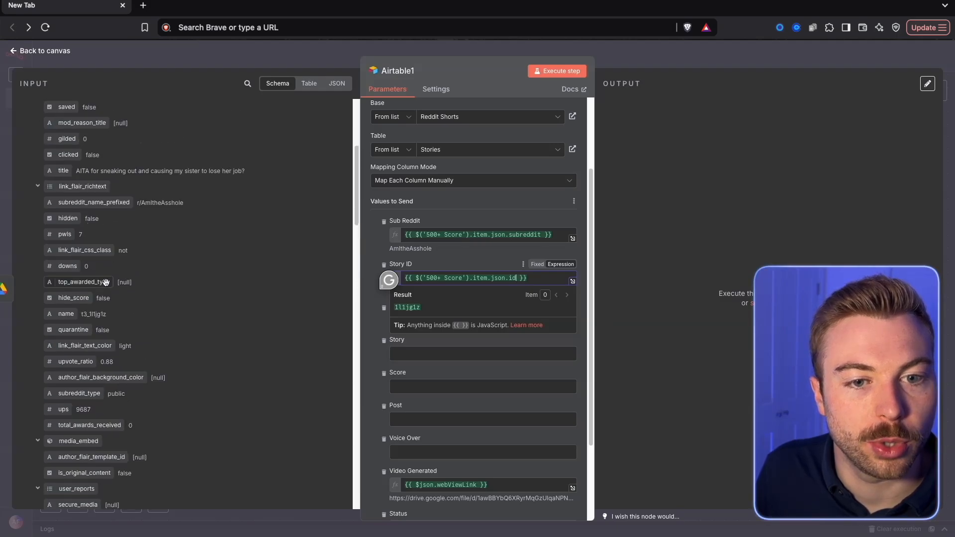
{"action": "left_click", "coordinate": [365, 253]}
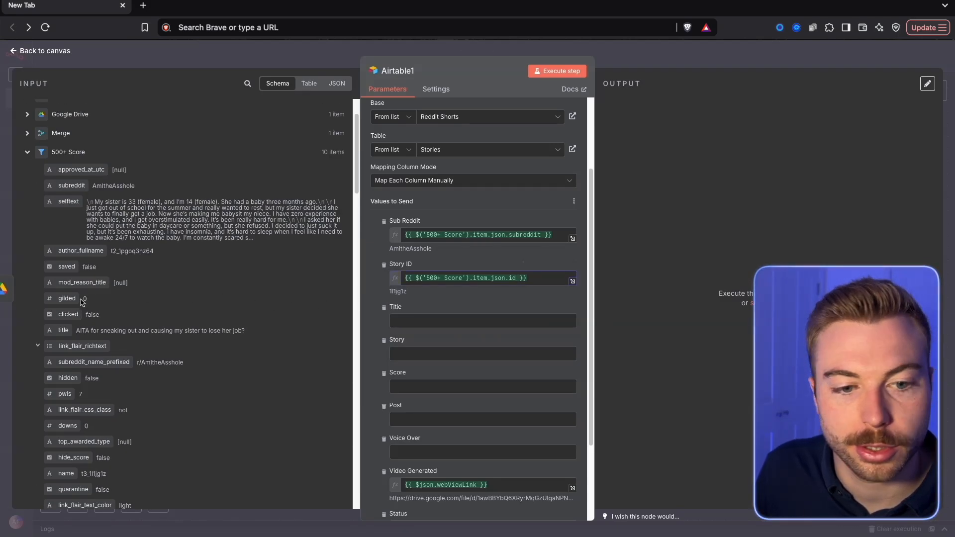
{"action": "left_click_drag", "start_coordinate": [63, 330], "coordinate": [414, 319]}
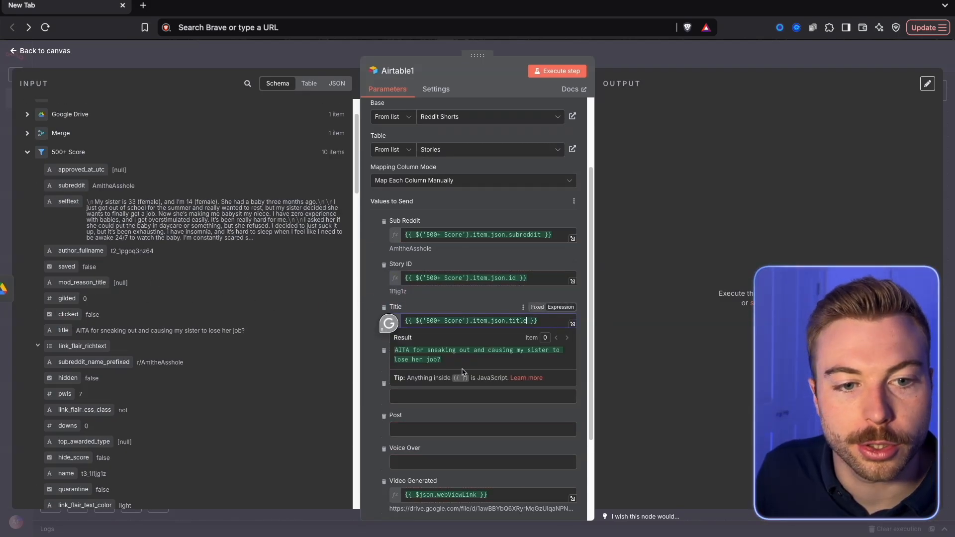
Map the Story column to cleanedText from the Code node.
{"action": "left_click", "coordinate": [144, 218]}
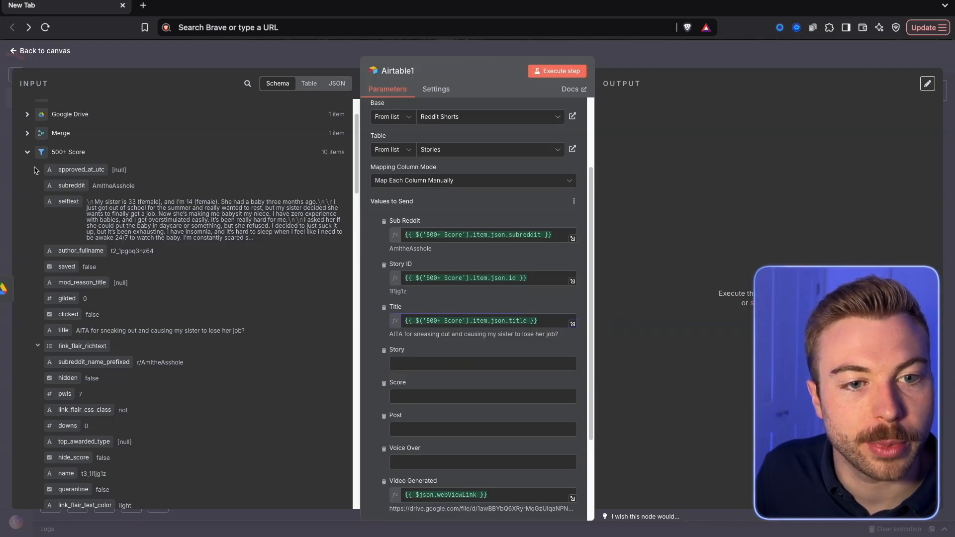
{"action": "scroll", "coordinate": [150, 273], "scroll_direction": "up", "scroll_amount": 2}
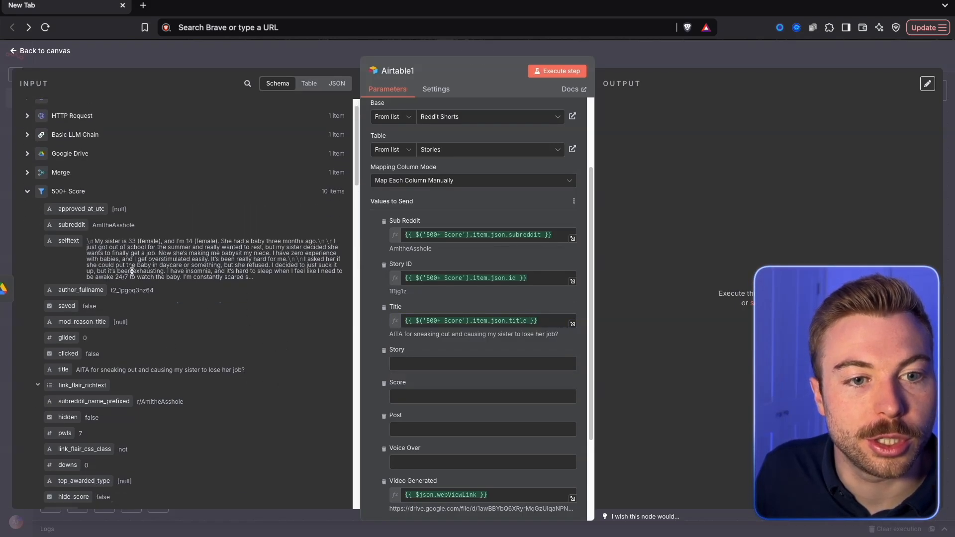
{"action": "left_click", "coordinate": [23, 203]}
{"action": "left_click", "coordinate": [28, 314]}
{"action": "left_click_drag", "start_coordinate": [75, 332], "coordinate": [479, 364]}
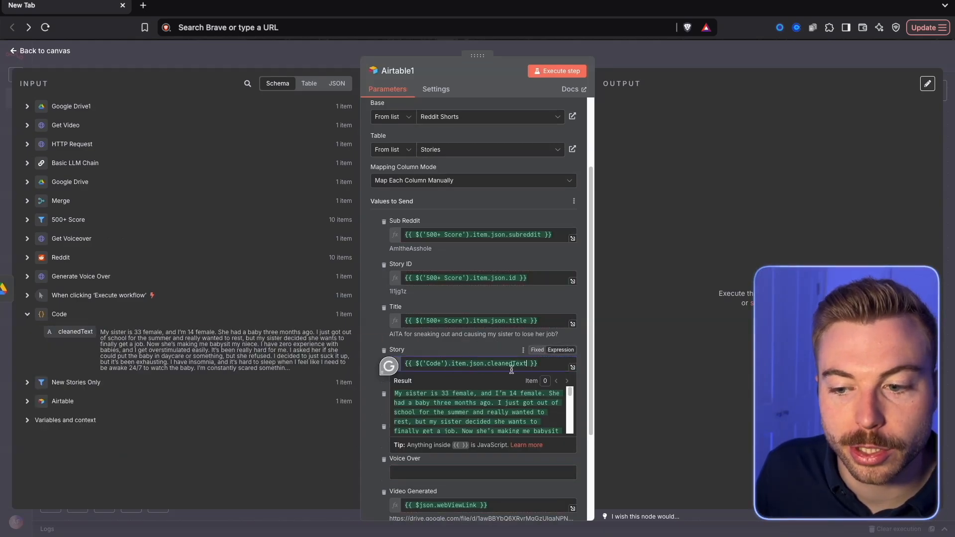
{"action": "left_click", "coordinate": [27, 314]}
Map the Score column to the score field from the 500+ Score node.
{"action": "scroll", "coordinate": [443, 274], "scroll_direction": "down", "scroll_amount": 3}
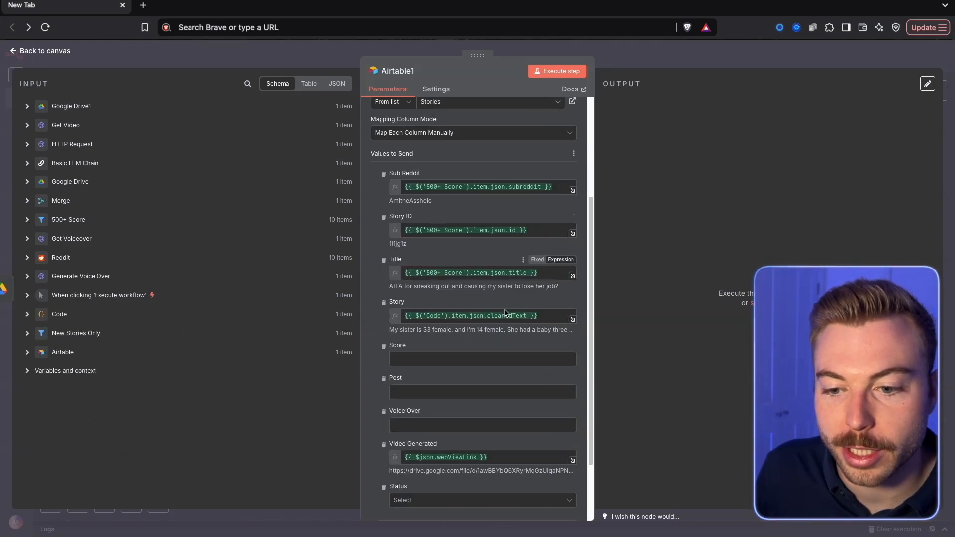
{"action": "left_click", "coordinate": [443, 275]}
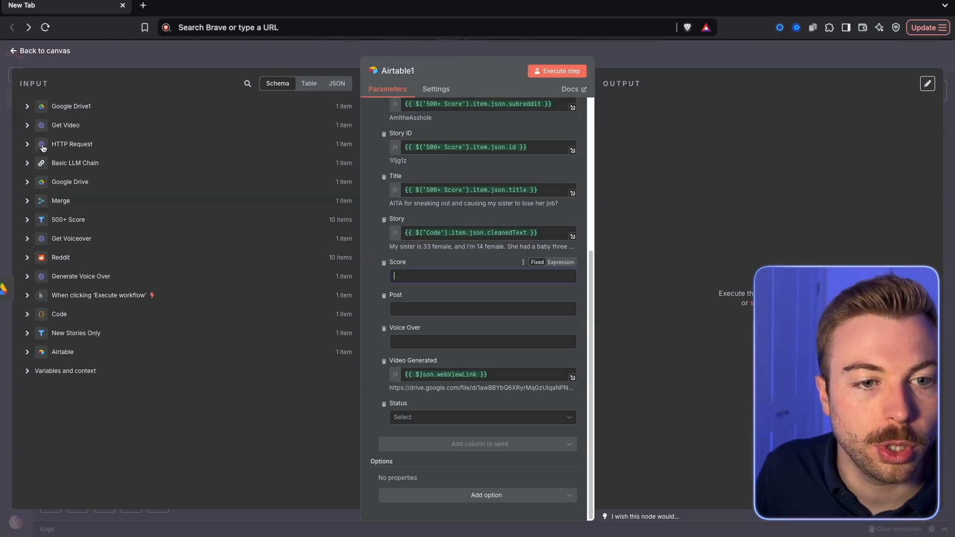
{"action": "left_click", "coordinate": [28, 220]}
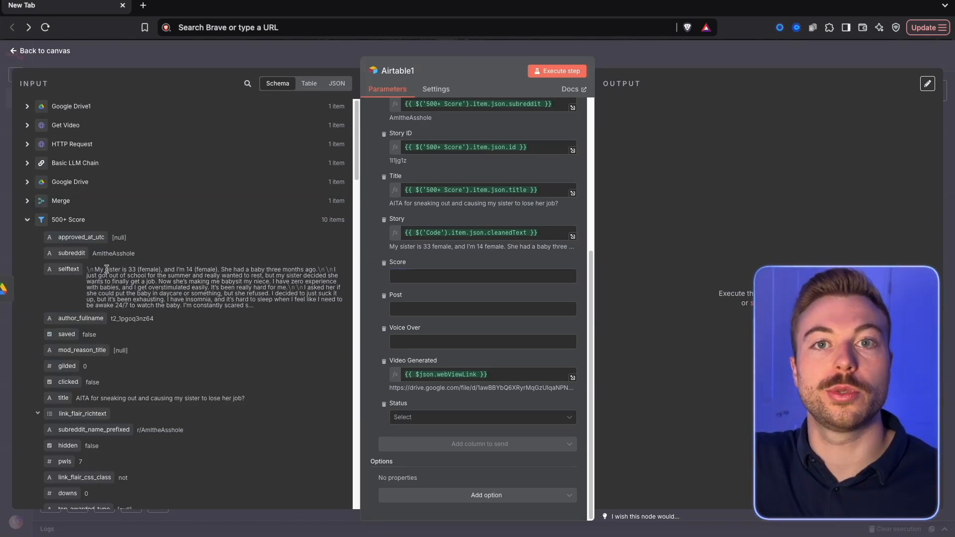
{"action": "scroll", "coordinate": [107, 271], "scroll_direction": "down", "scroll_amount": 5}
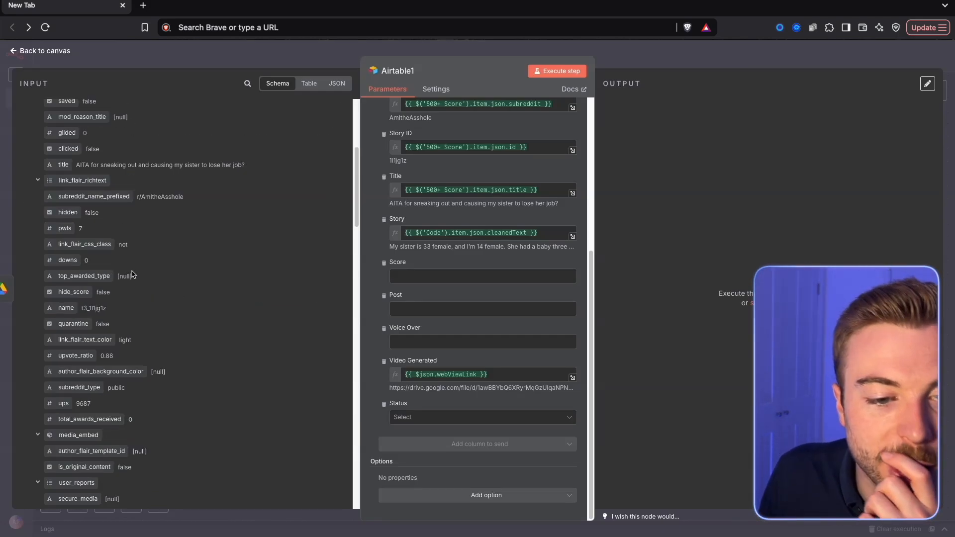
{"action": "scroll", "coordinate": [133, 274], "scroll_direction": "down", "scroll_amount": 4}
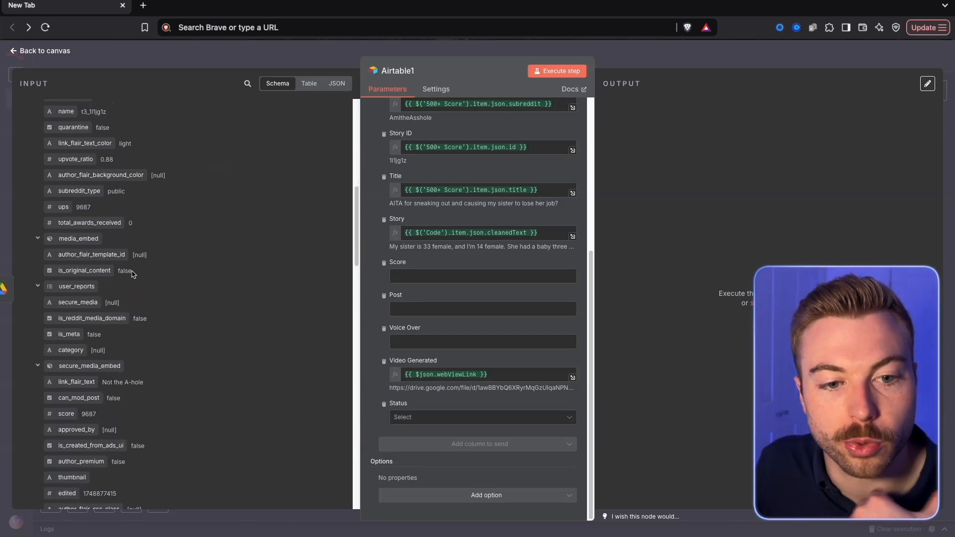
{"action": "scroll", "coordinate": [132, 274], "scroll_direction": "down", "scroll_amount": 1}
{"action": "left_click_drag", "start_coordinate": [66, 378], "coordinate": [413, 277]}
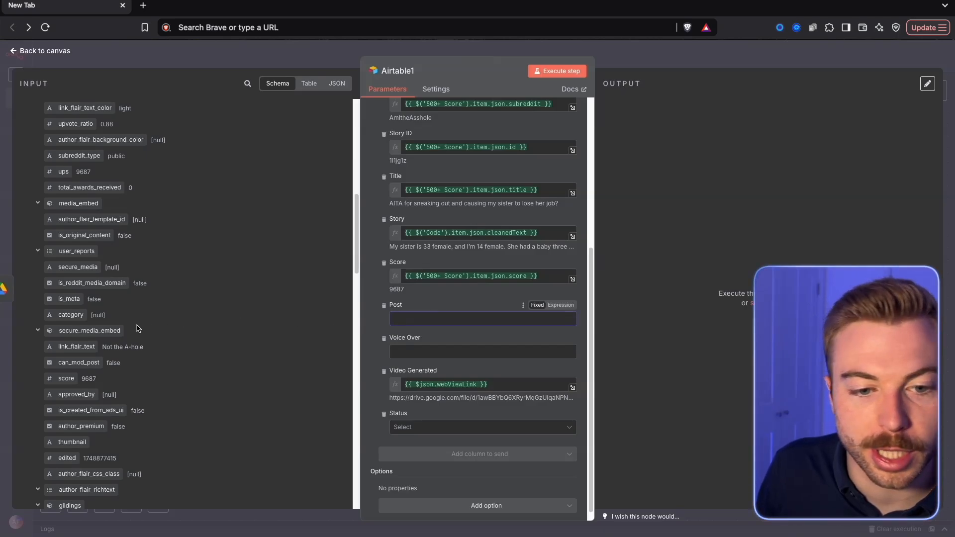
Map the Post column to the url field from the 500+ Score node.
{"action": "scroll", "coordinate": [139, 328], "scroll_direction": "down", "scroll_amount": 10}
{"action": "scroll", "coordinate": [138, 329], "scroll_direction": "down", "scroll_amount": 3}
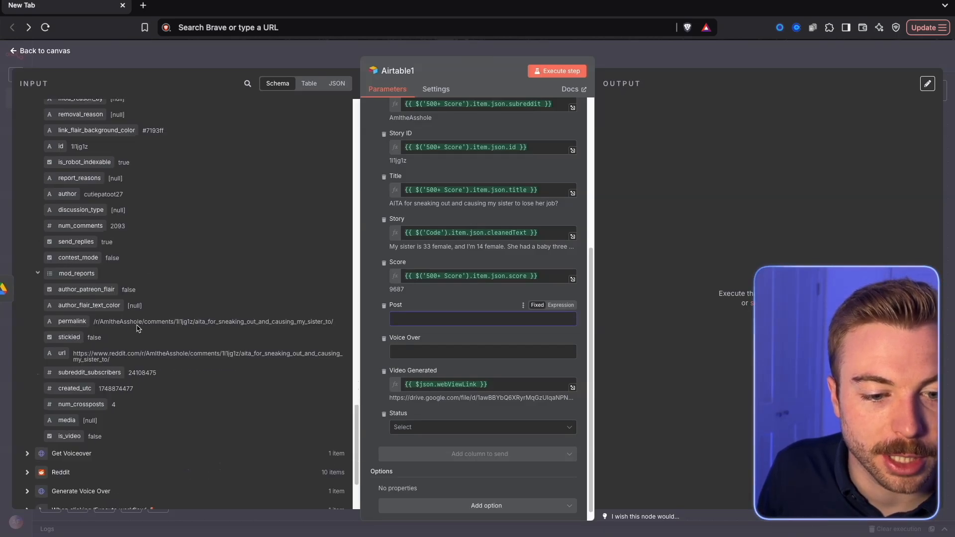
{"action": "left_click_drag", "start_coordinate": [62, 353], "coordinate": [444, 316]}
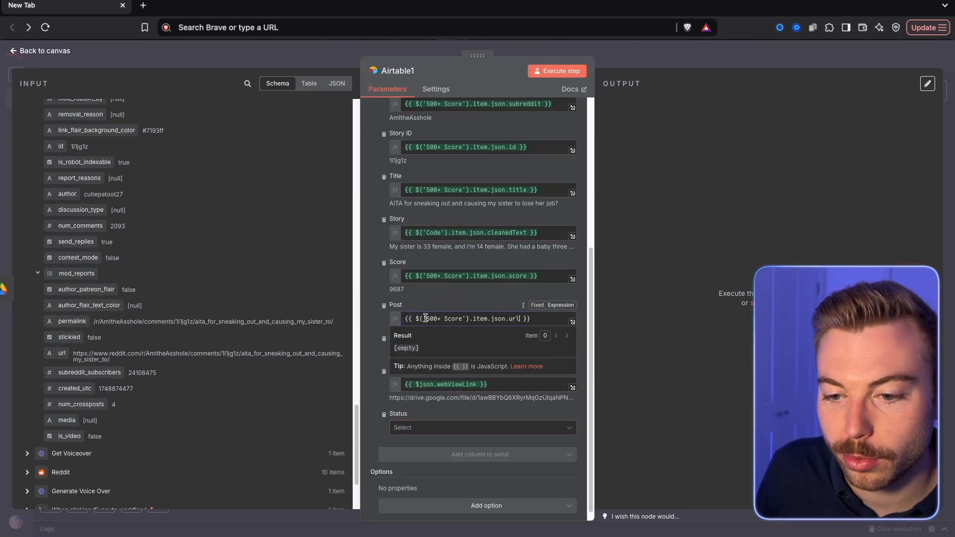
Map the Voice Over column to webViewLink from the Google Drive node that uploaded the voice-over file.
{"action": "scroll", "coordinate": [154, 258], "scroll_direction": "up", "scroll_amount": 10}
{"action": "scroll", "coordinate": [154, 258], "scroll_direction": "up", "scroll_amount": 15}
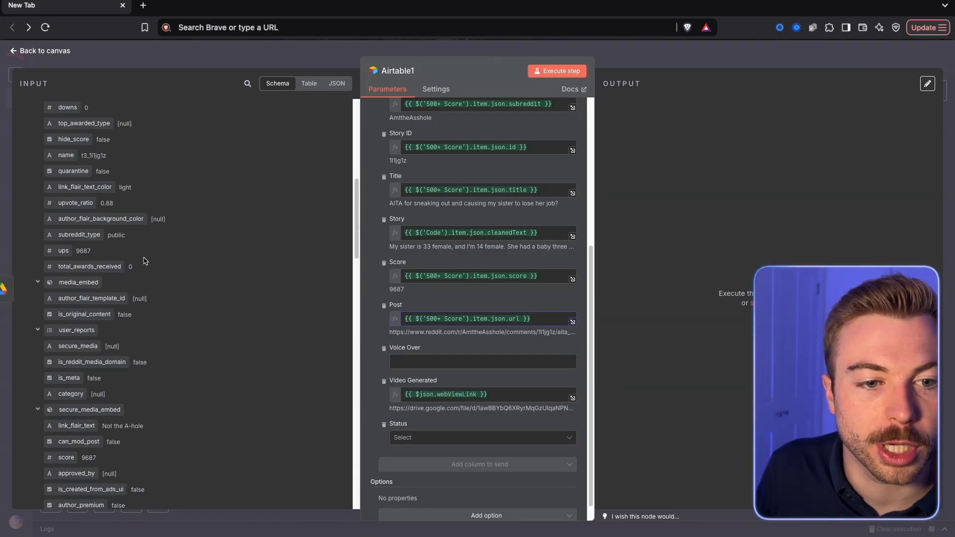
{"action": "left_click", "coordinate": [28, 220]}
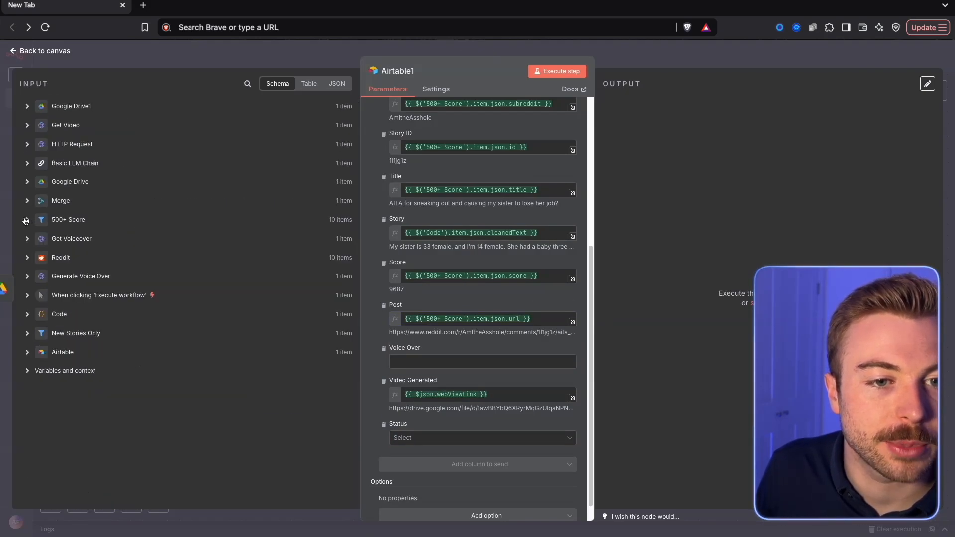
{"action": "left_click", "coordinate": [79, 183]}
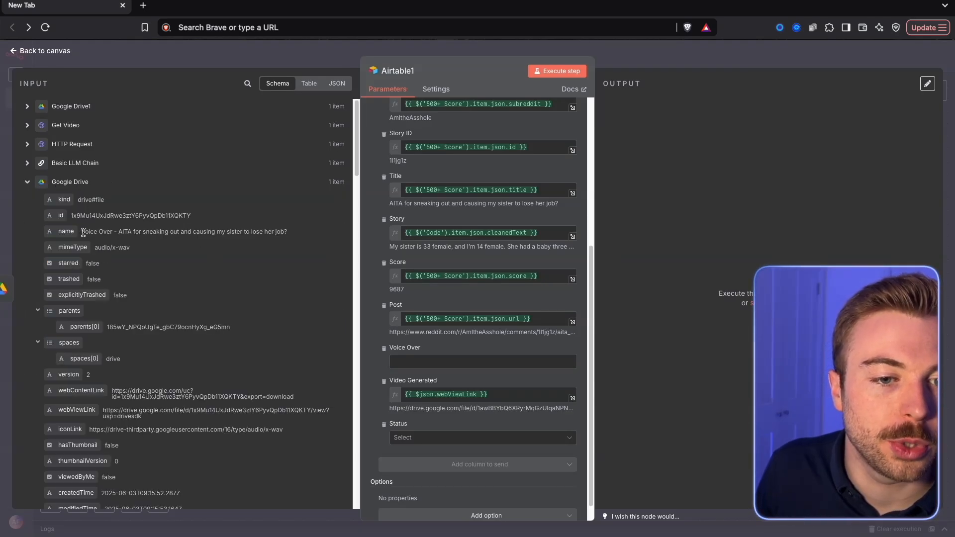
{"action": "left_click_drag", "start_coordinate": [94, 232], "coordinate": [256, 233]}
{"action": "scroll", "coordinate": [253, 236], "scroll_direction": "down", "scroll_amount": 3}
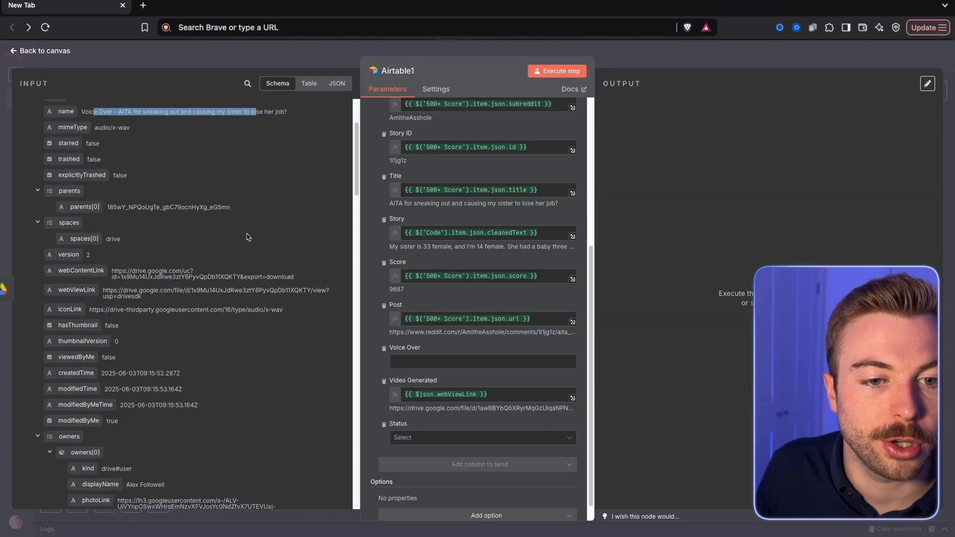
{"action": "left_click_drag", "start_coordinate": [67, 294], "coordinate": [403, 362]}
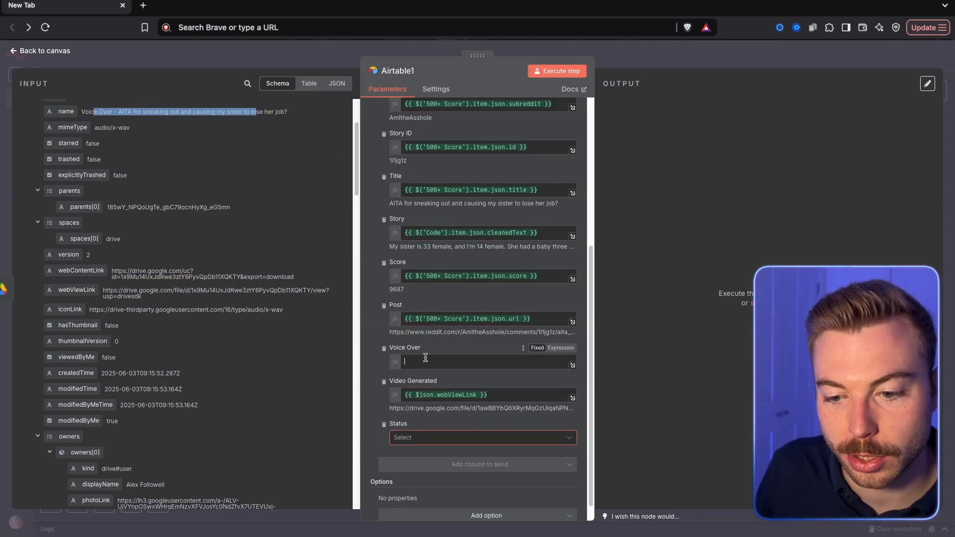
{"action": "left_click", "coordinate": [643, 331]}
Set the Status column of the new Airtable record to Done.
{"action": "scroll", "coordinate": [447, 393], "scroll_direction": "down", "scroll_amount": 1}
{"action": "left_click", "coordinate": [436, 416]}
{"action": "left_click", "coordinate": [416, 476]}
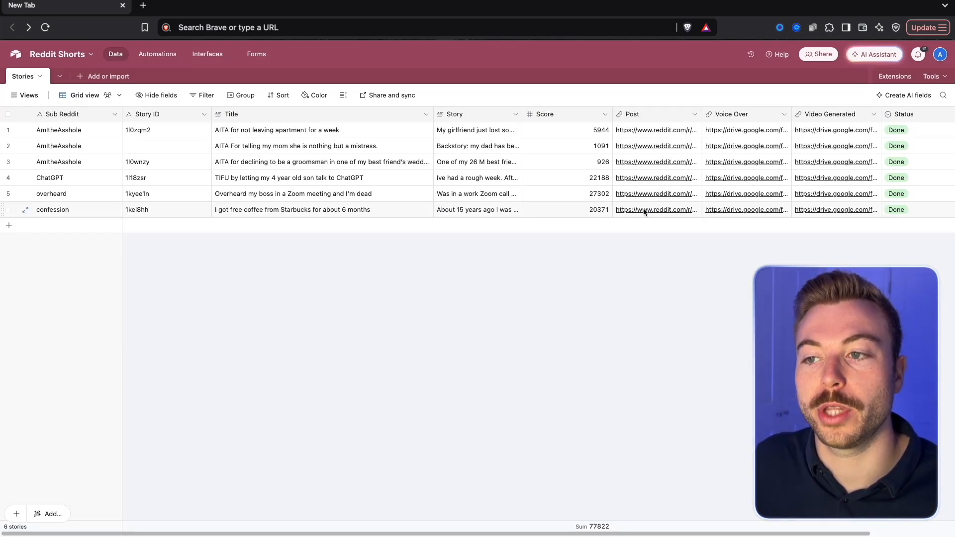
Check the Stories table in Airtable for the newly created record and return to the n8n workflow canvas.
{"action": "left_click", "coordinate": [670, 211]}
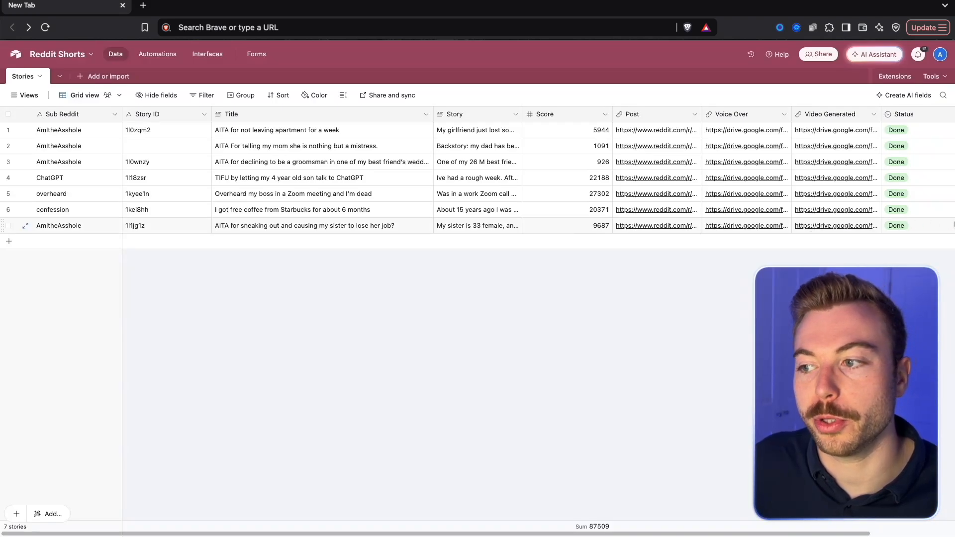
{"action": "mouse_move", "coordinate": [62, 96]}
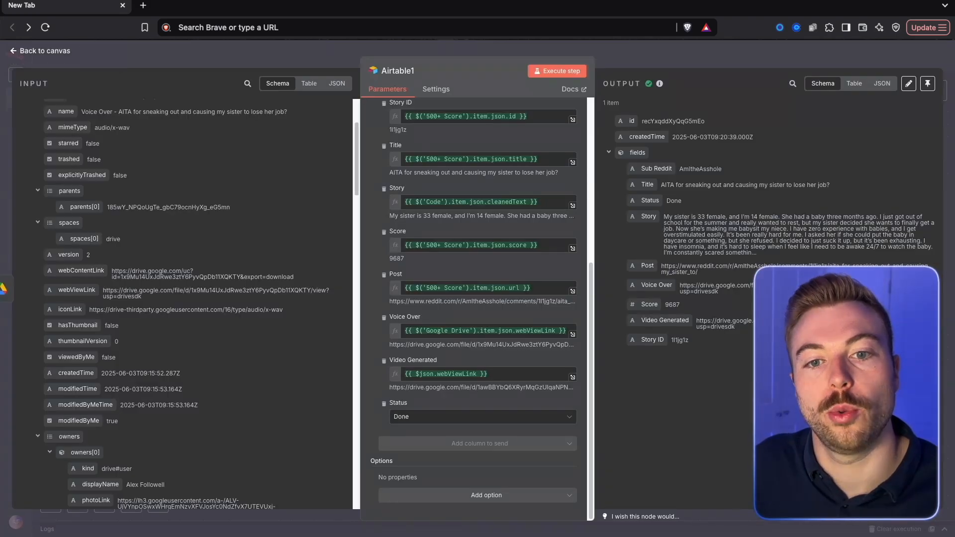
{"action": "key", "text": "Escape"}
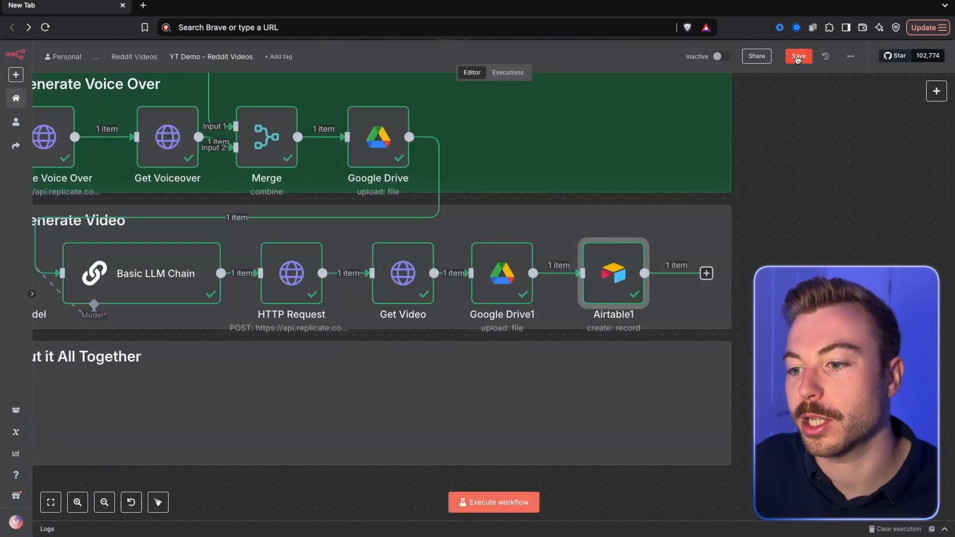
Add an HTTP Request node after Airtable1, positioned in the Step 4 - Put it All Together section.
{"action": "left_click_drag", "start_coordinate": [695, 269], "coordinate": [155, 377]}
{"action": "type", "text": "http"}
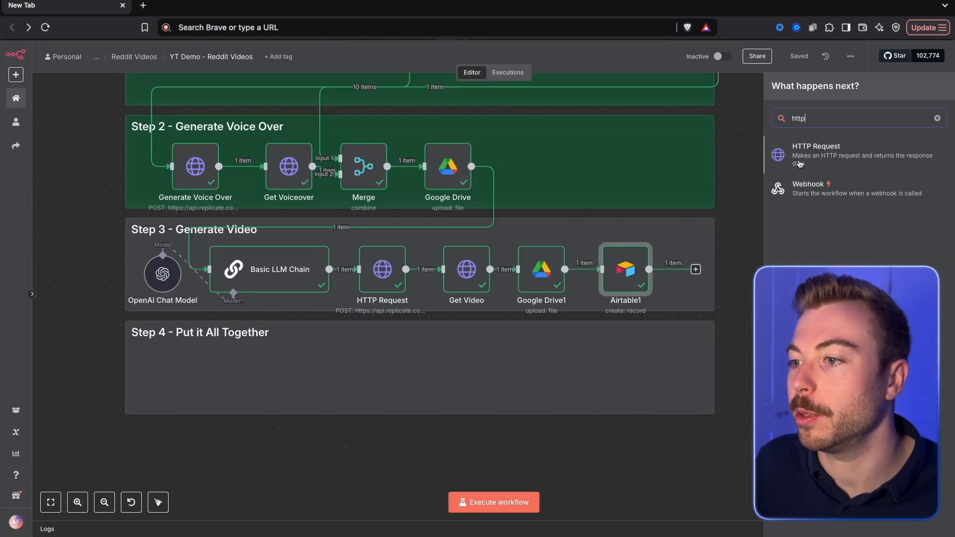
{"action": "key", "text": "Return"}
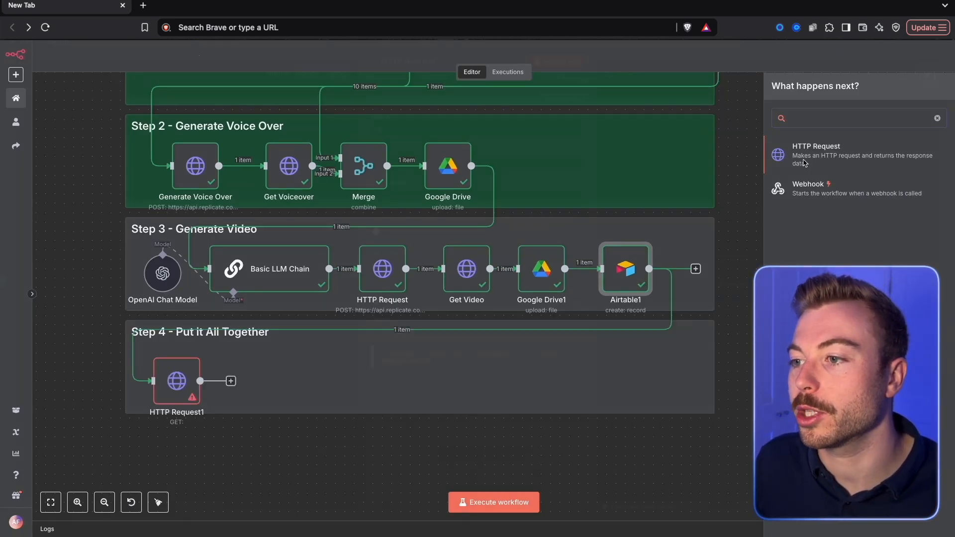
{"action": "left_click", "coordinate": [684, 56]}
Change the color of the Step 3 - Generate Video sticky note to green.
{"action": "right_click", "coordinate": [684, 246]}
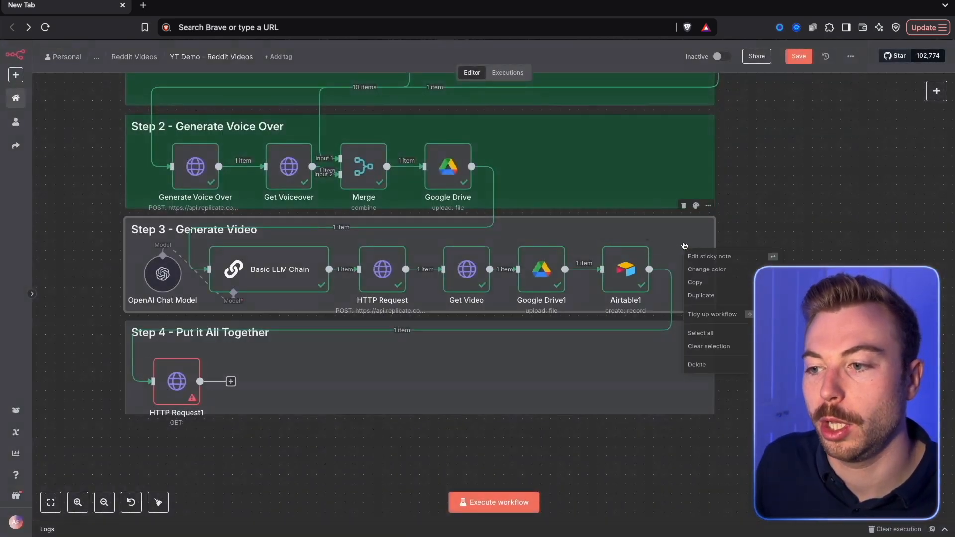
{"action": "left_click", "coordinate": [708, 277]}
{"action": "left_click", "coordinate": [696, 188]}
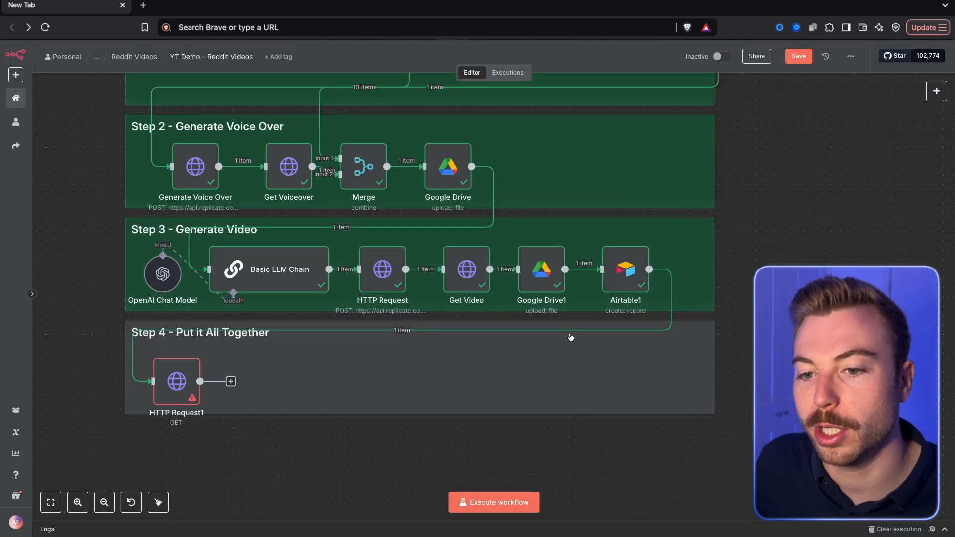
Import the Creatomate cURL command from The AI Edge resource page into the HTTP Request1 node.
{"action": "scroll", "coordinate": [194, 363], "scroll_direction": "down", "scroll_amount": 2}
{"action": "scroll", "coordinate": [202, 330], "scroll_direction": "up", "scroll_amount": 2}
{"action": "left_click", "coordinate": [203, 328]}
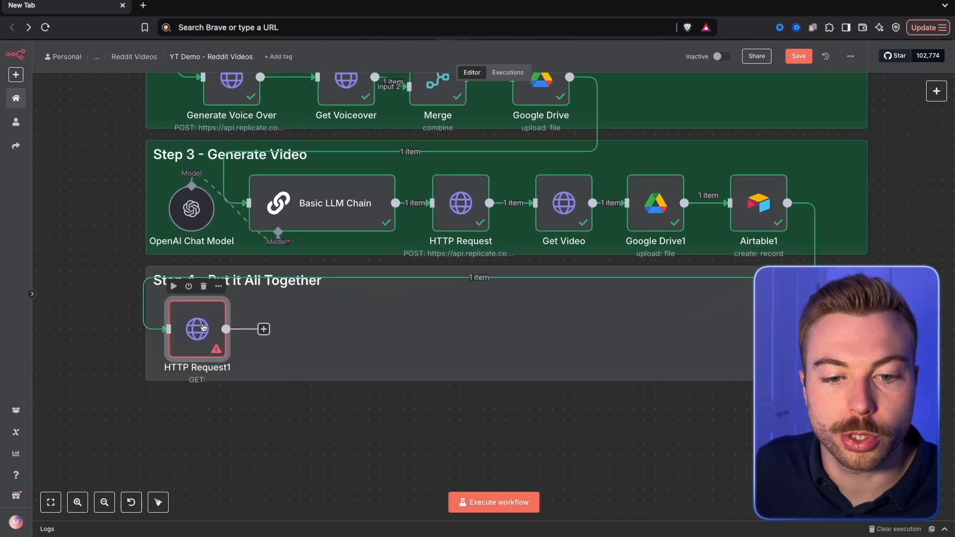
{"action": "double_click", "coordinate": [203, 328]}
{"action": "left_click", "coordinate": [562, 108]}
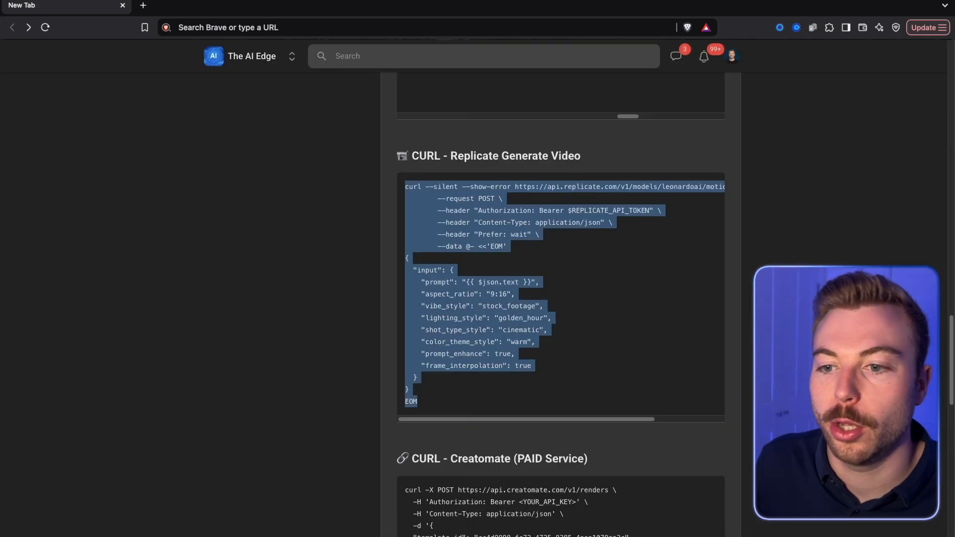
{"action": "scroll", "coordinate": [458, 238], "scroll_direction": "down", "scroll_amount": 5}
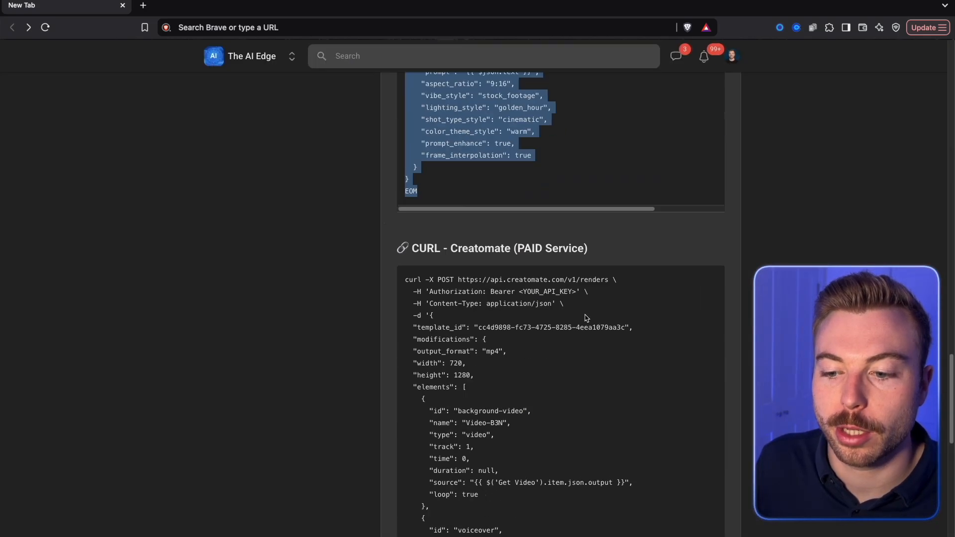
{"action": "left_click_drag", "start_coordinate": [404, 232], "coordinate": [454, 444]}
{"action": "scroll", "coordinate": [479, 341], "scroll_direction": "down", "scroll_amount": 10}
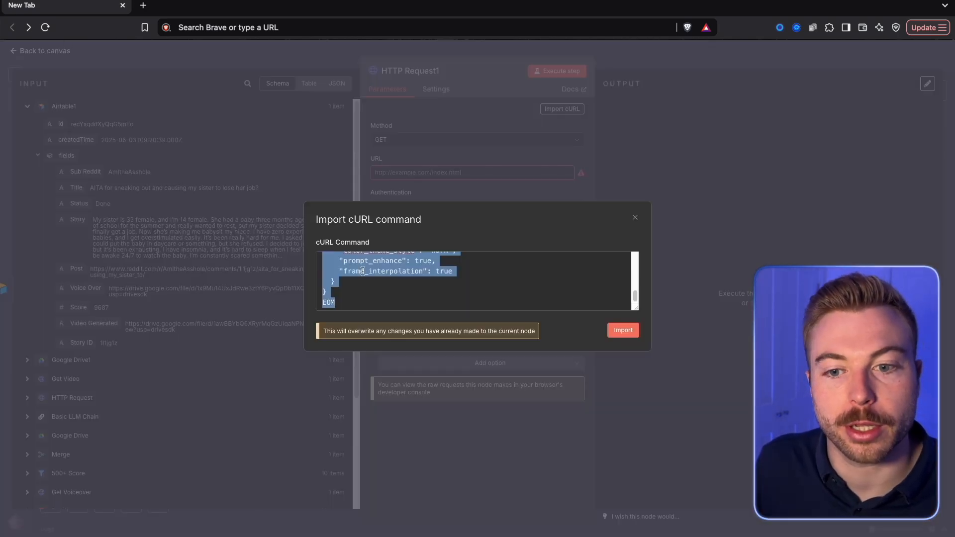
{"action": "key", "text": "ctrl+v"}
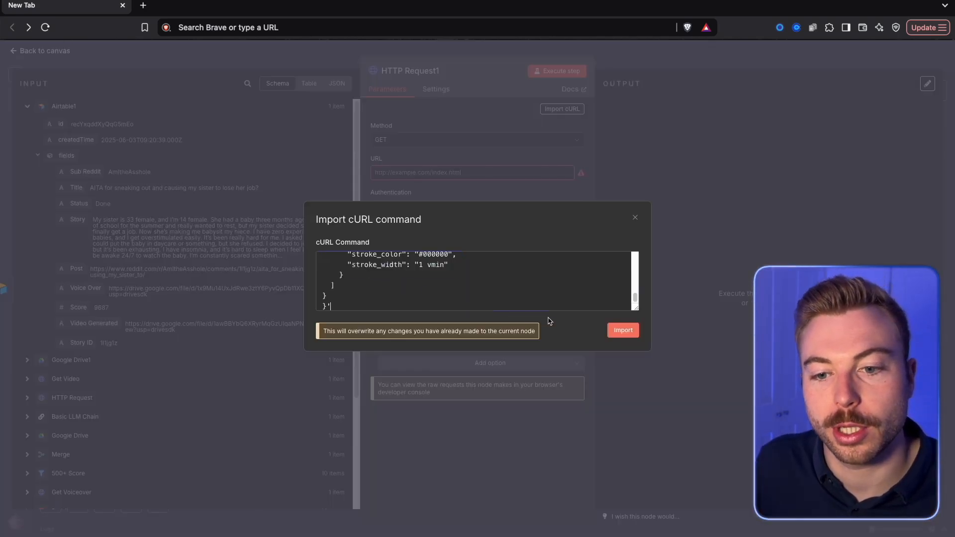
{"action": "left_click", "coordinate": [623, 328]}
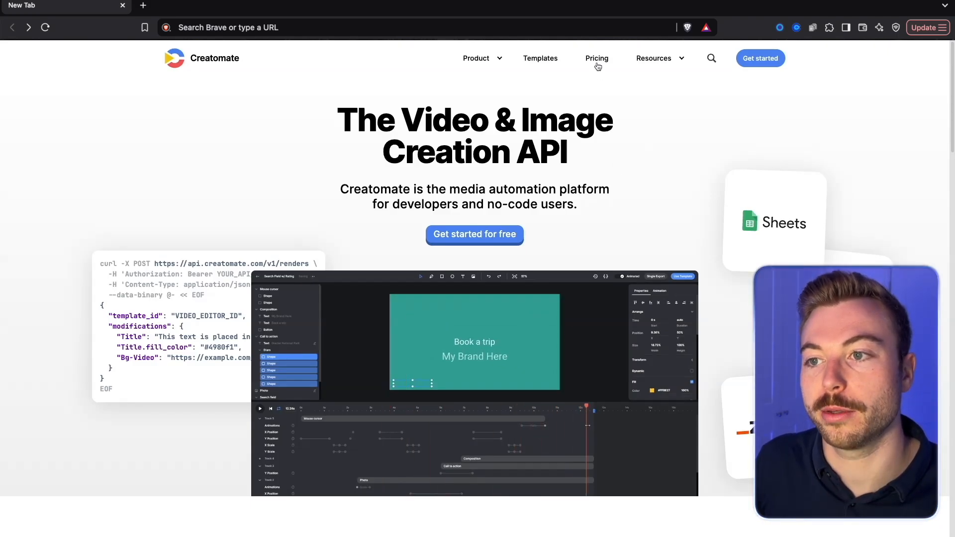
Look over the Creatomate homepage and examine the monthly price and video allowance of the Essential plan.
{"action": "scroll", "coordinate": [557, 362], "scroll_direction": "down", "scroll_amount": 7}
{"action": "scroll", "coordinate": [557, 363], "scroll_direction": "down", "scroll_amount": 9}
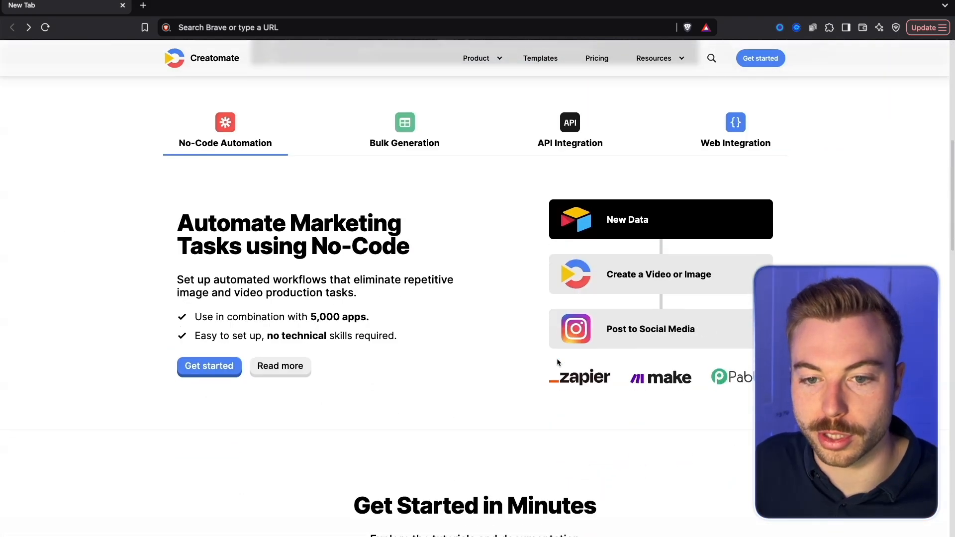
{"action": "scroll", "coordinate": [558, 363], "scroll_direction": "down", "scroll_amount": 12}
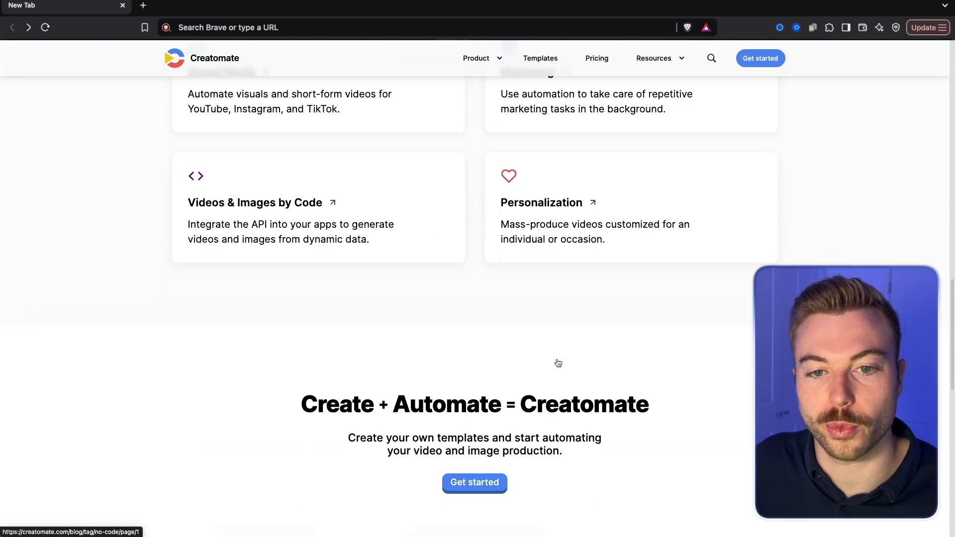
{"action": "scroll", "coordinate": [558, 363], "scroll_direction": "down", "scroll_amount": 4}
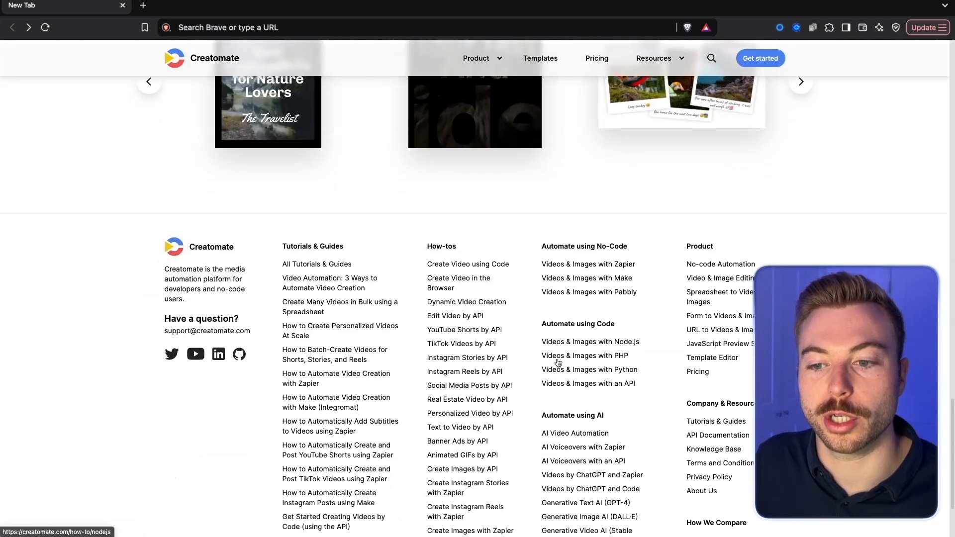
{"action": "scroll", "coordinate": [558, 363], "scroll_direction": "up", "scroll_amount": 7}
{"action": "scroll", "coordinate": [558, 363], "scroll_direction": "up", "scroll_amount": 15}
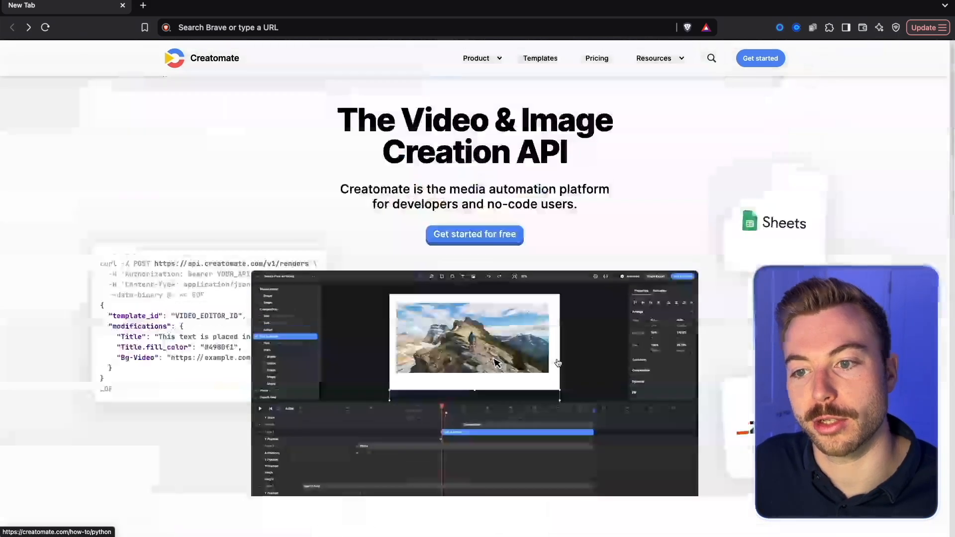
{"action": "left_click", "coordinate": [597, 58]}
{"action": "left_click", "coordinate": [468, 149]}
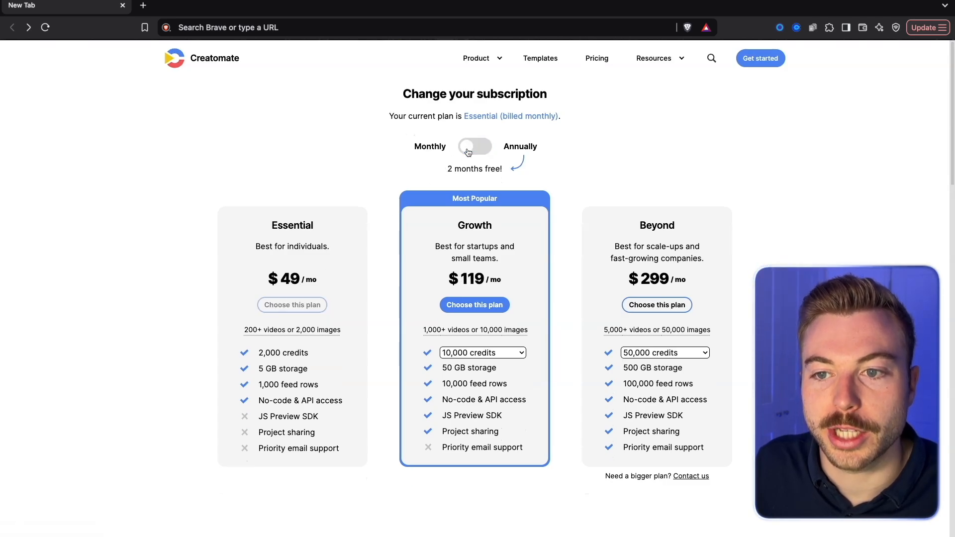
{"action": "triple_click", "coordinate": [319, 282]}
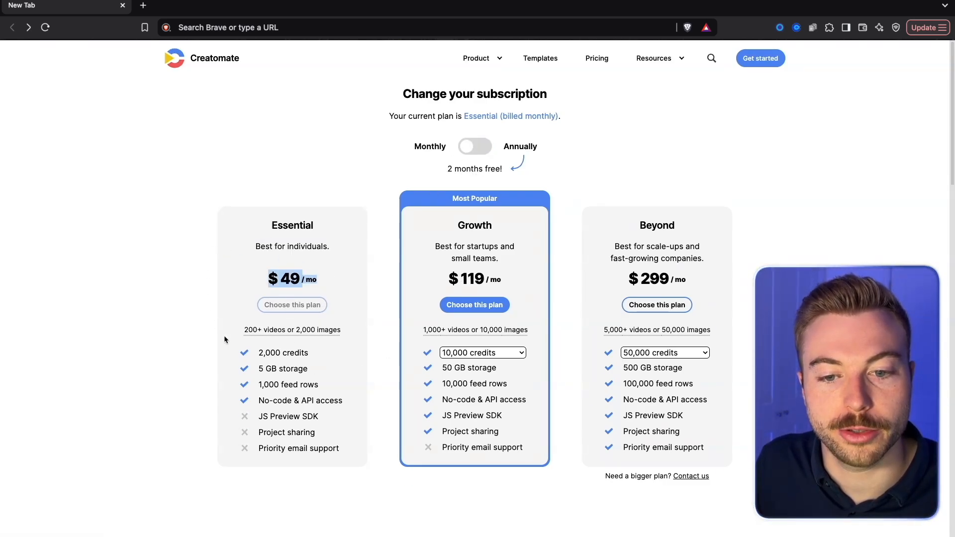
{"action": "left_click_drag", "start_coordinate": [243, 331], "coordinate": [292, 331]}
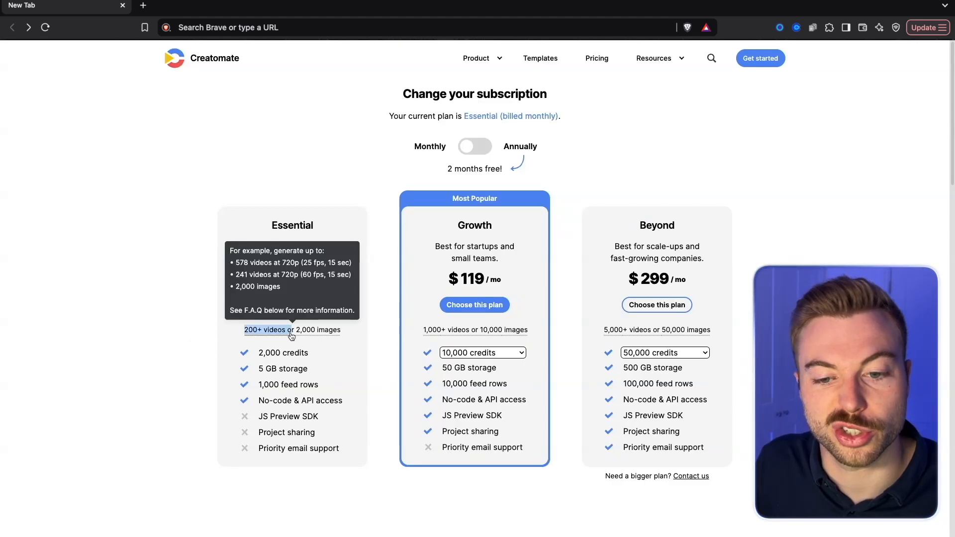
{"action": "left_click", "coordinate": [382, 341]}
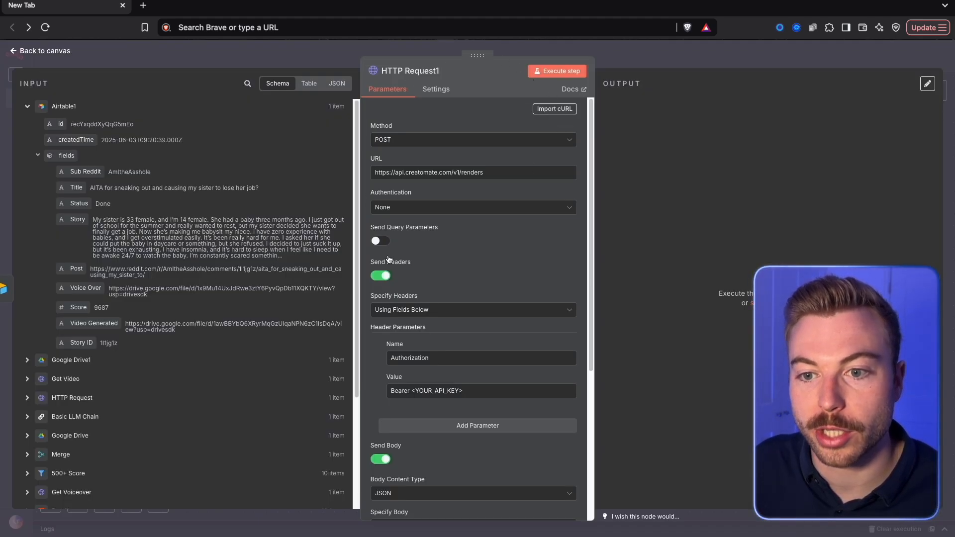
Set HTTP Request1's body to Using JSON and paste the Creatomate request body from the resource page as an expression.
{"action": "scroll", "coordinate": [423, 195], "scroll_direction": "down", "scroll_amount": 5}
{"action": "left_click_drag", "start_coordinate": [463, 234], "coordinate": [419, 234]}
{"action": "left_click", "coordinate": [452, 371]}
{"action": "left_click", "coordinate": [472, 402]}
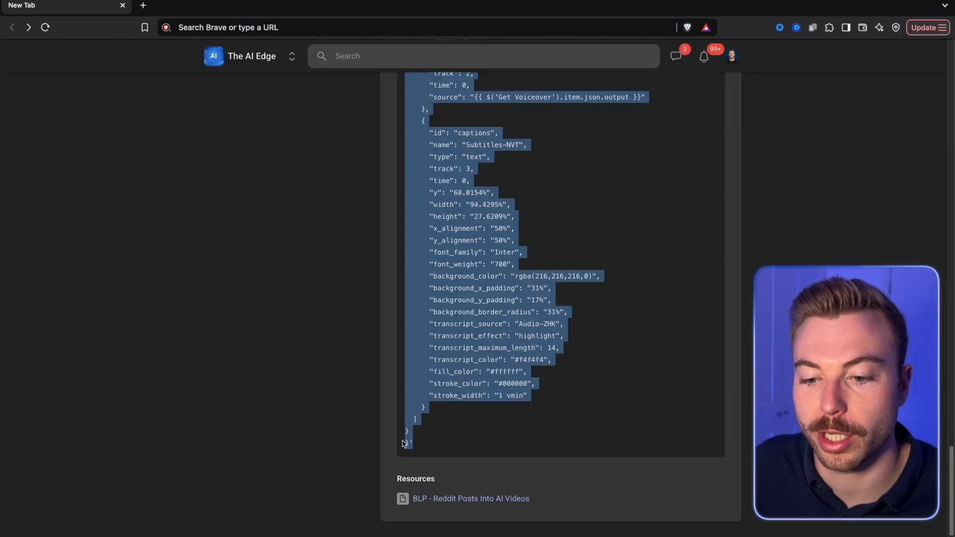
{"action": "left_click_drag", "start_coordinate": [404, 444], "coordinate": [431, 173]}
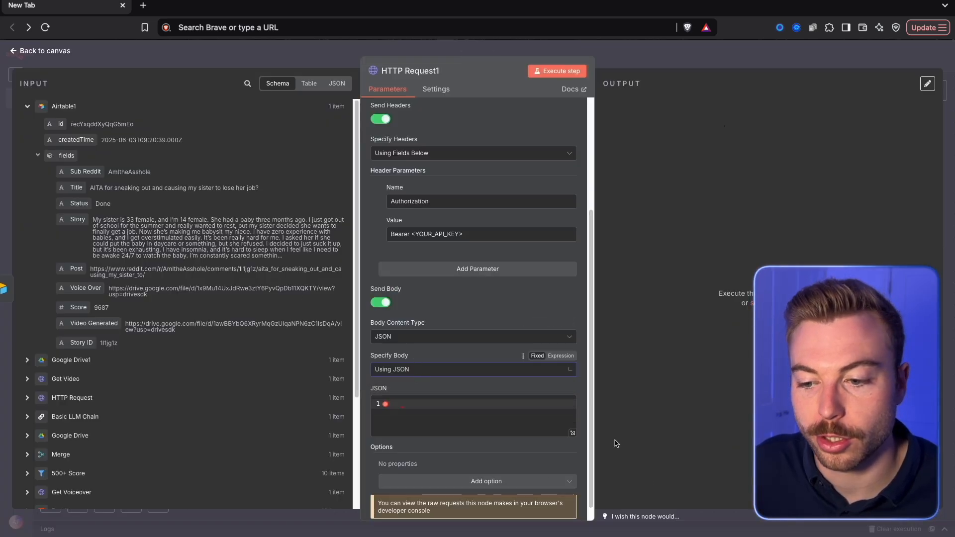
{"action": "key", "text": "super+v"}
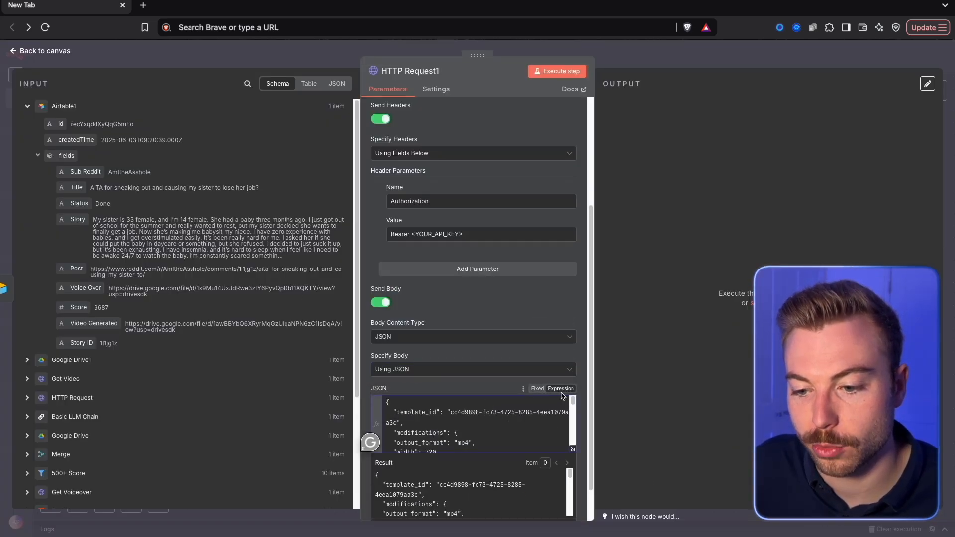
{"action": "left_click", "coordinate": [686, 492]}
Switch to the Creatomate dashboard and open the project's templates.
{"action": "scroll", "coordinate": [479, 393], "scroll_direction": "up", "scroll_amount": 5}
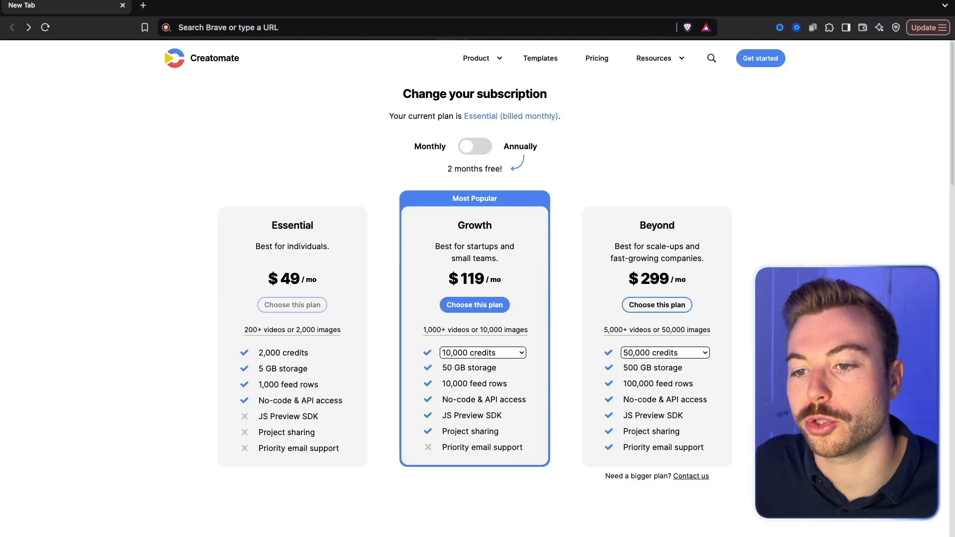
{"action": "left_click", "coordinate": [755, 60]}
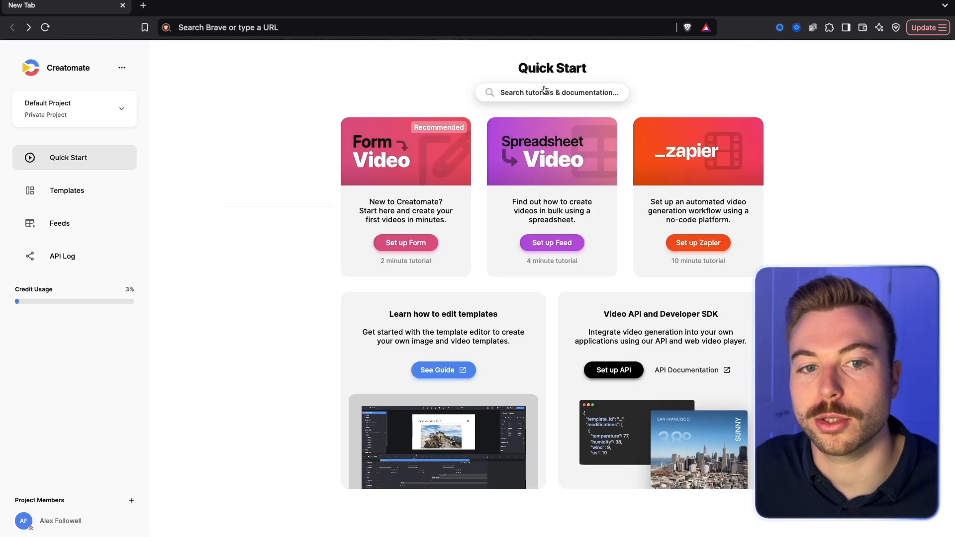
{"action": "left_click", "coordinate": [84, 190]}
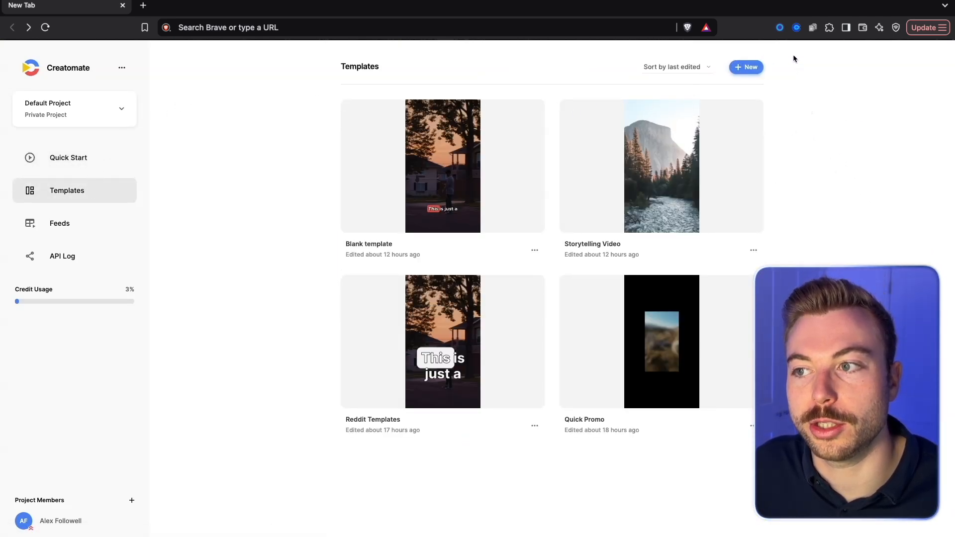
Create a new template from scratch in the 9:16 Vertical format.
{"action": "left_click", "coordinate": [744, 68]}
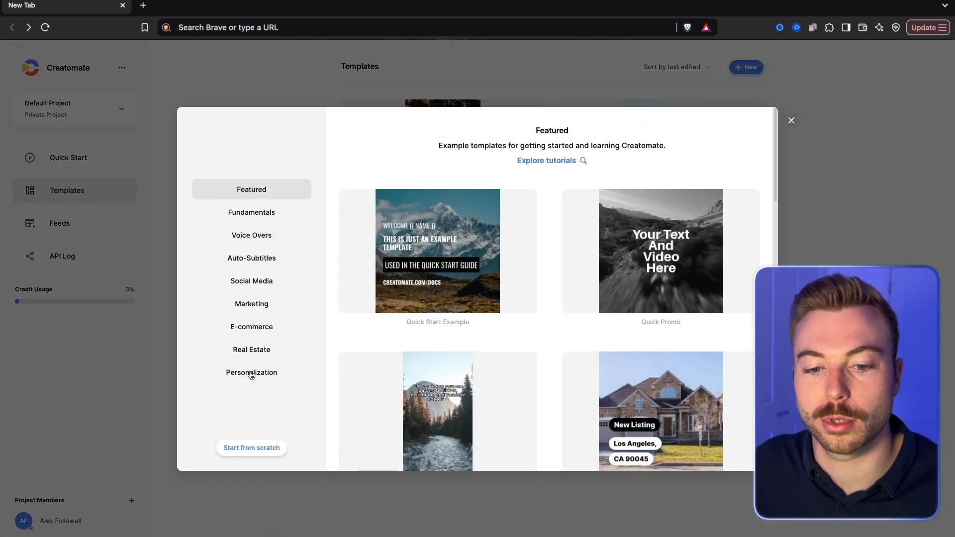
{"action": "left_click", "coordinate": [252, 280]}
{"action": "scroll", "coordinate": [439, 345], "scroll_direction": "down", "scroll_amount": 3}
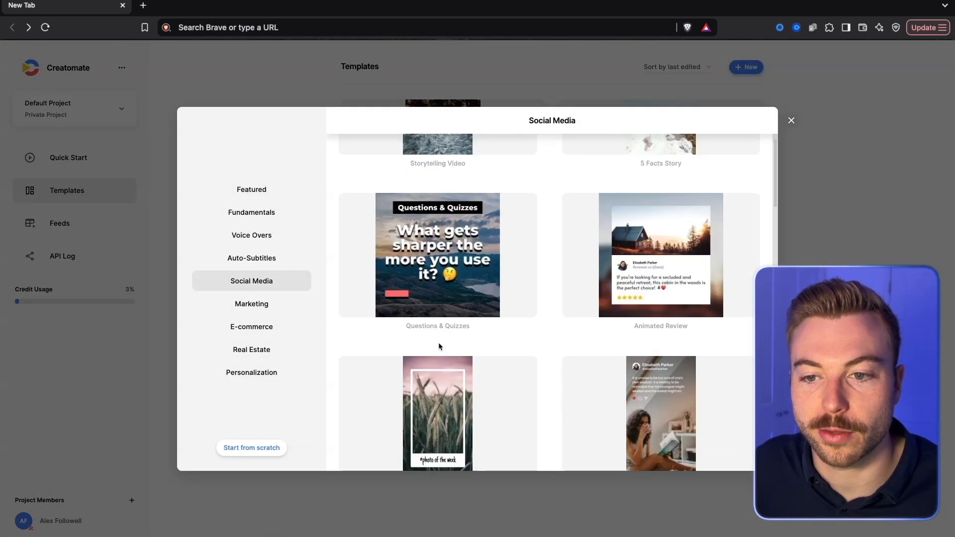
{"action": "scroll", "coordinate": [440, 346], "scroll_direction": "down", "scroll_amount": 3}
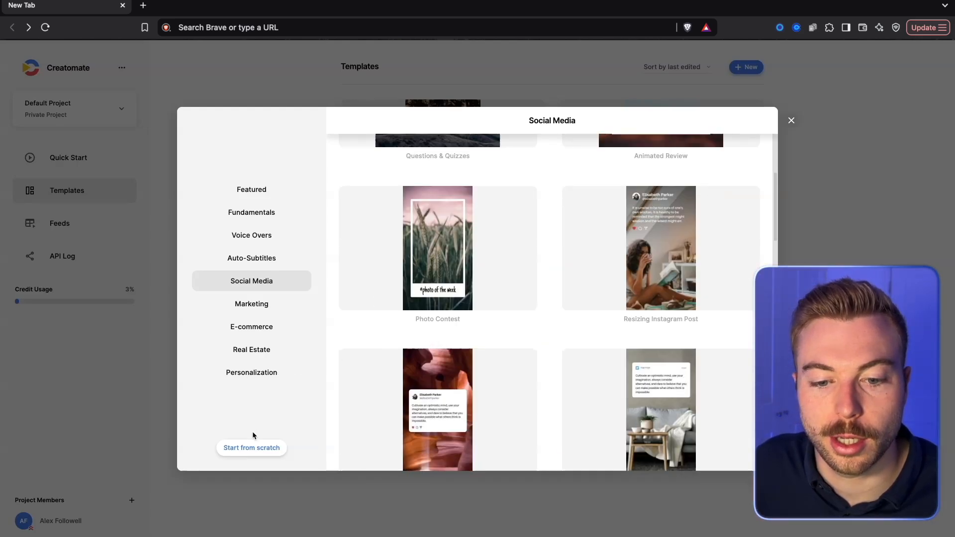
{"action": "left_click", "coordinate": [255, 450]}
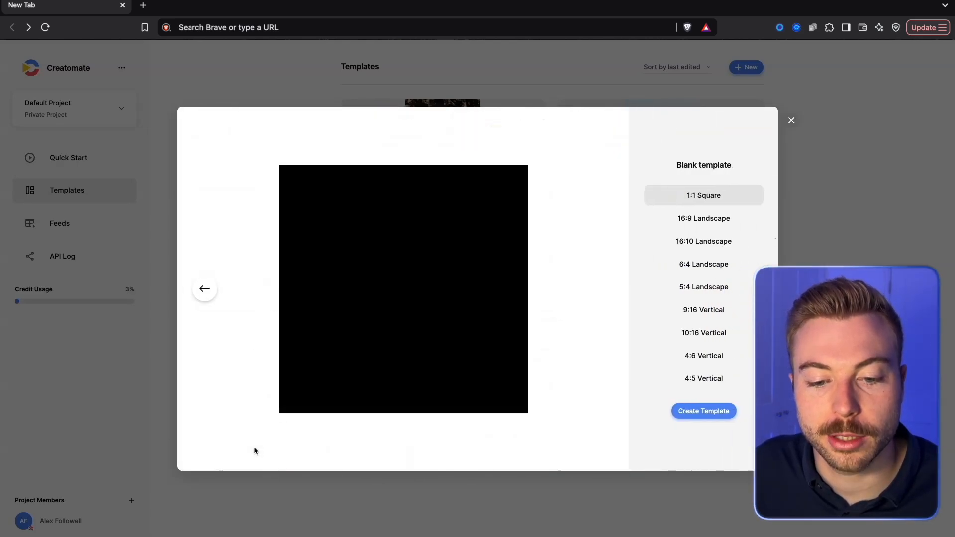
{"action": "left_click", "coordinate": [688, 222]}
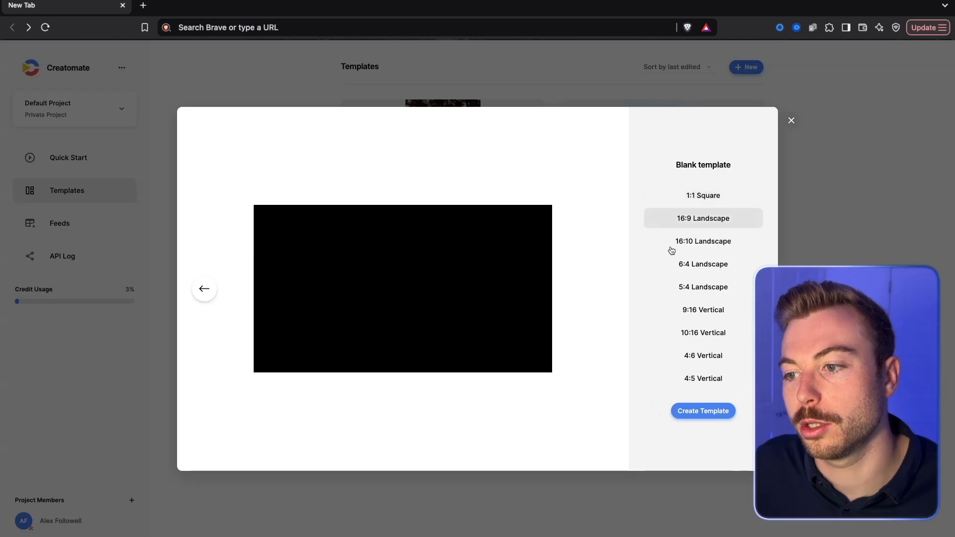
{"action": "left_click", "coordinate": [687, 308]}
{"action": "left_click", "coordinate": [694, 412]}
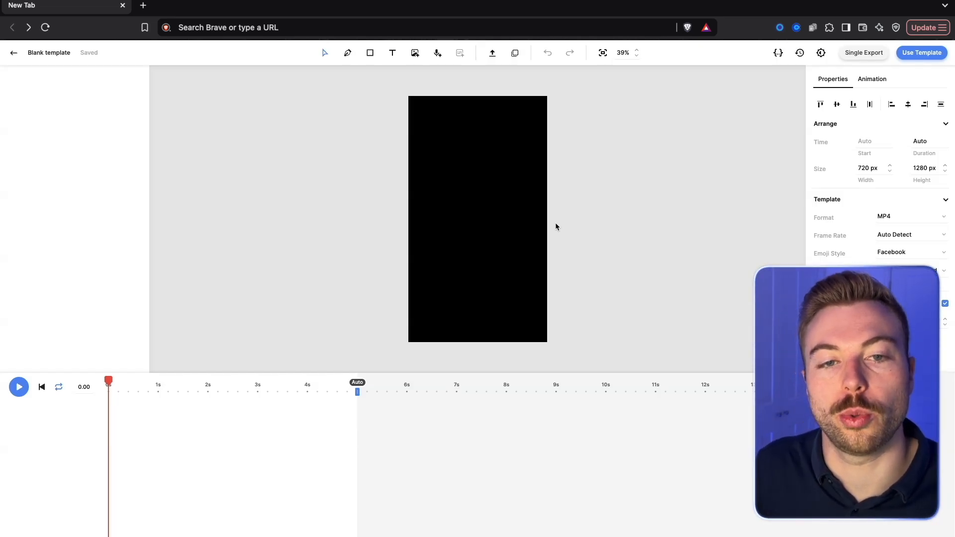
Upload the generated video file from the computer into the blank template.
{"action": "left_click", "coordinate": [493, 54]}
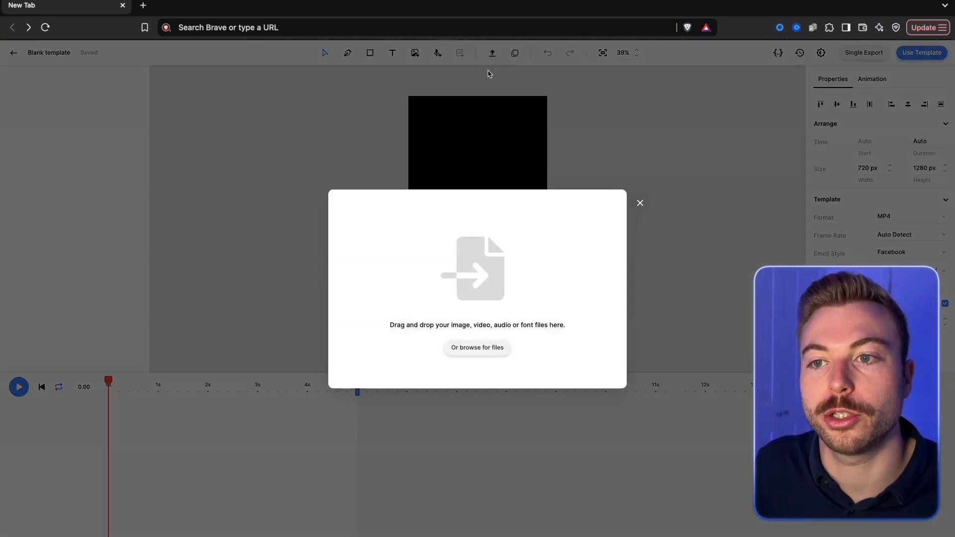
{"action": "left_click", "coordinate": [459, 350]}
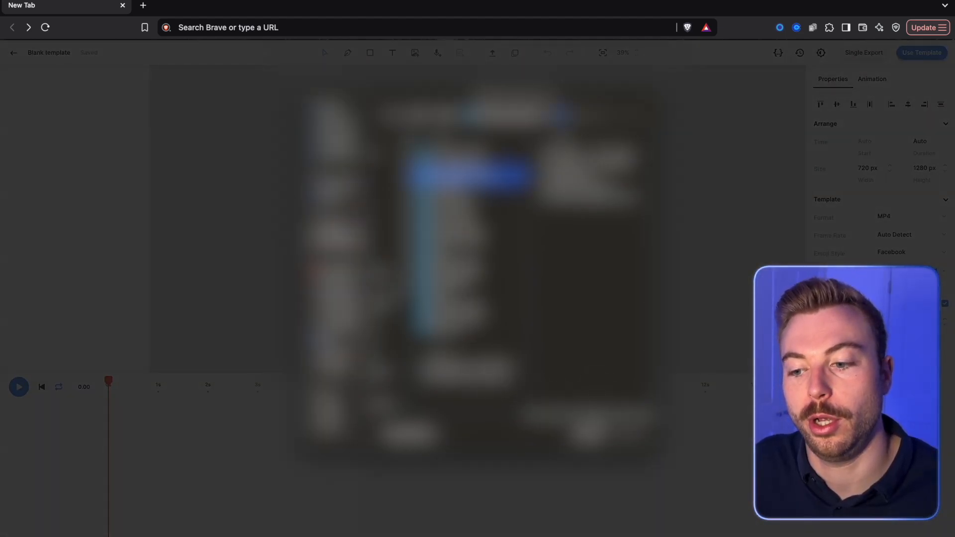
{"action": "scroll", "coordinate": [513, 269], "scroll_direction": "left", "scroll_amount": 3}
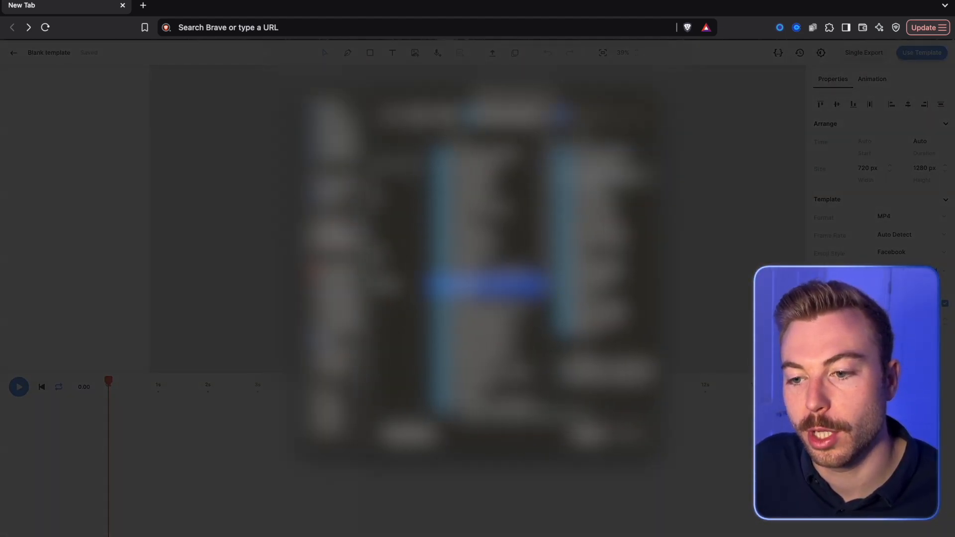
{"action": "left_click", "coordinate": [490, 284]}
{"action": "left_click", "coordinate": [594, 230]}
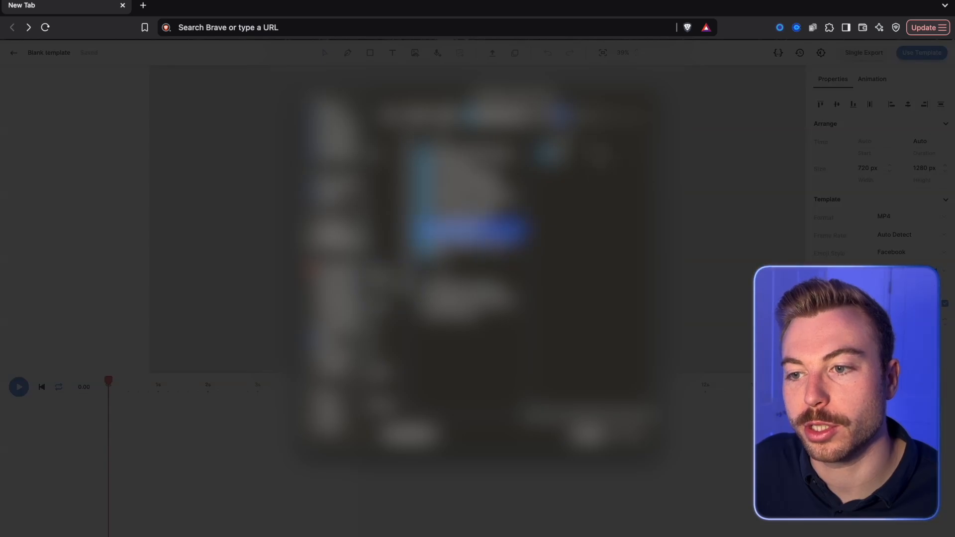
{"action": "left_click", "coordinate": [590, 154]}
{"action": "left_click", "coordinate": [586, 252]}
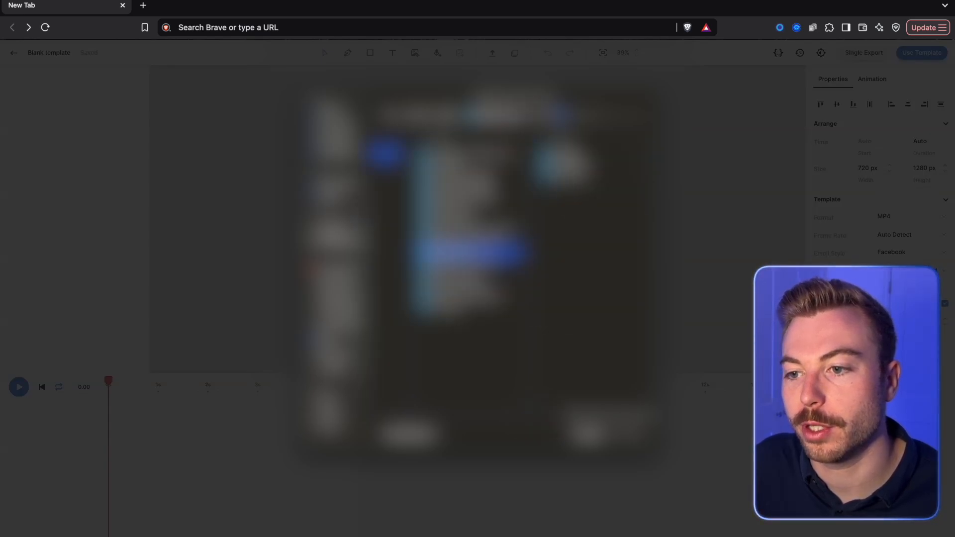
{"action": "left_click", "coordinate": [587, 166]}
{"action": "left_click", "coordinate": [587, 220]}
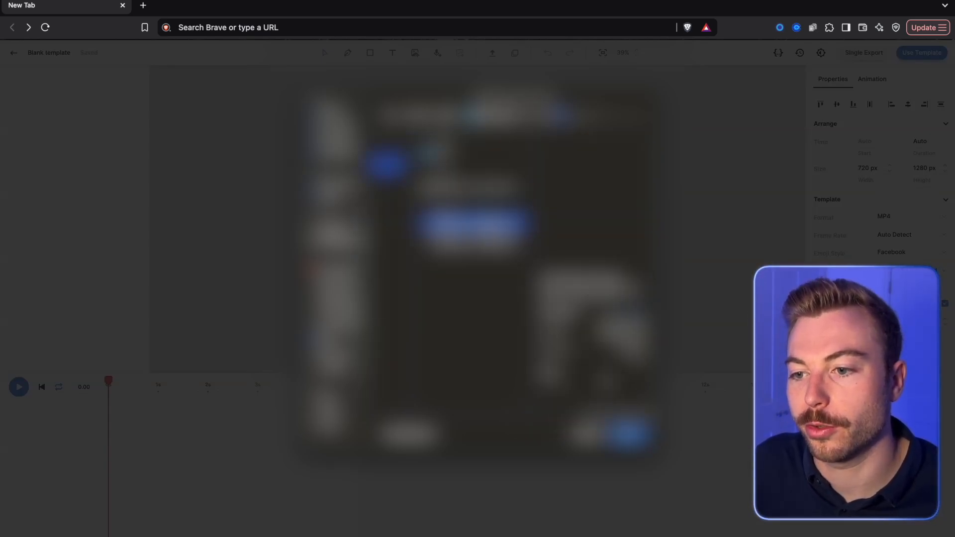
{"action": "left_click", "coordinate": [472, 244]}
{"action": "left_click", "coordinate": [628, 433]}
Position and enlarge the uploaded video so it fills the whole vertical canvas, about 102% wide and 101% high.
{"action": "left_click_drag", "start_coordinate": [508, 252], "coordinate": [483, 213]}
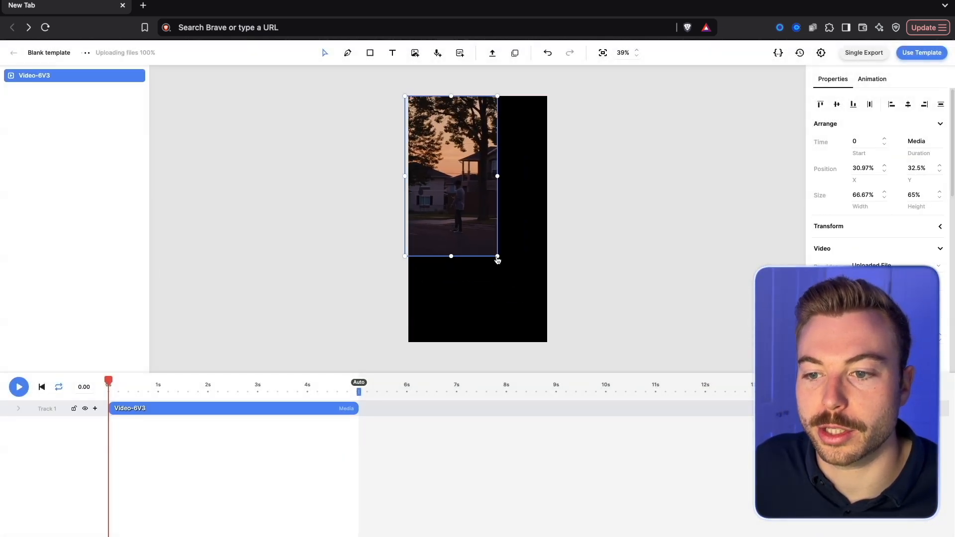
{"action": "left_click_drag", "start_coordinate": [497, 257], "coordinate": [513, 286]}
{"action": "left_click", "coordinate": [341, 163]}
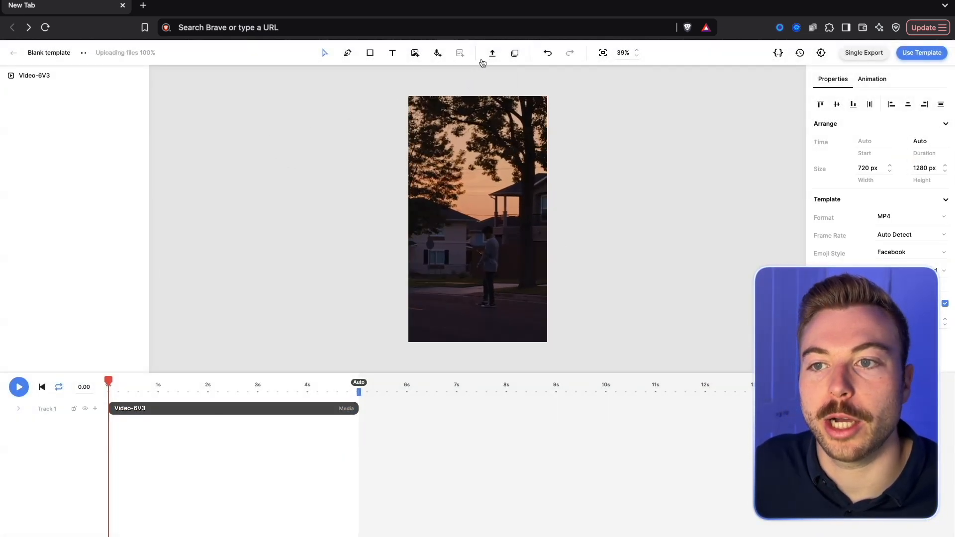
Upload the voice-over audio file from the computer and check its length on the timeline.
{"action": "left_click", "coordinate": [492, 53]}
{"action": "left_click", "coordinate": [493, 346]}
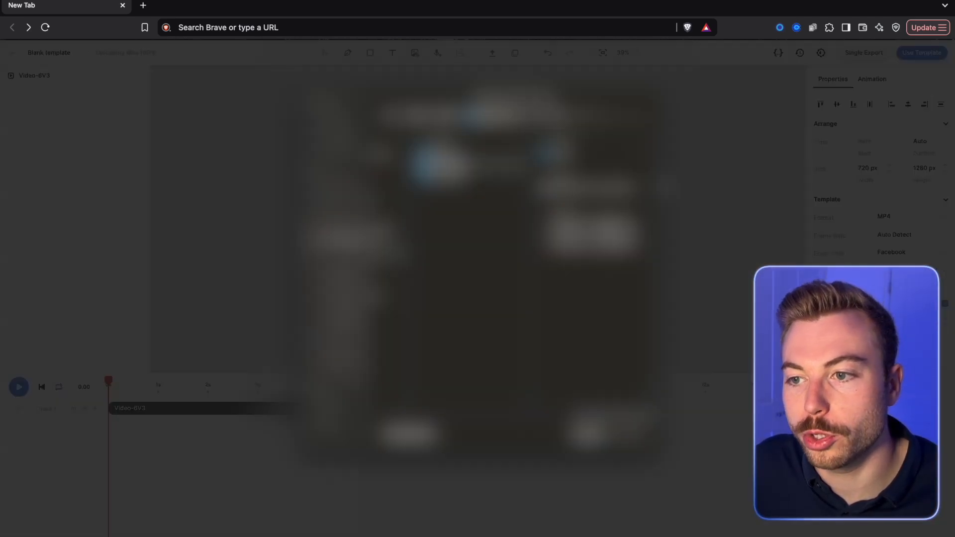
{"action": "left_click", "coordinate": [586, 153]}
{"action": "left_click", "coordinate": [628, 433]}
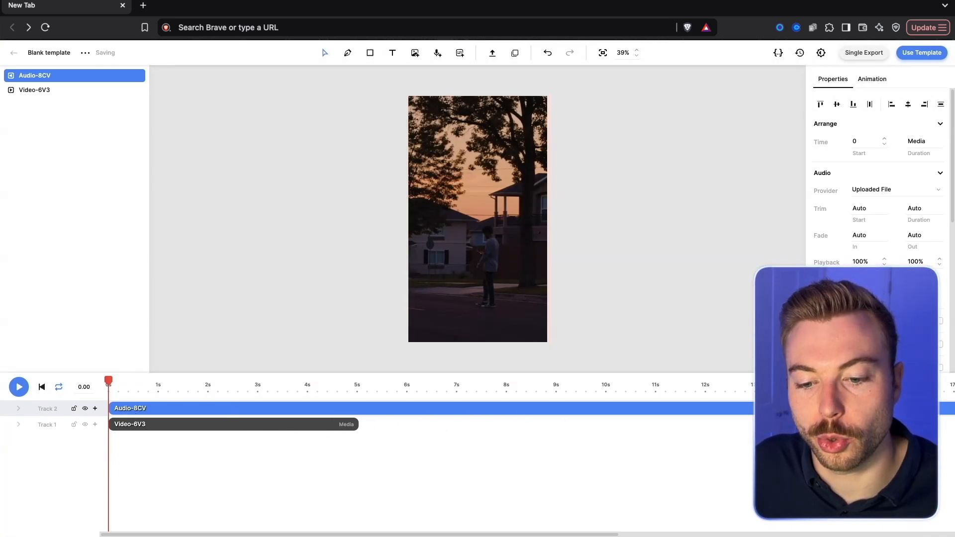
{"action": "scroll", "coordinate": [407, 468], "scroll_direction": "right", "scroll_amount": 10}
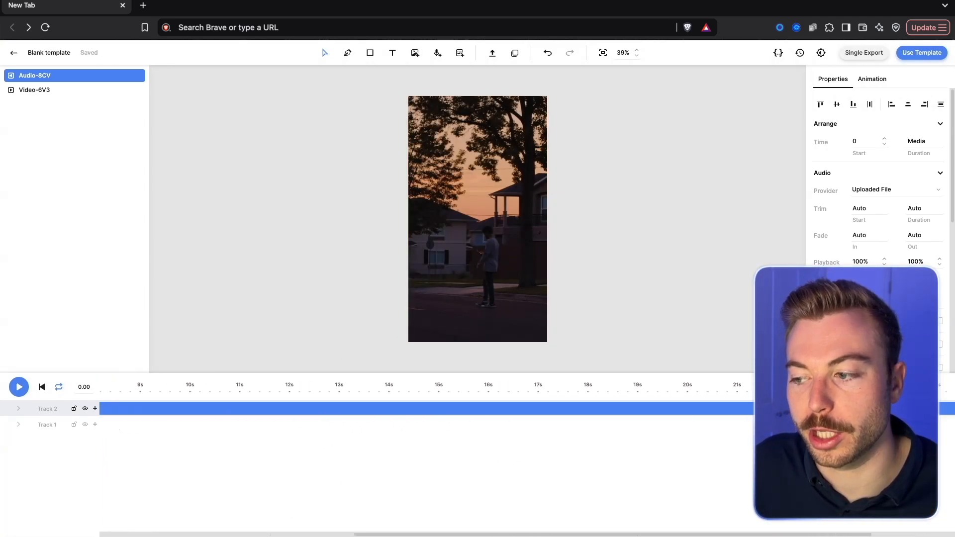
{"action": "left_click_drag", "start_coordinate": [420, 535], "coordinate": [147, 536]}
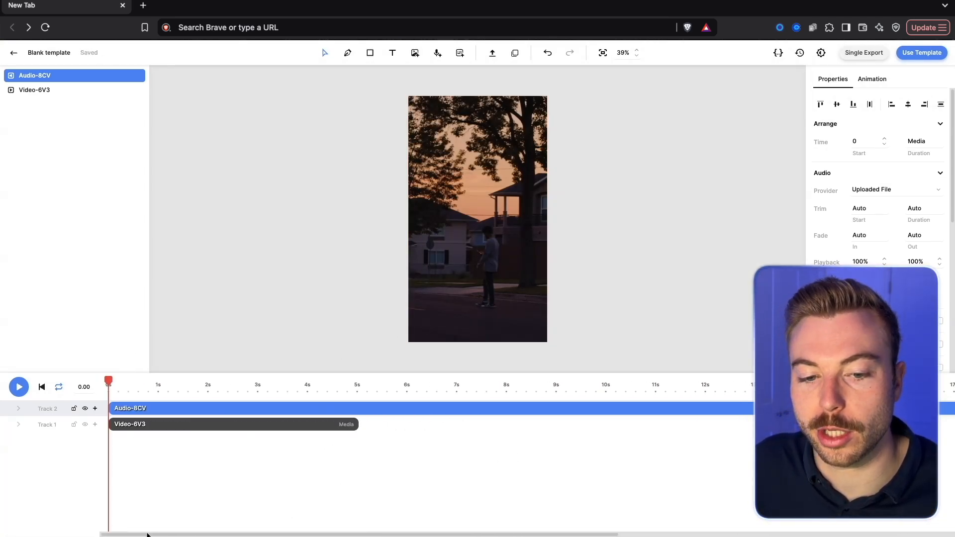
Set the video element to loop so it runs for the full length of the voice-over.
{"action": "left_click", "coordinate": [172, 429]}
{"action": "scroll", "coordinate": [878, 164], "scroll_direction": "down", "scroll_amount": 3}
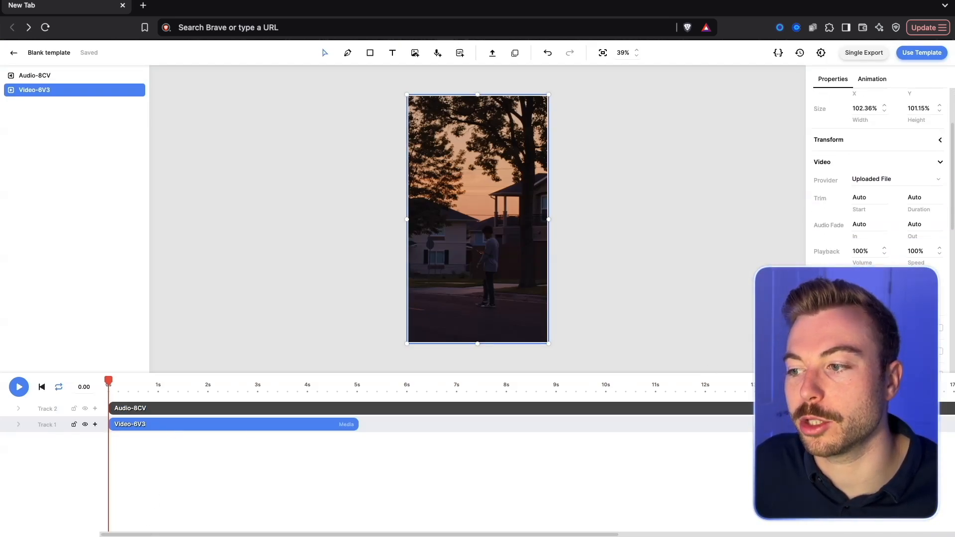
{"action": "left_click", "coordinate": [856, 279]}
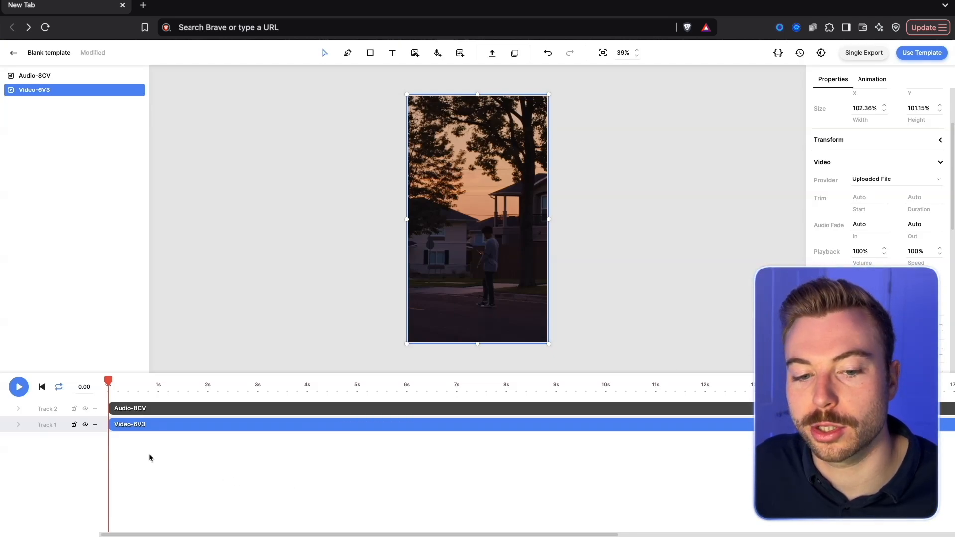
{"action": "left_click_drag", "start_coordinate": [164, 535], "coordinate": [152, 510]}
{"action": "left_click", "coordinate": [251, 332]}
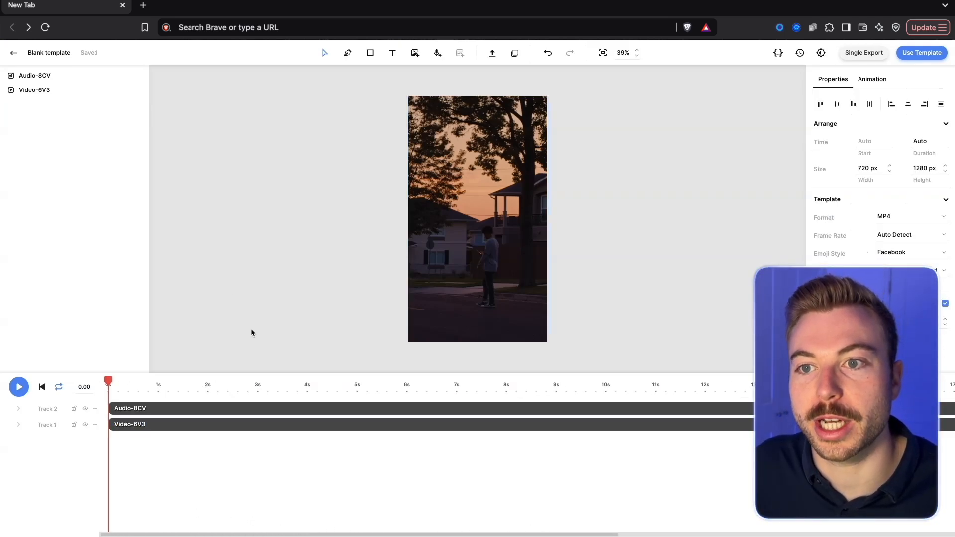
Add auto-generated subtitles for the voice-over audio element and look over their text properties.
{"action": "left_click", "coordinate": [145, 408]}
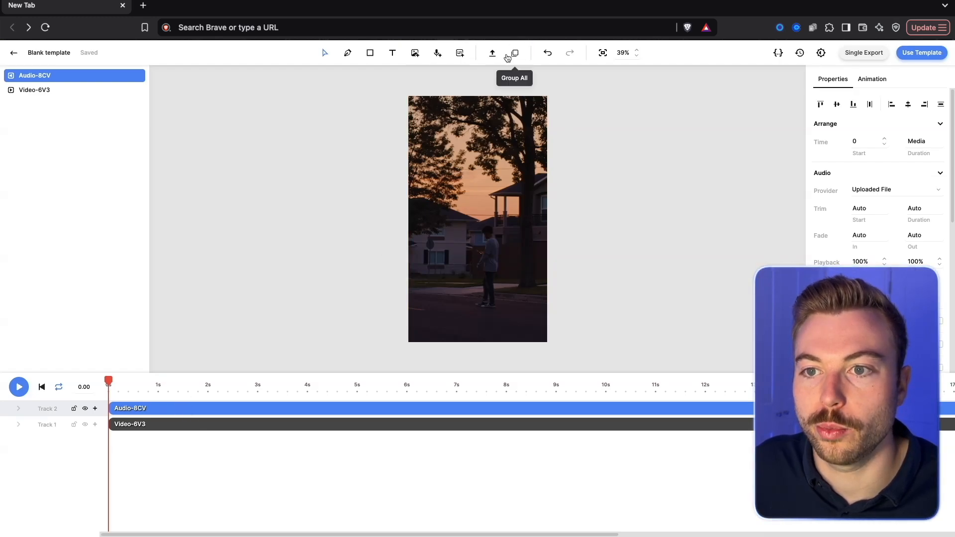
{"action": "left_click", "coordinate": [461, 57]}
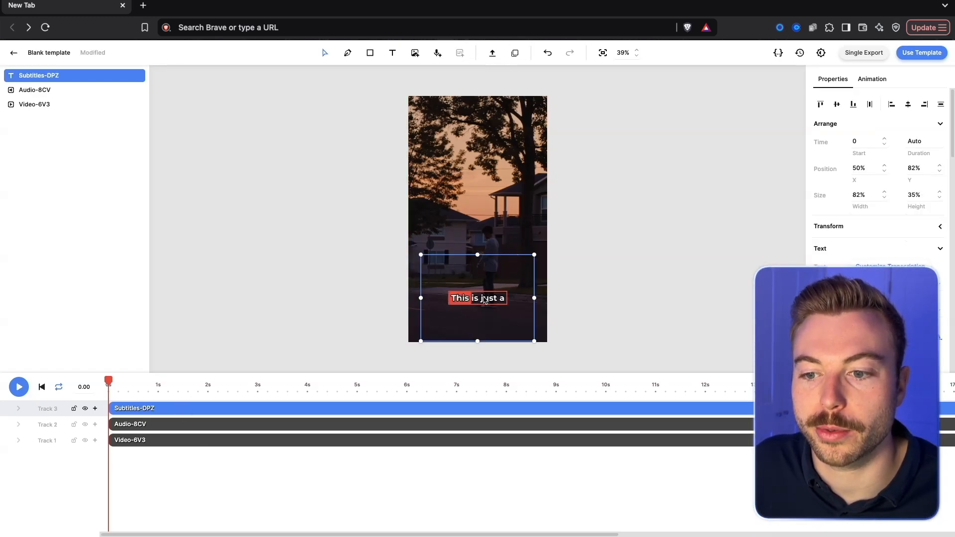
{"action": "scroll", "coordinate": [940, 338], "scroll_direction": "down", "scroll_amount": 3}
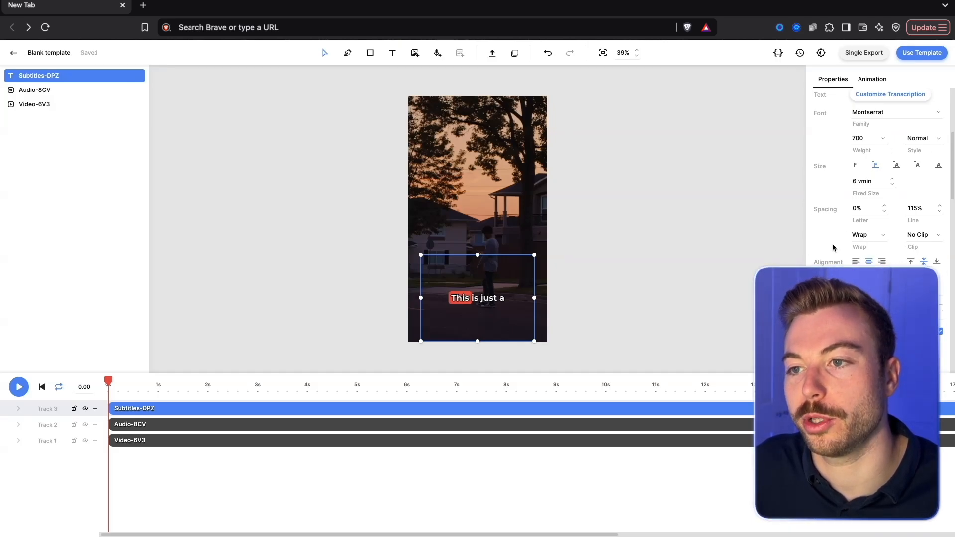
Examine the template ID in the template's API Integration cURL request, and the video and audio elements in its JSON source.
{"action": "left_click", "coordinate": [918, 54]}
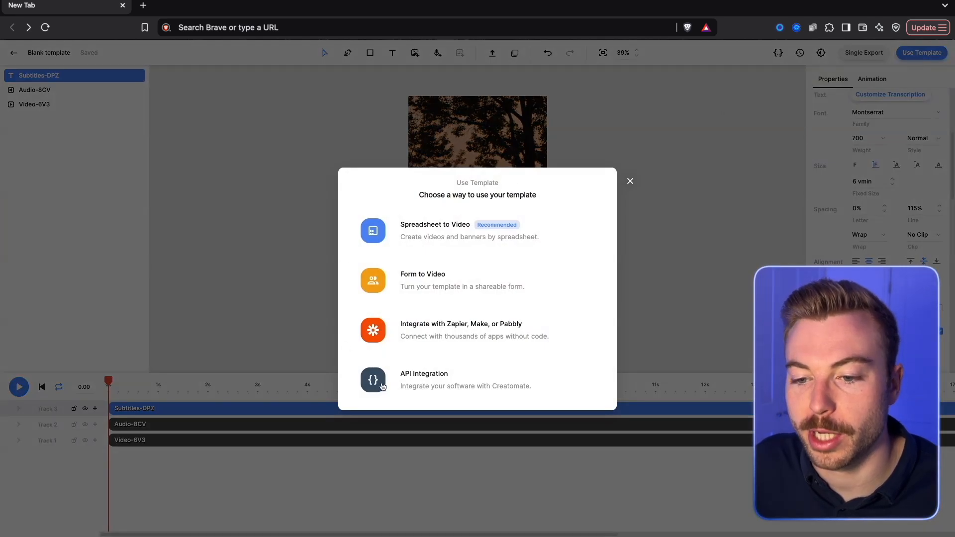
{"action": "left_click", "coordinate": [382, 387]}
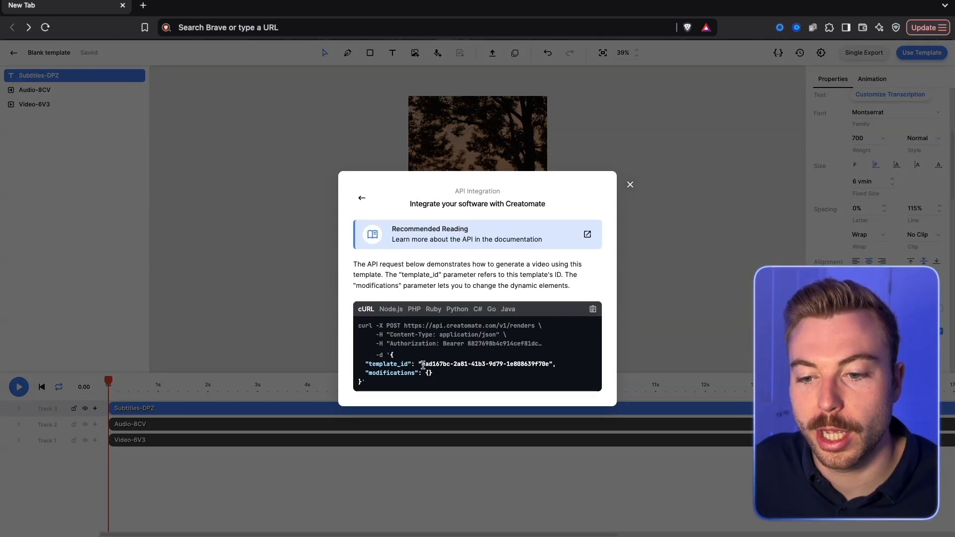
{"action": "left_click_drag", "start_coordinate": [422, 365], "coordinate": [543, 365]}
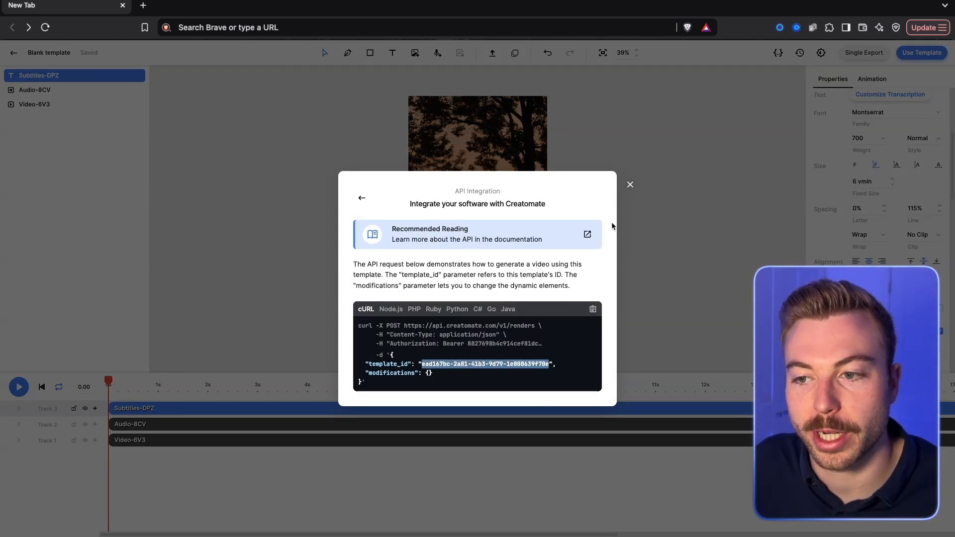
{"action": "left_click", "coordinate": [627, 188]}
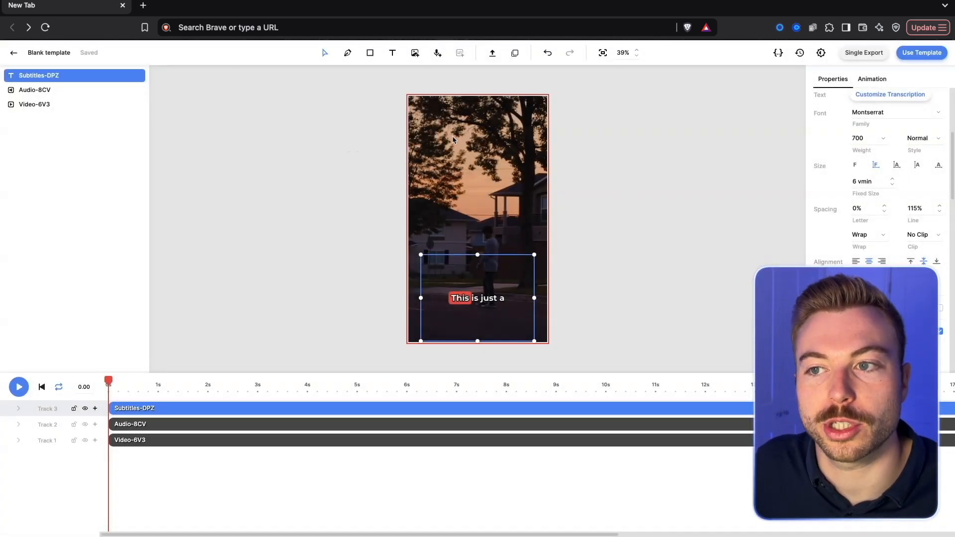
{"action": "left_click", "coordinate": [777, 57]}
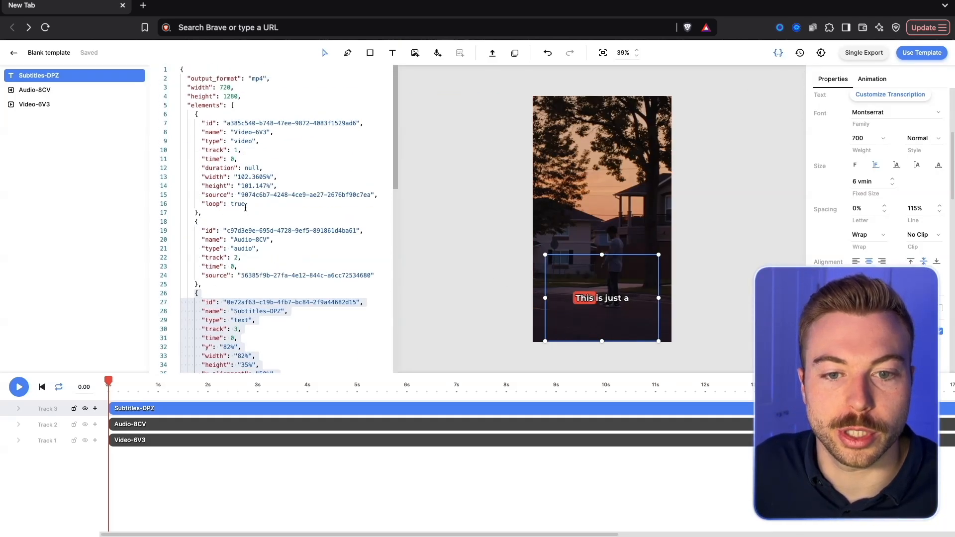
{"action": "left_click", "coordinate": [266, 262]}
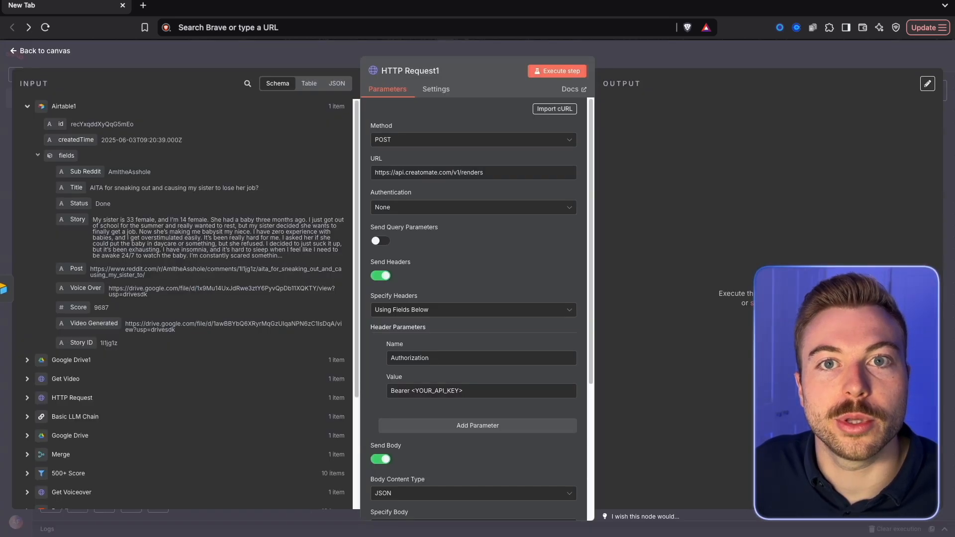
Find the Authorization header's API key placeholder in the render request, and open the template's API Integration cURL request in Creatomate.
{"action": "scroll", "coordinate": [499, 359], "scroll_direction": "down", "scroll_amount": 3}
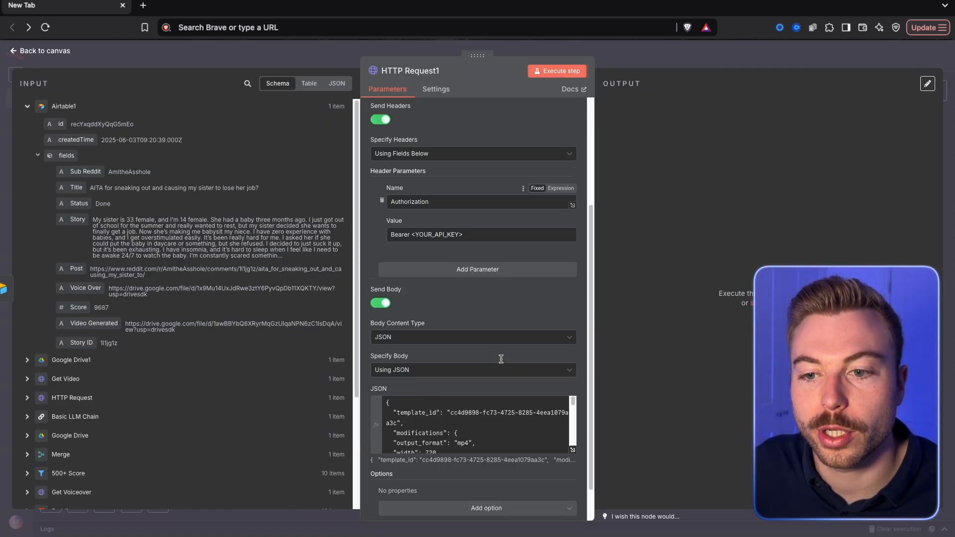
{"action": "scroll", "coordinate": [513, 294], "scroll_direction": "down", "scroll_amount": 1}
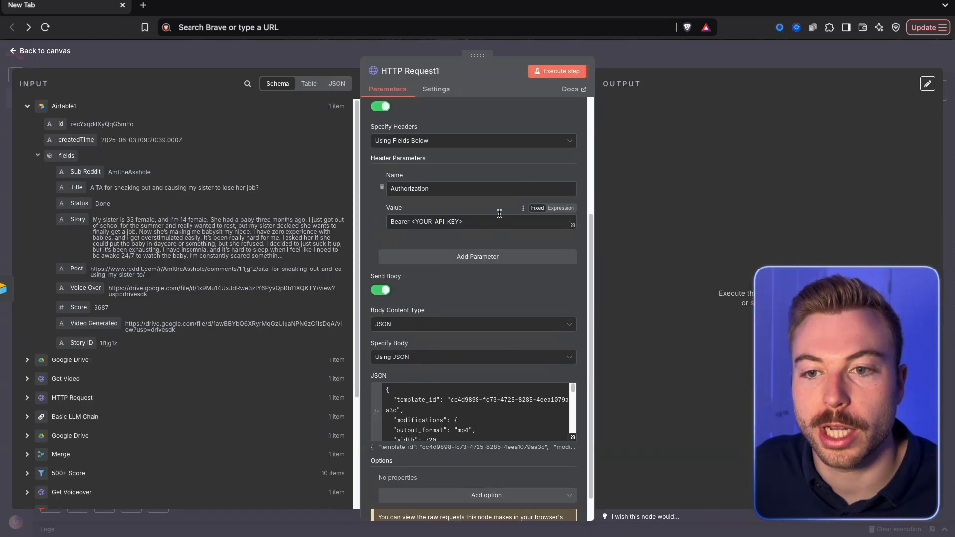
{"action": "left_click_drag", "start_coordinate": [488, 224], "coordinate": [398, 222]}
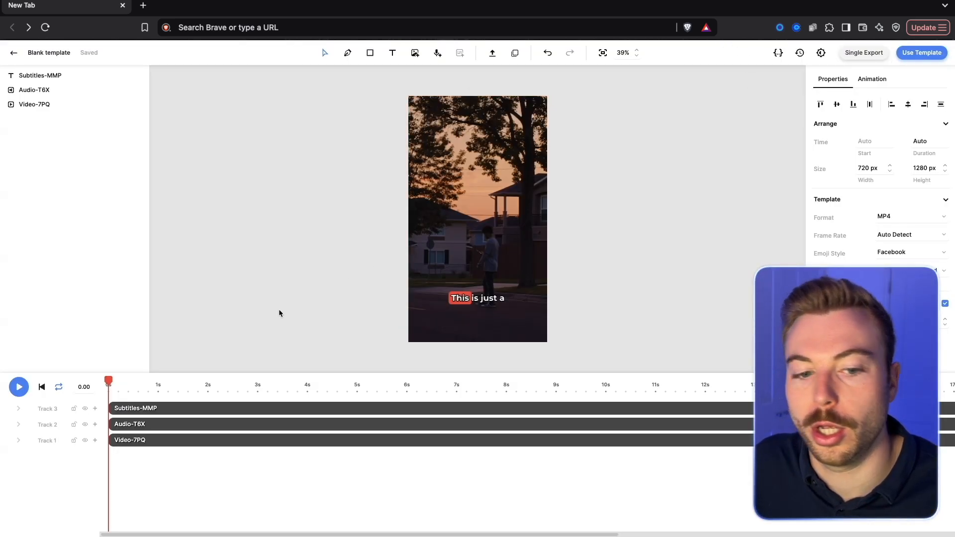
{"action": "left_click", "coordinate": [924, 52]}
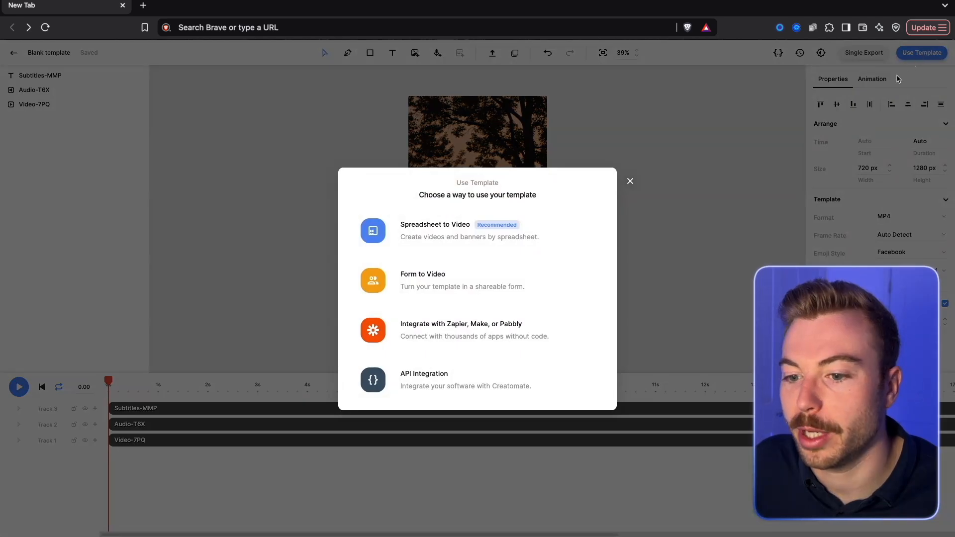
{"action": "left_click", "coordinate": [403, 374]}
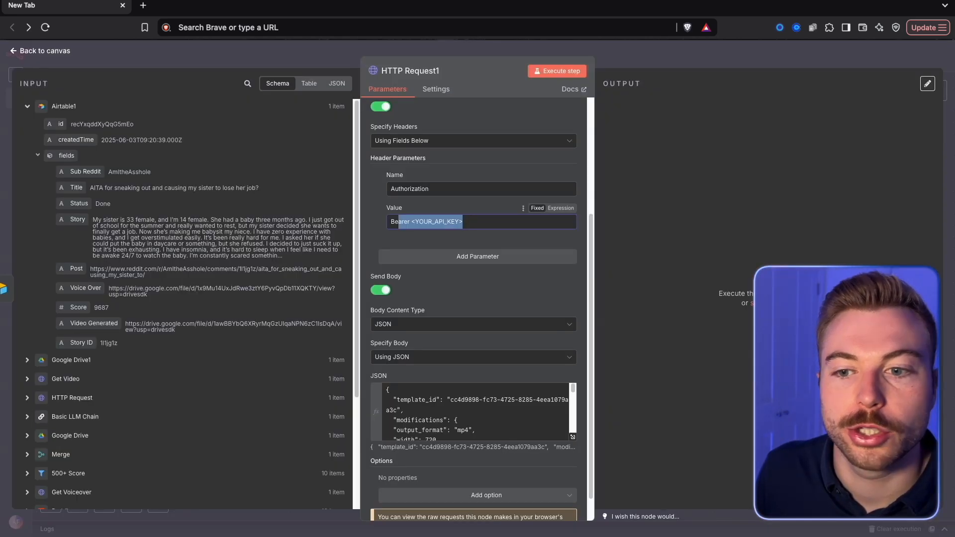
Add an HTTP Request node after HTTP Request1, import the Creatomate cURL command containing the API key, and copy its Authorization value.
{"action": "left_click", "coordinate": [695, 54]}
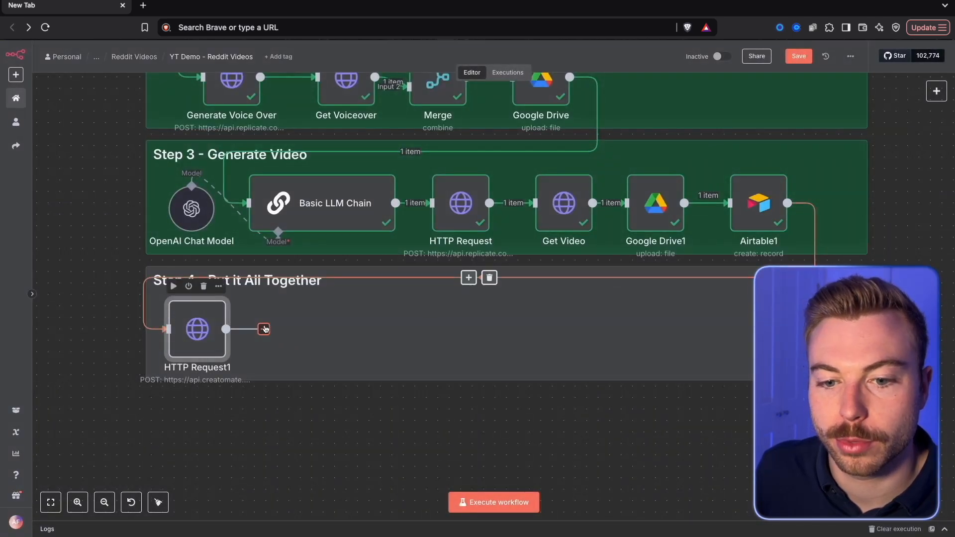
{"action": "left_click", "coordinate": [264, 329]}
{"action": "type", "text": "http"}
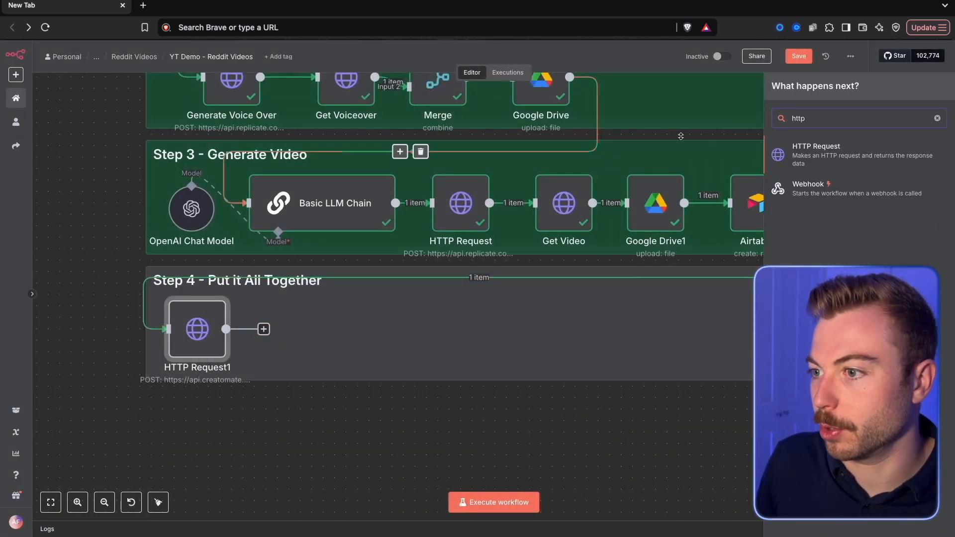
{"action": "left_click", "coordinate": [783, 149]}
{"action": "left_click", "coordinate": [560, 108]}
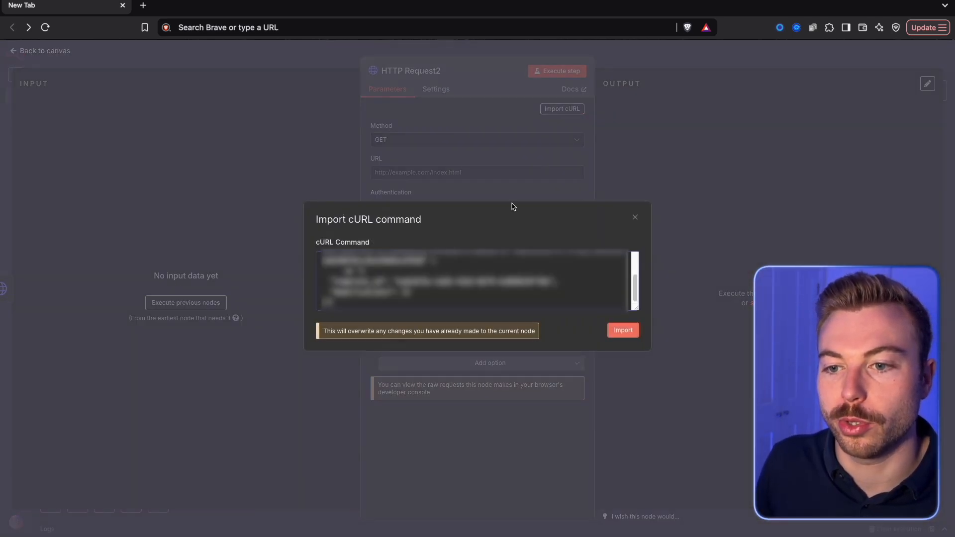
{"action": "left_click", "coordinate": [623, 330]}
{"action": "triple_click", "coordinate": [411, 394]}
{"action": "left_click", "coordinate": [610, 53]}
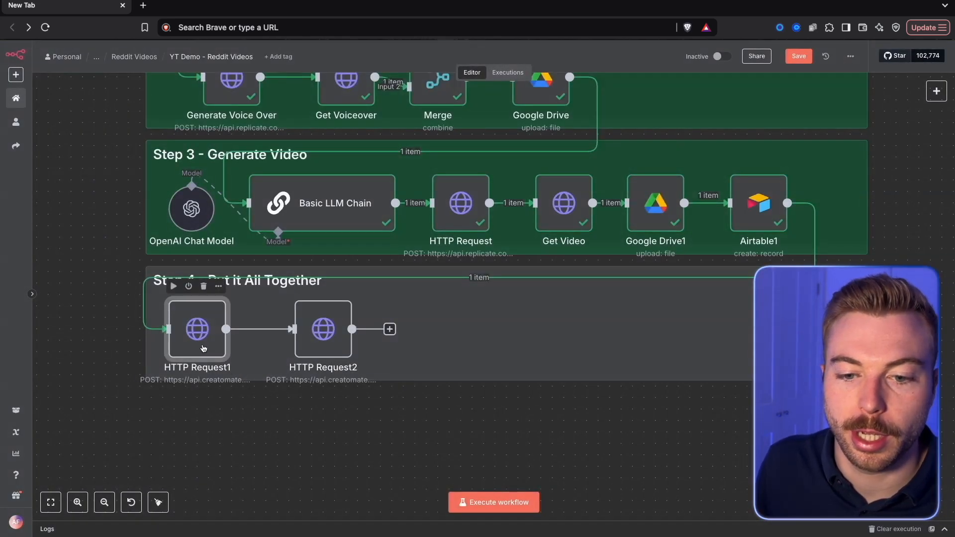
Replace the Authorization header's placeholder value in HTTP Request1 with the copied bearer API key.
{"action": "double_click", "coordinate": [199, 343]}
{"action": "triple_click", "coordinate": [409, 393]}
{"action": "key", "text": "super+v"}
{"action": "left_click", "coordinate": [518, 268]}
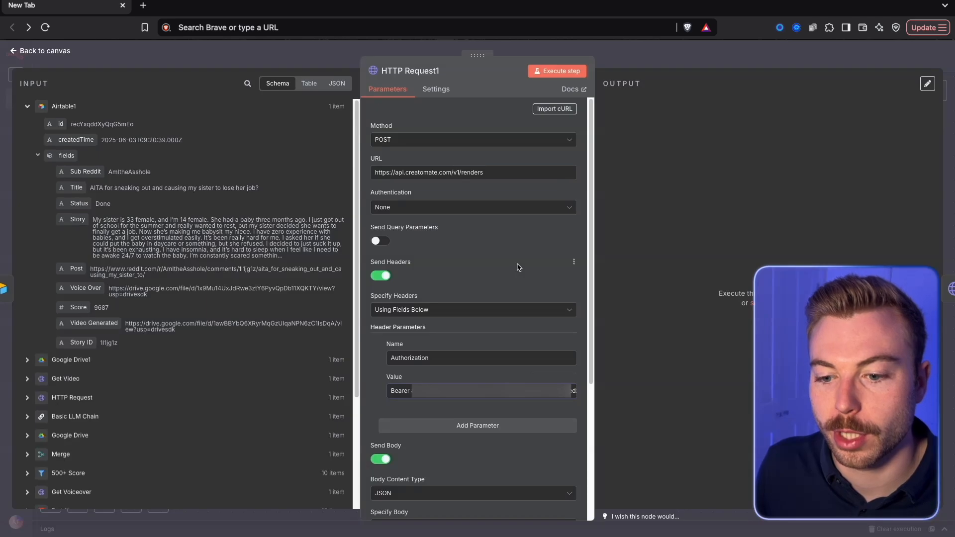
Expand HTTP Request1's JSON body and compare its template_id with the one in Creatomate's API Integration cURL request.
{"action": "scroll", "coordinate": [518, 268], "scroll_direction": "down", "scroll_amount": 3}
{"action": "scroll", "coordinate": [497, 378], "scroll_direction": "down", "scroll_amount": 5}
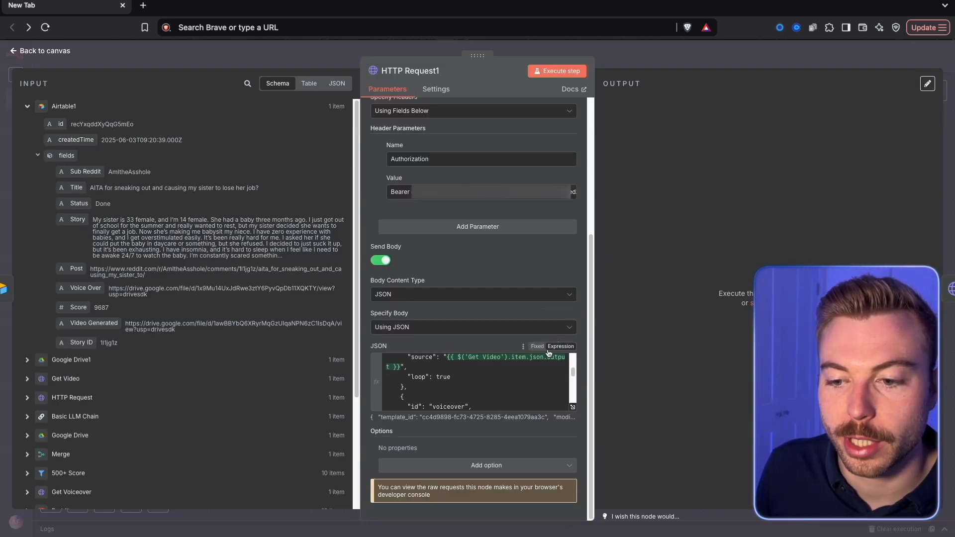
{"action": "left_click", "coordinate": [572, 407]}
{"action": "left_click_drag", "start_coordinate": [196, 210], "coordinate": [329, 208]}
{"action": "left_click_drag", "start_coordinate": [409, 128], "coordinate": [544, 129]}
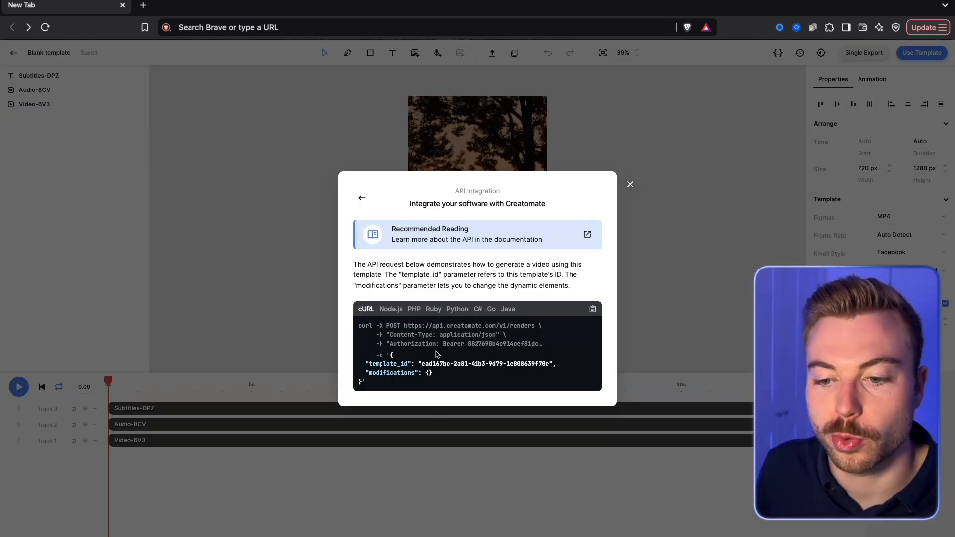
{"action": "left_click_drag", "start_coordinate": [421, 363], "coordinate": [551, 363]}
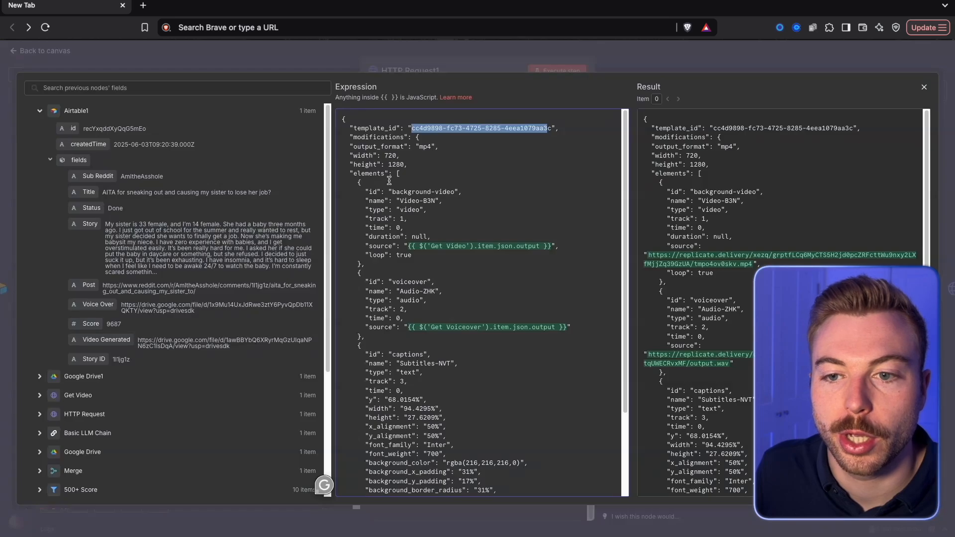
Examine the background-video element in the request body and the Get Video output URL used as its source.
{"action": "scroll", "coordinate": [389, 181], "scroll_direction": "down", "scroll_amount": 1}
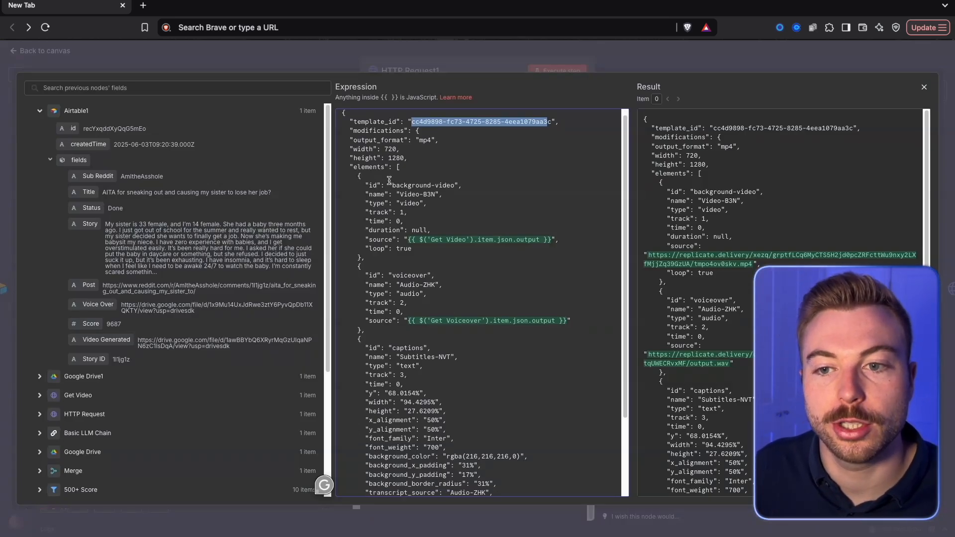
{"action": "left_click_drag", "start_coordinate": [416, 131], "coordinate": [427, 261]}
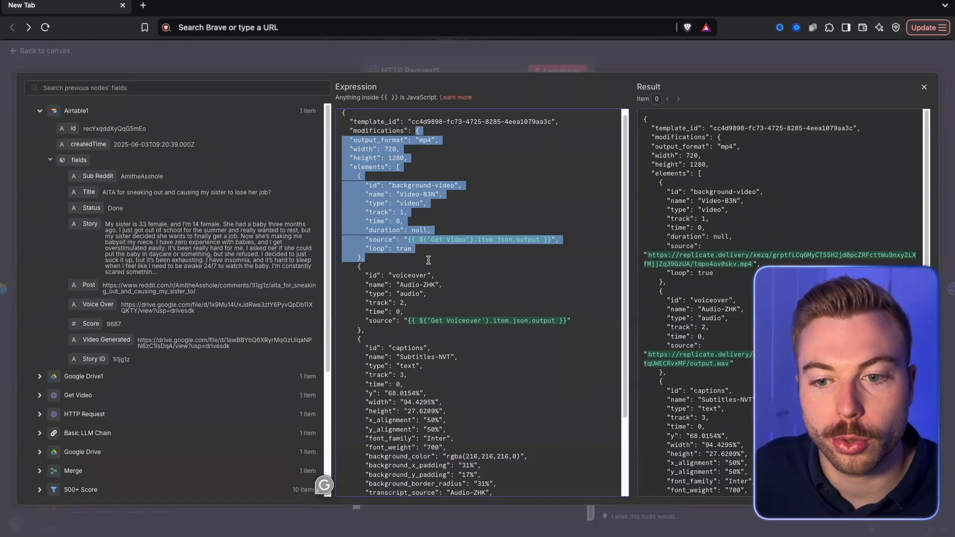
{"action": "left_click", "coordinate": [387, 223]}
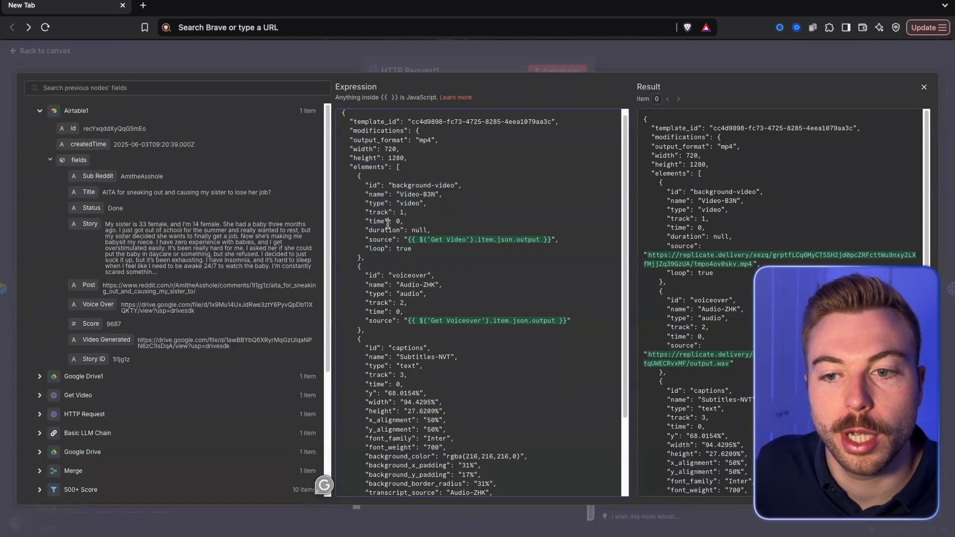
{"action": "left_click_drag", "start_coordinate": [429, 240], "coordinate": [550, 236]}
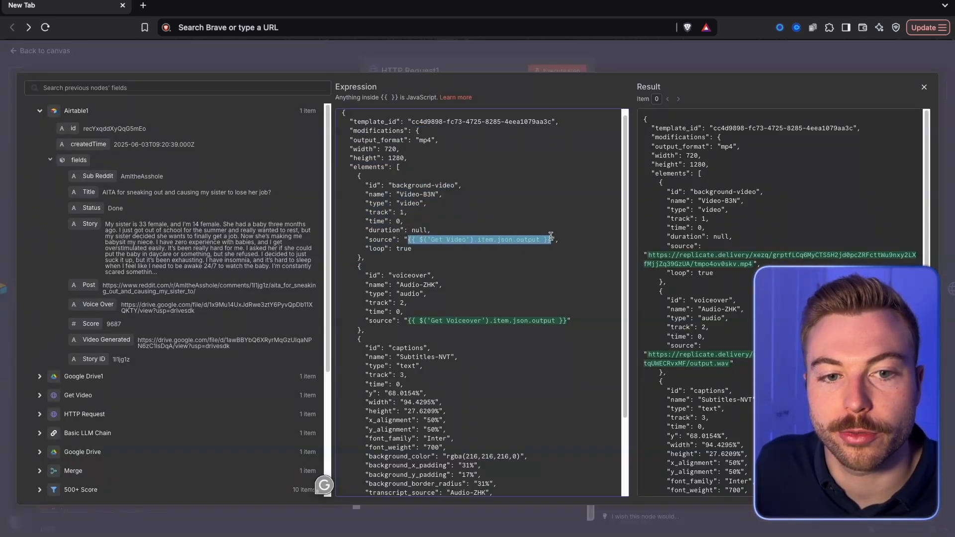
{"action": "left_click", "coordinate": [40, 111]}
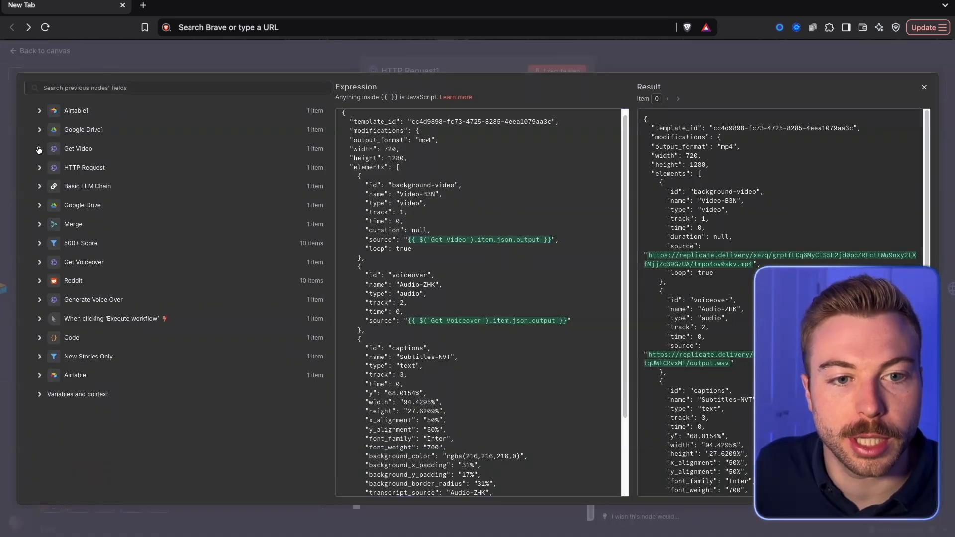
{"action": "left_click", "coordinate": [40, 148]}
{"action": "scroll", "coordinate": [169, 293], "scroll_direction": "down", "scroll_amount": 5}
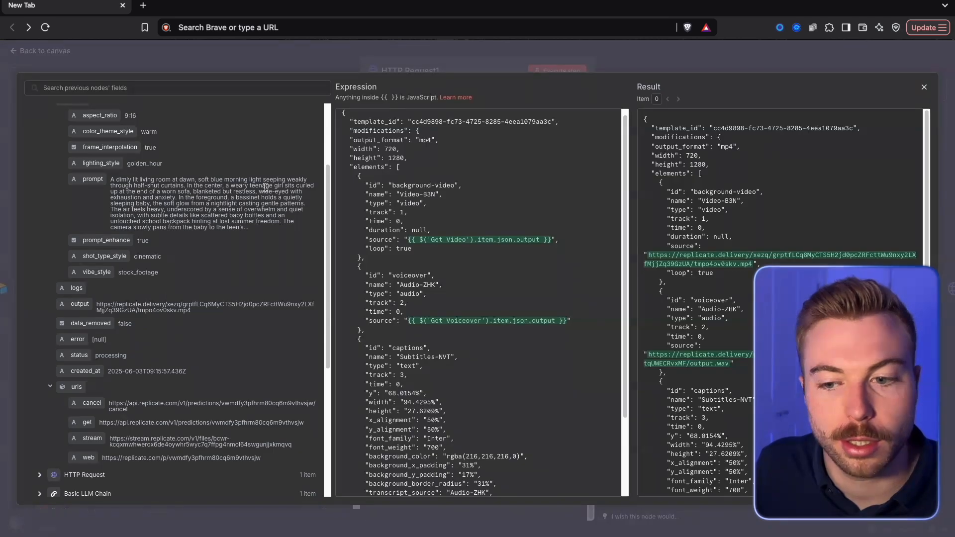
{"action": "left_click_drag", "start_coordinate": [97, 303], "coordinate": [210, 316]}
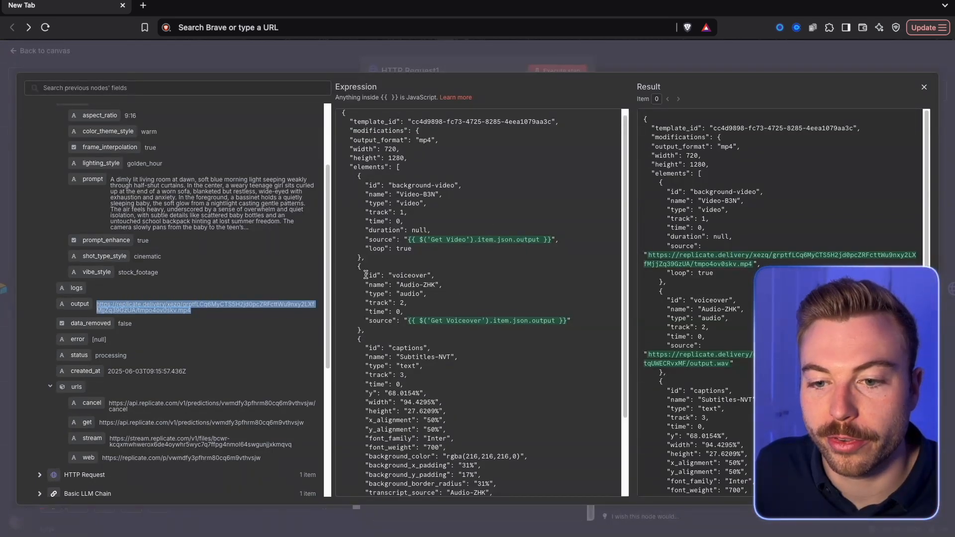
Examine the voiceover element in the request body and the Get Voiceover output URL used as its source.
{"action": "left_click_drag", "start_coordinate": [353, 257], "coordinate": [388, 336]}
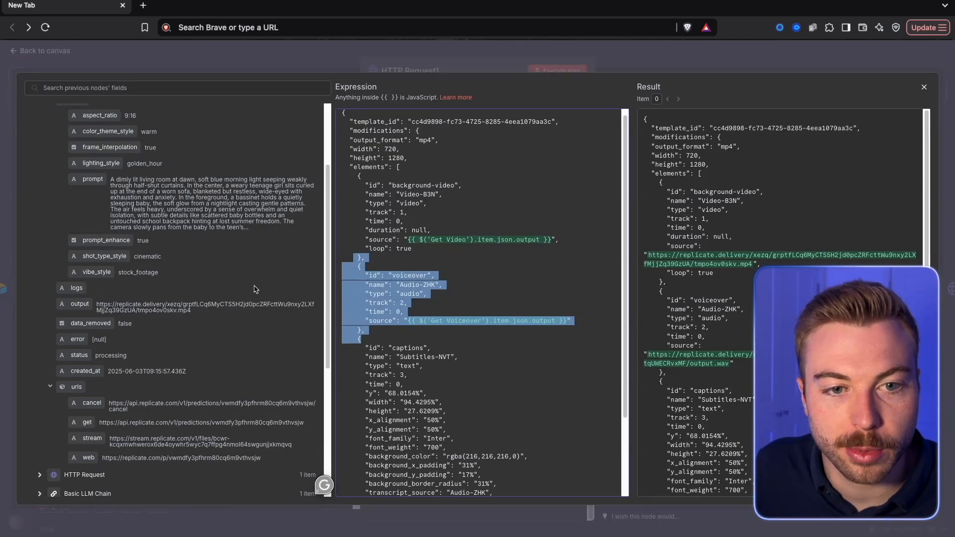
{"action": "scroll", "coordinate": [170, 248], "scroll_direction": "up", "scroll_amount": 5}
{"action": "left_click", "coordinate": [39, 148]}
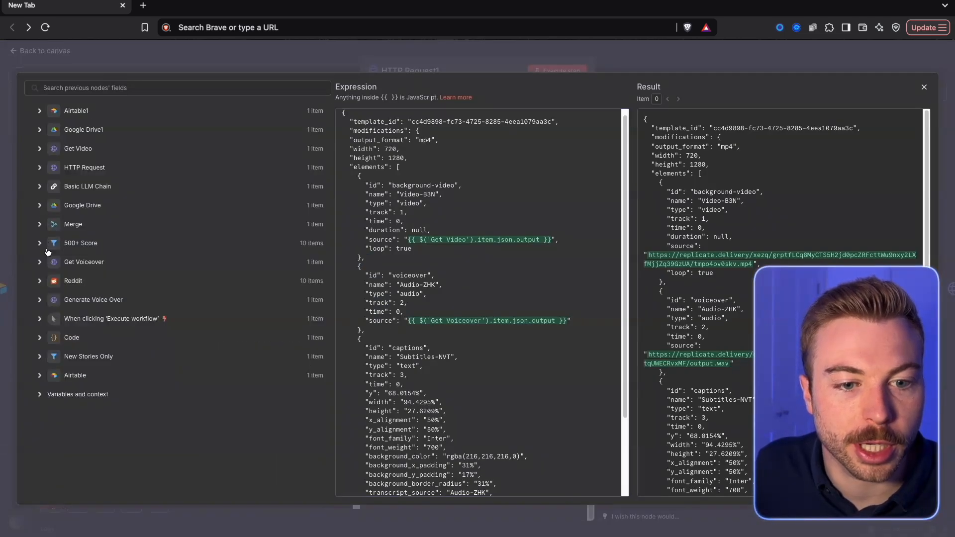
{"action": "left_click", "coordinate": [39, 262]}
{"action": "scroll", "coordinate": [40, 264], "scroll_direction": "down", "scroll_amount": 3}
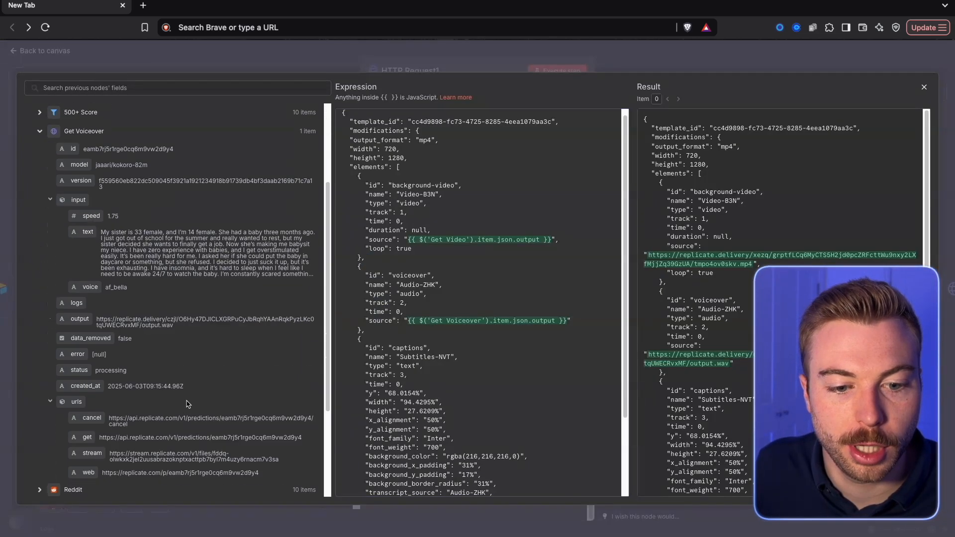
{"action": "scroll", "coordinate": [188, 405], "scroll_direction": "down", "scroll_amount": 2}
{"action": "left_click_drag", "start_coordinate": [173, 275], "coordinate": [98, 266]}
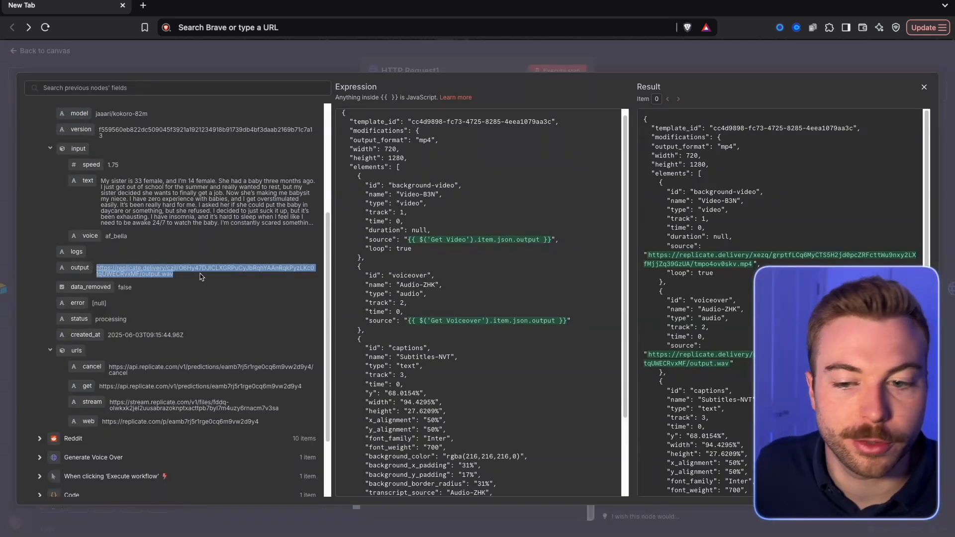
Examine the captions element's text, transcript, fill and stroke settings in the request body, and close the expanded editor.
{"action": "left_click", "coordinate": [434, 275]}
{"action": "scroll", "coordinate": [437, 259], "scroll_direction": "down", "scroll_amount": 3}
{"action": "left_click_drag", "start_coordinate": [354, 232], "coordinate": [403, 488]}
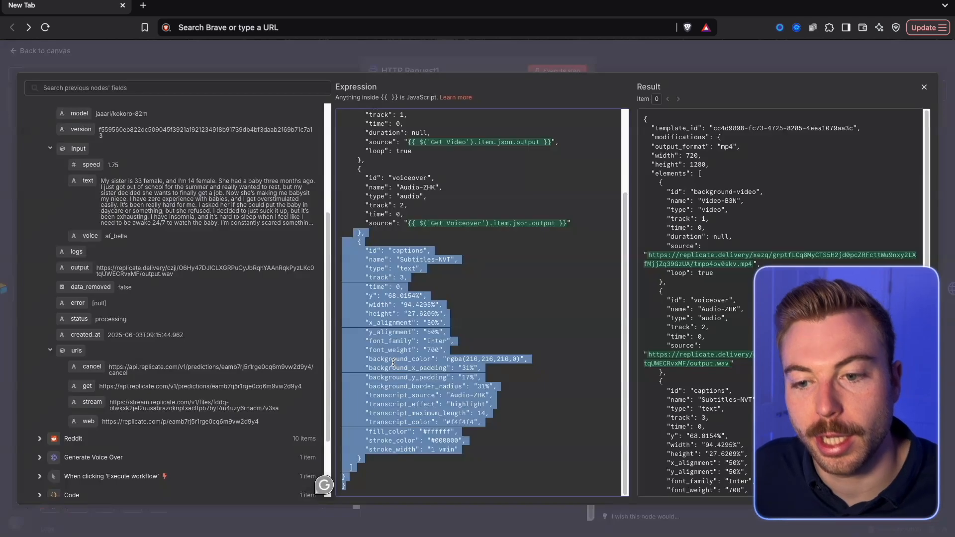
{"action": "left_click", "coordinate": [393, 362]}
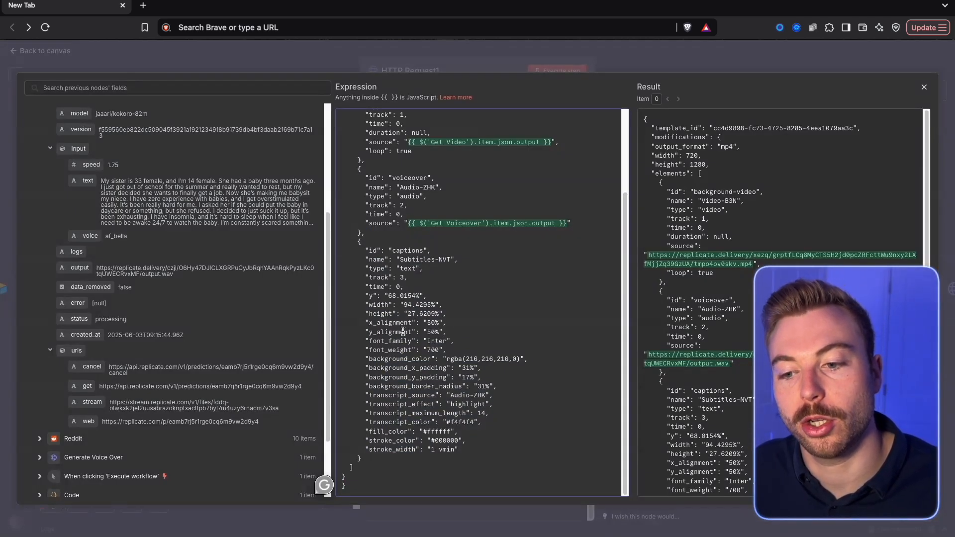
{"action": "scroll", "coordinate": [402, 332], "scroll_direction": "up", "scroll_amount": 1}
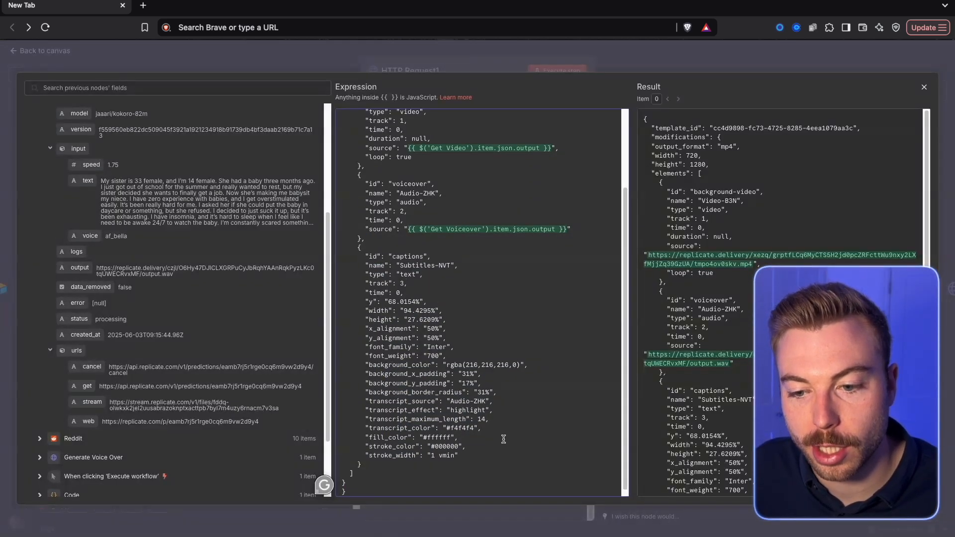
{"action": "left_click_drag", "start_coordinate": [430, 440], "coordinate": [462, 456]}
{"action": "left_click", "coordinate": [451, 429]}
{"action": "left_click", "coordinate": [421, 60]}
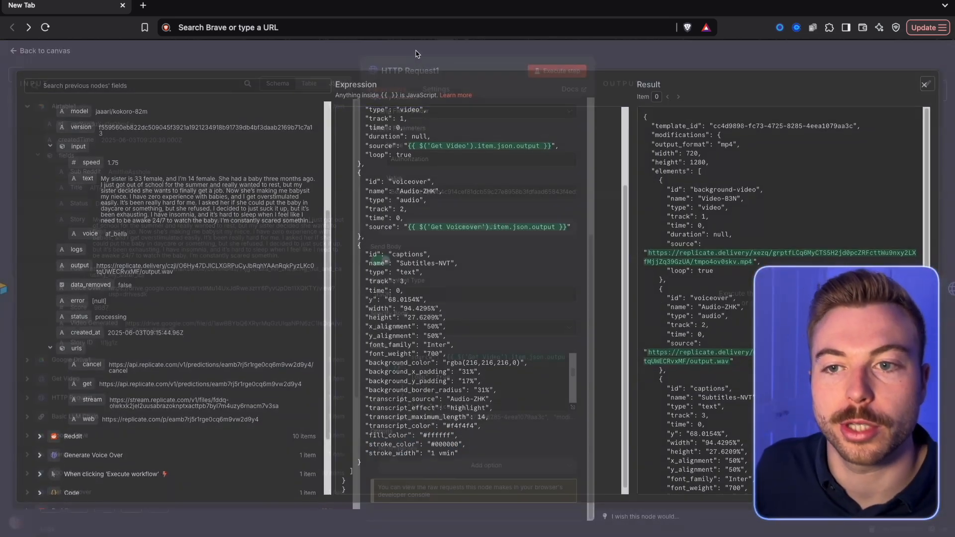
Execute the HTTP Request1 step, and delete the temporary HTTP Request2 node from the canvas.
{"action": "left_click", "coordinate": [553, 72]}
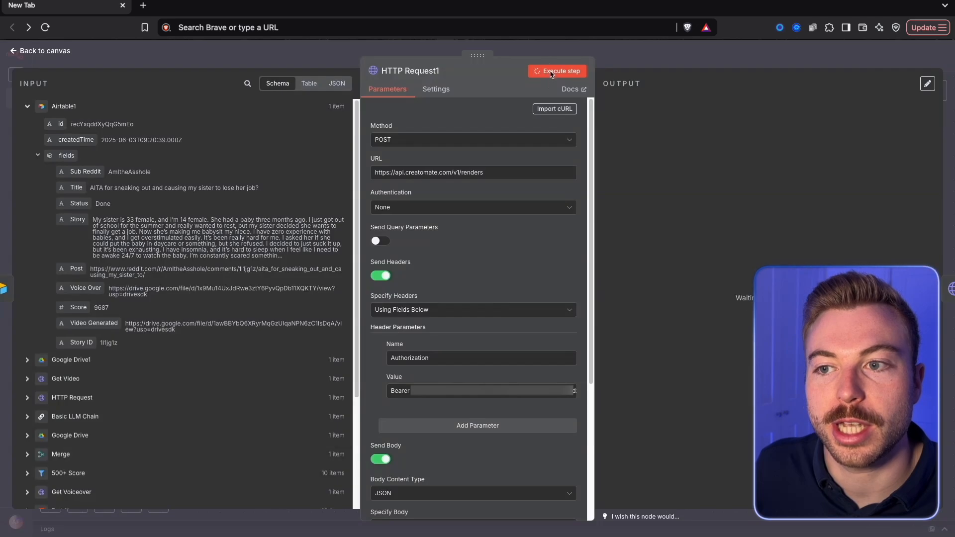
{"action": "left_click", "coordinate": [681, 59]}
{"action": "right_click", "coordinate": [321, 329]}
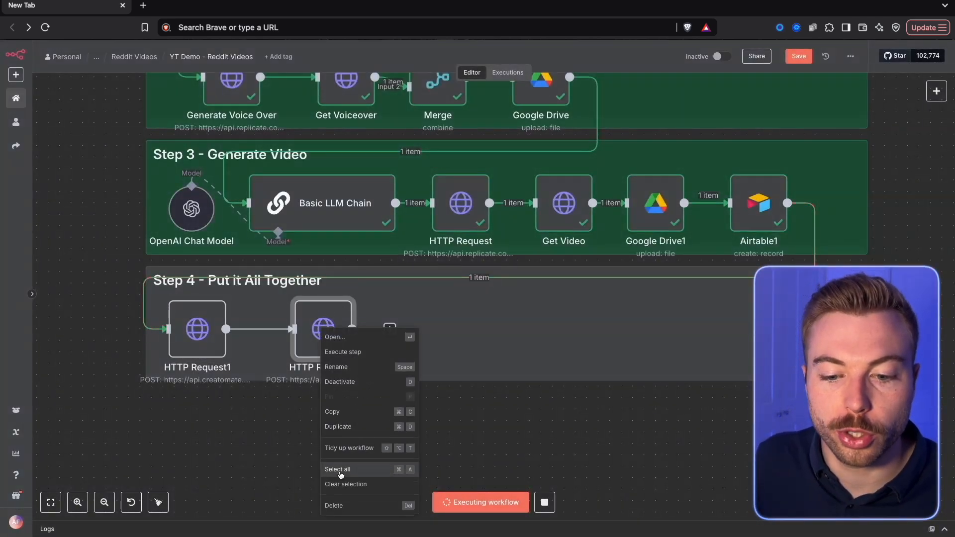
{"action": "left_click", "coordinate": [341, 506]}
Add a Wait node after HTTP Request1, set its wait amount to 2 and change its wait unit, and check HTTP Request1's output.
{"action": "left_click", "coordinate": [264, 329]}
{"action": "type", "text": "wait"}
{"action": "left_click", "coordinate": [853, 151]}
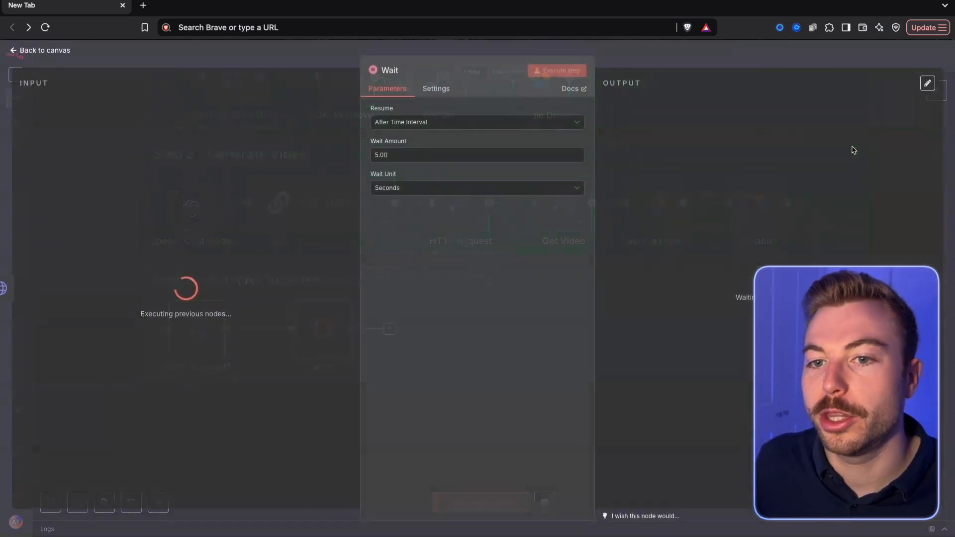
{"action": "double_click", "coordinate": [396, 157]}
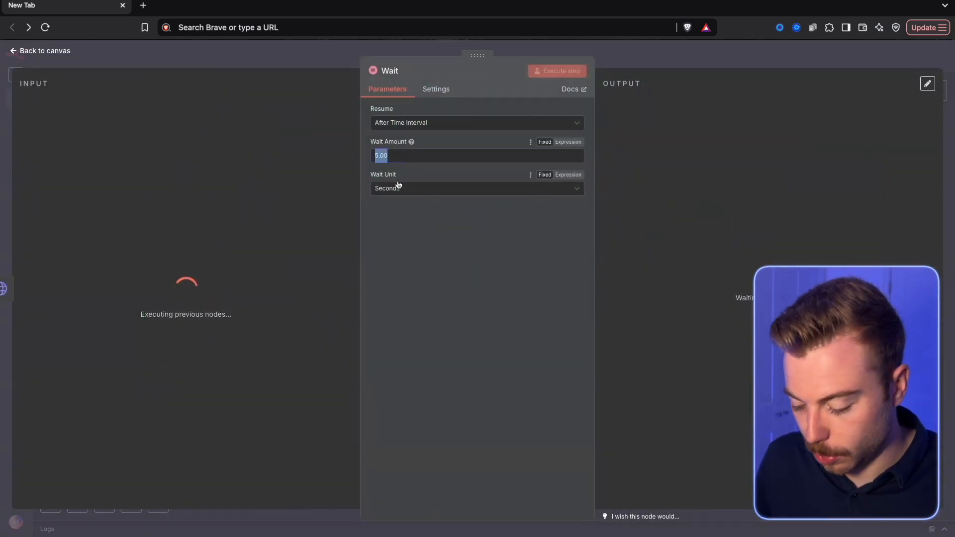
{"action": "type", "text": "2"}
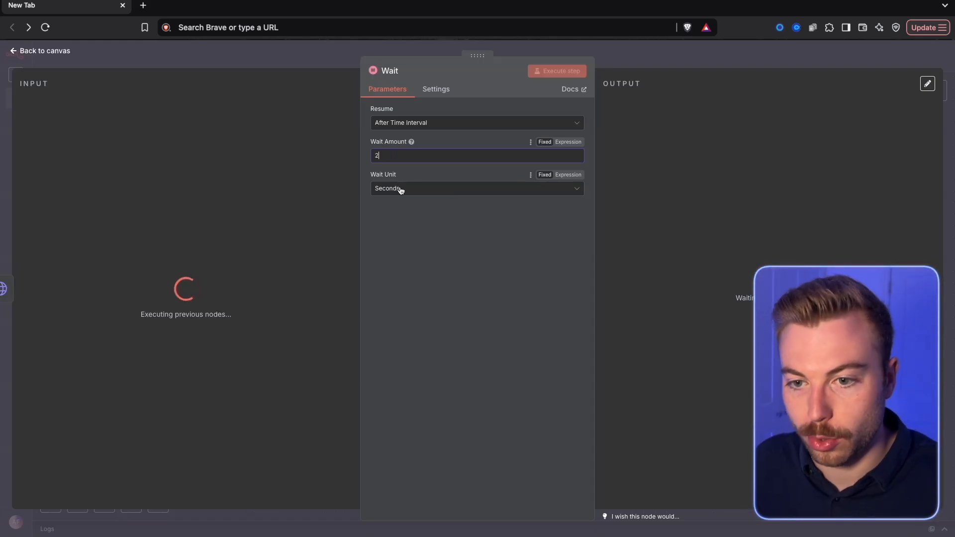
{"action": "left_click", "coordinate": [399, 188]}
{"action": "left_click", "coordinate": [399, 232]}
{"action": "key", "text": "Escape"}
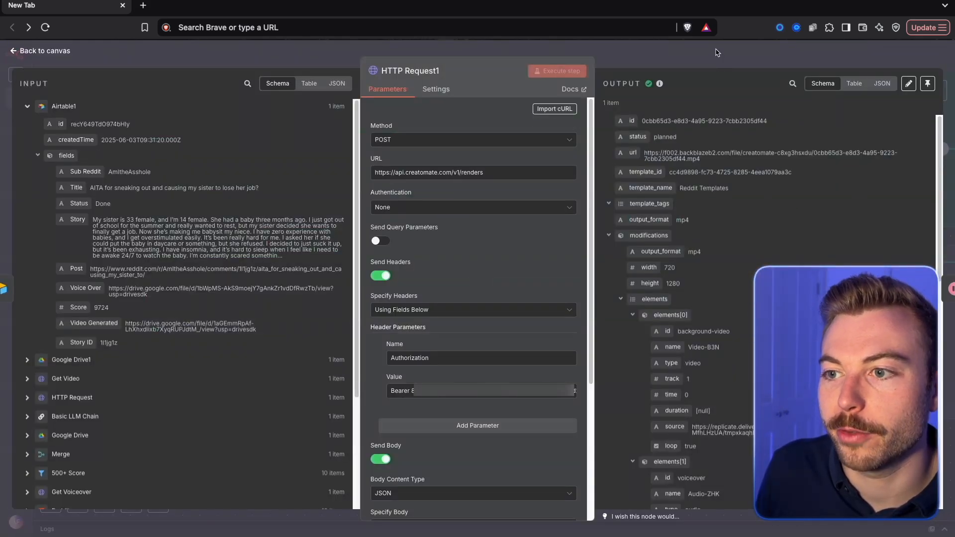
{"action": "left_click", "coordinate": [717, 53]}
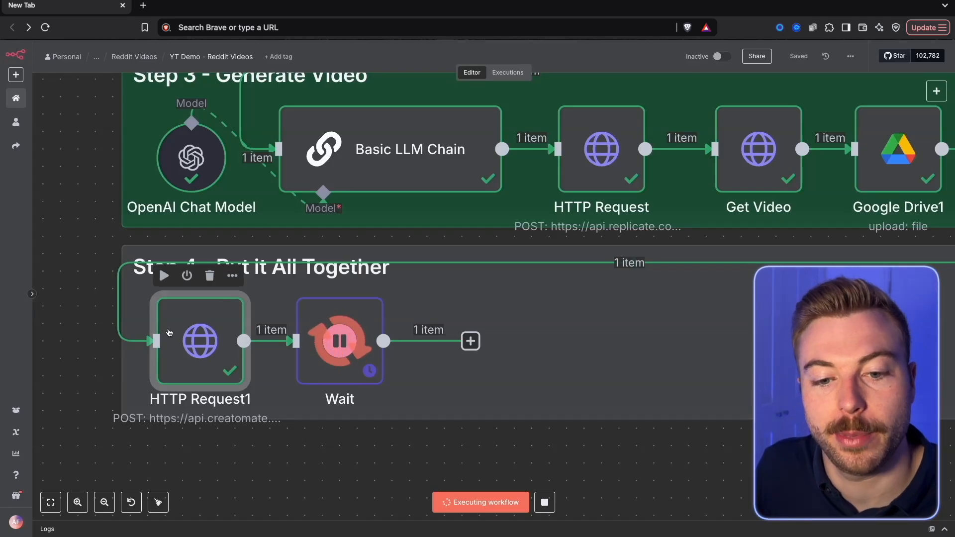
Examine the render URL and status in HTTP Request1's output, and return to the canvas.
{"action": "double_click", "coordinate": [200, 341]}
{"action": "left_click_drag", "start_coordinate": [716, 169], "coordinate": [641, 155]}
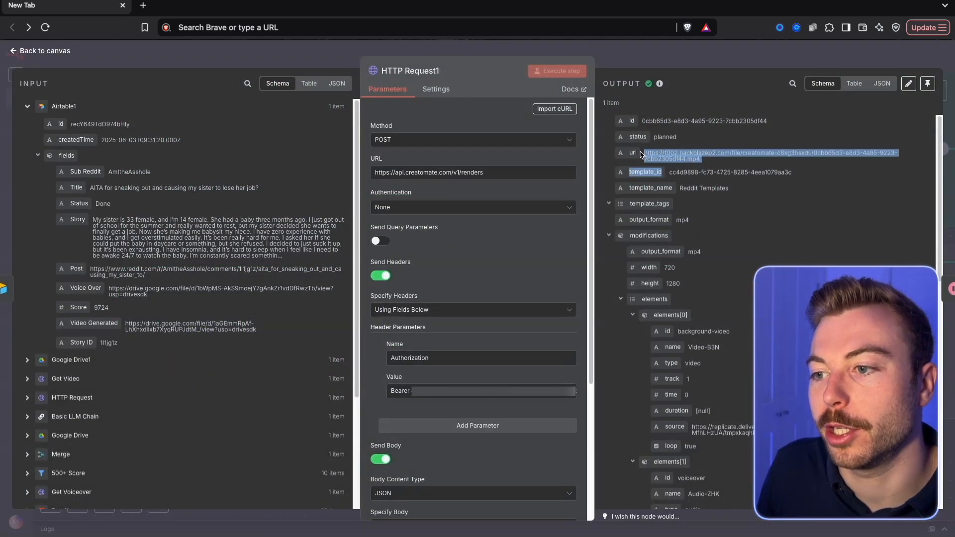
{"action": "left_click", "coordinate": [666, 139]}
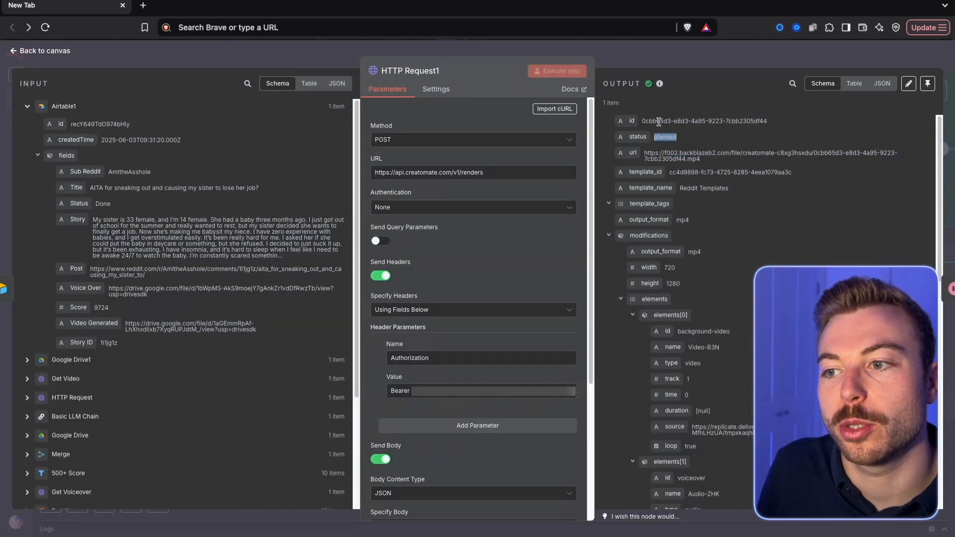
{"action": "left_click", "coordinate": [655, 55]}
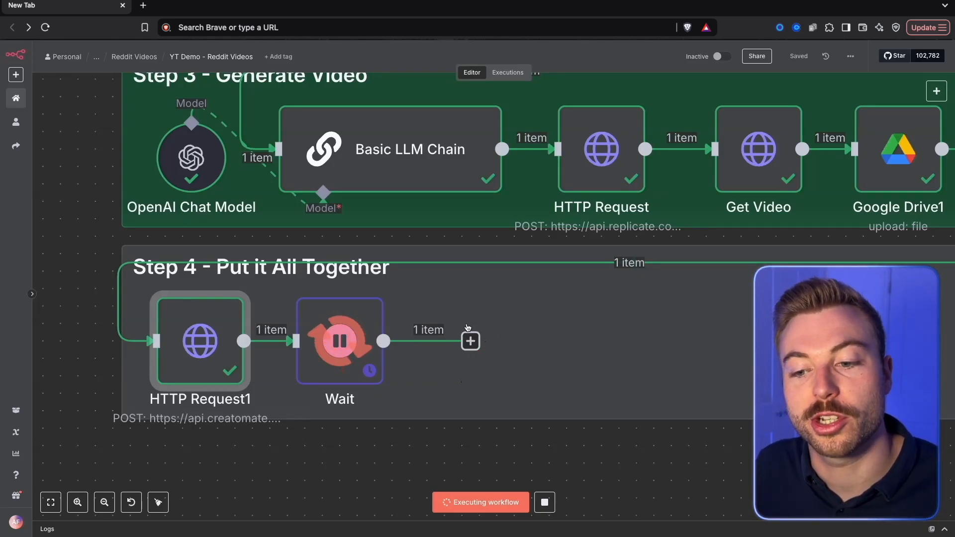
Add an HTTP Request node after Wait and map its GET URL to the Wait output's url field, {{ $json.url }}.
{"action": "left_click", "coordinate": [470, 341]}
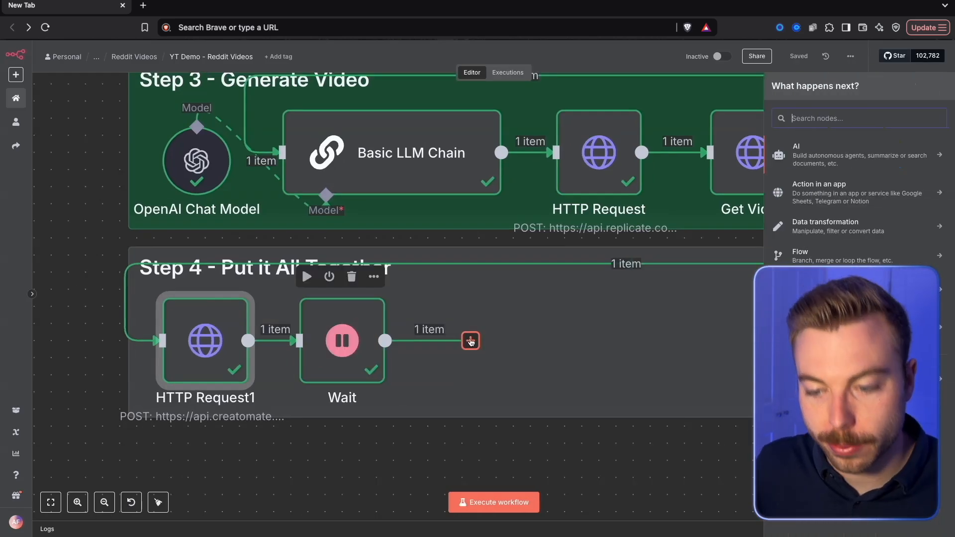
{"action": "type", "text": "http"}
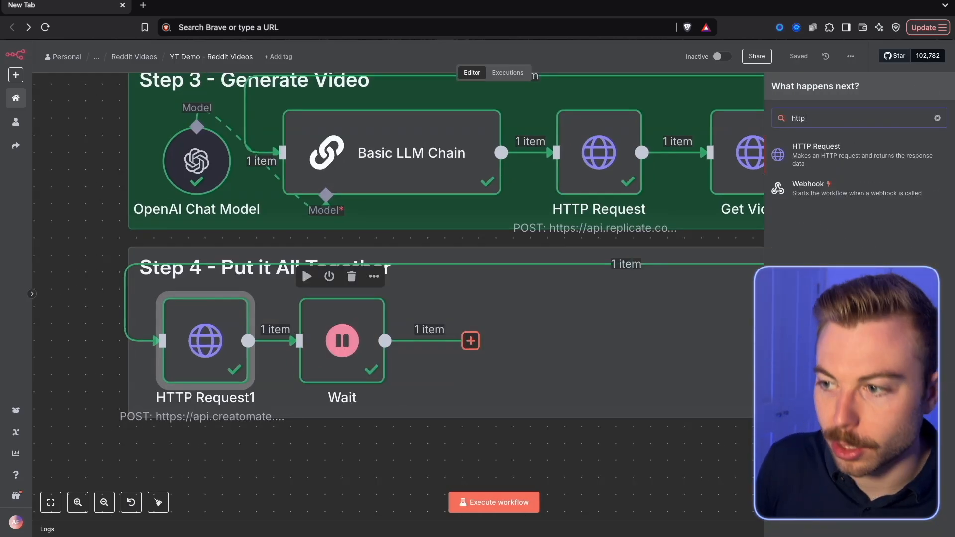
{"action": "left_click", "coordinate": [840, 158]}
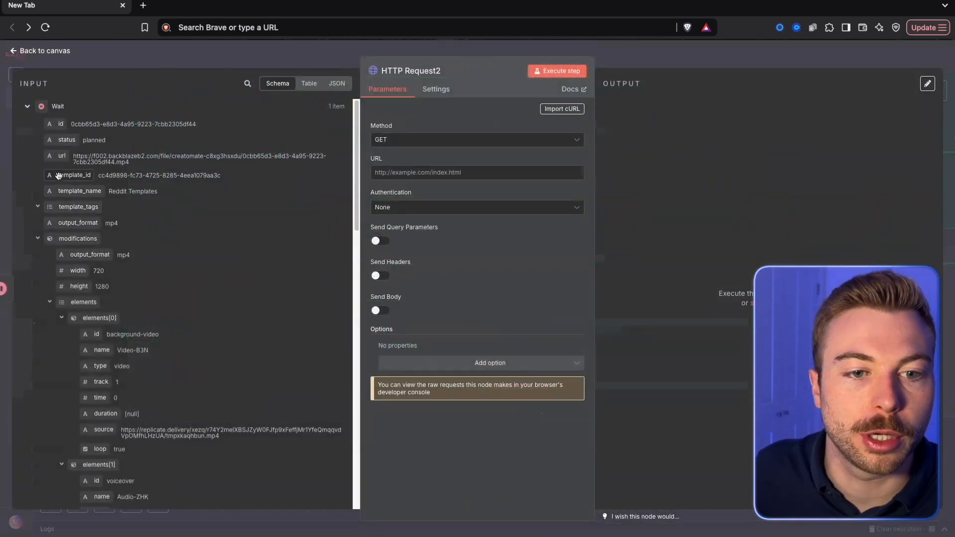
{"action": "left_click_drag", "start_coordinate": [55, 158], "coordinate": [478, 172]}
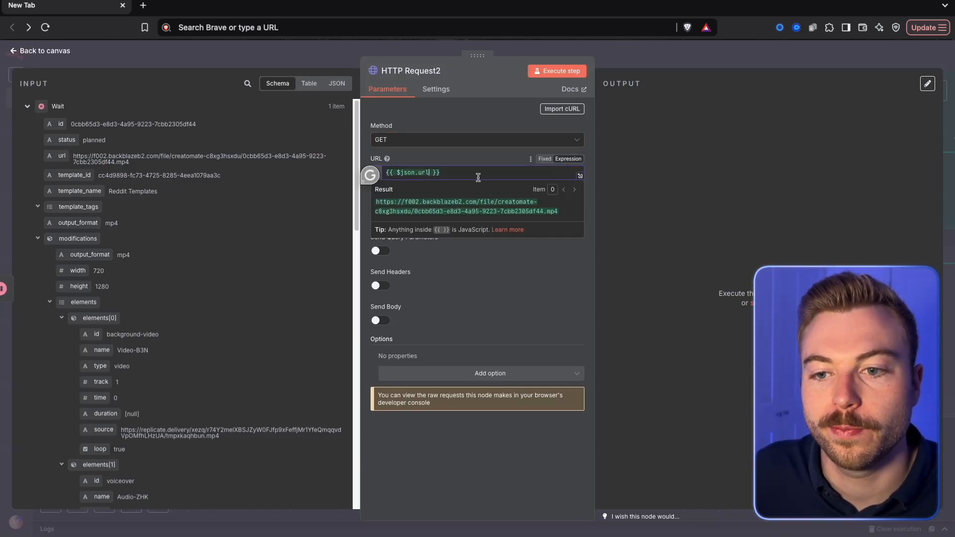
Execute the HTTP Request2 step and play the returned MP4 video in its output.
{"action": "left_click", "coordinate": [559, 71]}
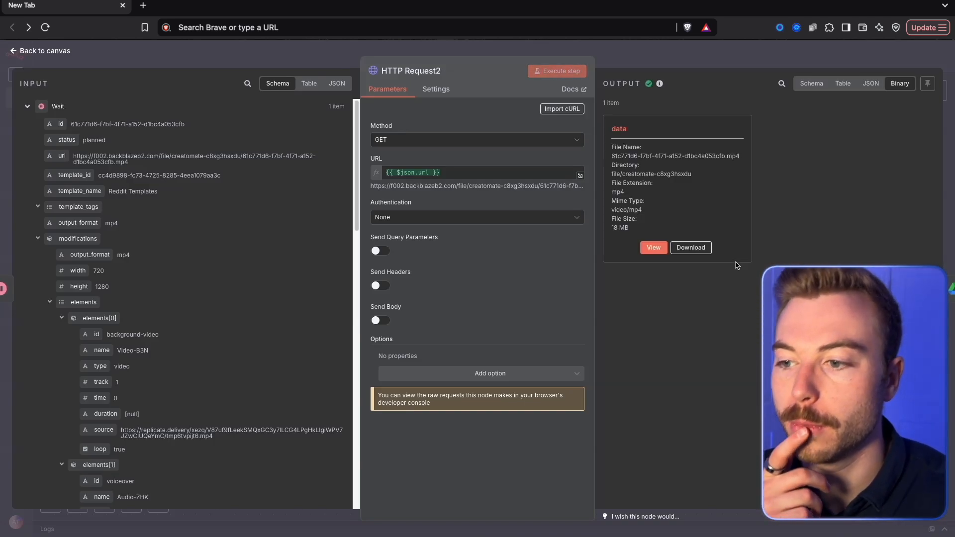
{"action": "left_click", "coordinate": [654, 248]}
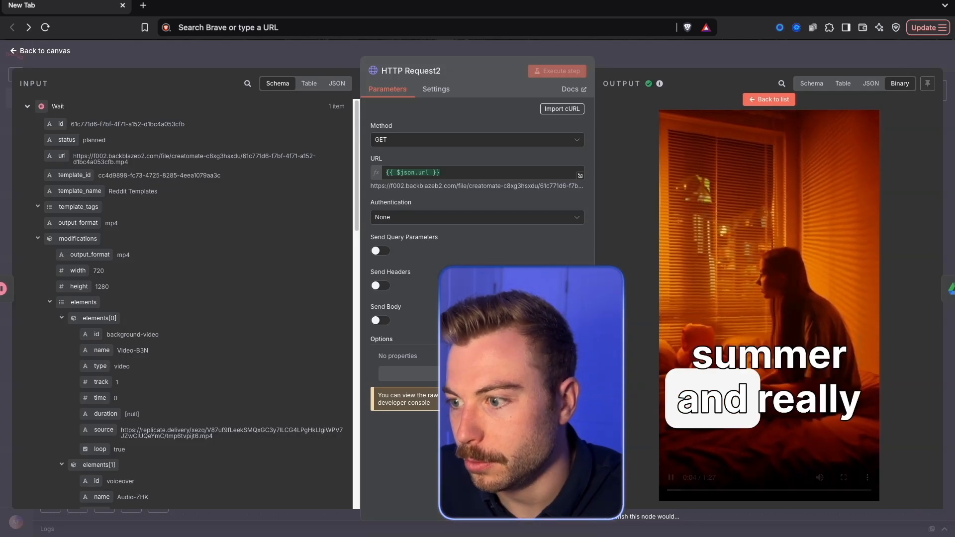
{"action": "left_click", "coordinate": [776, 211]}
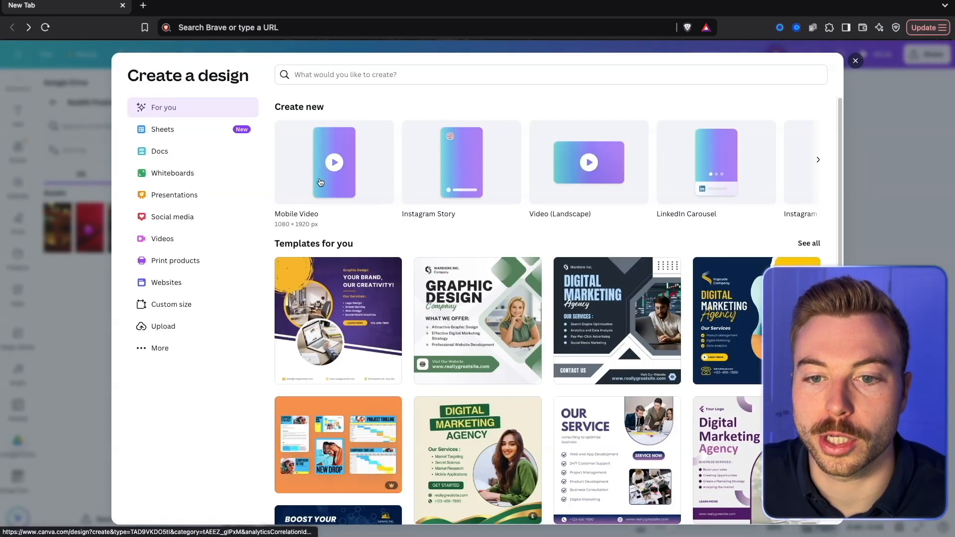
In Canva, create a blank Mobile Video design and show all items in the Reddit Finalised Videos folder from Google Drive.
{"action": "left_click", "coordinate": [352, 185]}
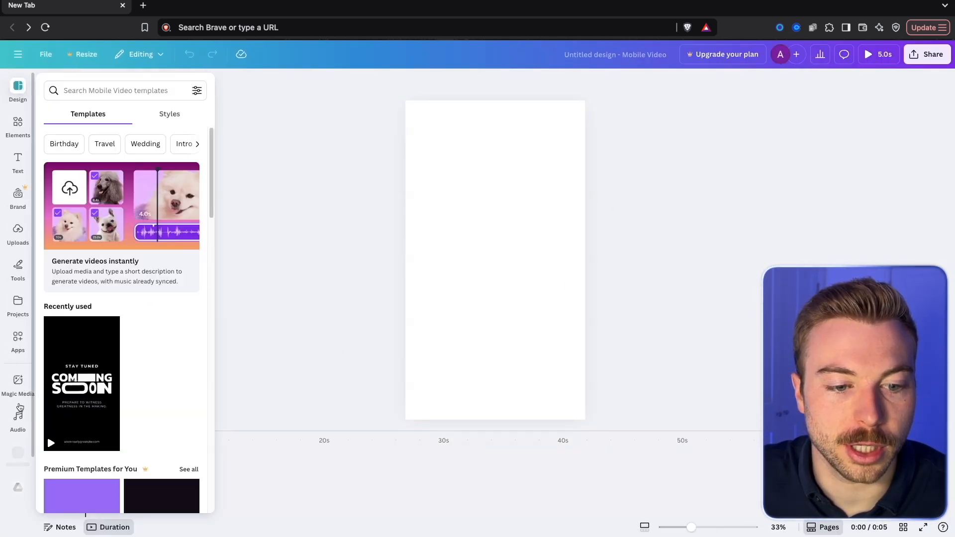
{"action": "scroll", "coordinate": [29, 401], "scroll_direction": "down", "scroll_amount": 2}
{"action": "left_click", "coordinate": [35, 449]}
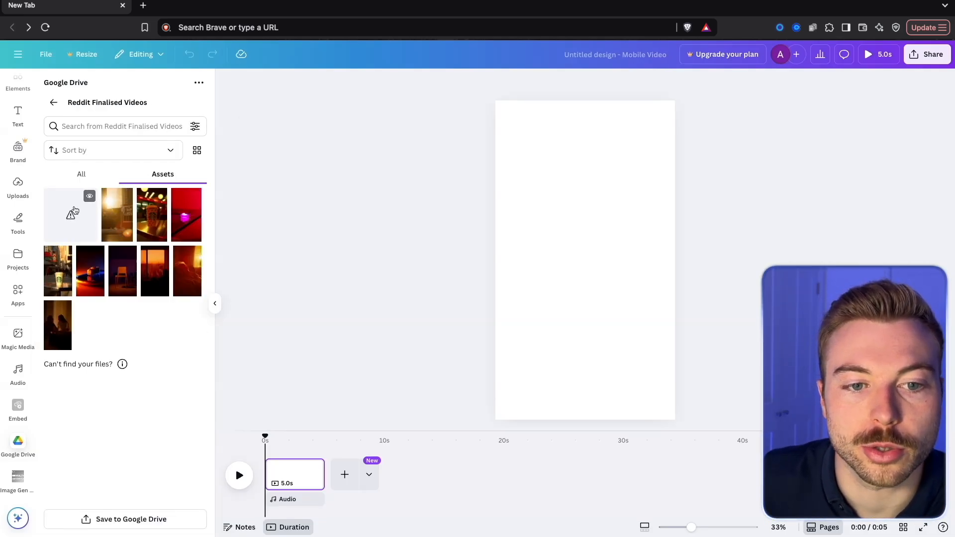
{"action": "left_click", "coordinate": [82, 175]}
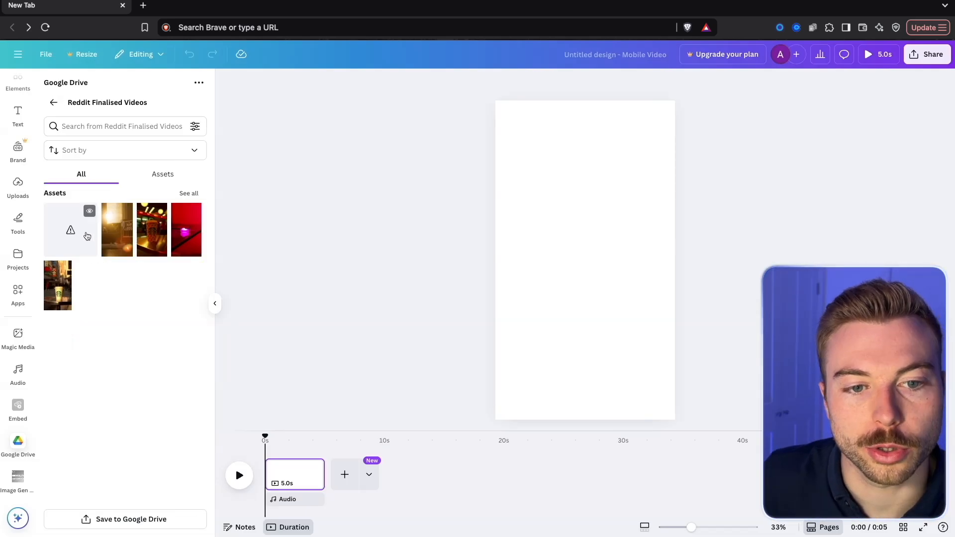
Set the blank page's duration to 60 seconds.
{"action": "right_click", "coordinate": [290, 476]}
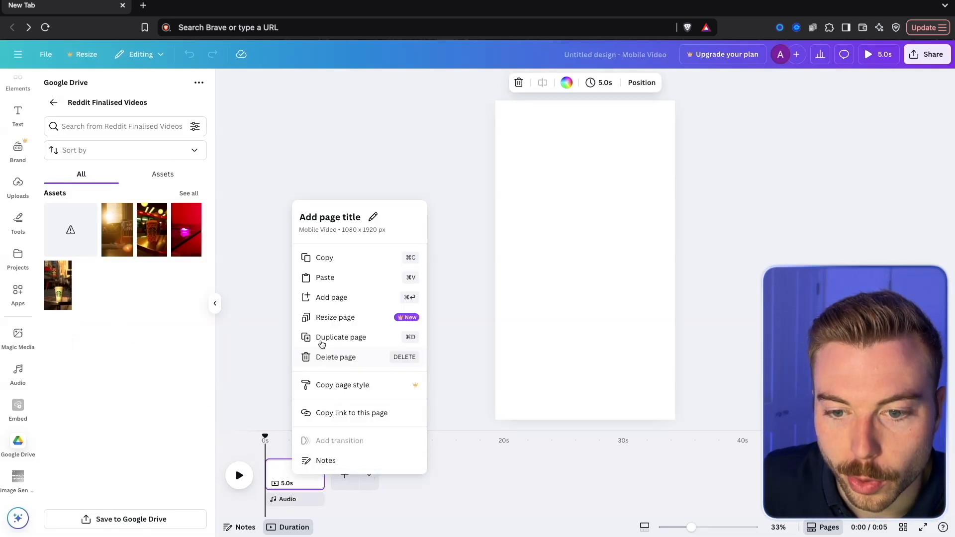
{"action": "left_click", "coordinate": [583, 87]}
{"action": "left_click", "coordinate": [599, 83]}
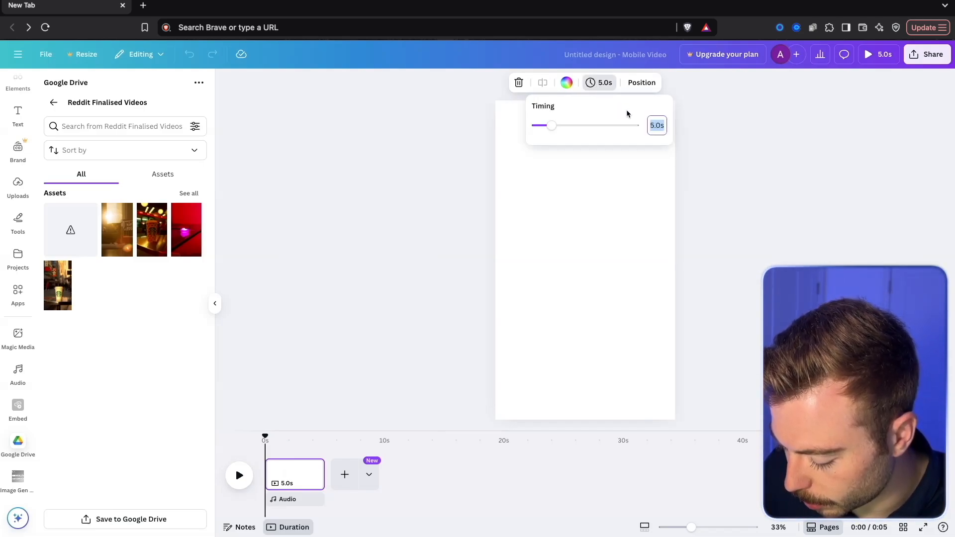
{"action": "type", "text": "60"}
{"action": "key", "text": "Return"}
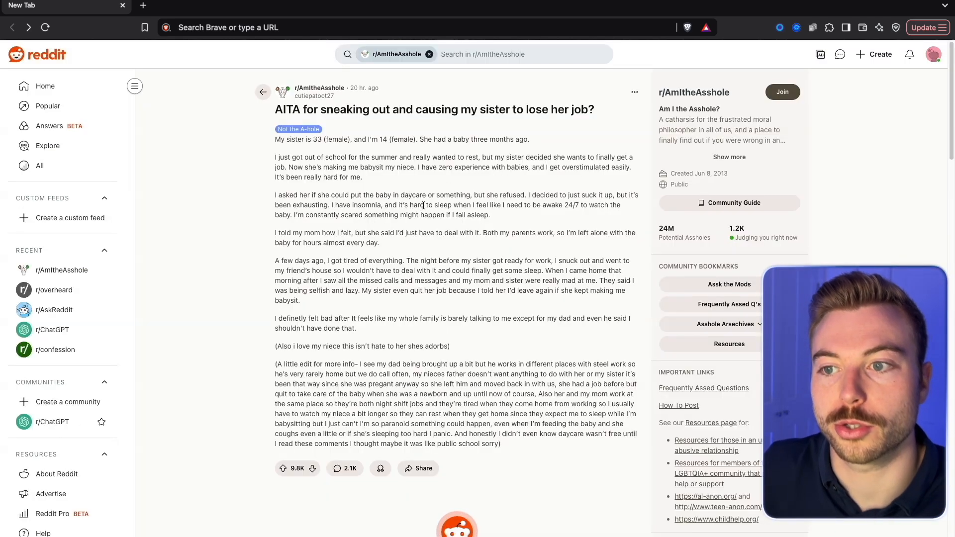
Capture a screenshot of the whole r/AmItheAsshole post on Reddit and place it on the Canva page.
{"action": "key", "text": "super+shift+4"}
{"action": "left_click_drag", "start_coordinate": [250, 74], "coordinate": [656, 490]}
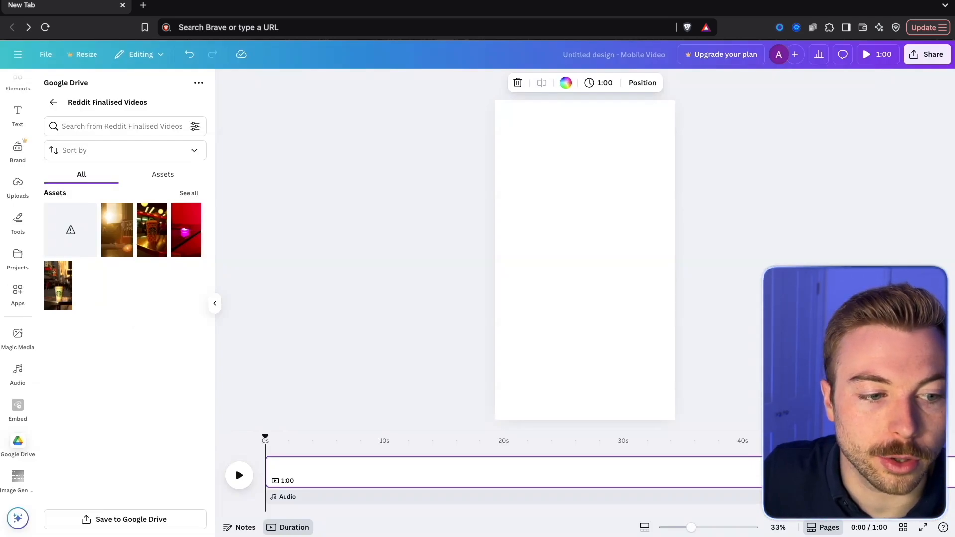
{"action": "left_click_drag", "start_coordinate": [324, 370], "coordinate": [614, 220]}
Enlarge the Reddit post screenshot to nearly the page's full width and position it on the upper part of the page.
{"action": "left_click_drag", "start_coordinate": [598, 292], "coordinate": [575, 223]}
{"action": "left_click_drag", "start_coordinate": [620, 249], "coordinate": [667, 323]}
{"action": "left_click_drag", "start_coordinate": [635, 267], "coordinate": [624, 232]}
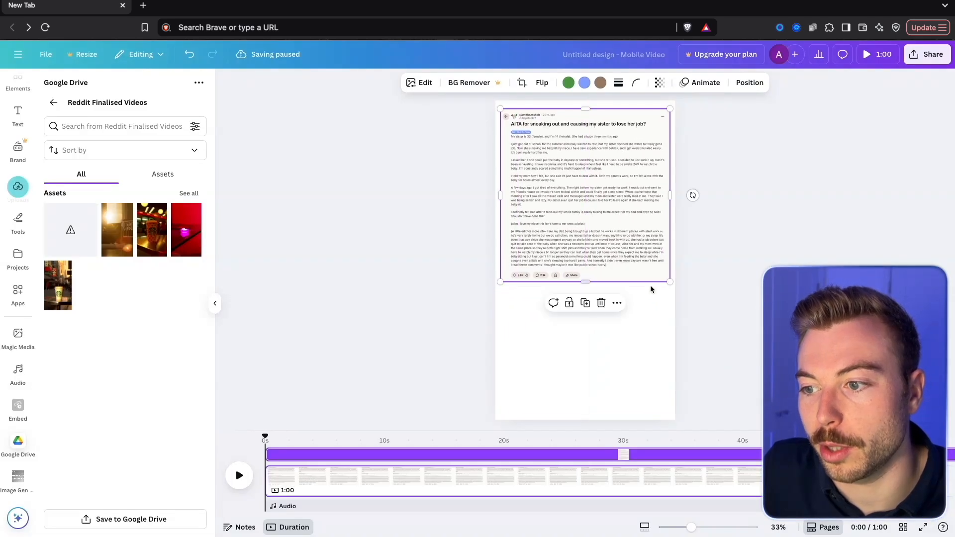
{"action": "mouse_move", "coordinate": [669, 283]}
{"action": "left_mouse_down"}
{"action": "mouse_move", "coordinate": [650, 264]}
{"action": "mouse_move", "coordinate": [672, 283]}
{"action": "left_mouse_up"}
{"action": "left_click", "coordinate": [691, 338]}
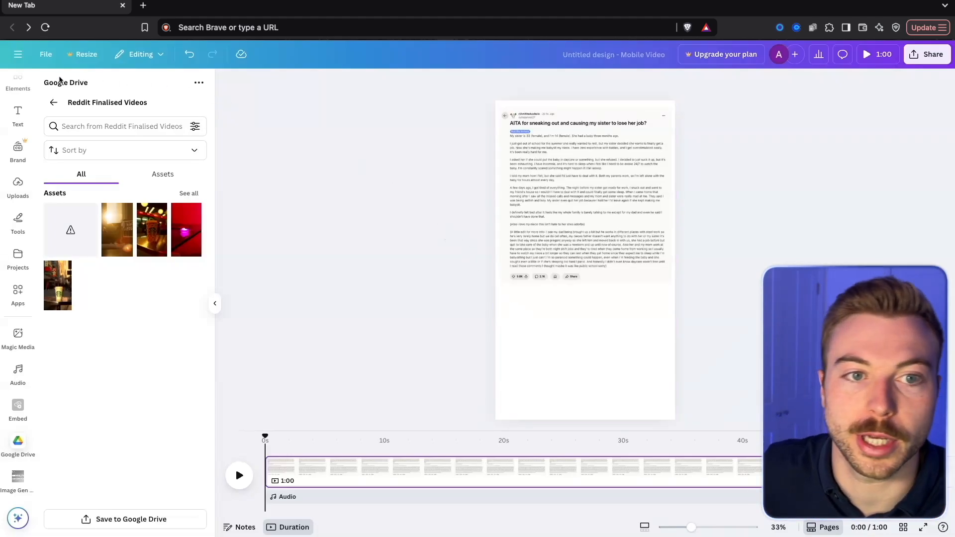
Reload the Canva design to refresh the Google Drive assets, and set the page's duration to 1:27.
{"action": "key", "text": "super+r"}
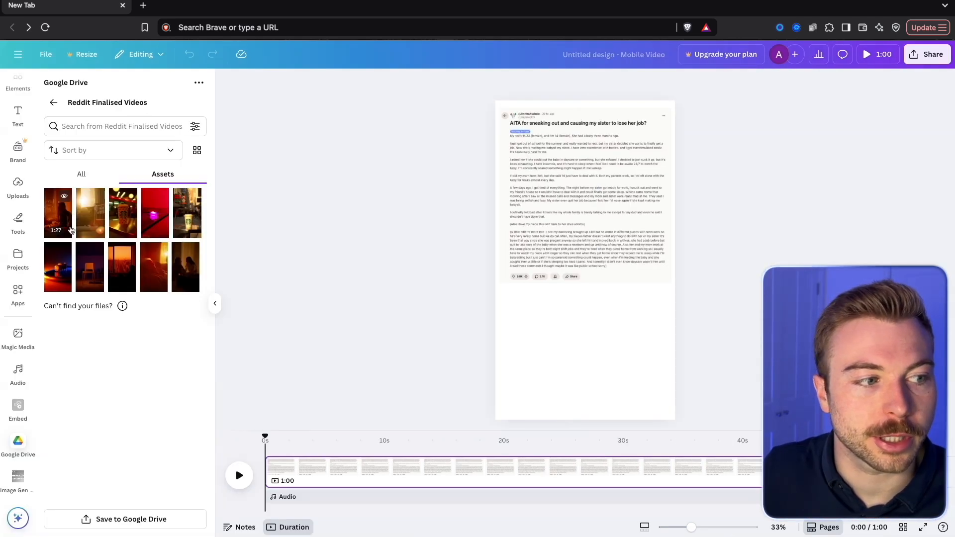
{"action": "right_click", "coordinate": [461, 479]}
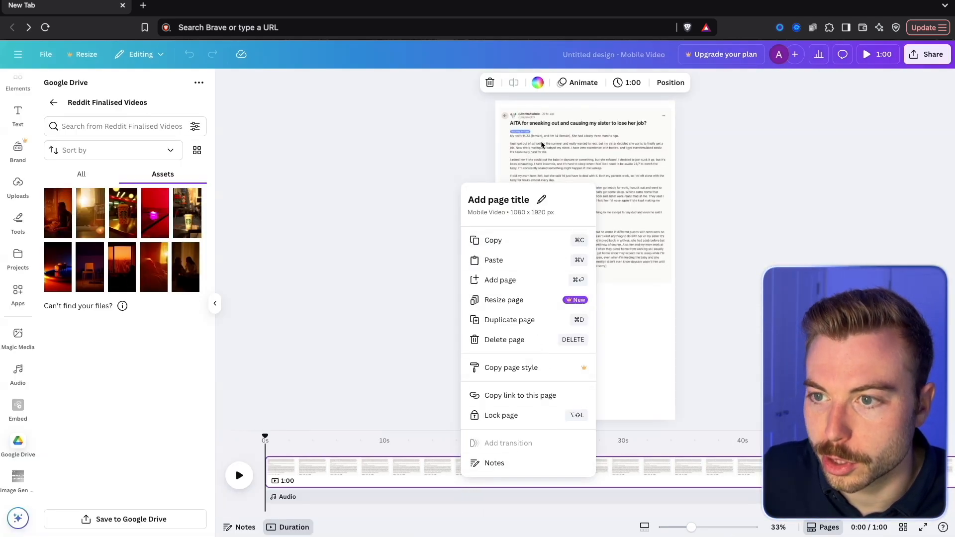
{"action": "left_click", "coordinate": [619, 80]}
{"action": "left_click", "coordinate": [637, 83]}
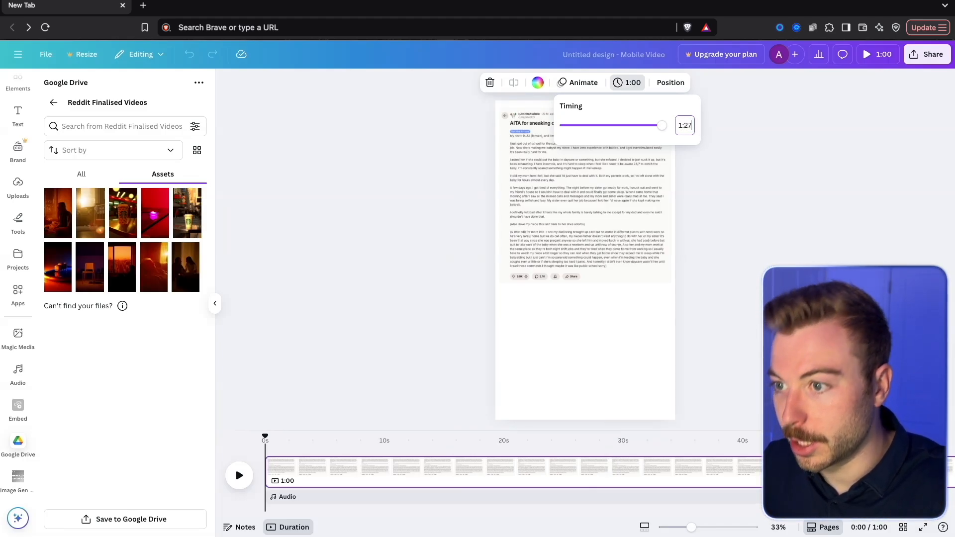
{"action": "type", "text": "1:27"}
{"action": "key", "text": "Return"}
{"action": "left_click", "coordinate": [294, 207]}
Add the first video from the Reddit Finalised Videos folder to the page and enlarge it to 1080 × 1922.4 px, covering the page.
{"action": "left_click_drag", "start_coordinate": [59, 211], "coordinate": [561, 299]}
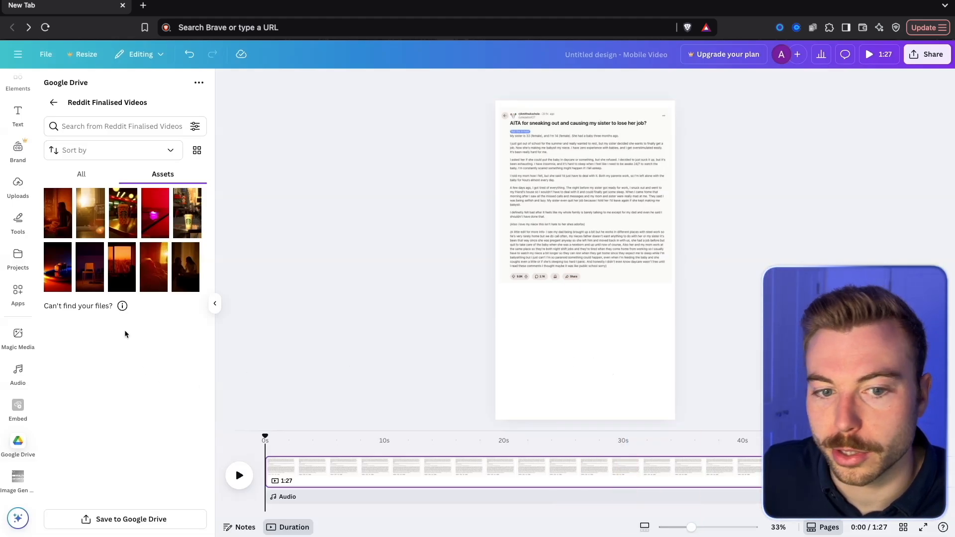
{"action": "left_click_drag", "start_coordinate": [64, 209], "coordinate": [318, 480]}
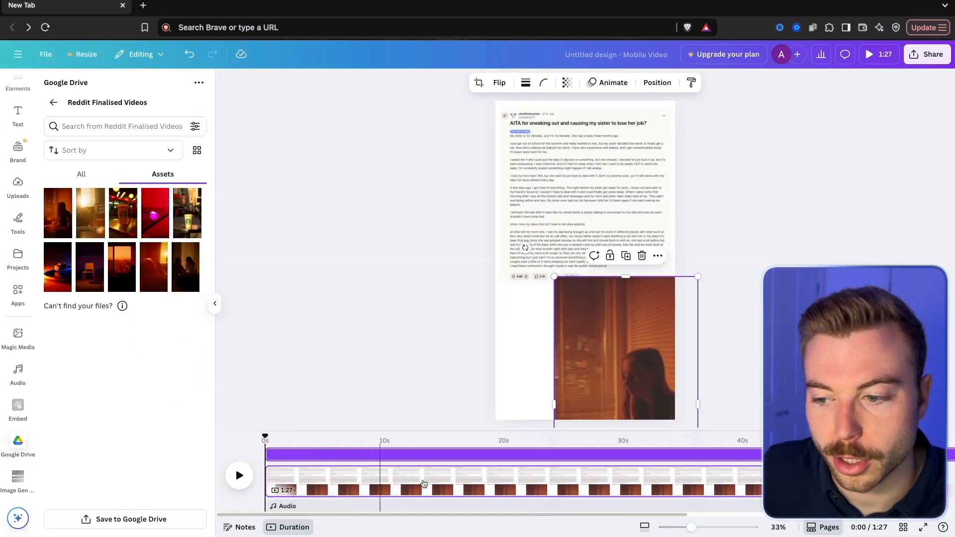
{"action": "left_click_drag", "start_coordinate": [691, 367], "coordinate": [633, 187]}
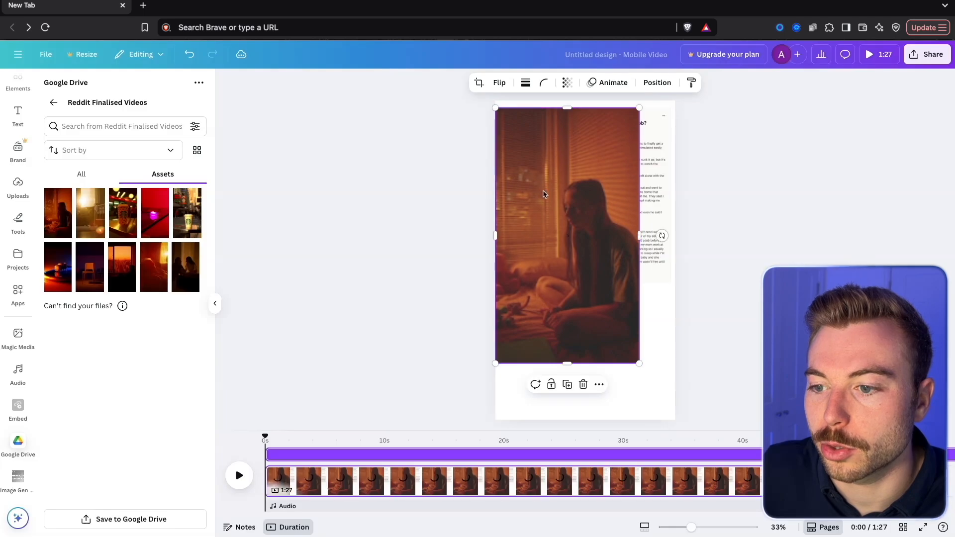
{"action": "left_click_drag", "start_coordinate": [640, 351], "coordinate": [678, 419]}
Send the video behind the Reddit post screenshot, and play the first few seconds of the design as a preview.
{"action": "left_click", "coordinate": [659, 82]}
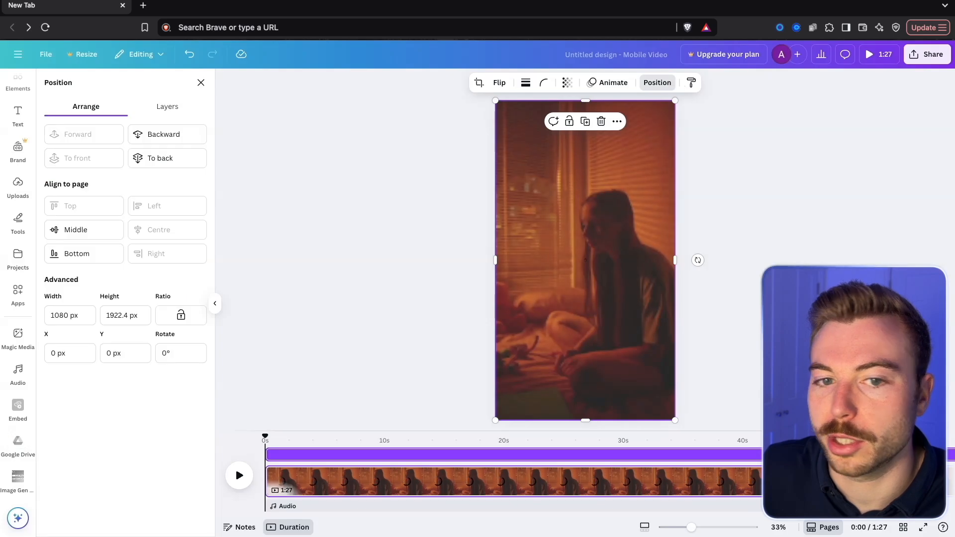
{"action": "left_click", "coordinate": [181, 160]}
{"action": "left_click", "coordinate": [721, 251]}
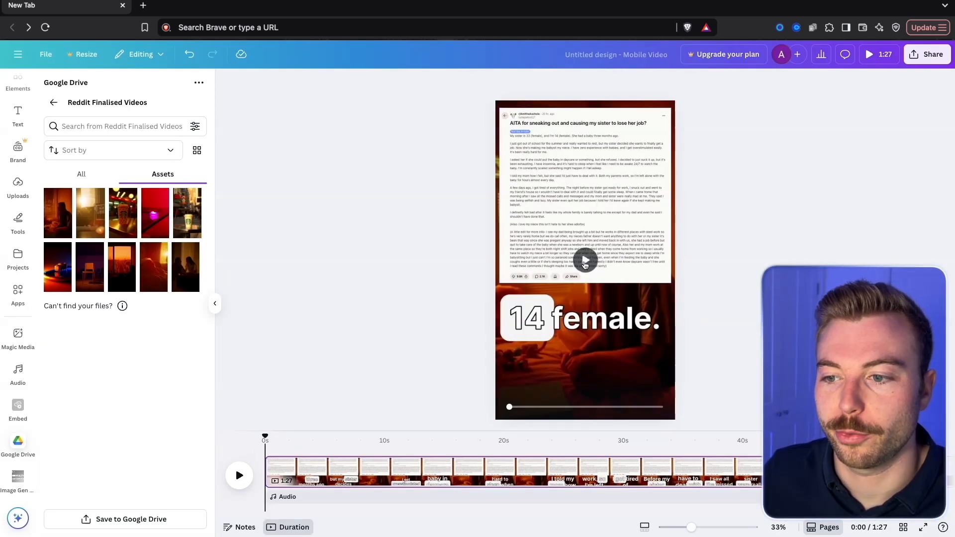
{"action": "left_click", "coordinate": [239, 476]}
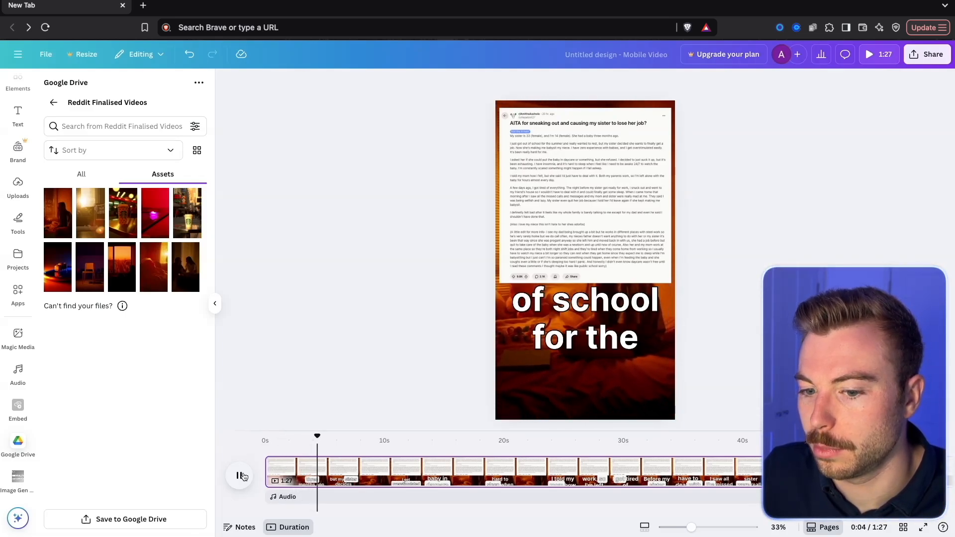
{"action": "left_click", "coordinate": [240, 475]}
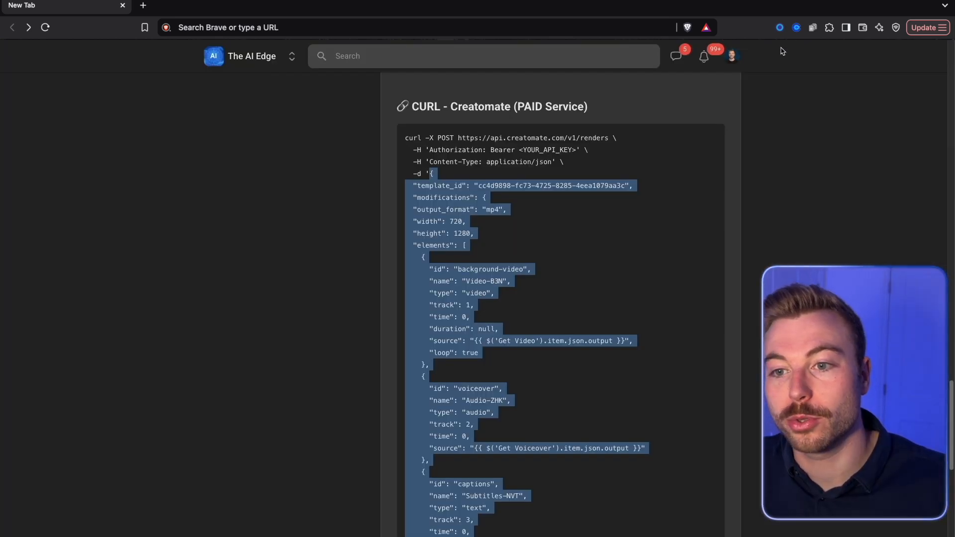
Look through the prompts and cURL resources of the AI Edge lesson on Reddit videos, and open the Classroom course overview.
{"action": "left_click", "coordinate": [552, 305]}
{"action": "scroll", "coordinate": [552, 323], "scroll_direction": "up", "scroll_amount": 7}
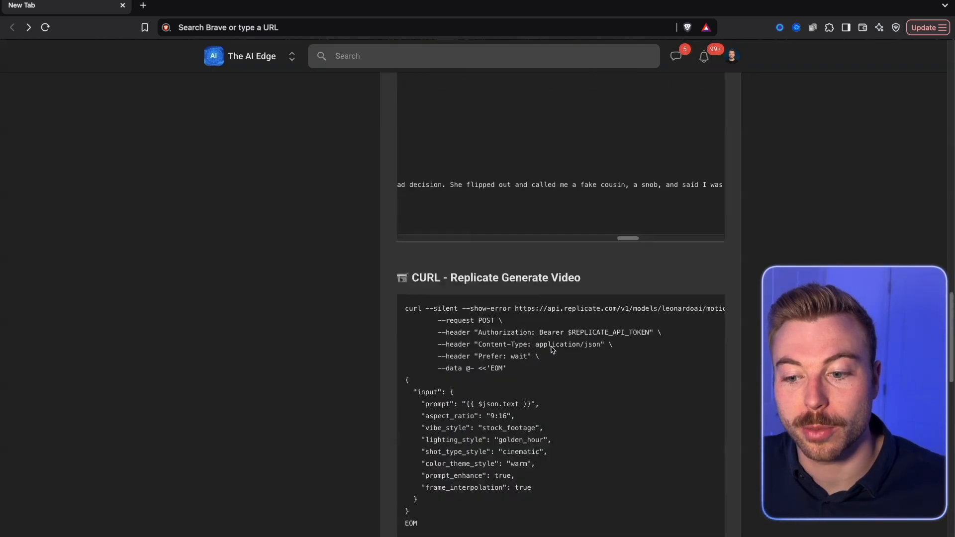
{"action": "scroll", "coordinate": [552, 350], "scroll_direction": "up", "scroll_amount": 15}
{"action": "scroll", "coordinate": [526, 337], "scroll_direction": "down", "scroll_amount": 20}
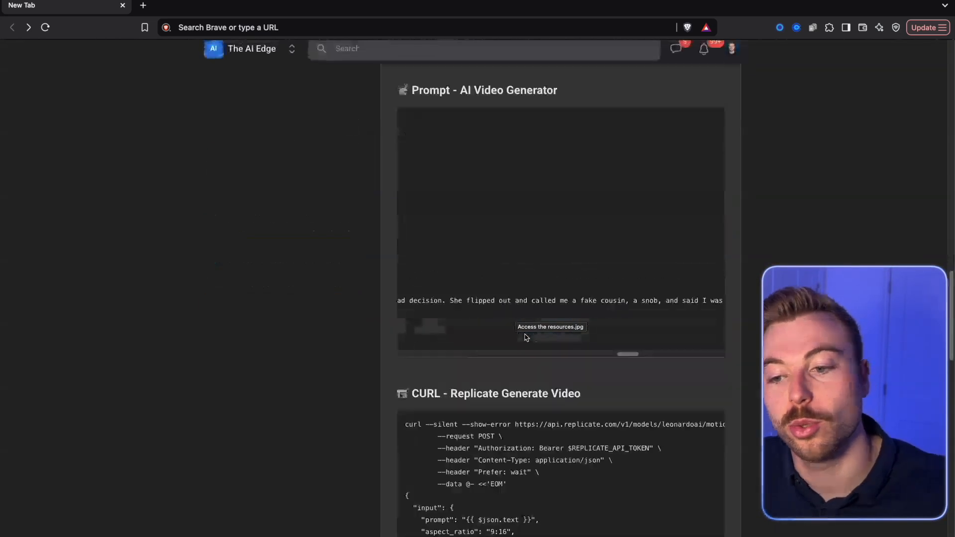
{"action": "scroll", "coordinate": [458, 398], "scroll_direction": "up", "scroll_amount": 3}
{"action": "scroll", "coordinate": [460, 372], "scroll_direction": "up", "scroll_amount": 20}
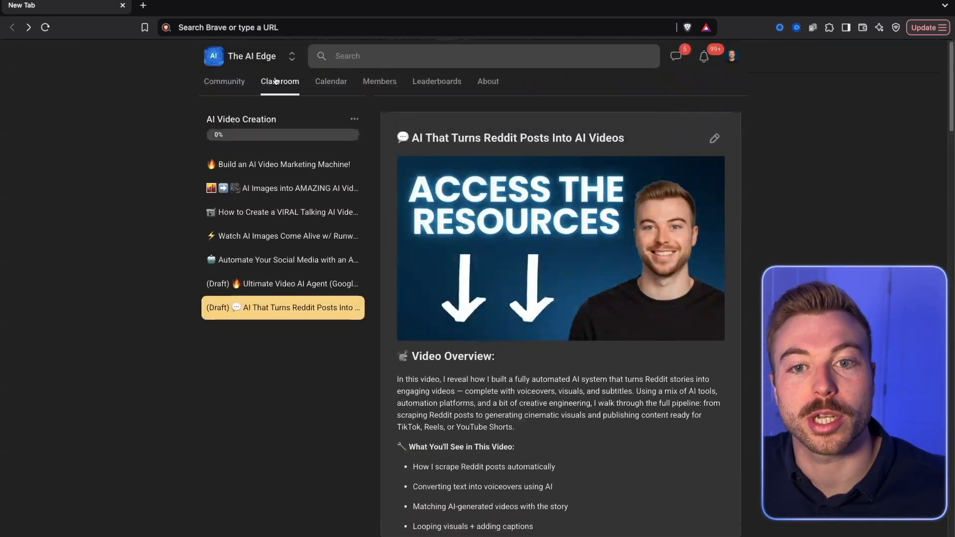
{"action": "left_click", "coordinate": [280, 81]}
{"action": "scroll", "coordinate": [462, 370], "scroll_direction": "down", "scroll_amount": 1}
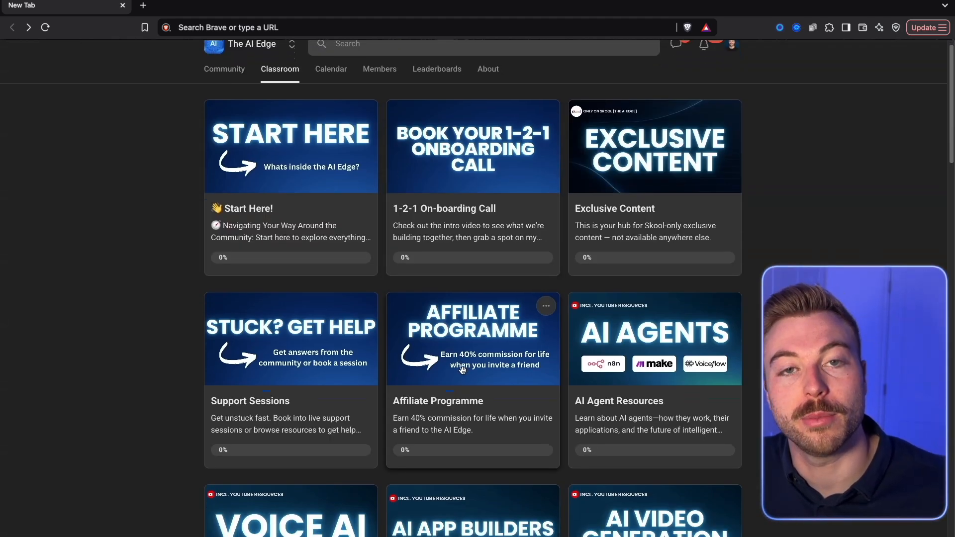